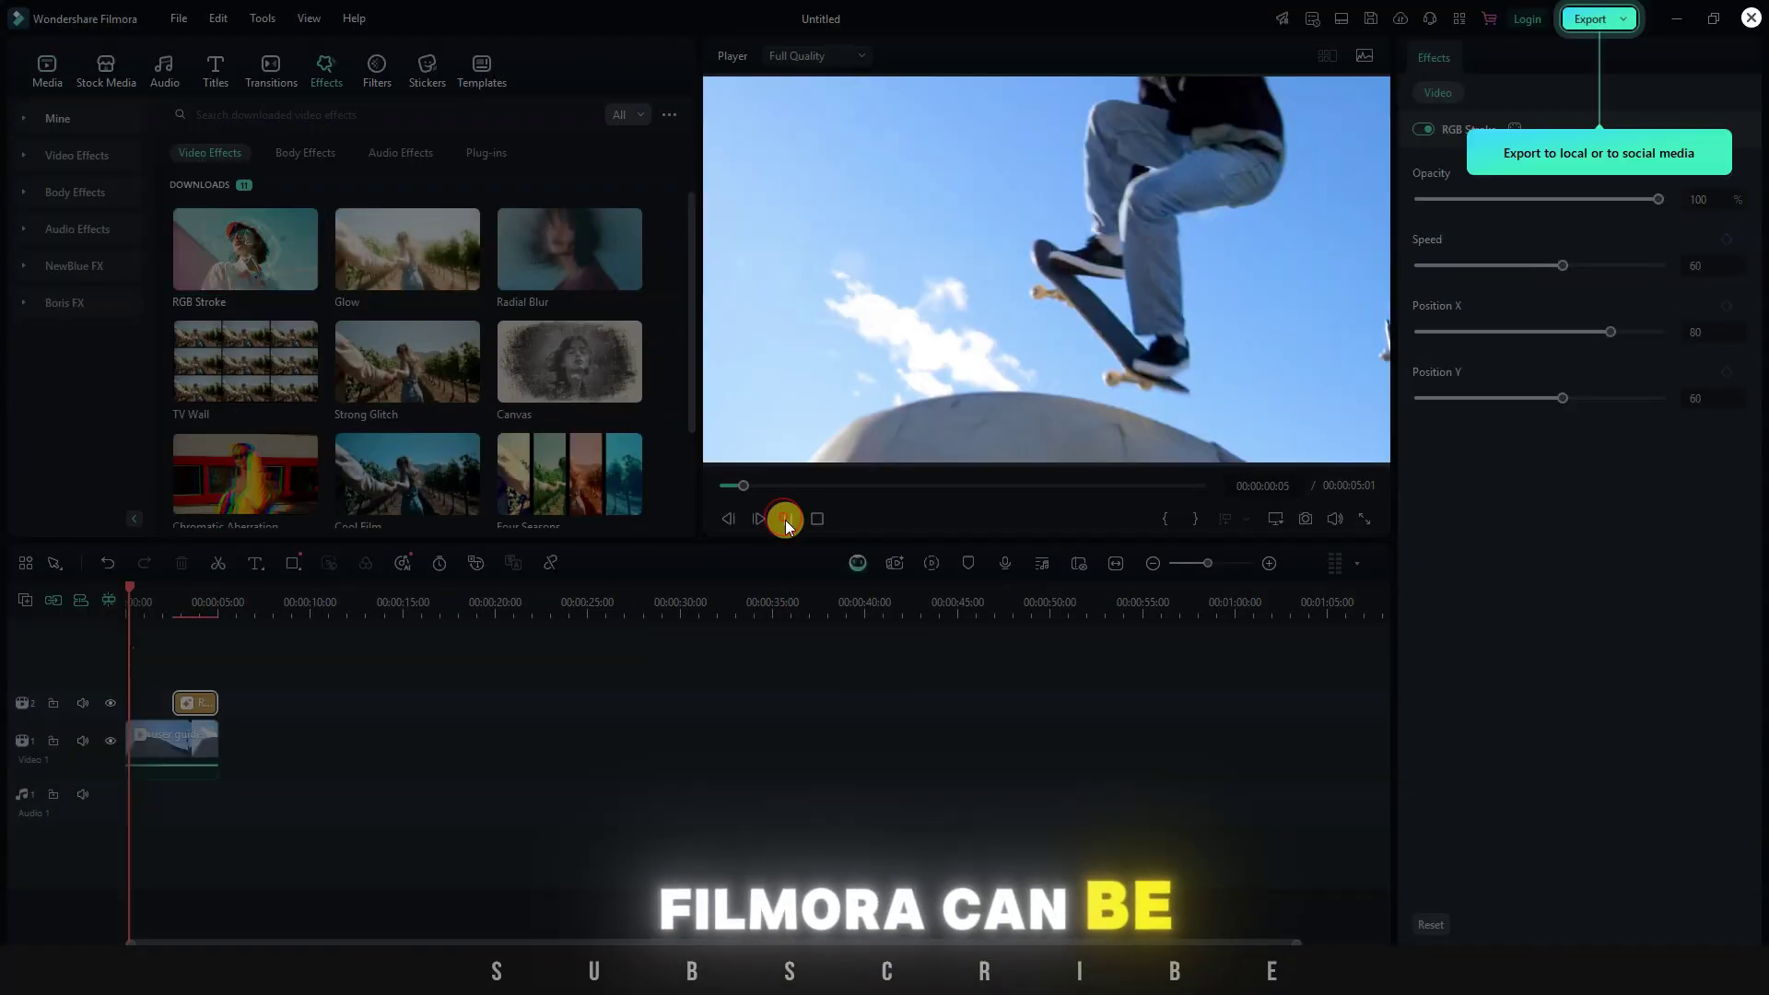
Attempt to export the video and highlight the region-unavailable message text
click(1603, 21)
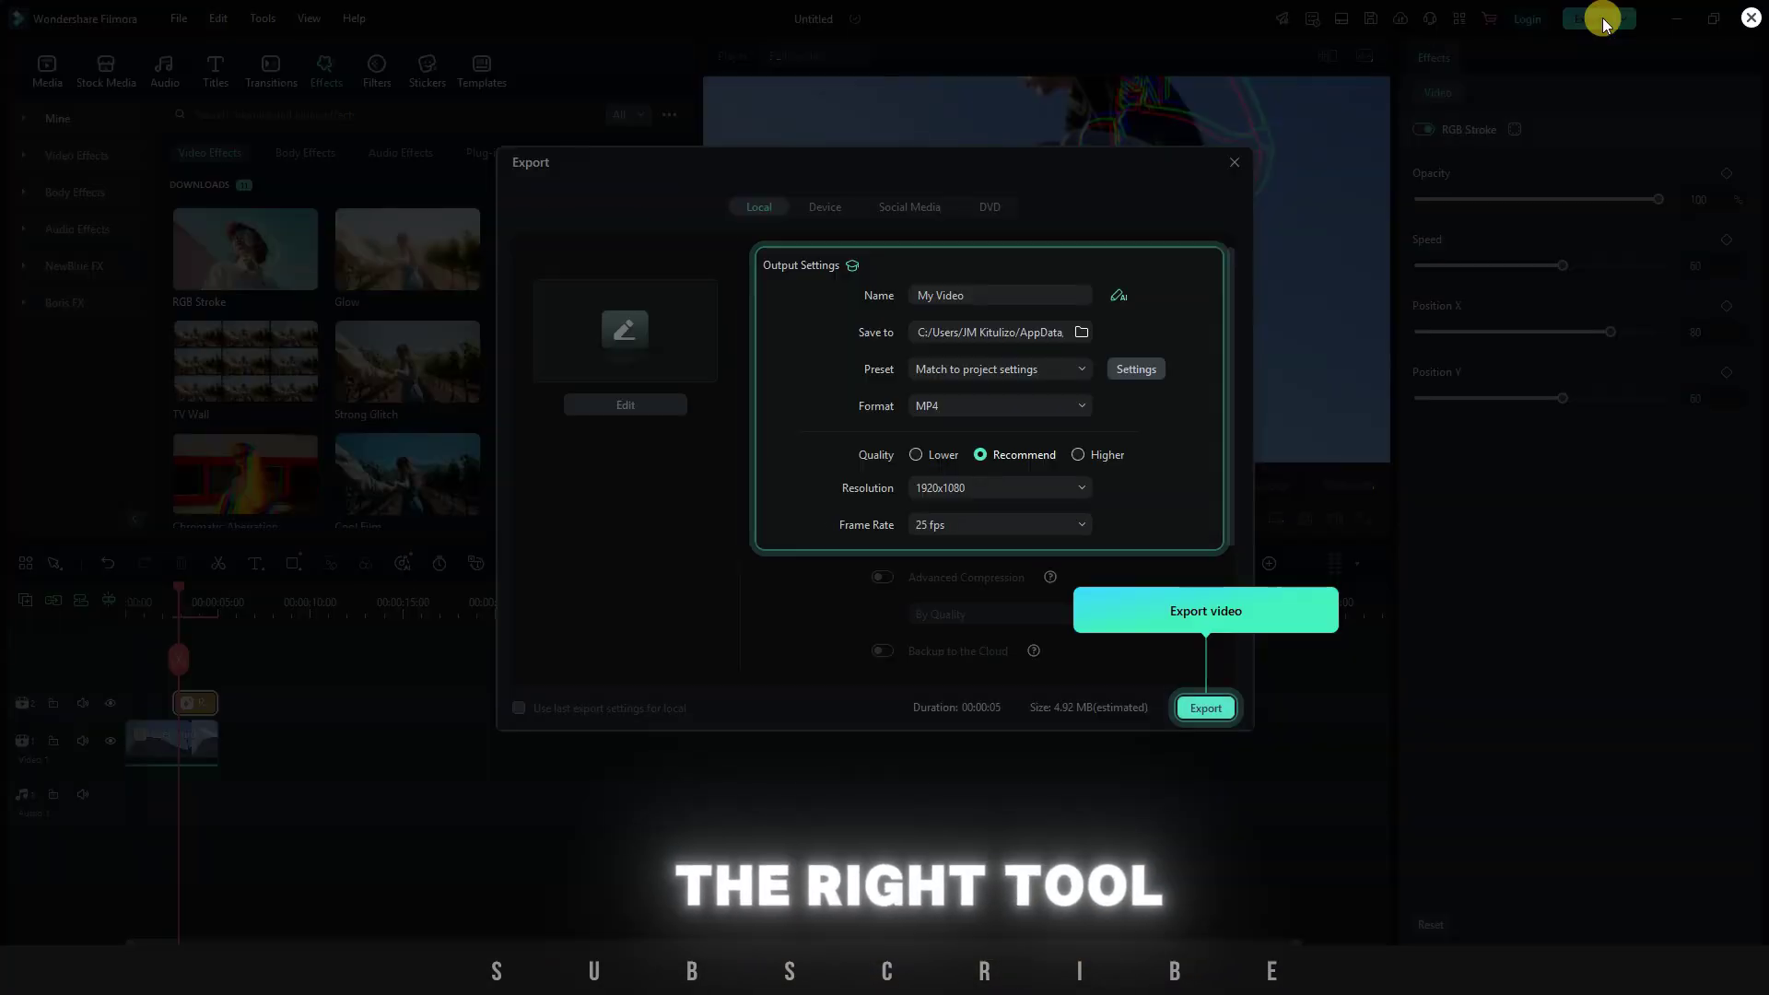
click(1207, 708)
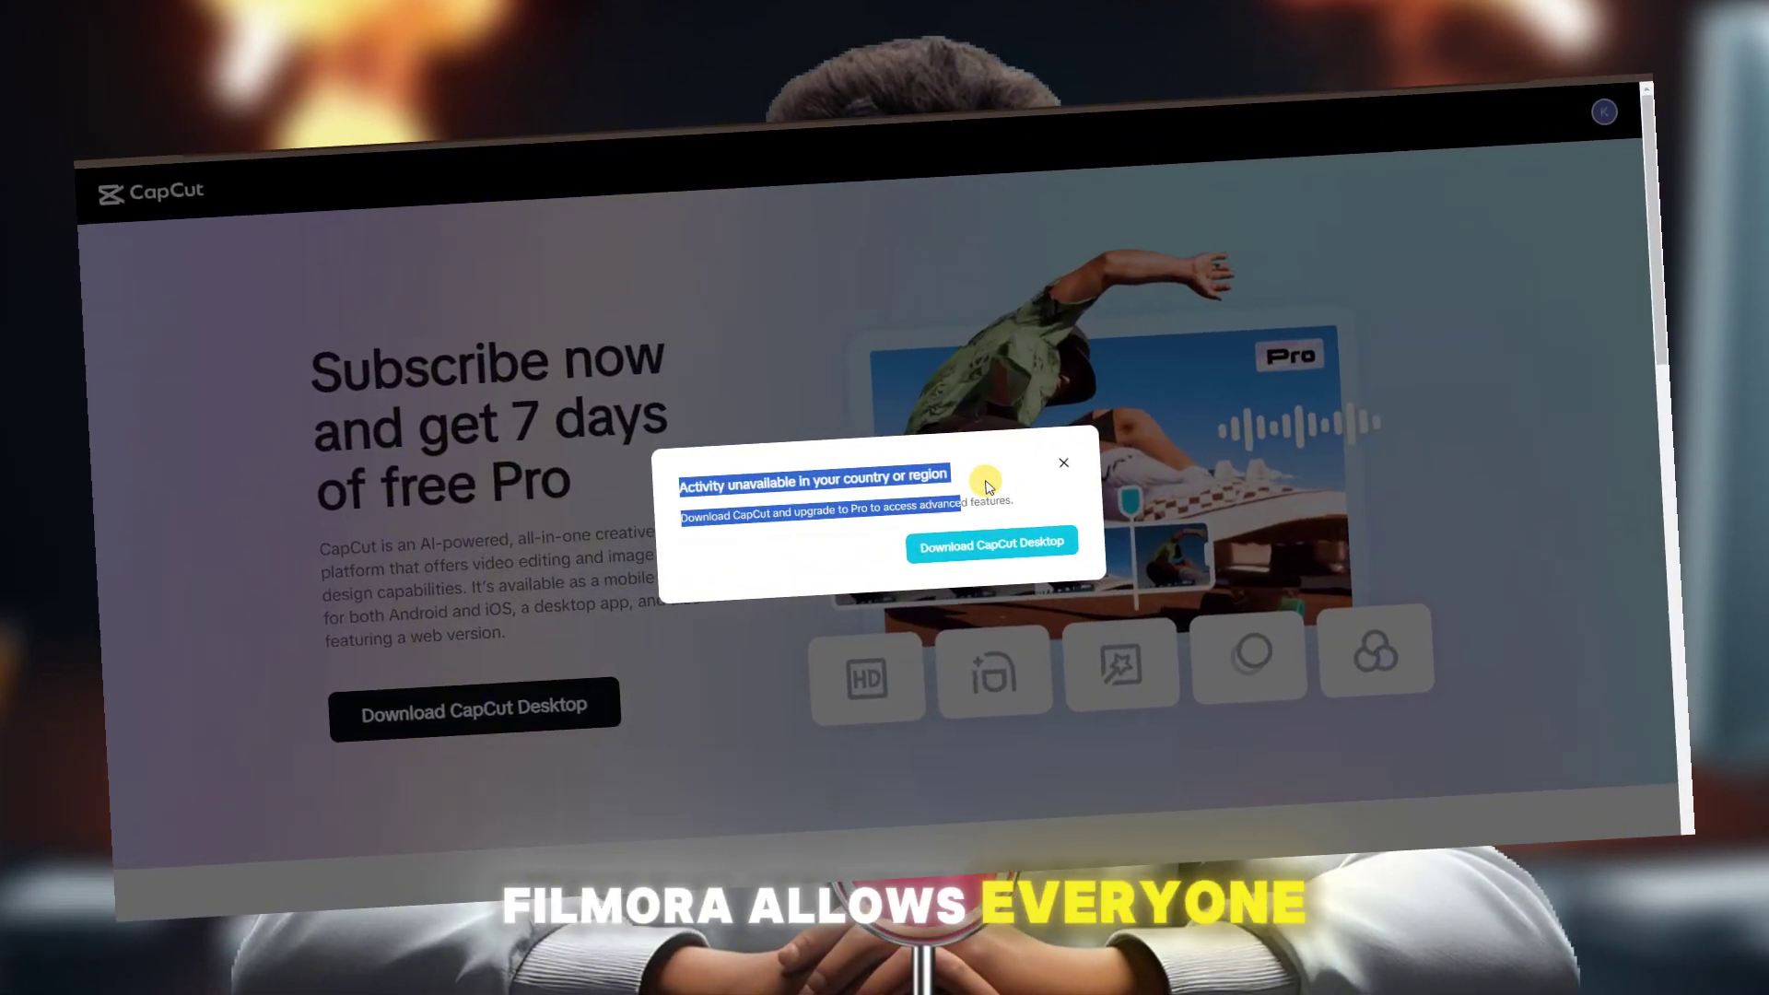
drag(1010, 483, 1020, 461)
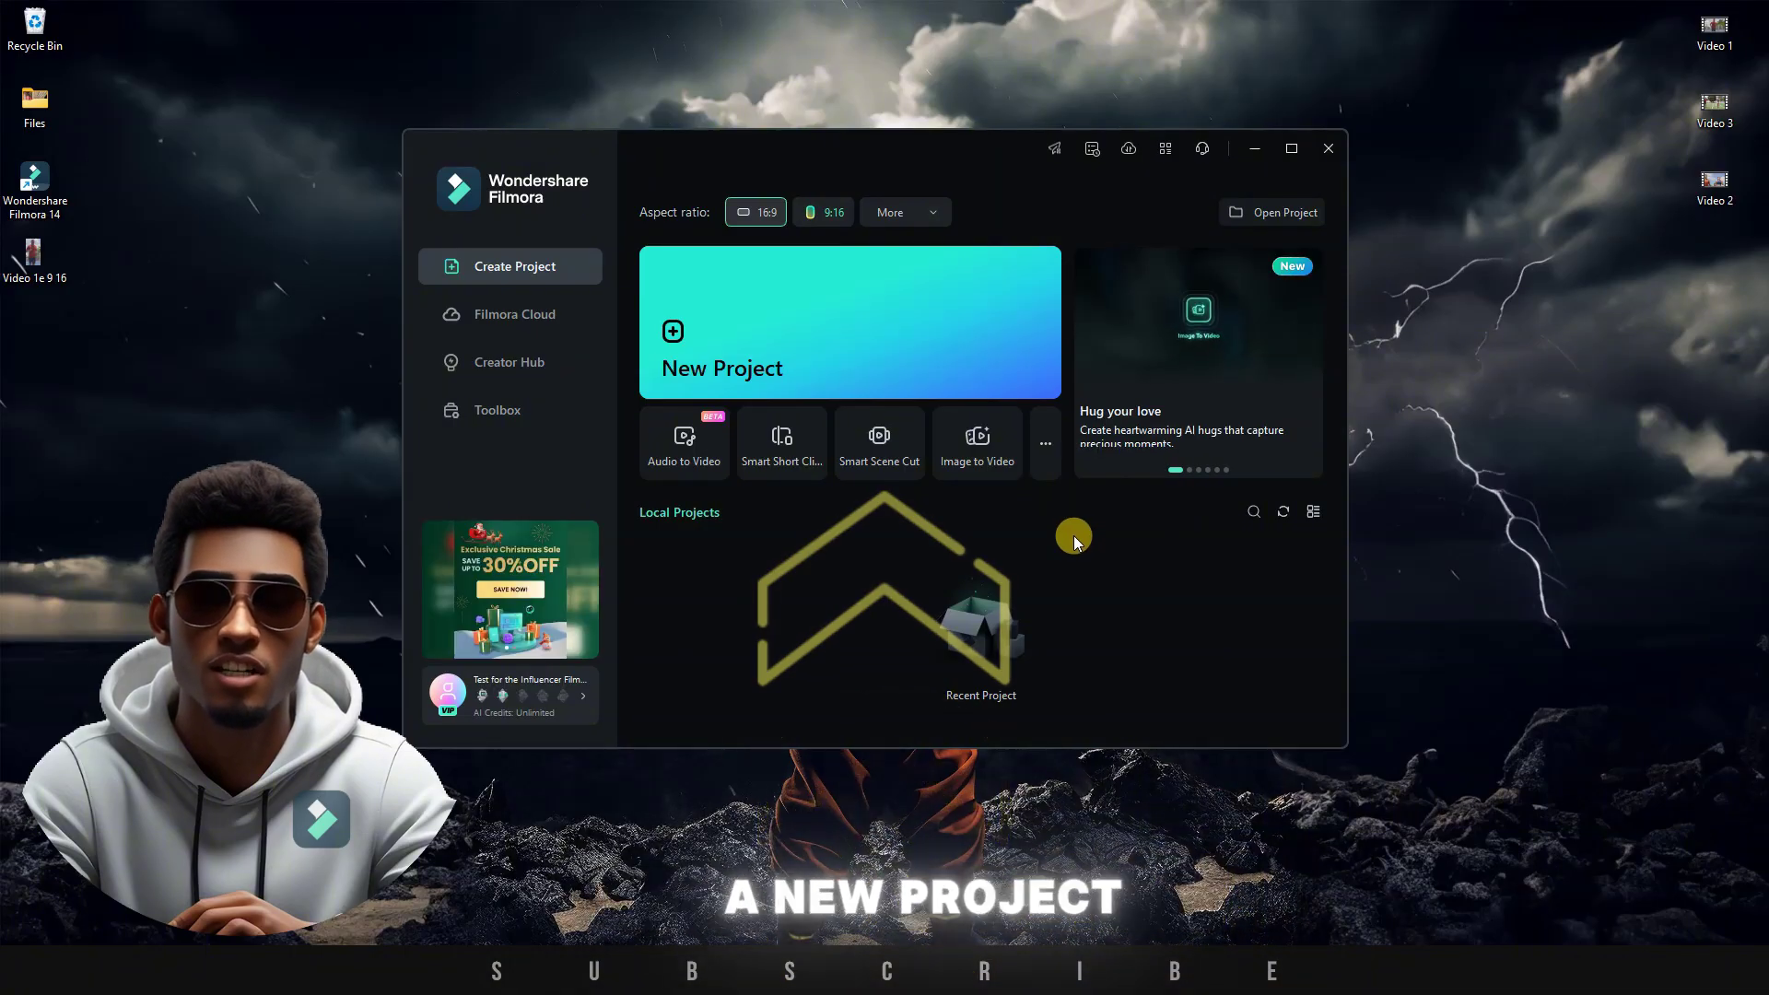
Load the Beast Games episode video into Smart Scene Cut and start its analysis
click(526, 412)
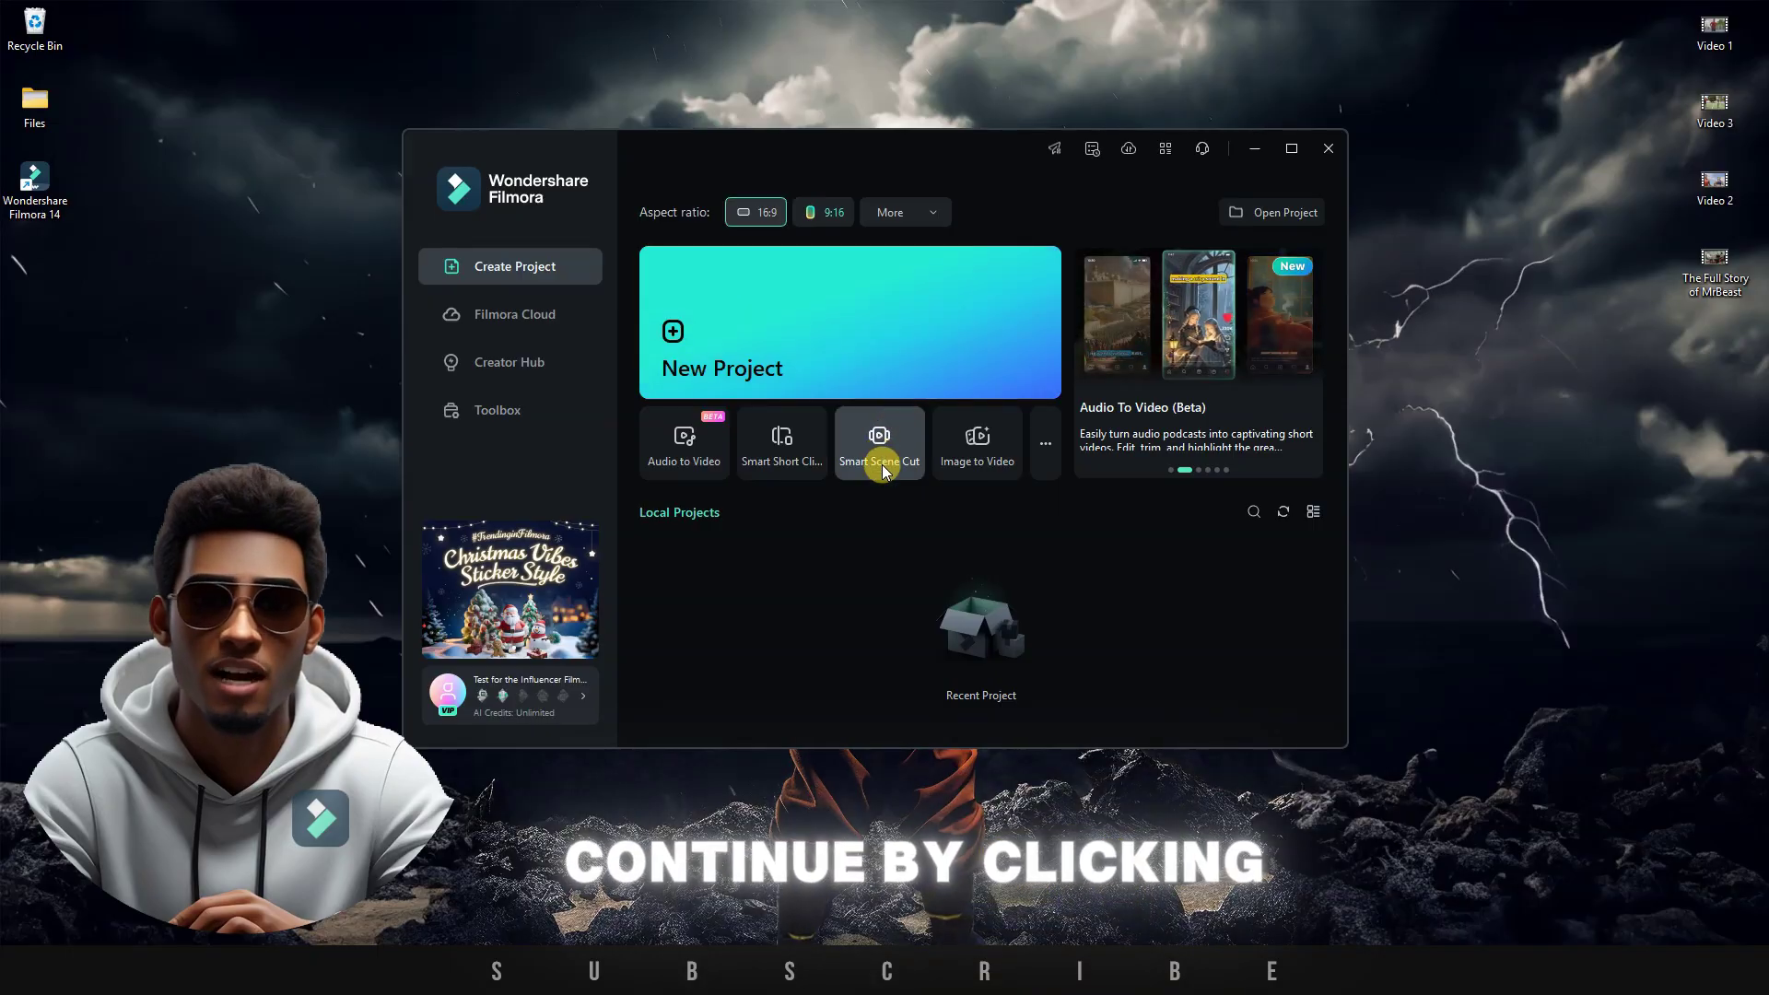
mouse_move(893, 435)
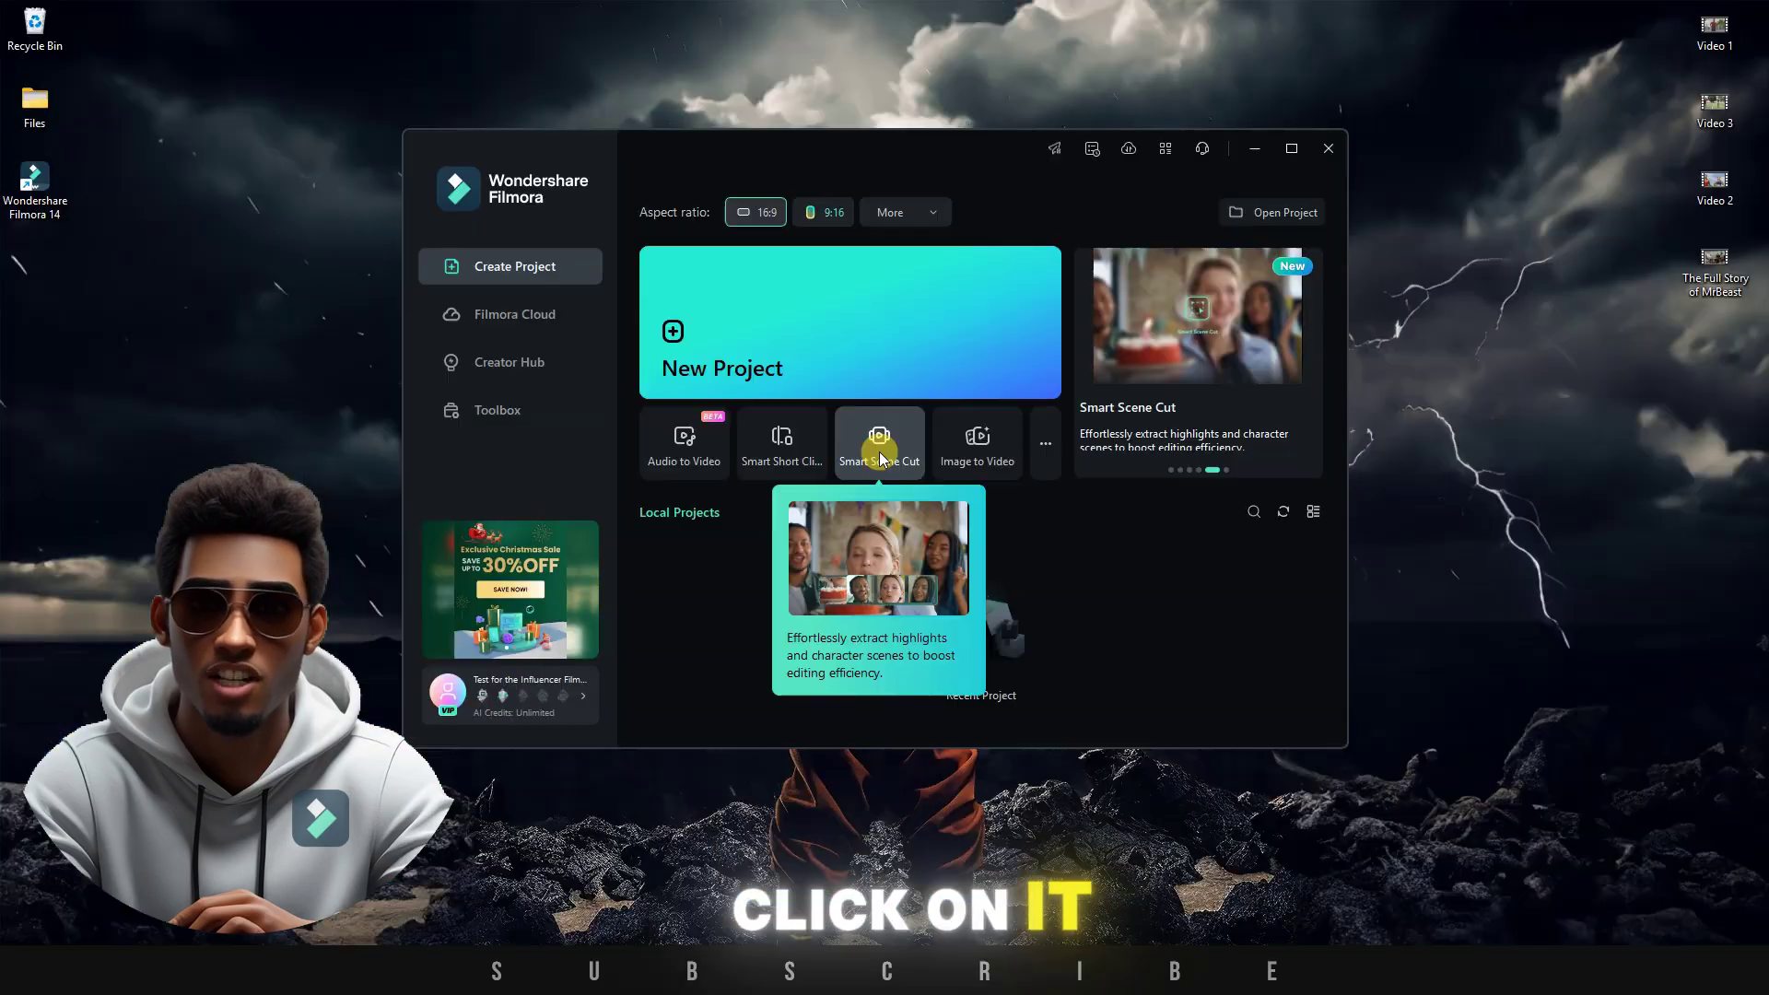
click(892, 447)
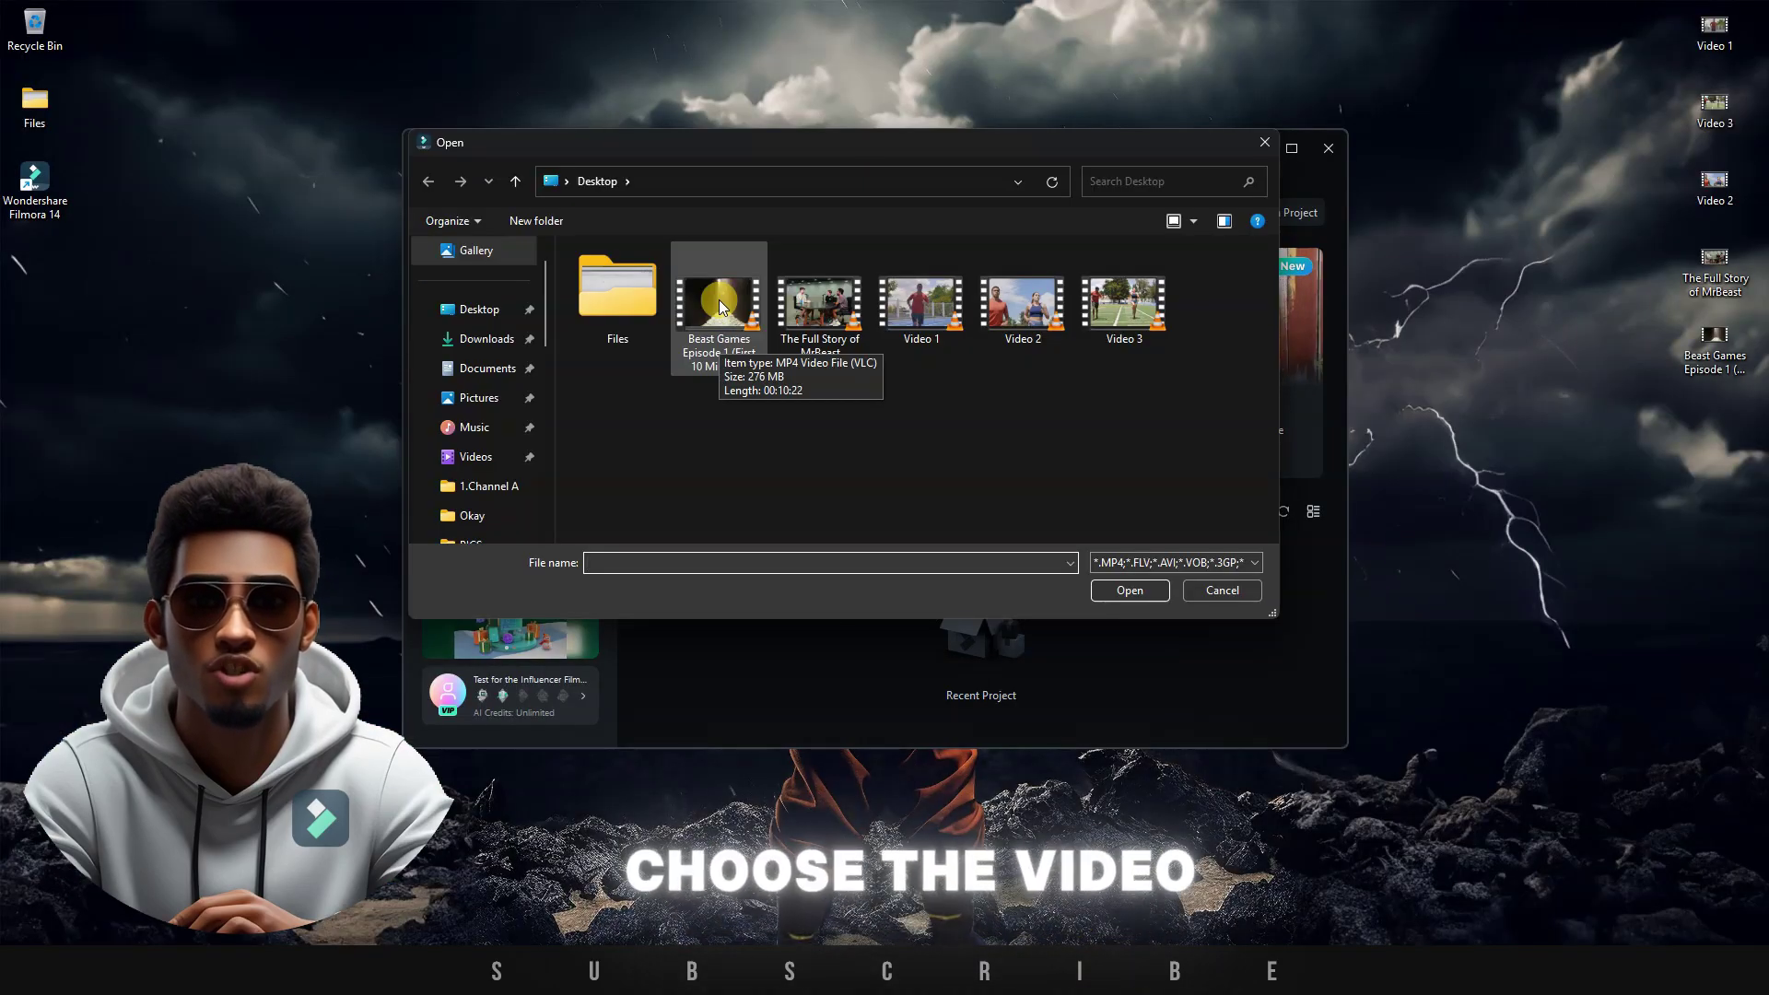
double_click(719, 307)
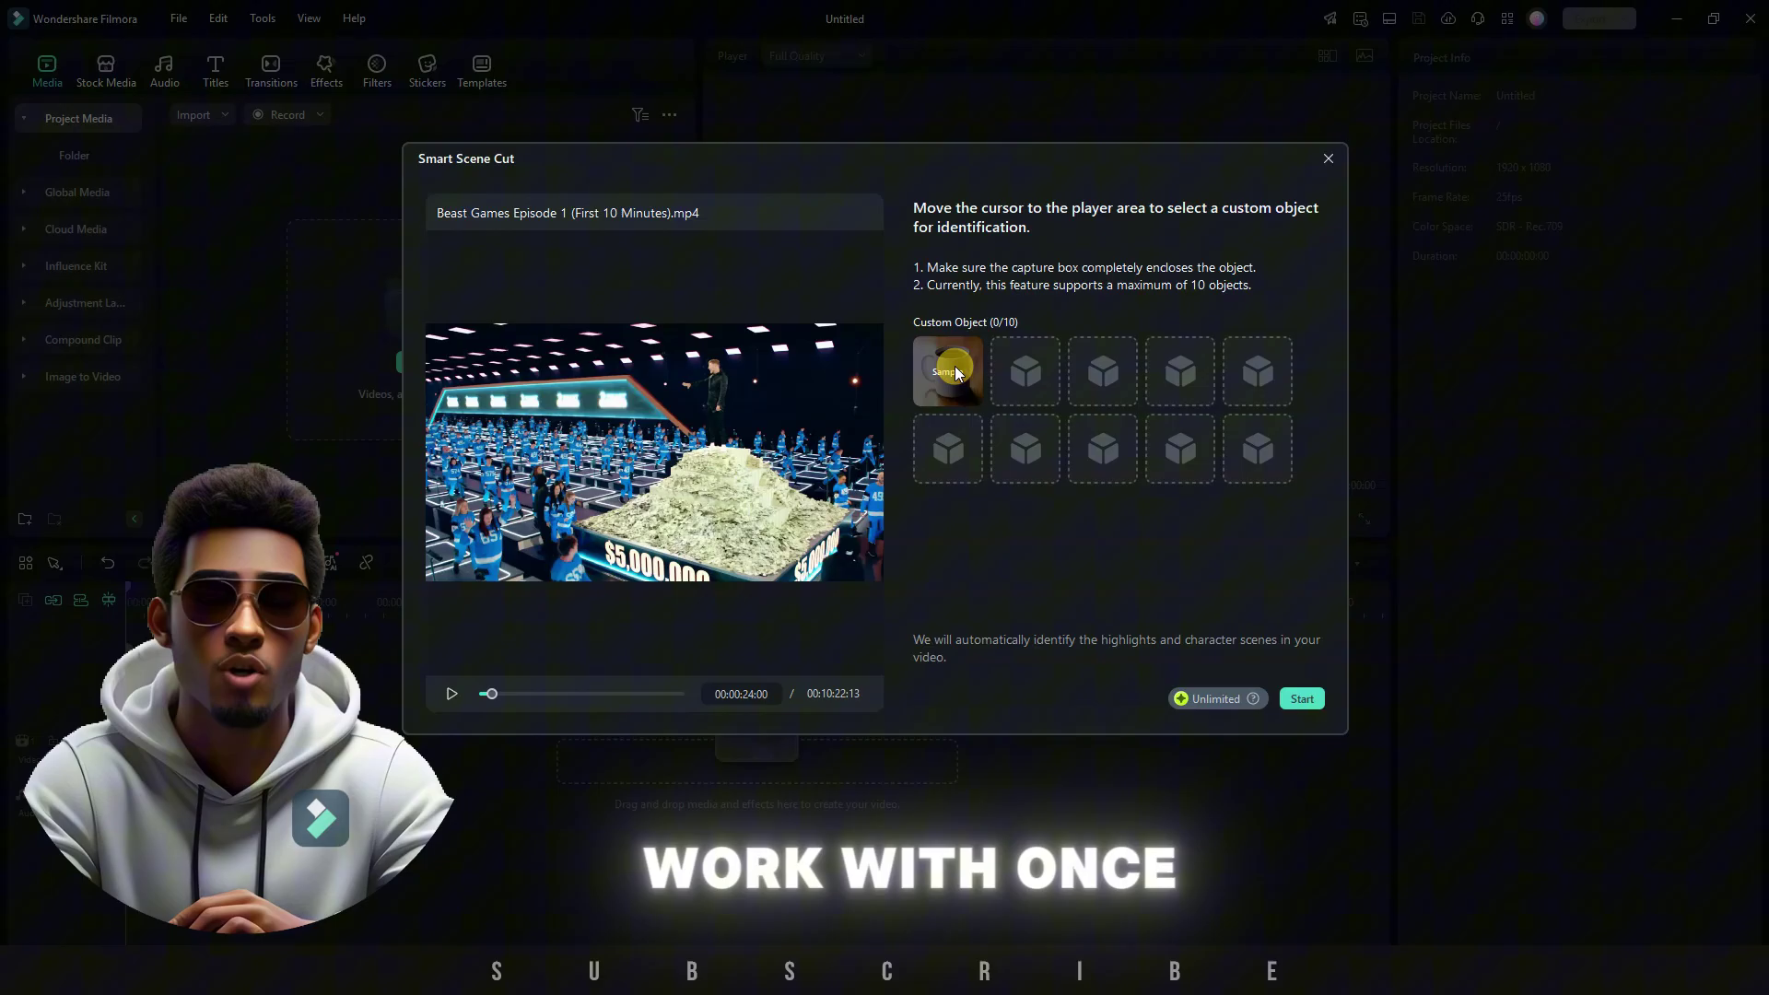
click(1305, 699)
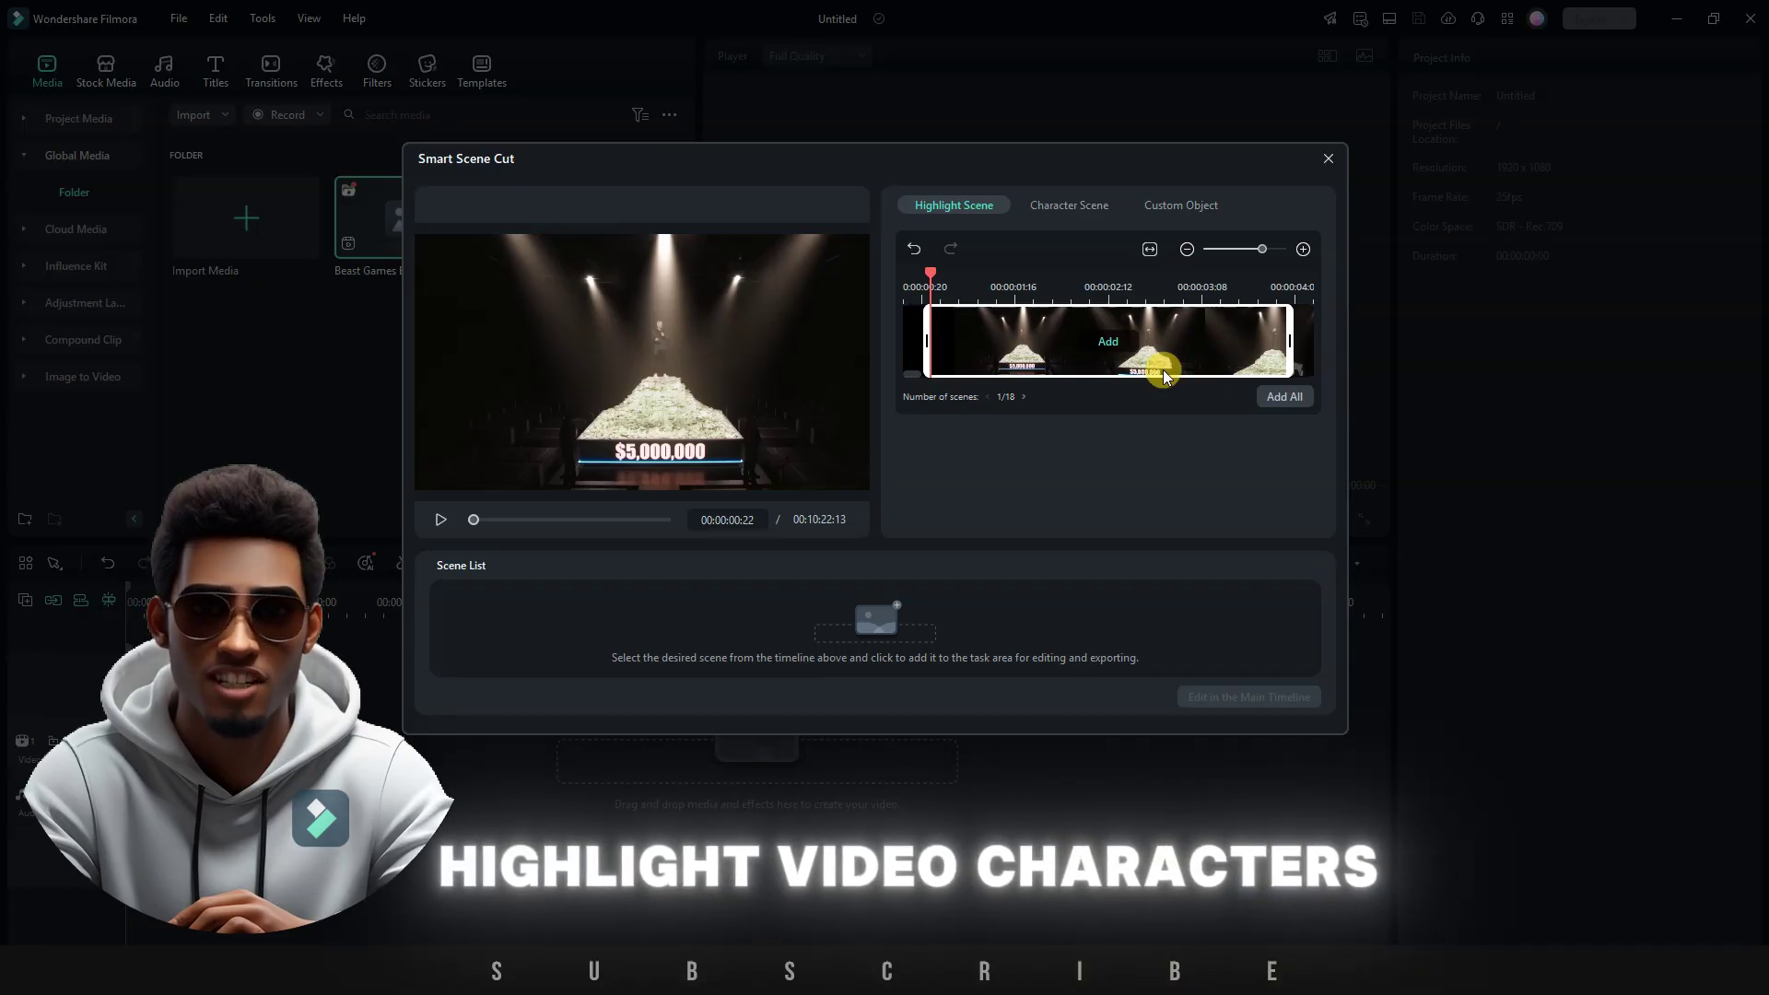
Browse the Character Scene thumbnails and add the Character 3 scene Char3-1 to the Scene List
click(1071, 205)
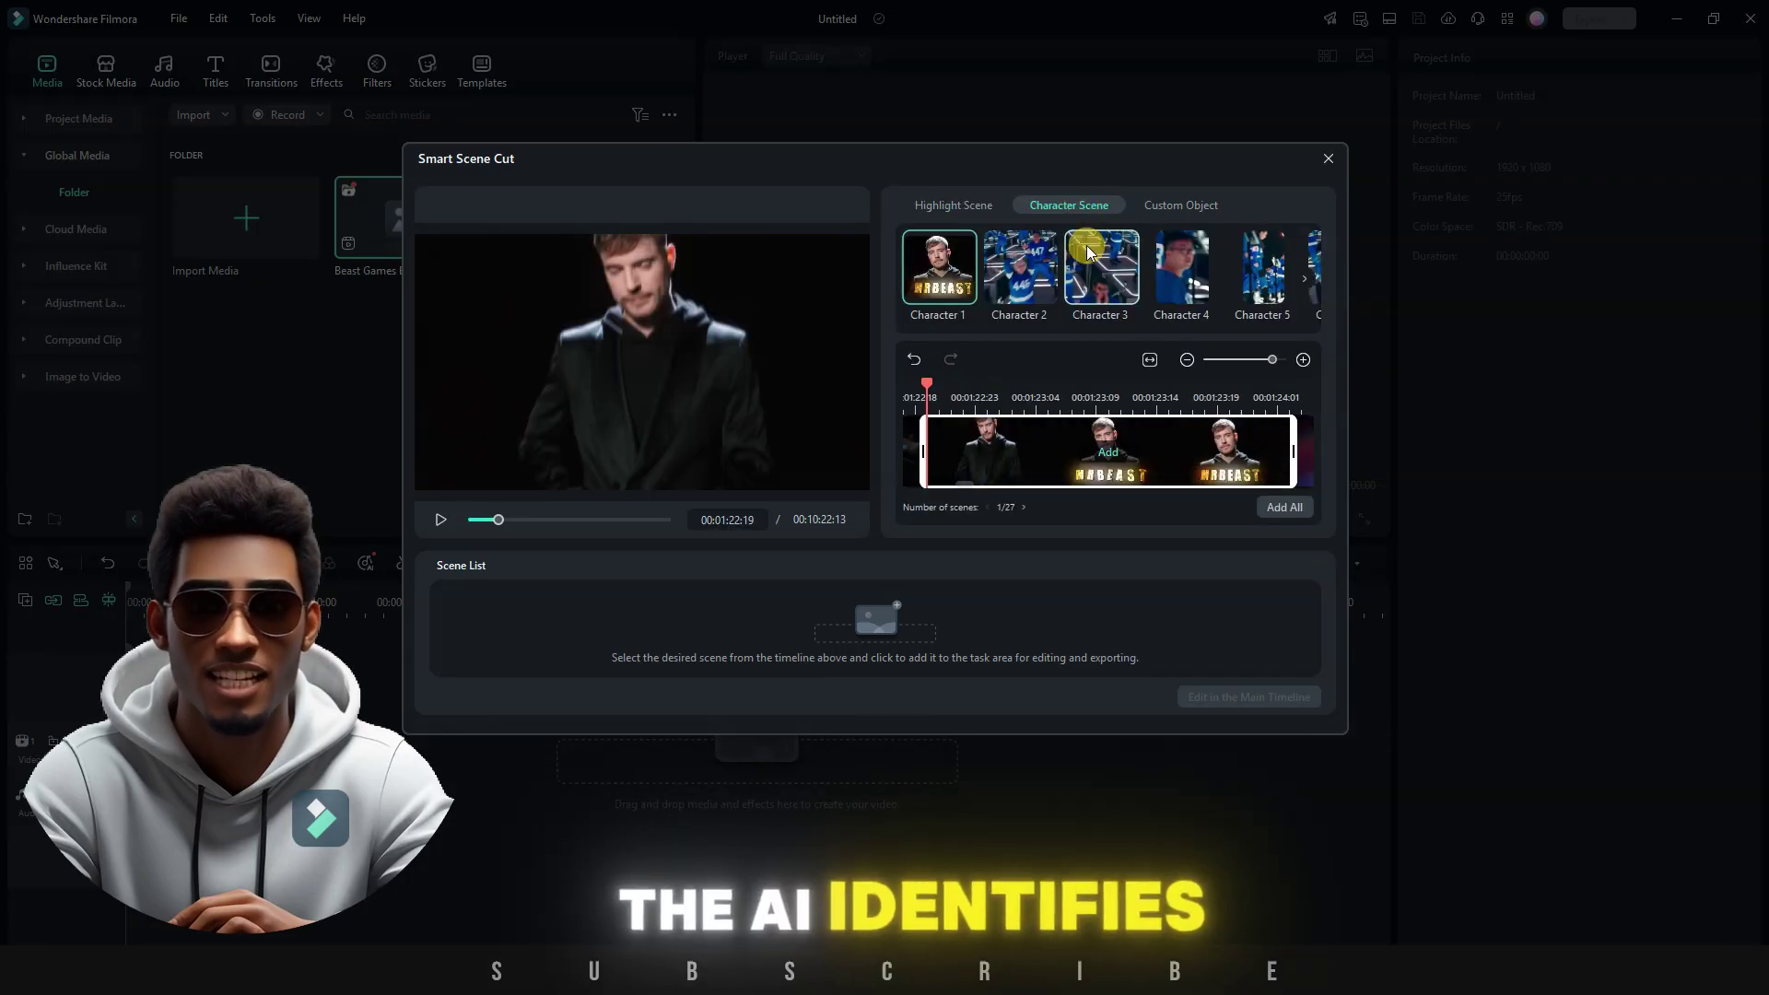
click(1030, 266)
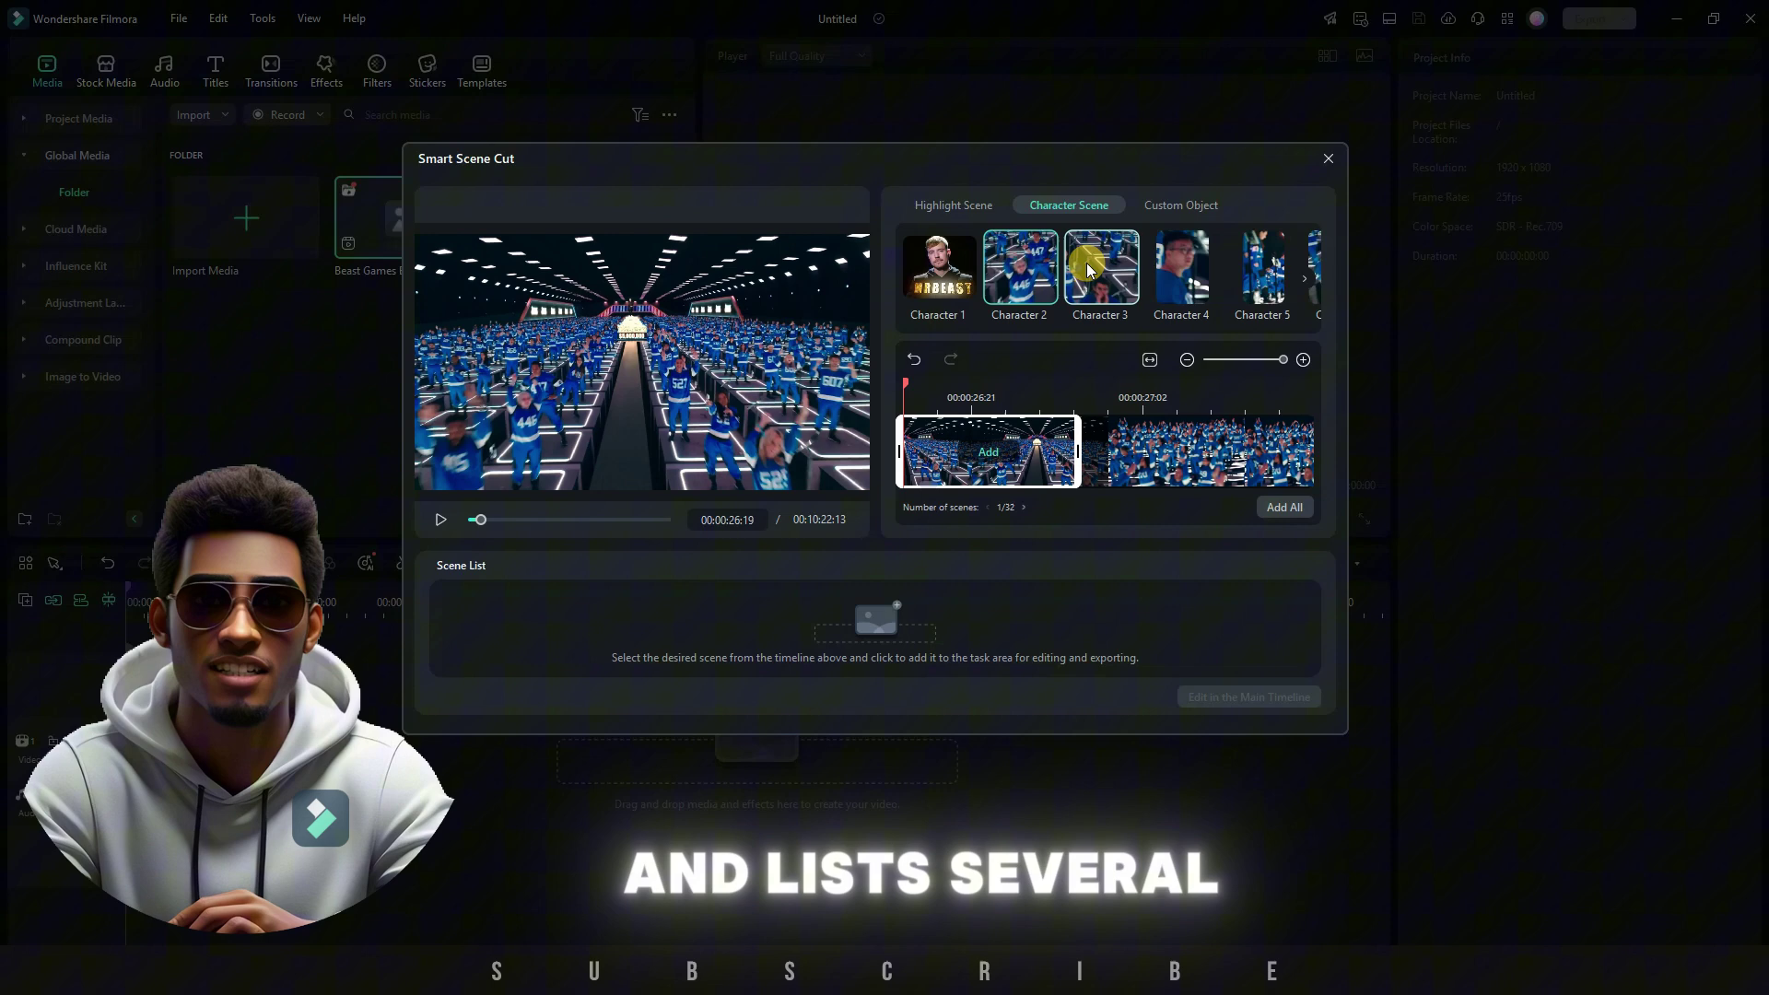
click(1104, 267)
click(1183, 267)
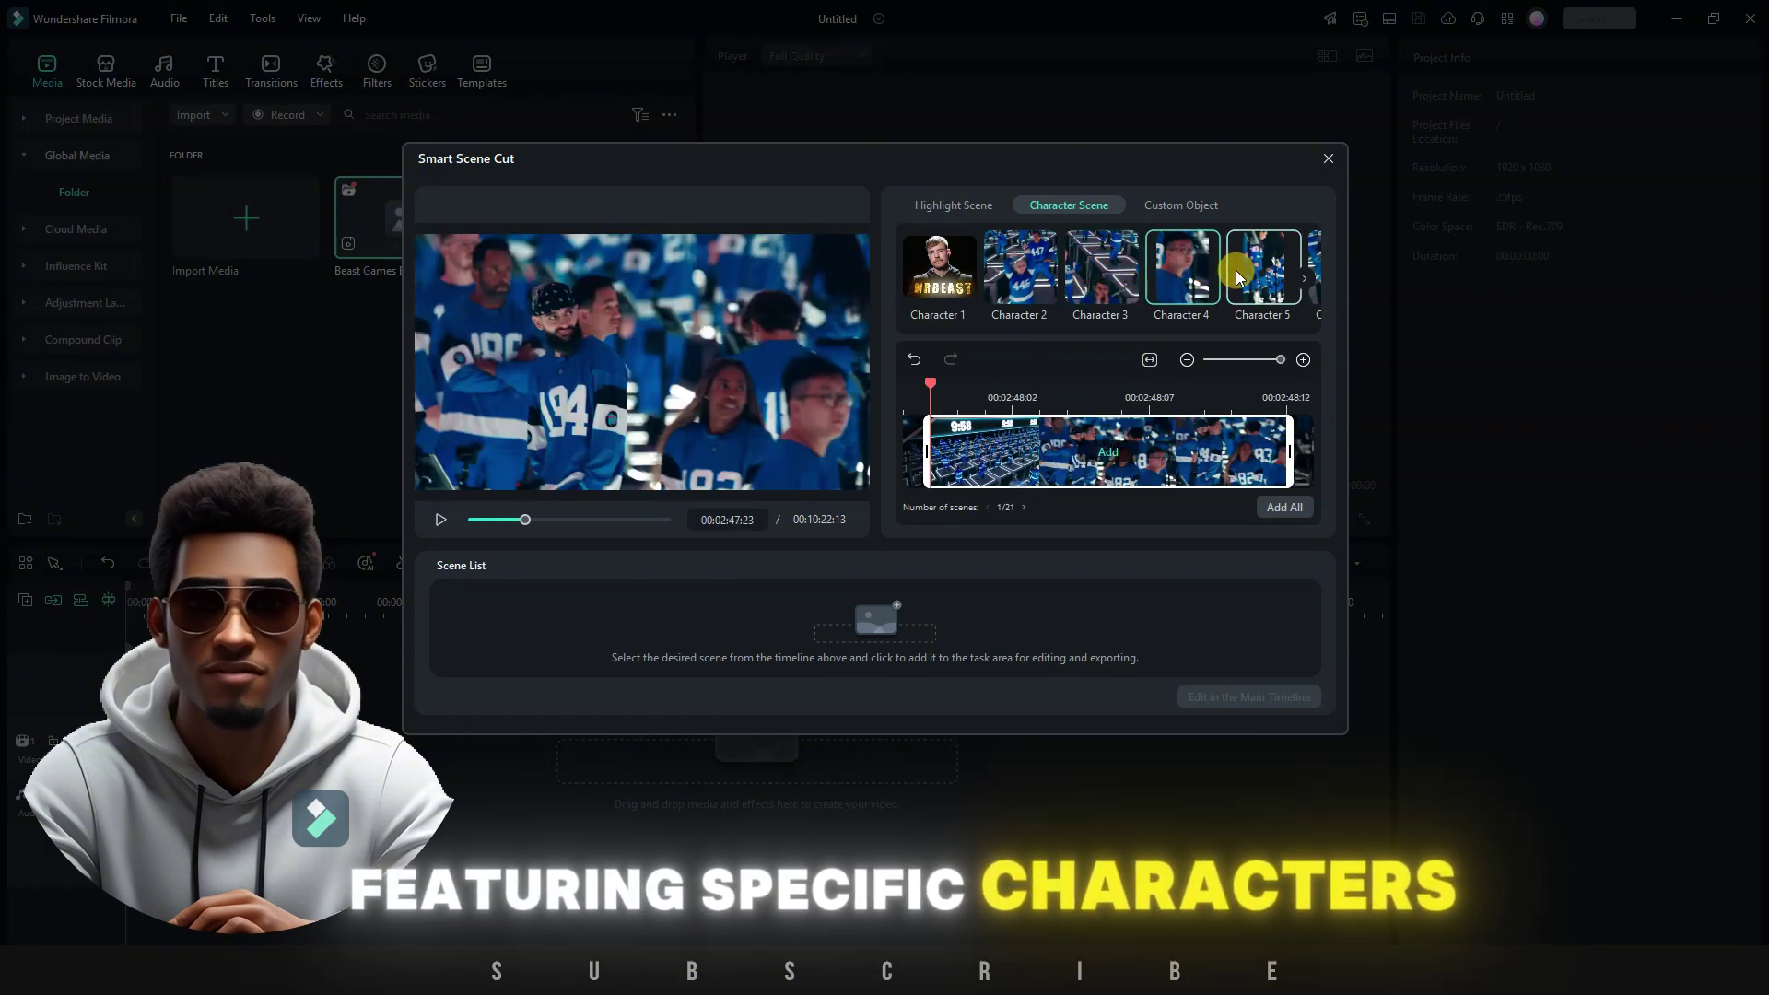
click(1263, 272)
click(1168, 330)
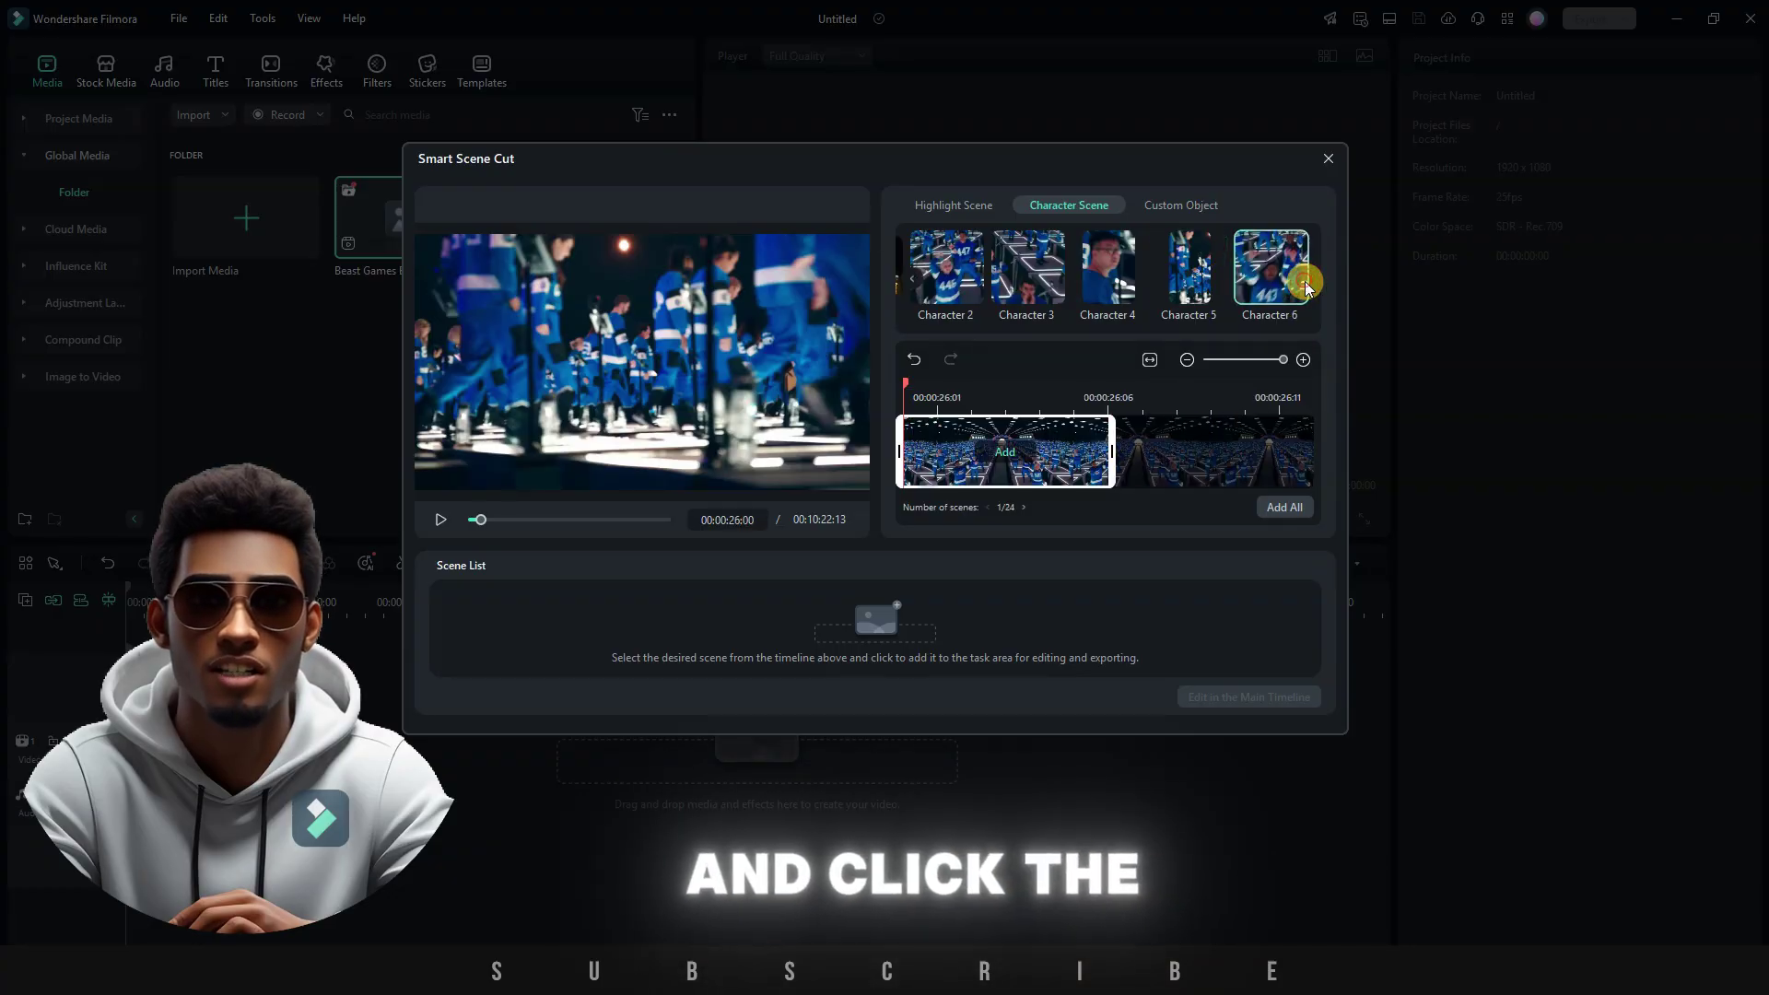
click(1109, 451)
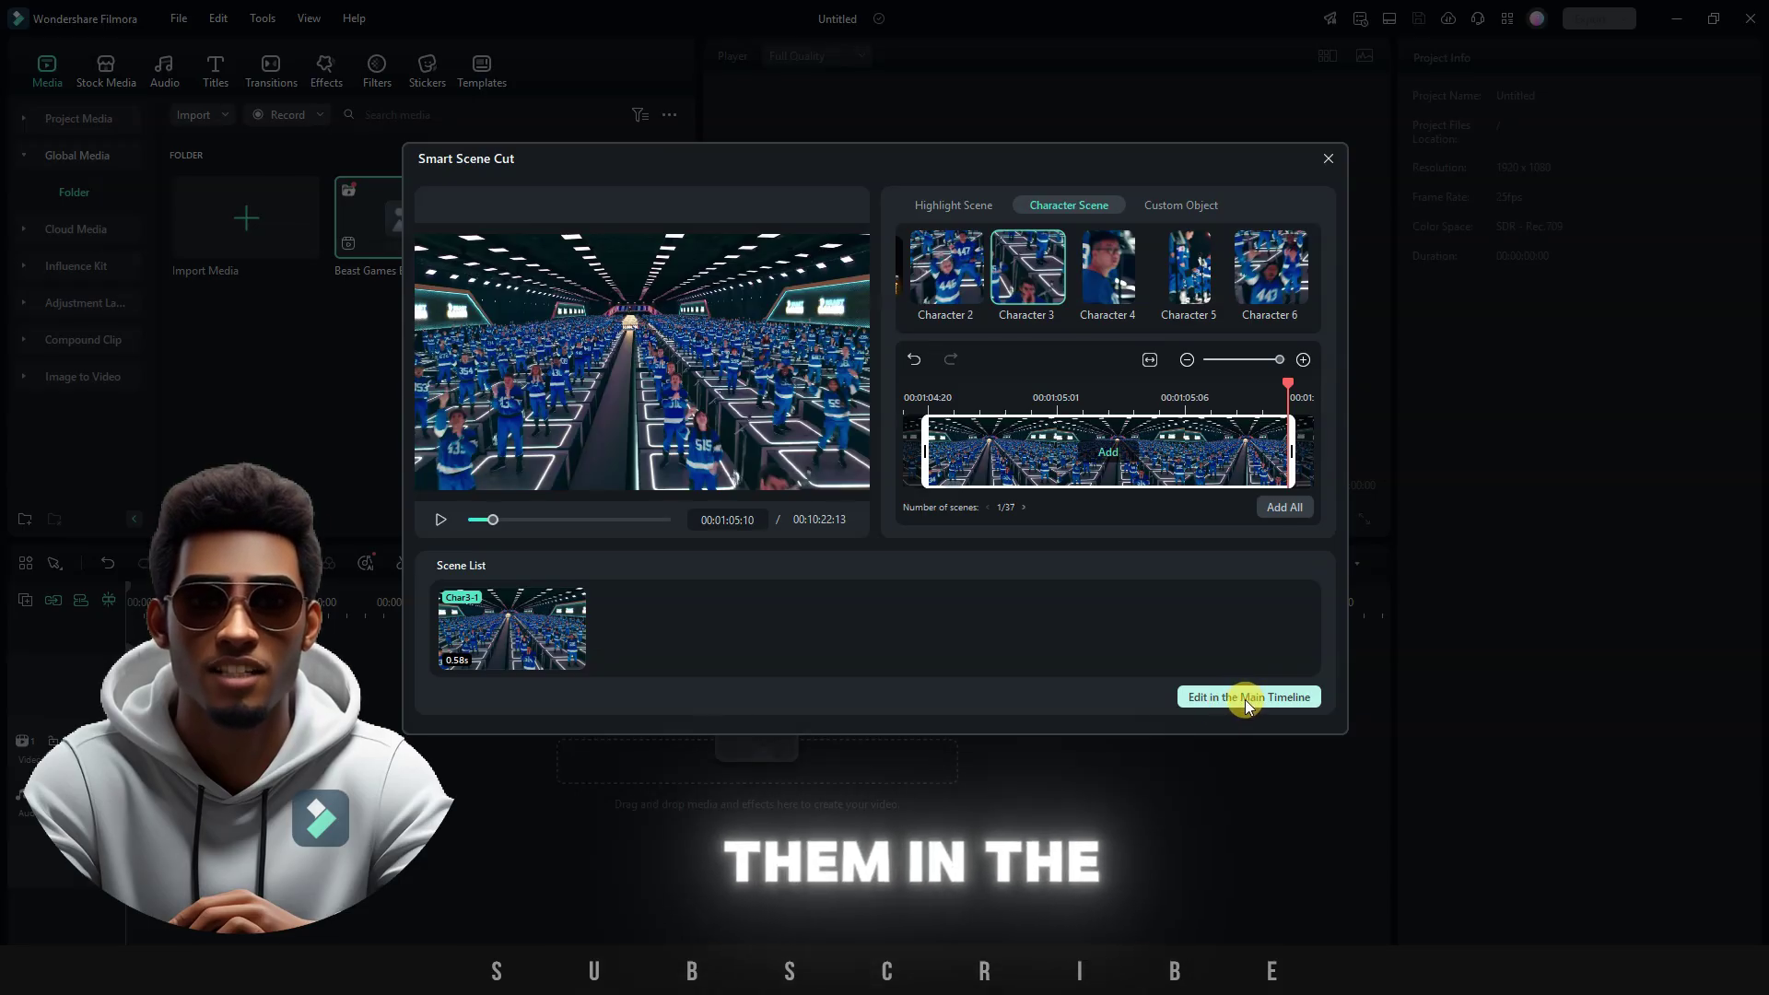
Box the money pile in the player and save it as a custom object
click(1181, 205)
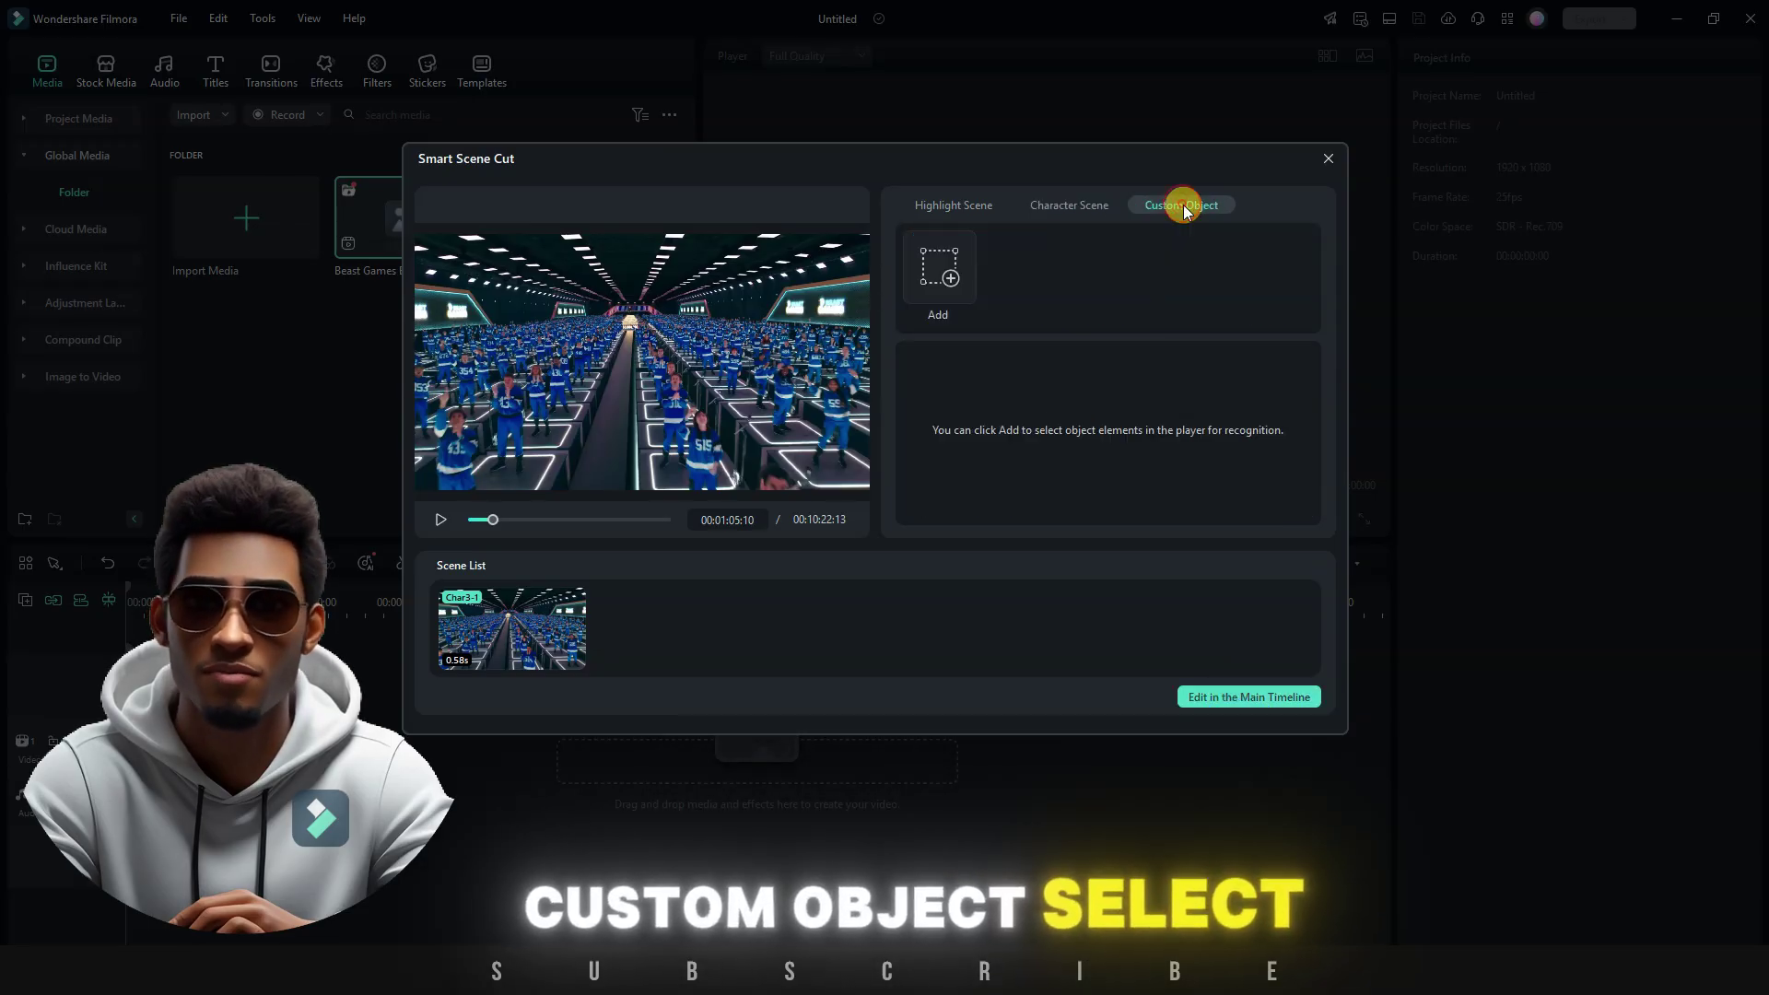
click(938, 267)
drag(620, 397, 761, 482)
drag(621, 439, 605, 436)
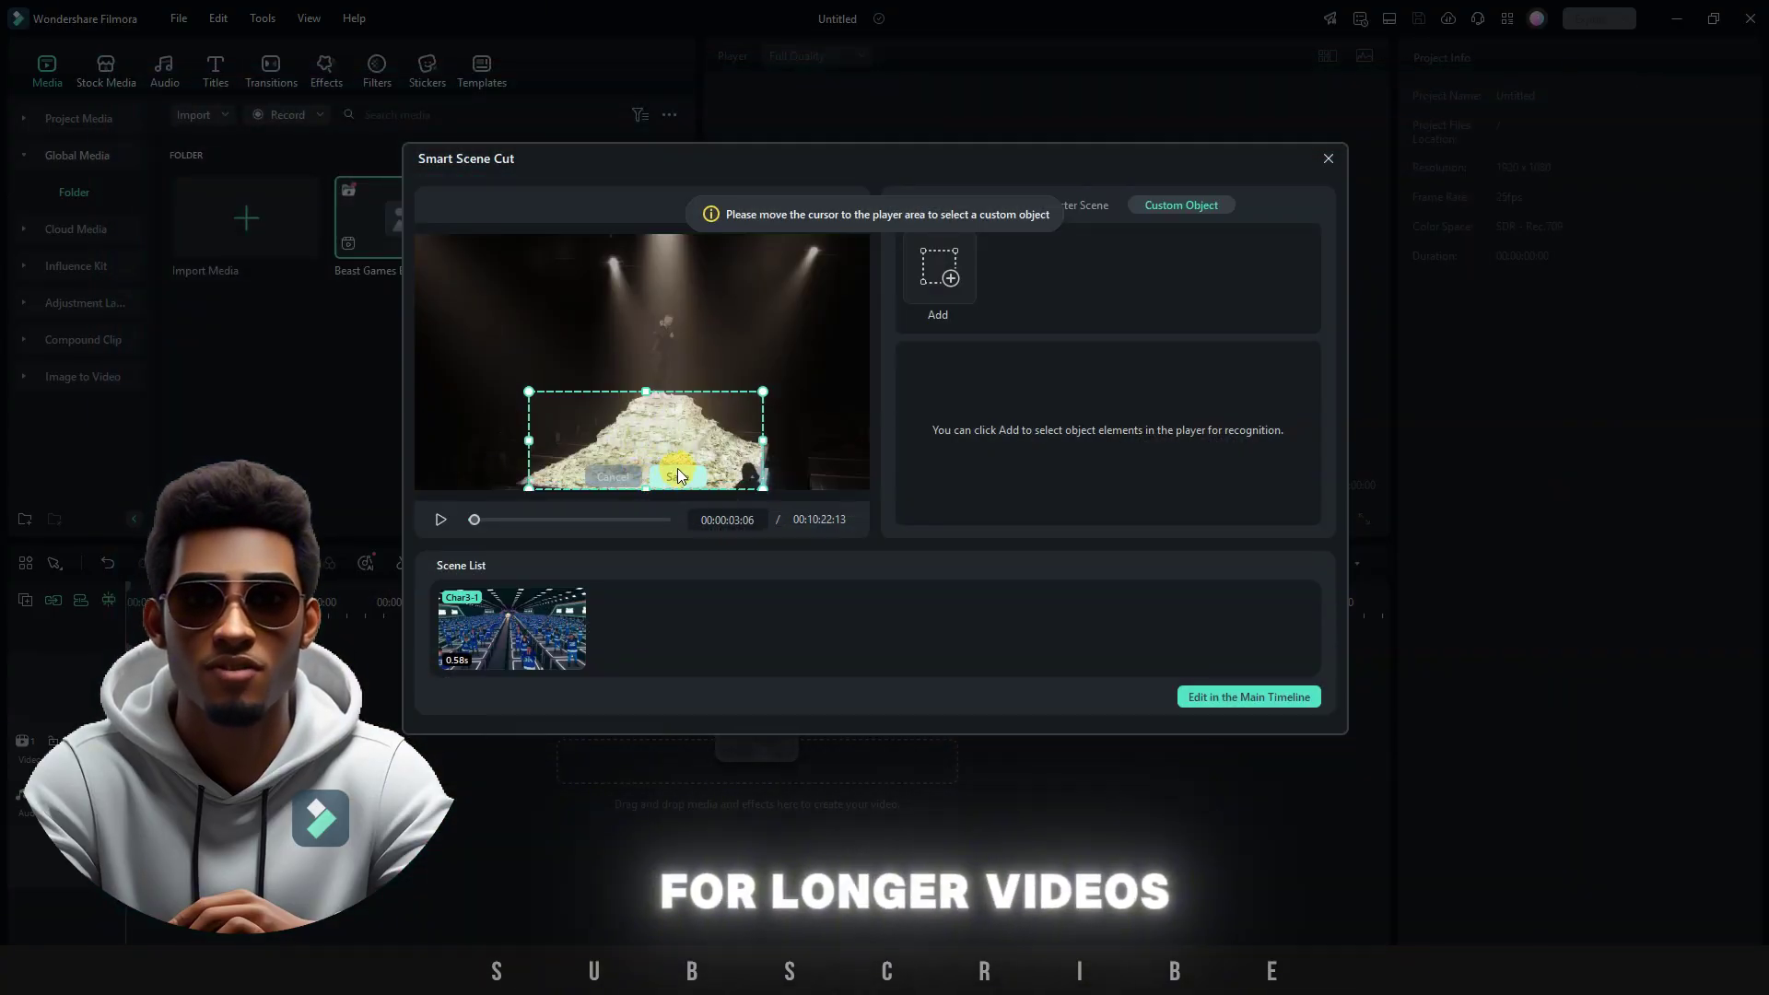
click(678, 477)
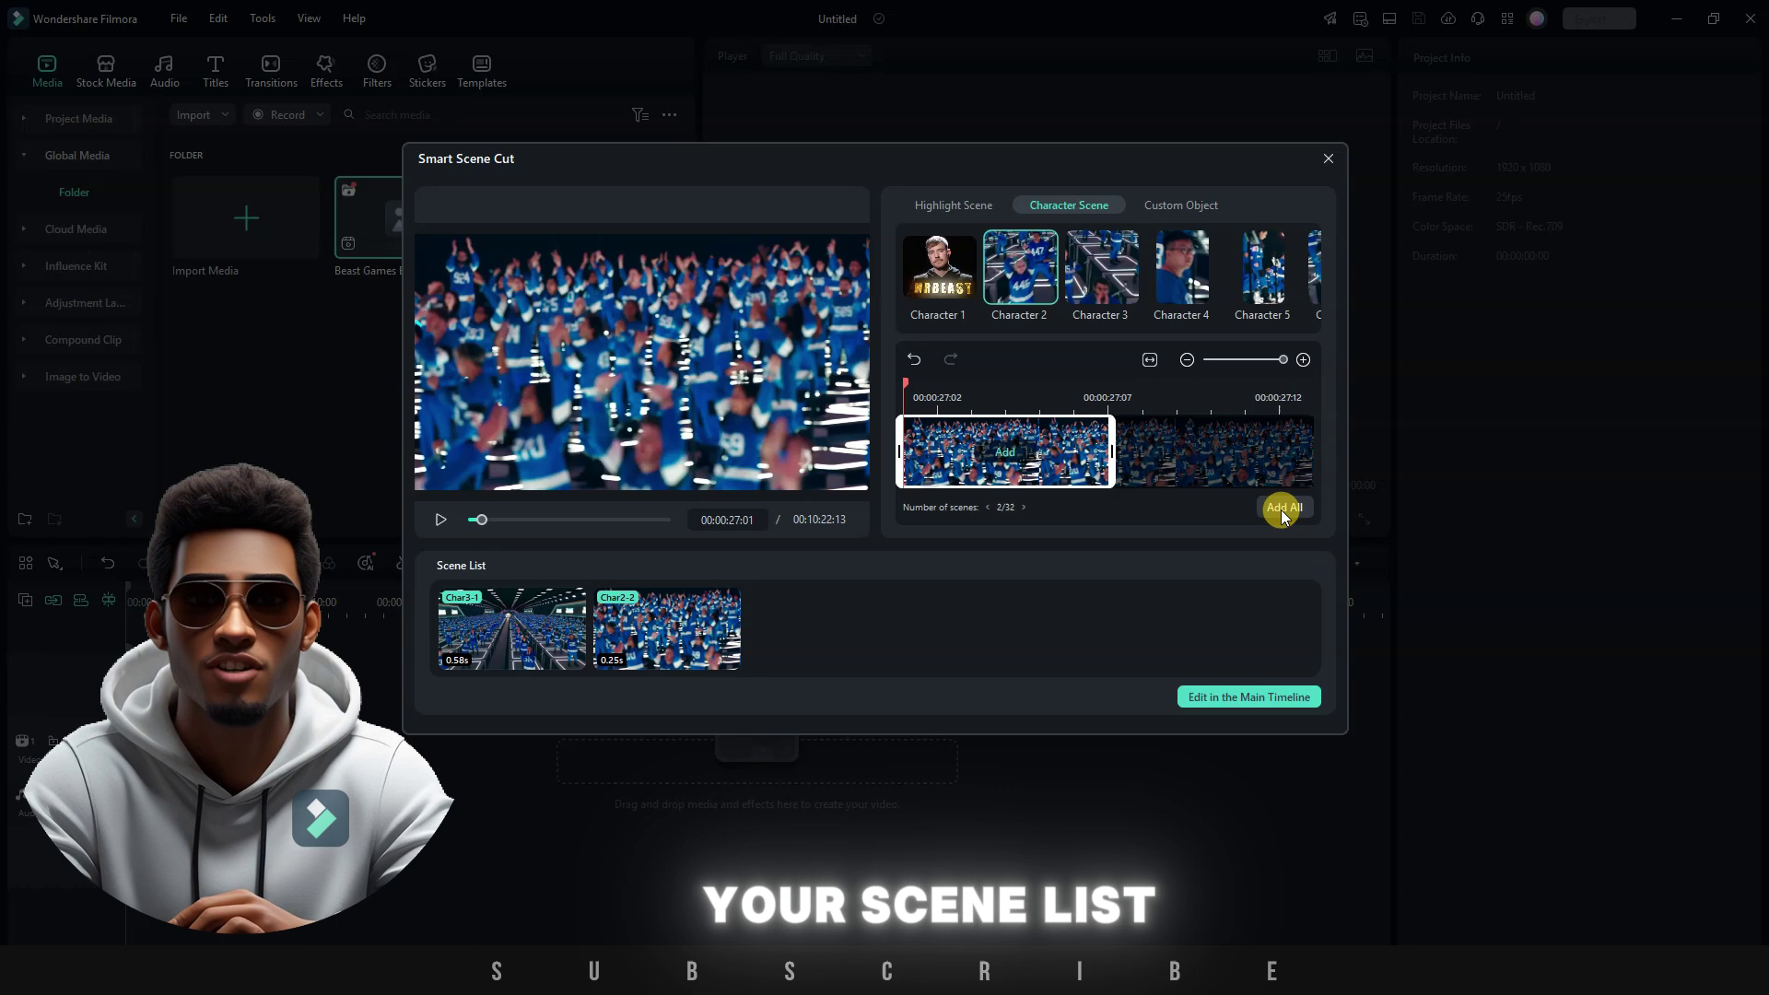
Send the scenes to the main timeline at the media's 23.97fps and play them
click(1235, 697)
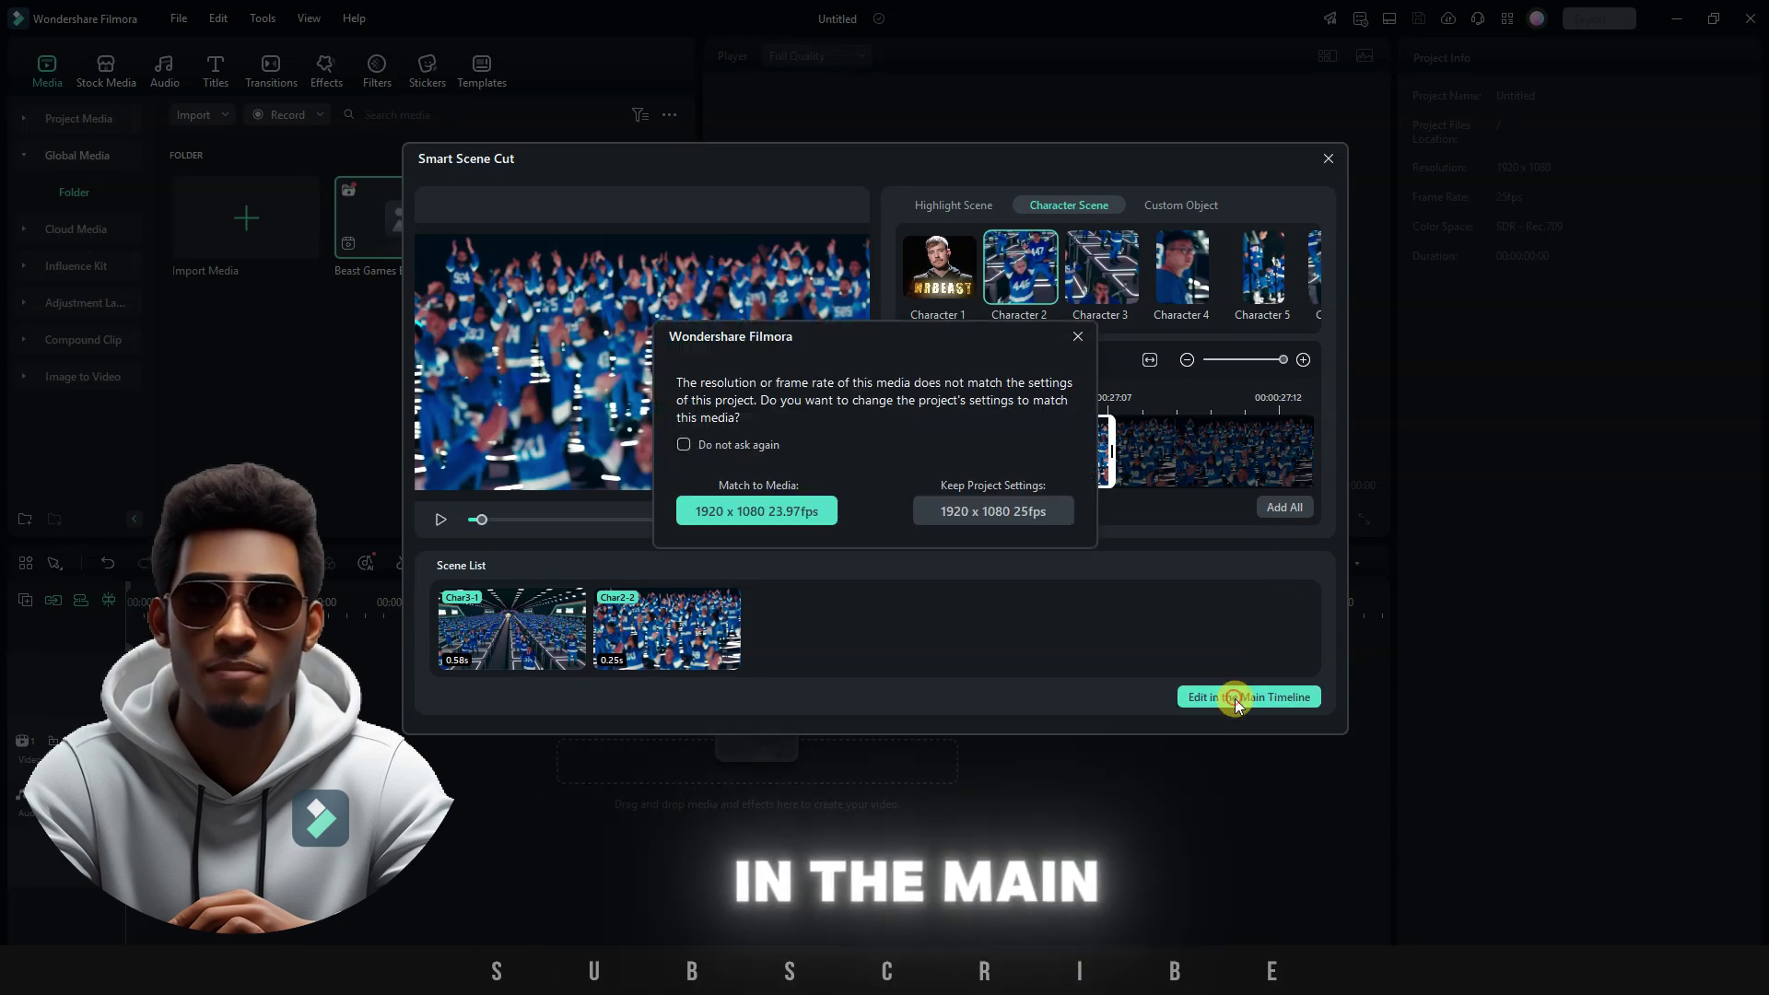
click(771, 516)
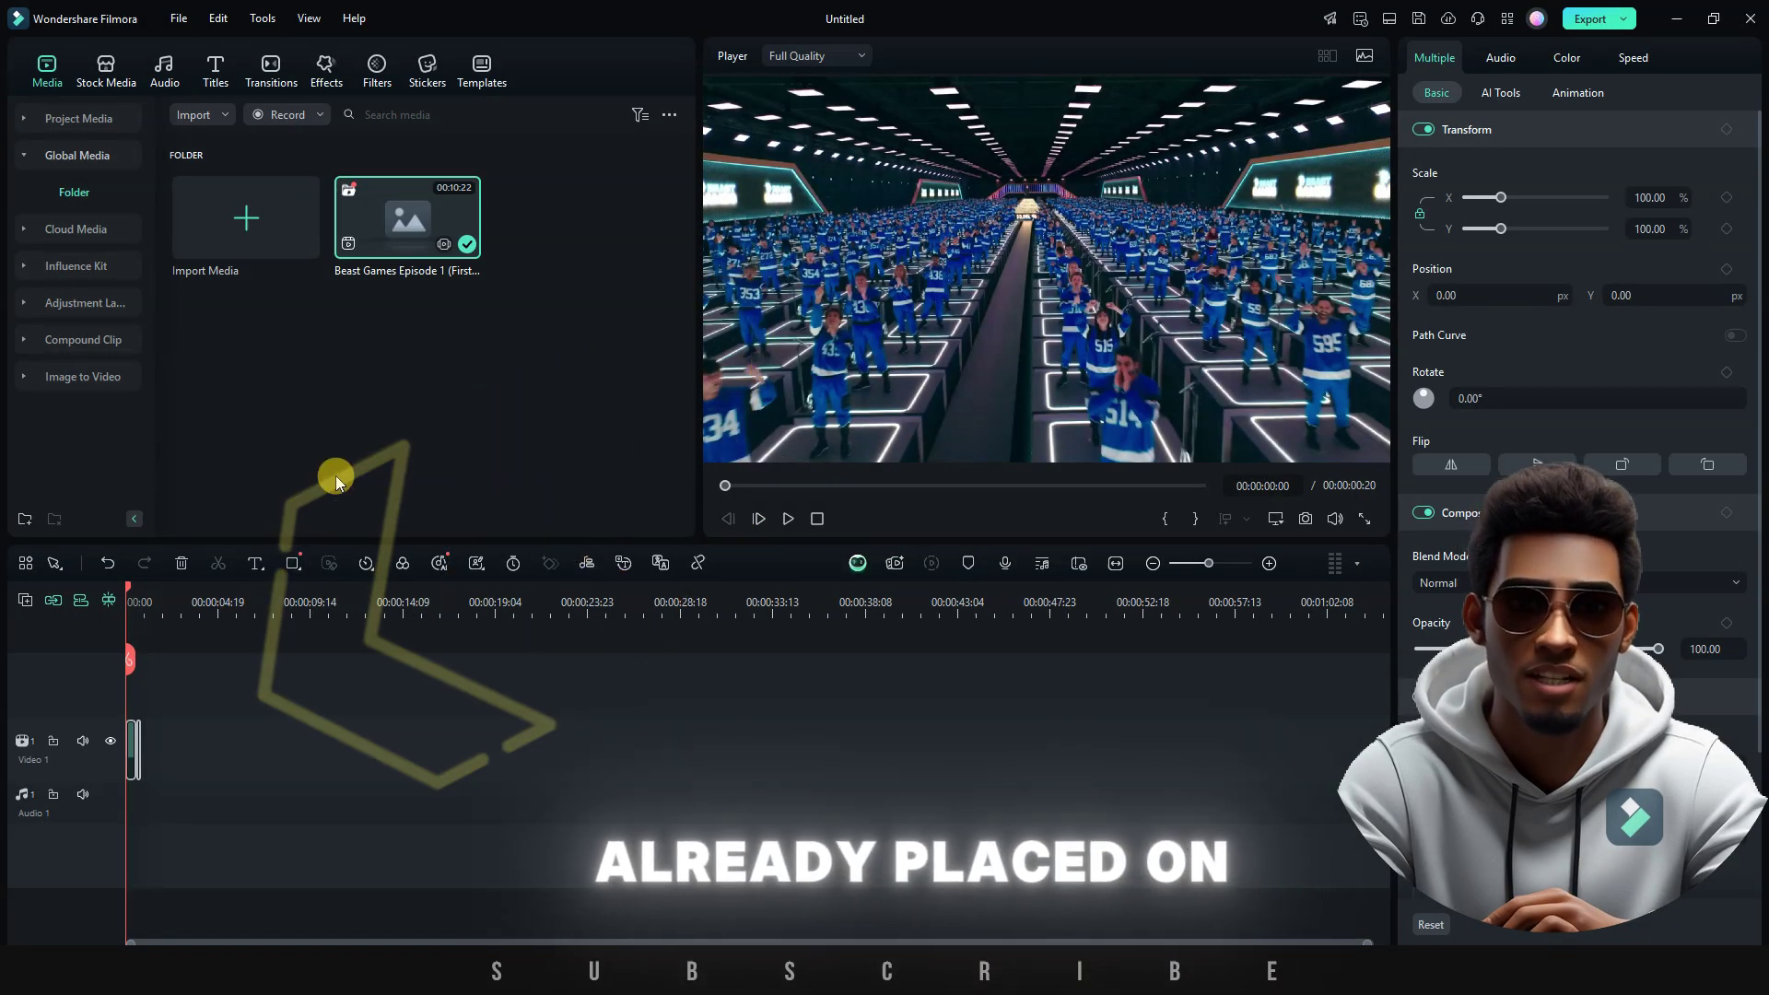
key(space)
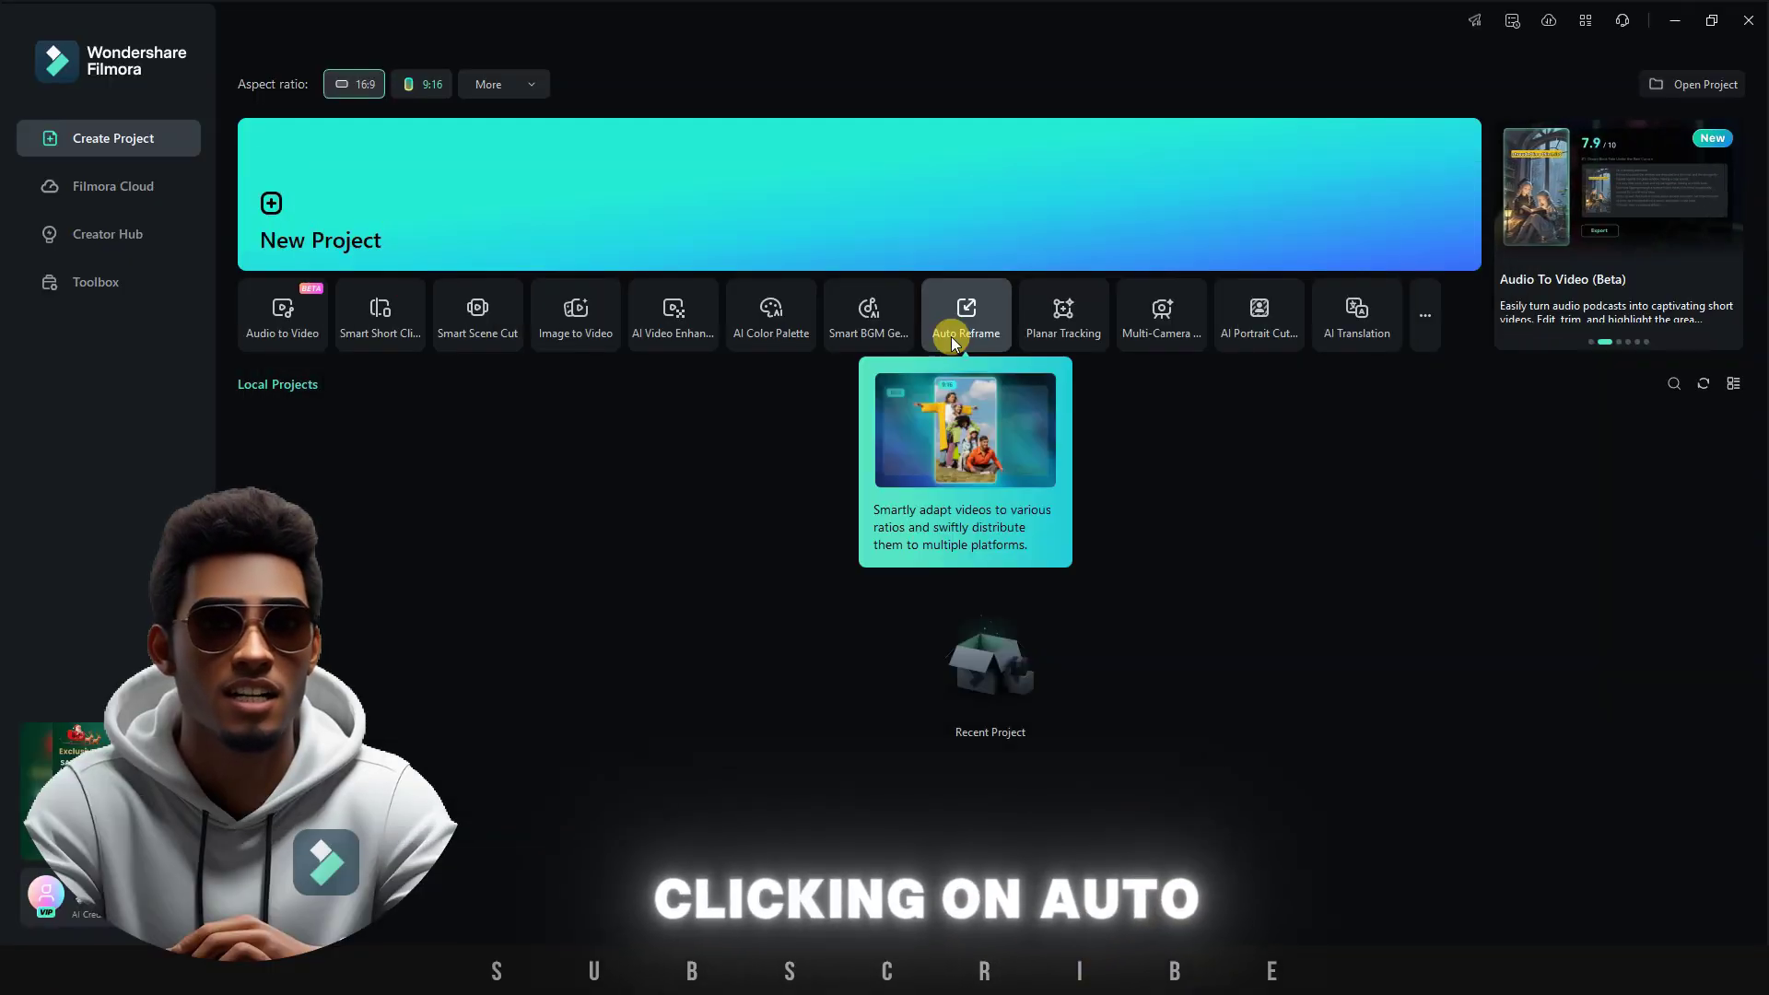
Open Auto Reframe from the start screen's tool tiles
click(951, 335)
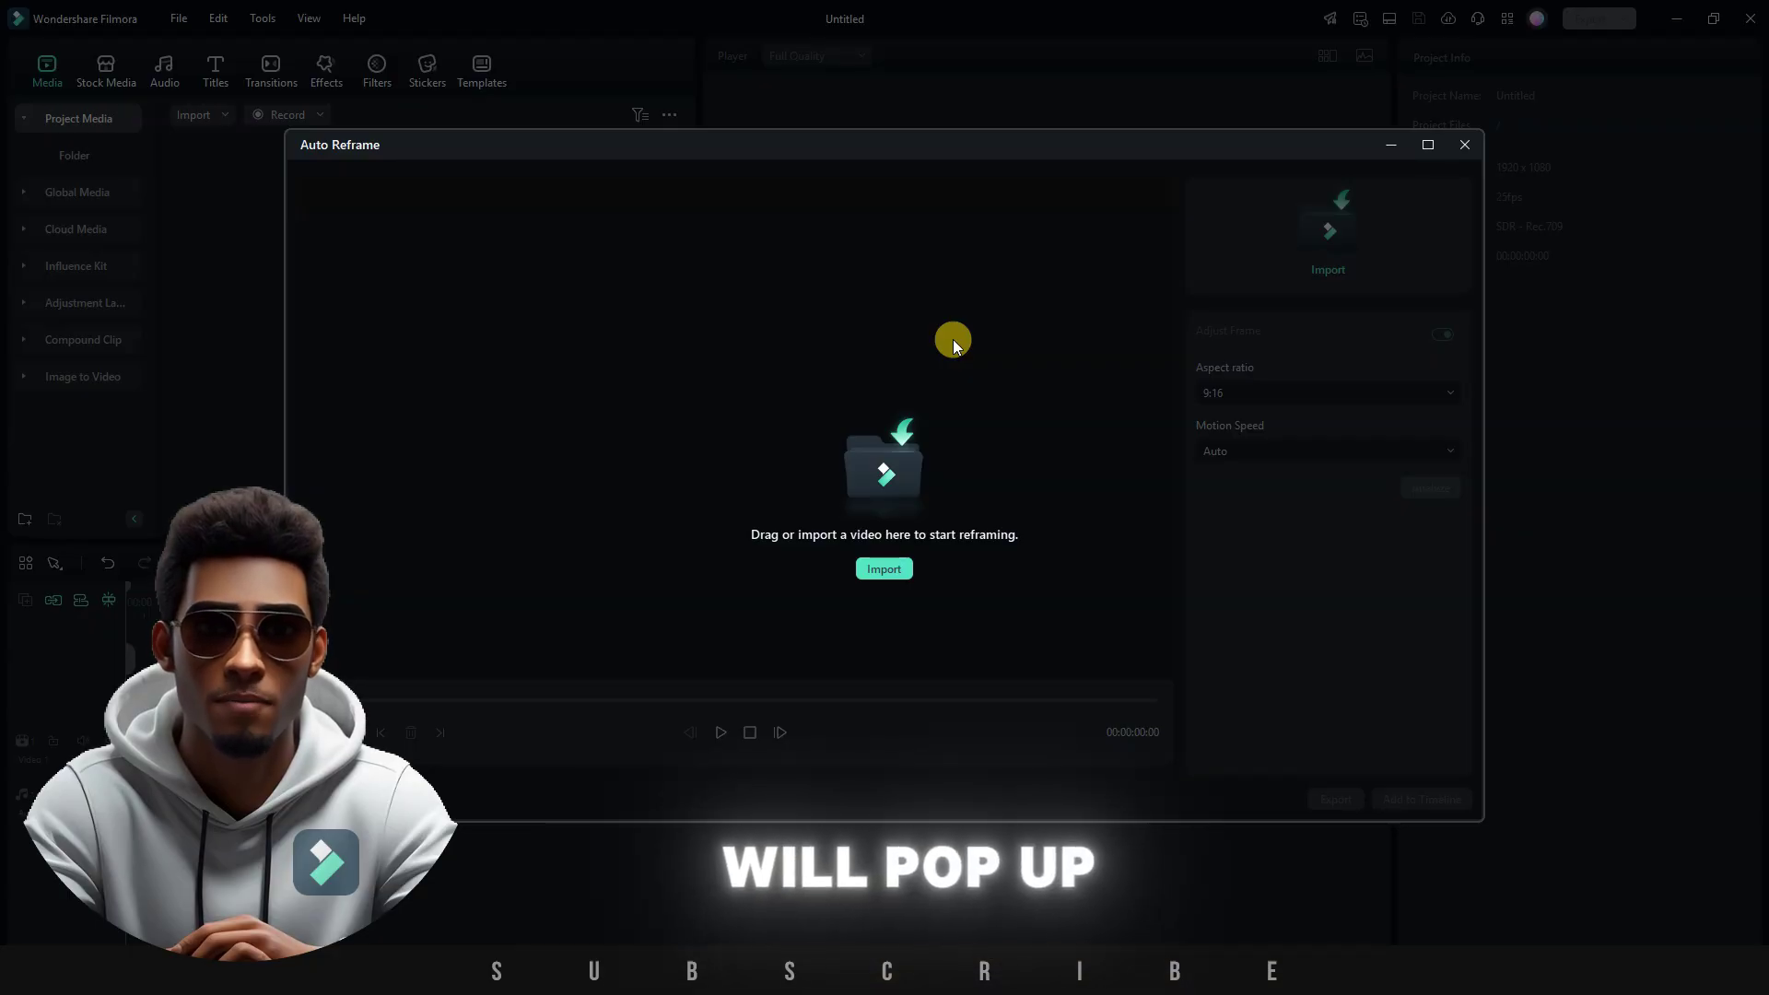
Load Video 1 into Auto Reframe and preview it
click(884, 569)
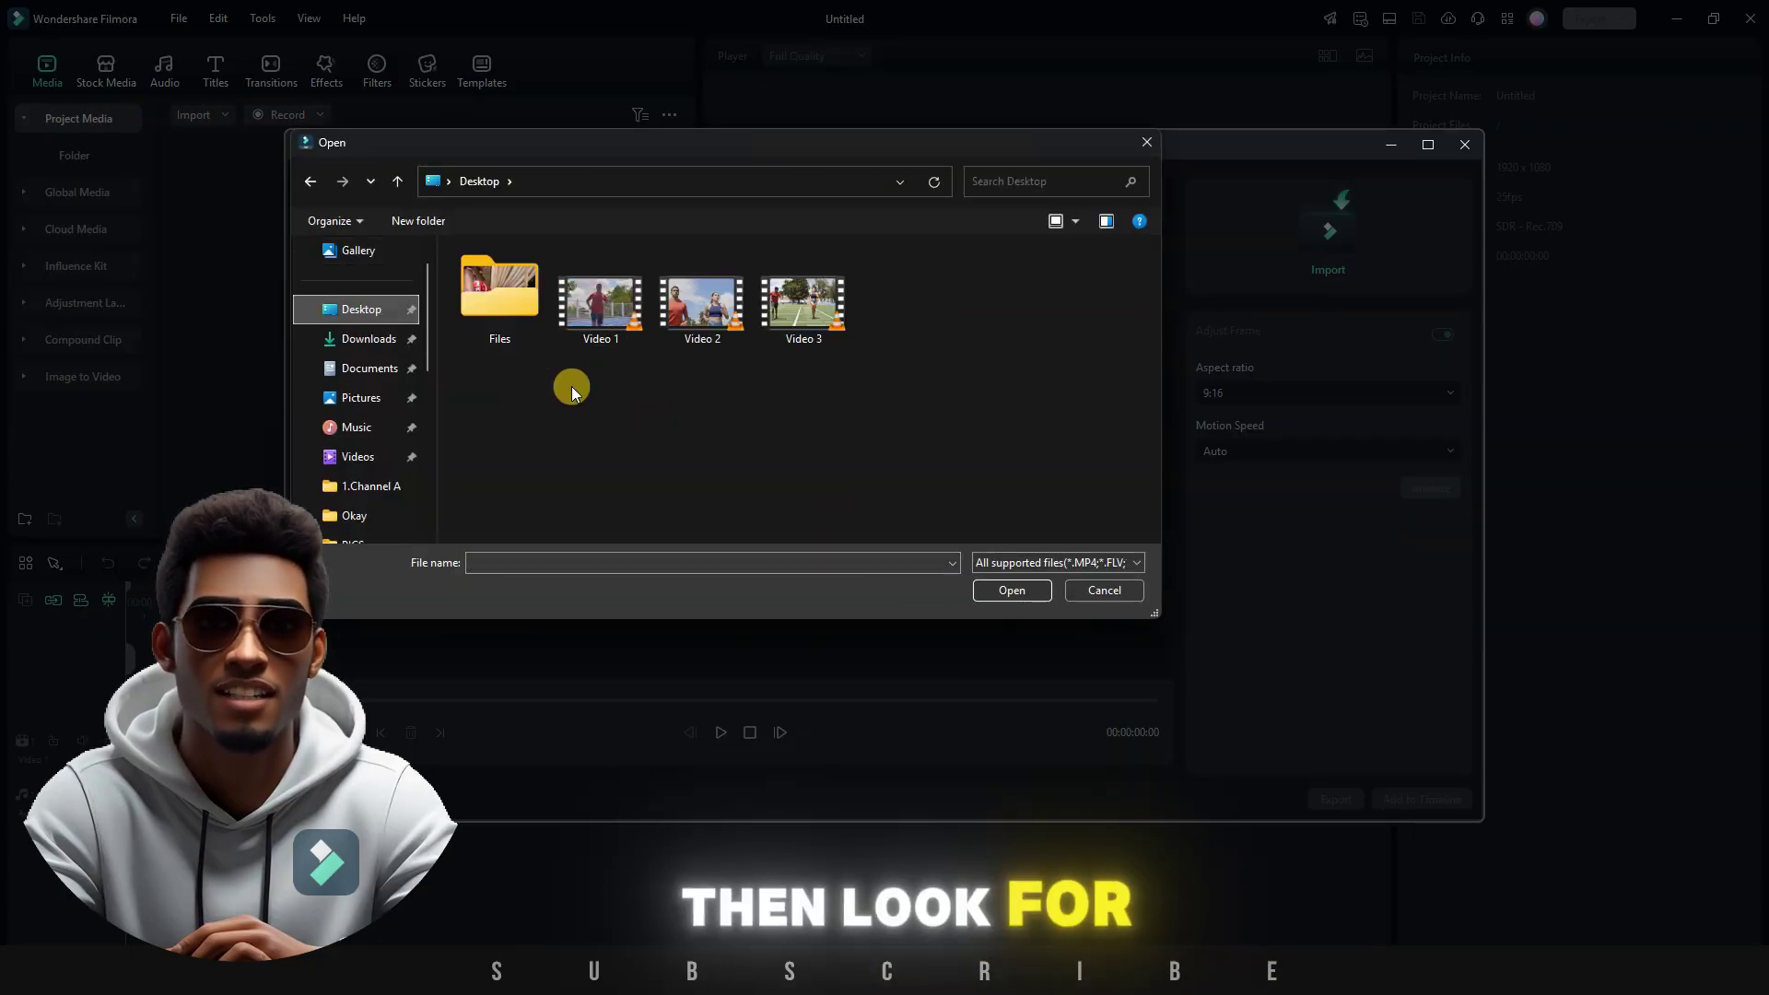
double_click(614, 316)
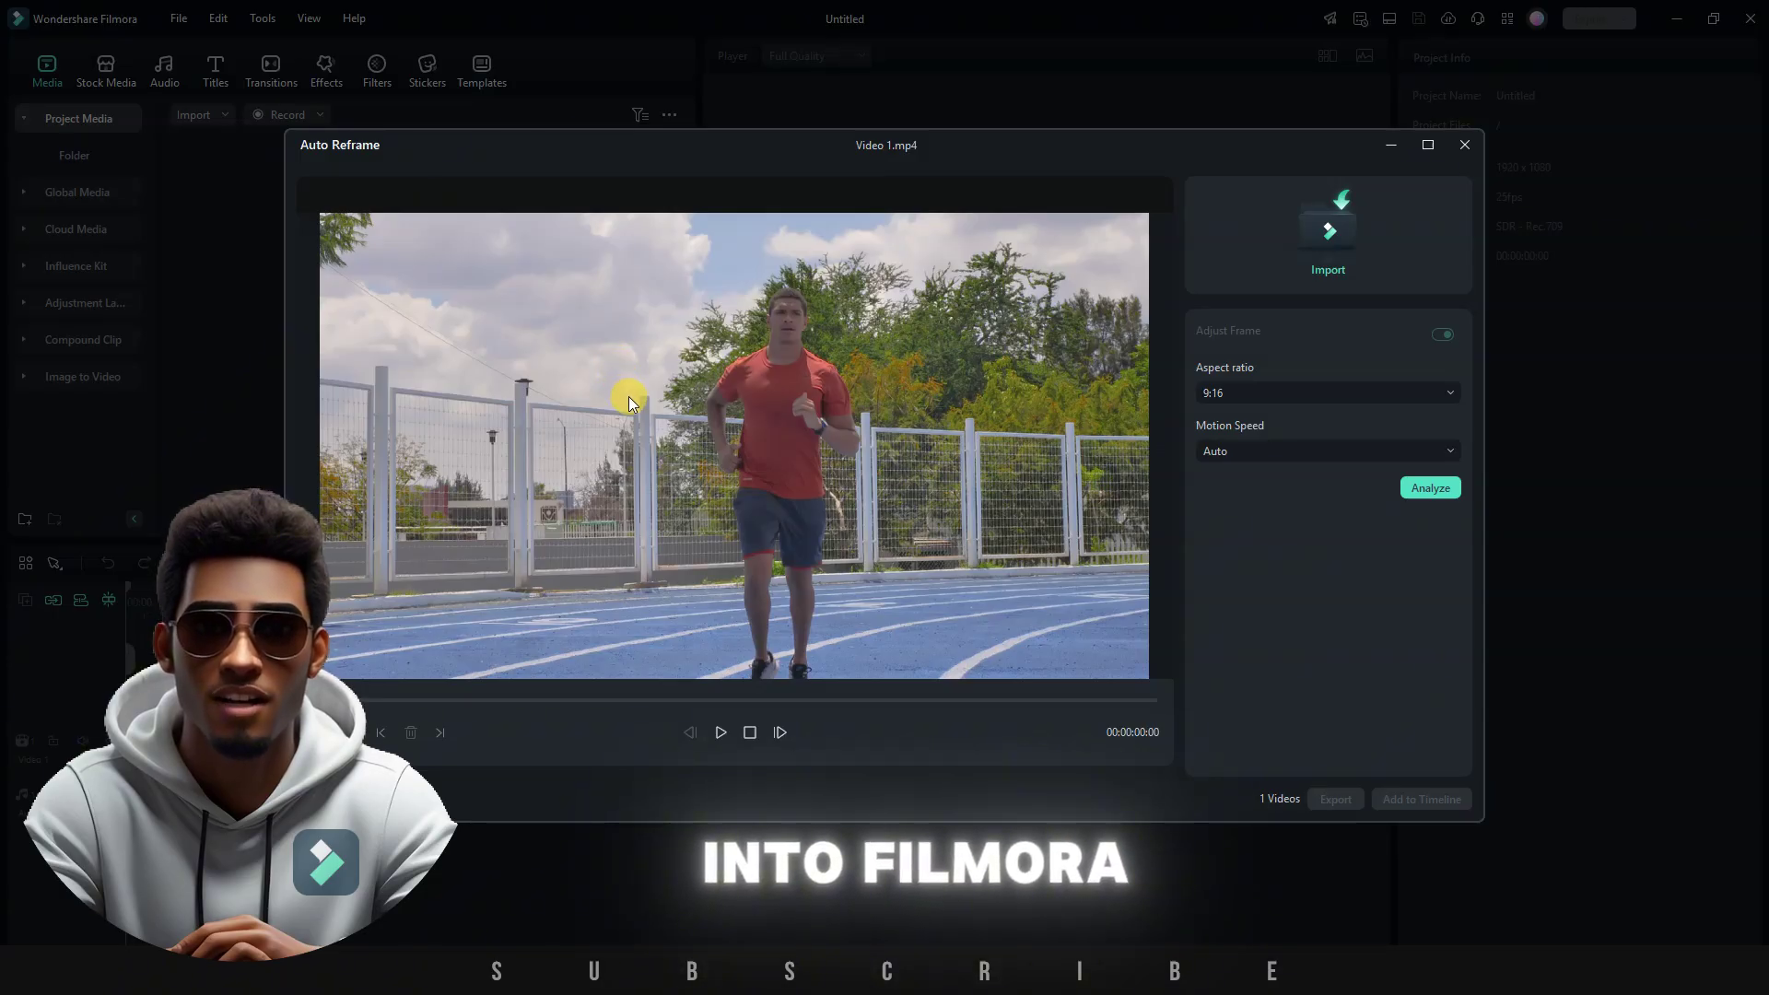
click(720, 732)
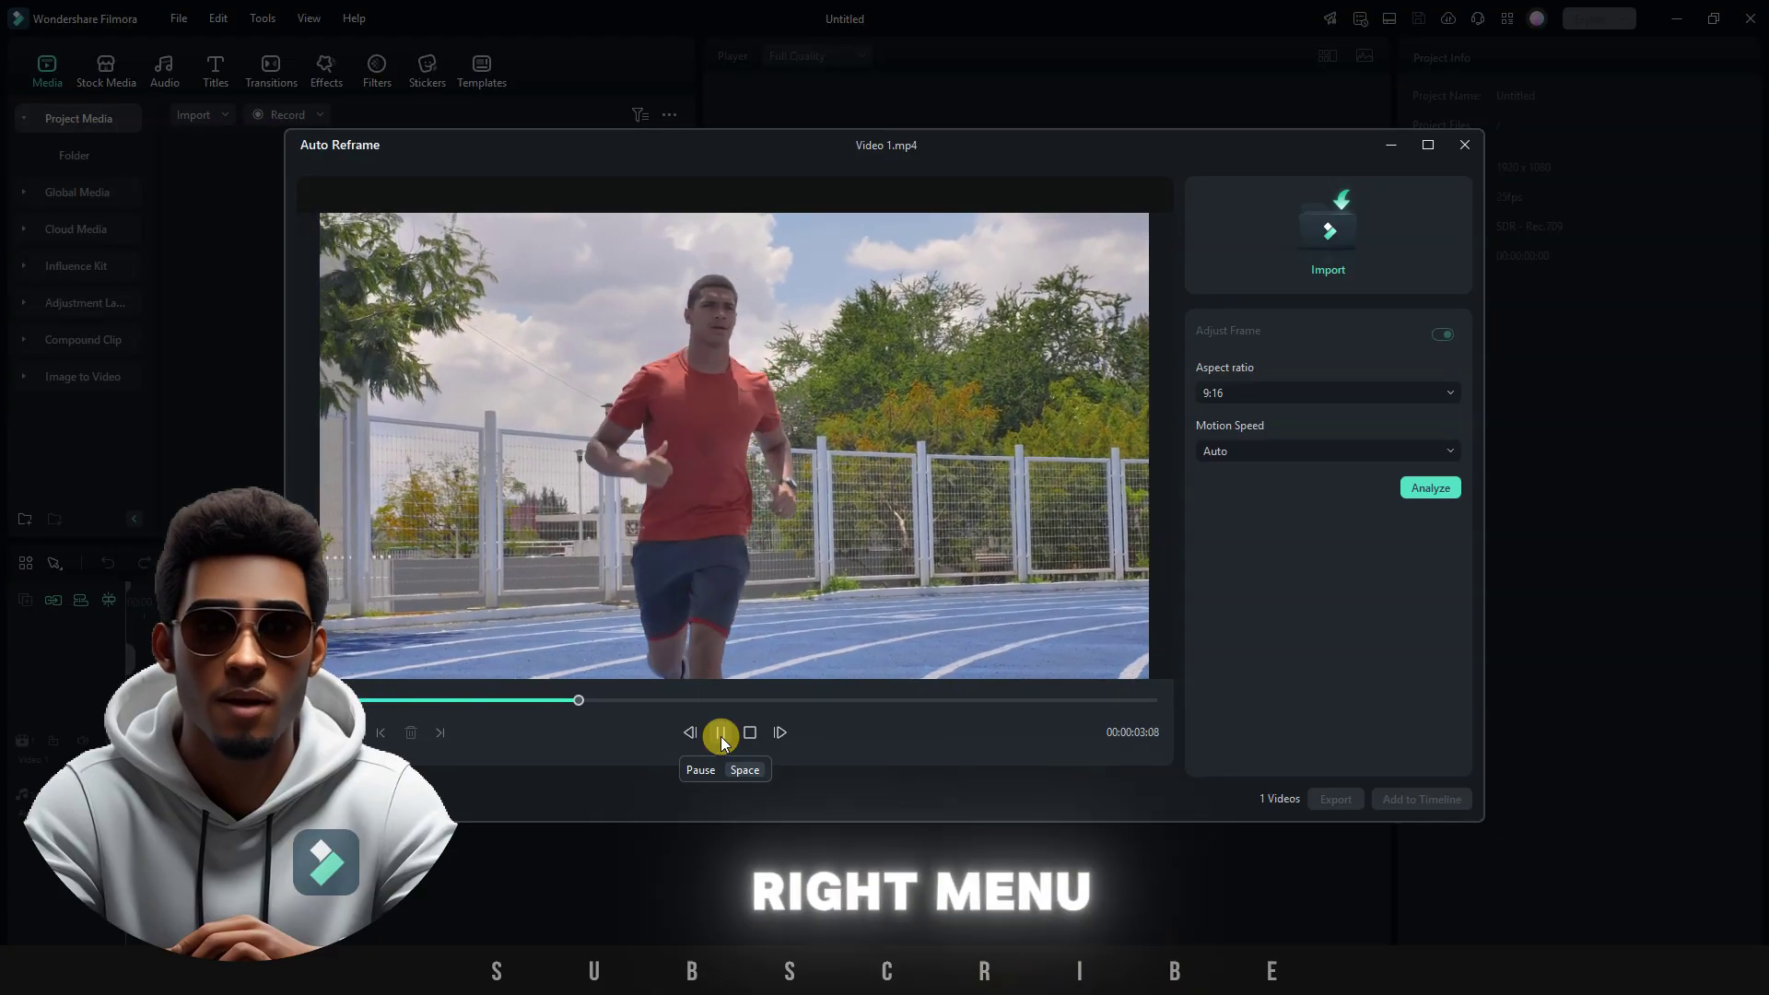
click(721, 737)
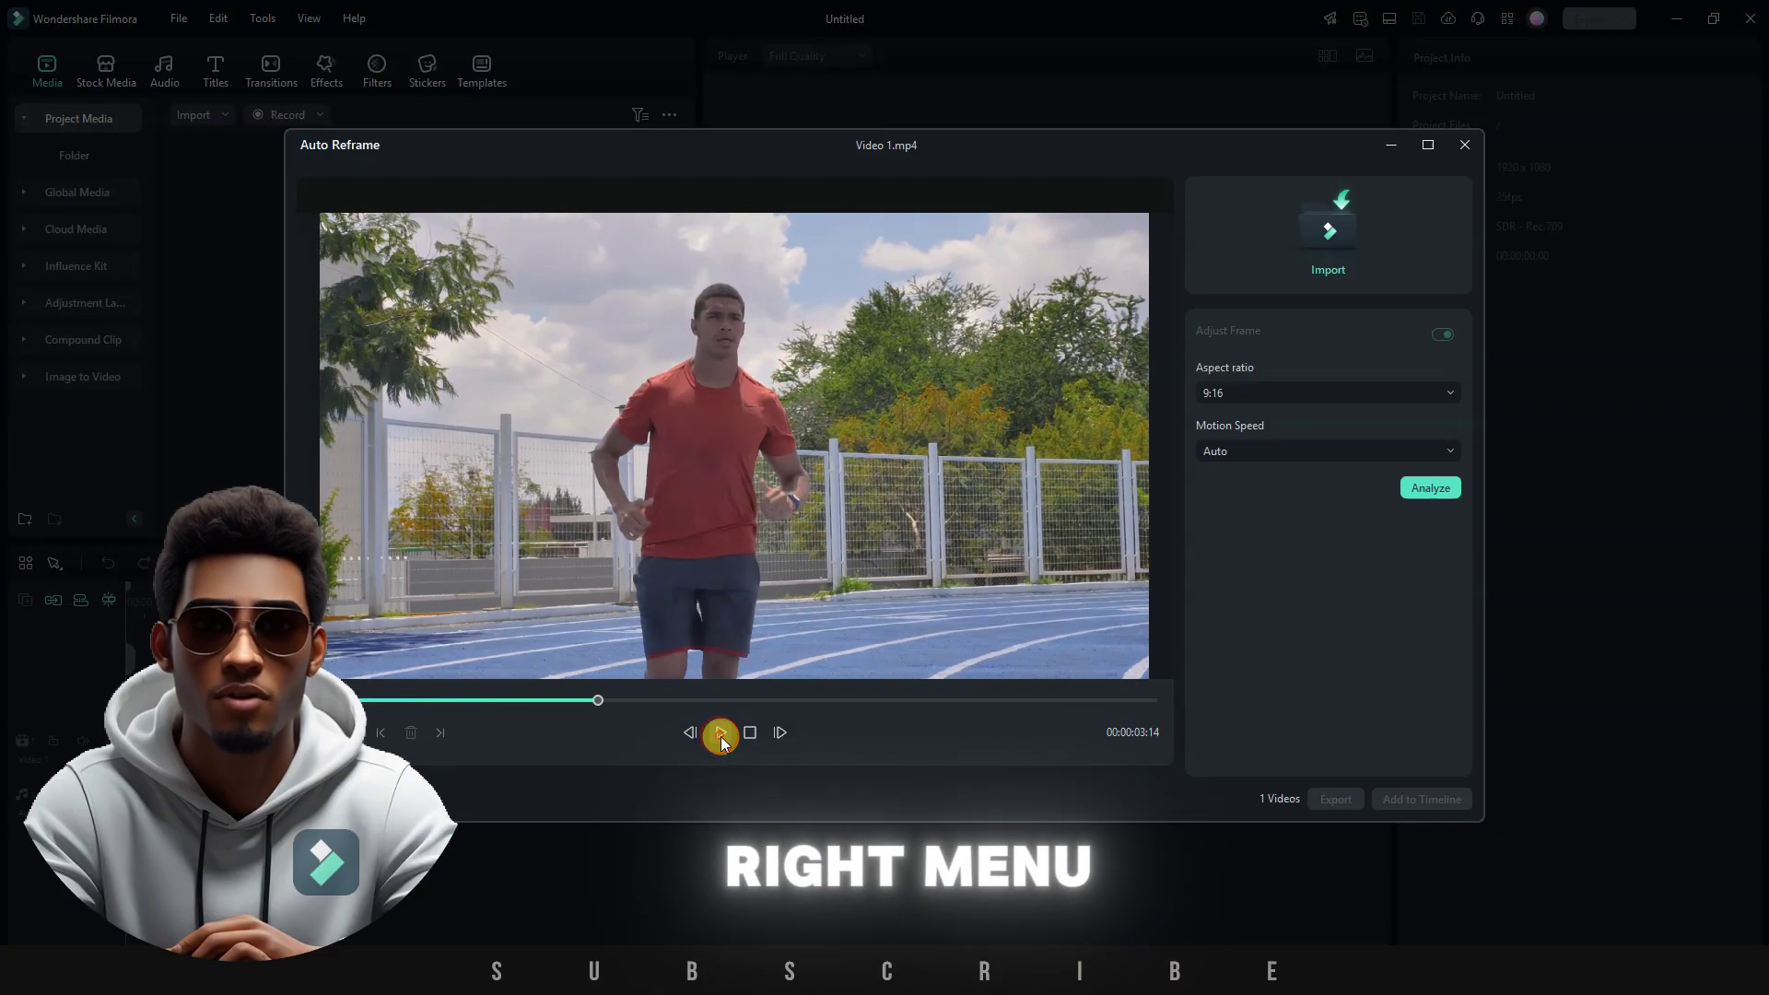
Reframe to 9:16, analyze at Auto motion speed, then re-analyze at Fast
click(1381, 395)
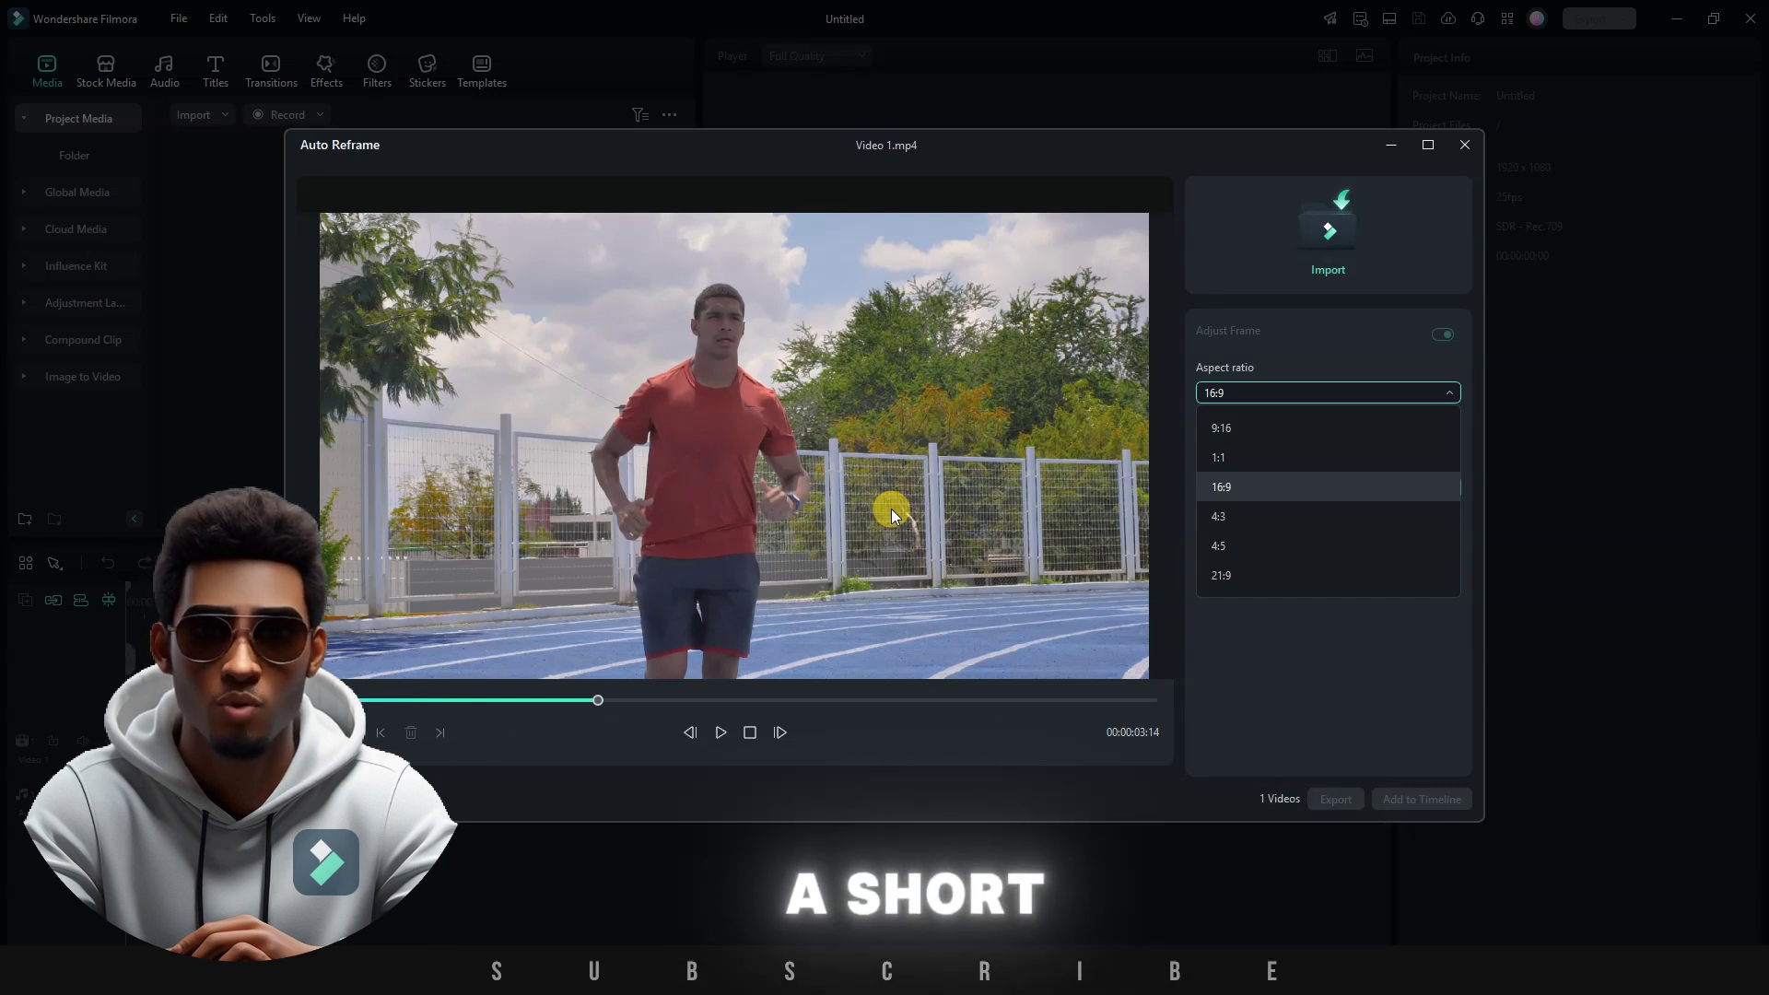
click(1230, 429)
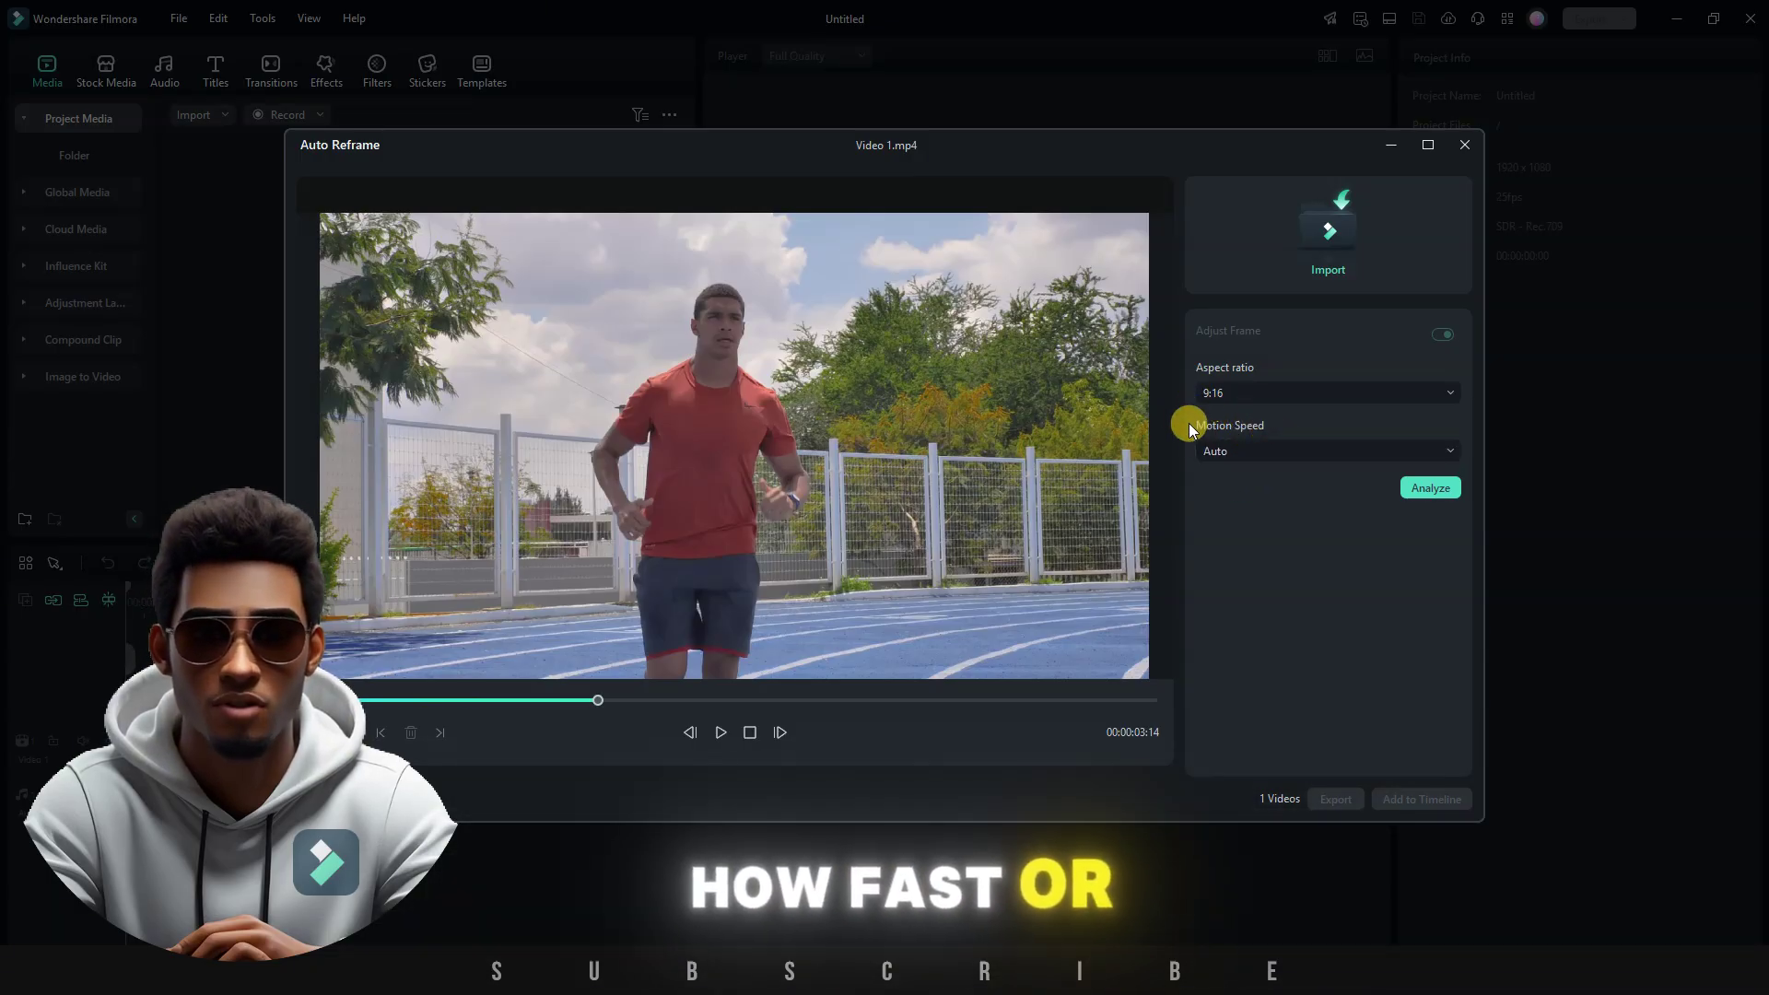
click(1268, 459)
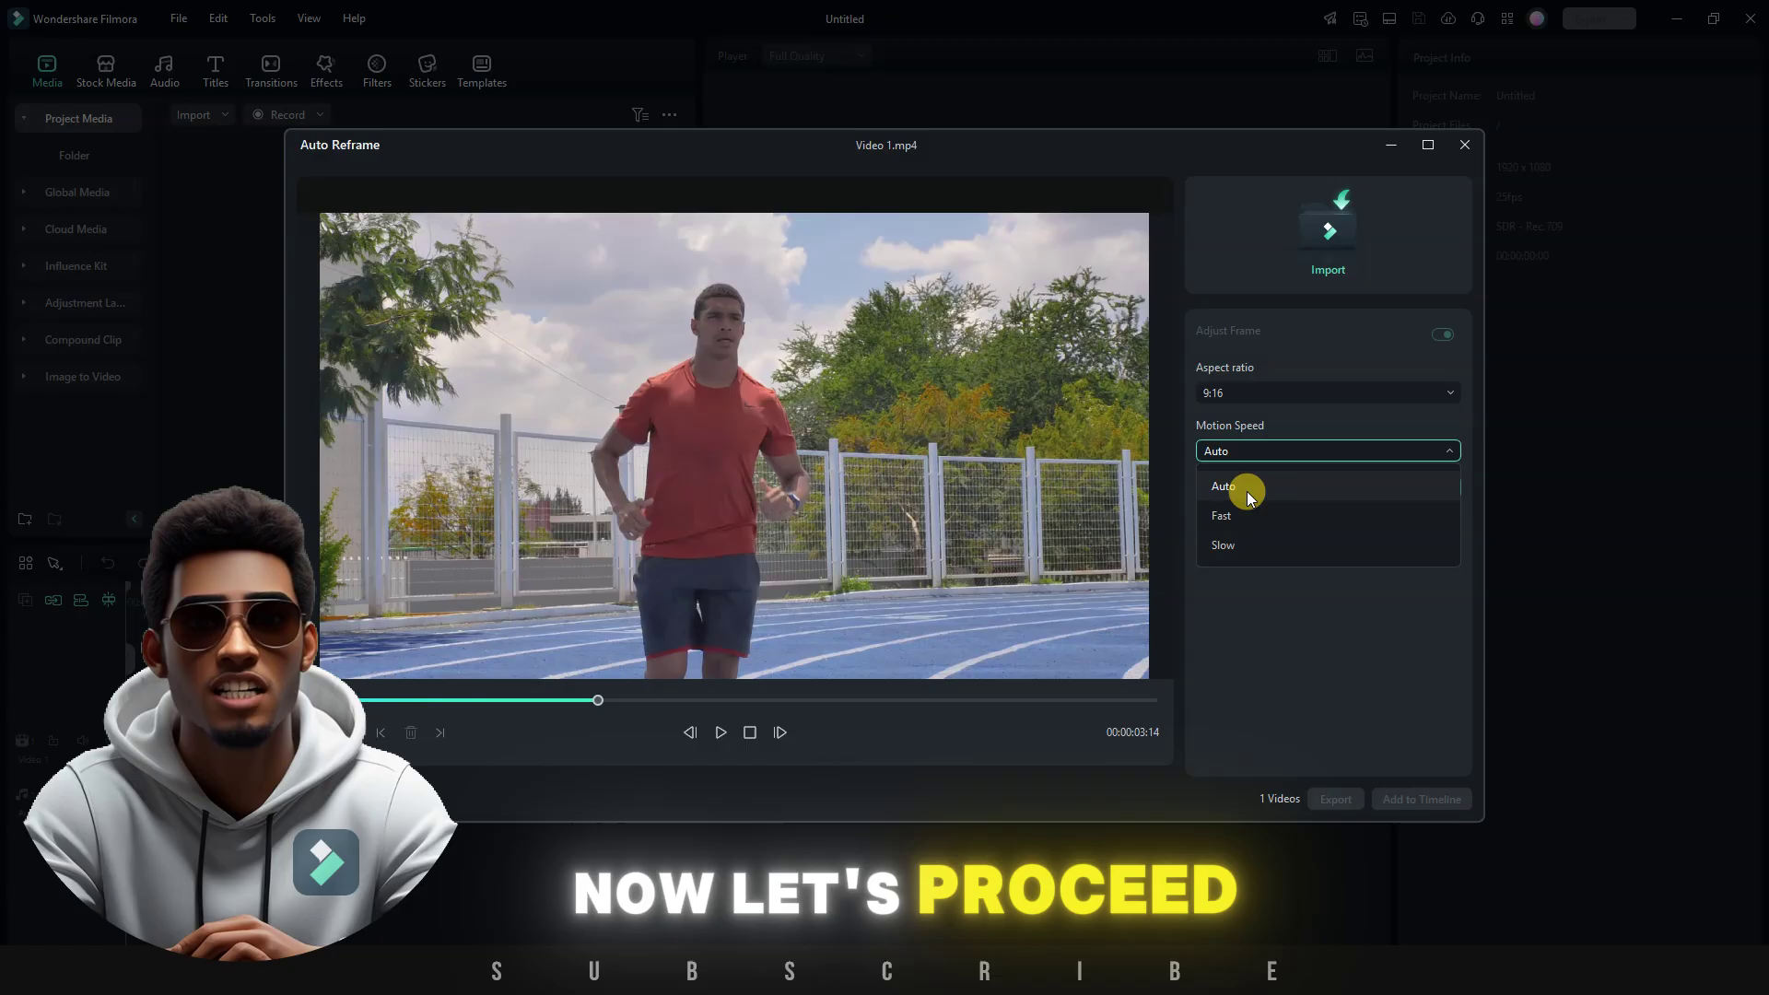
click(1247, 490)
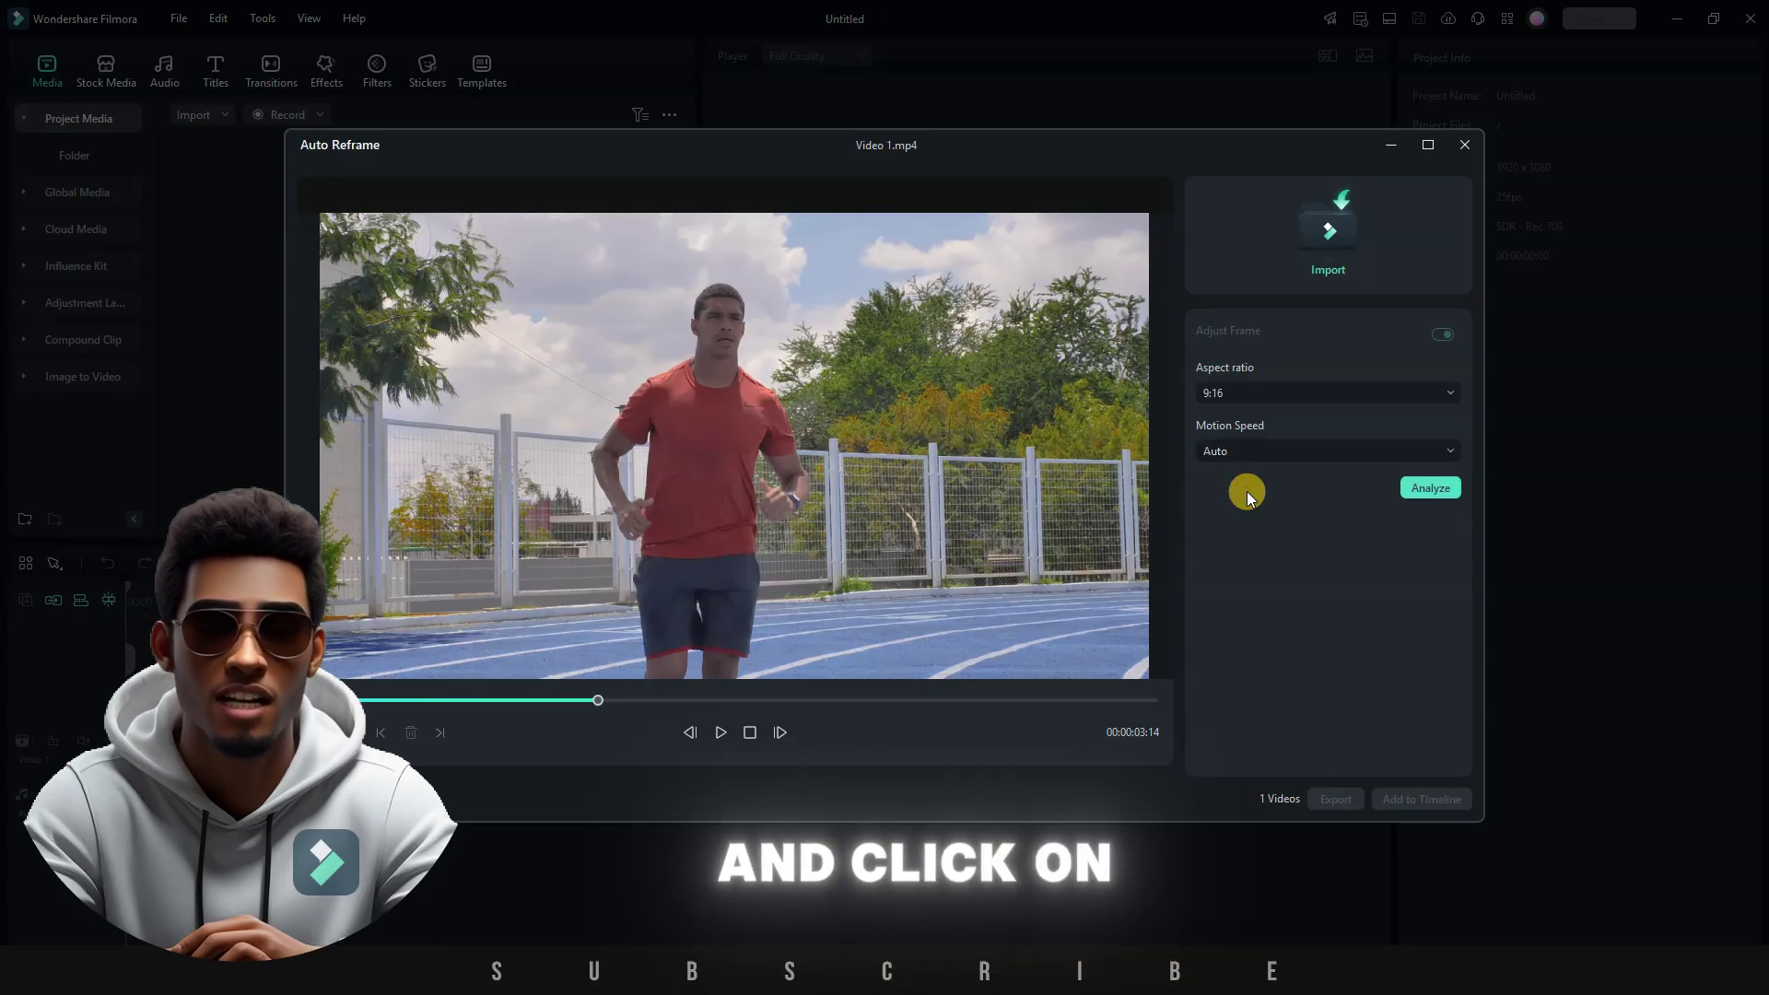
click(1410, 489)
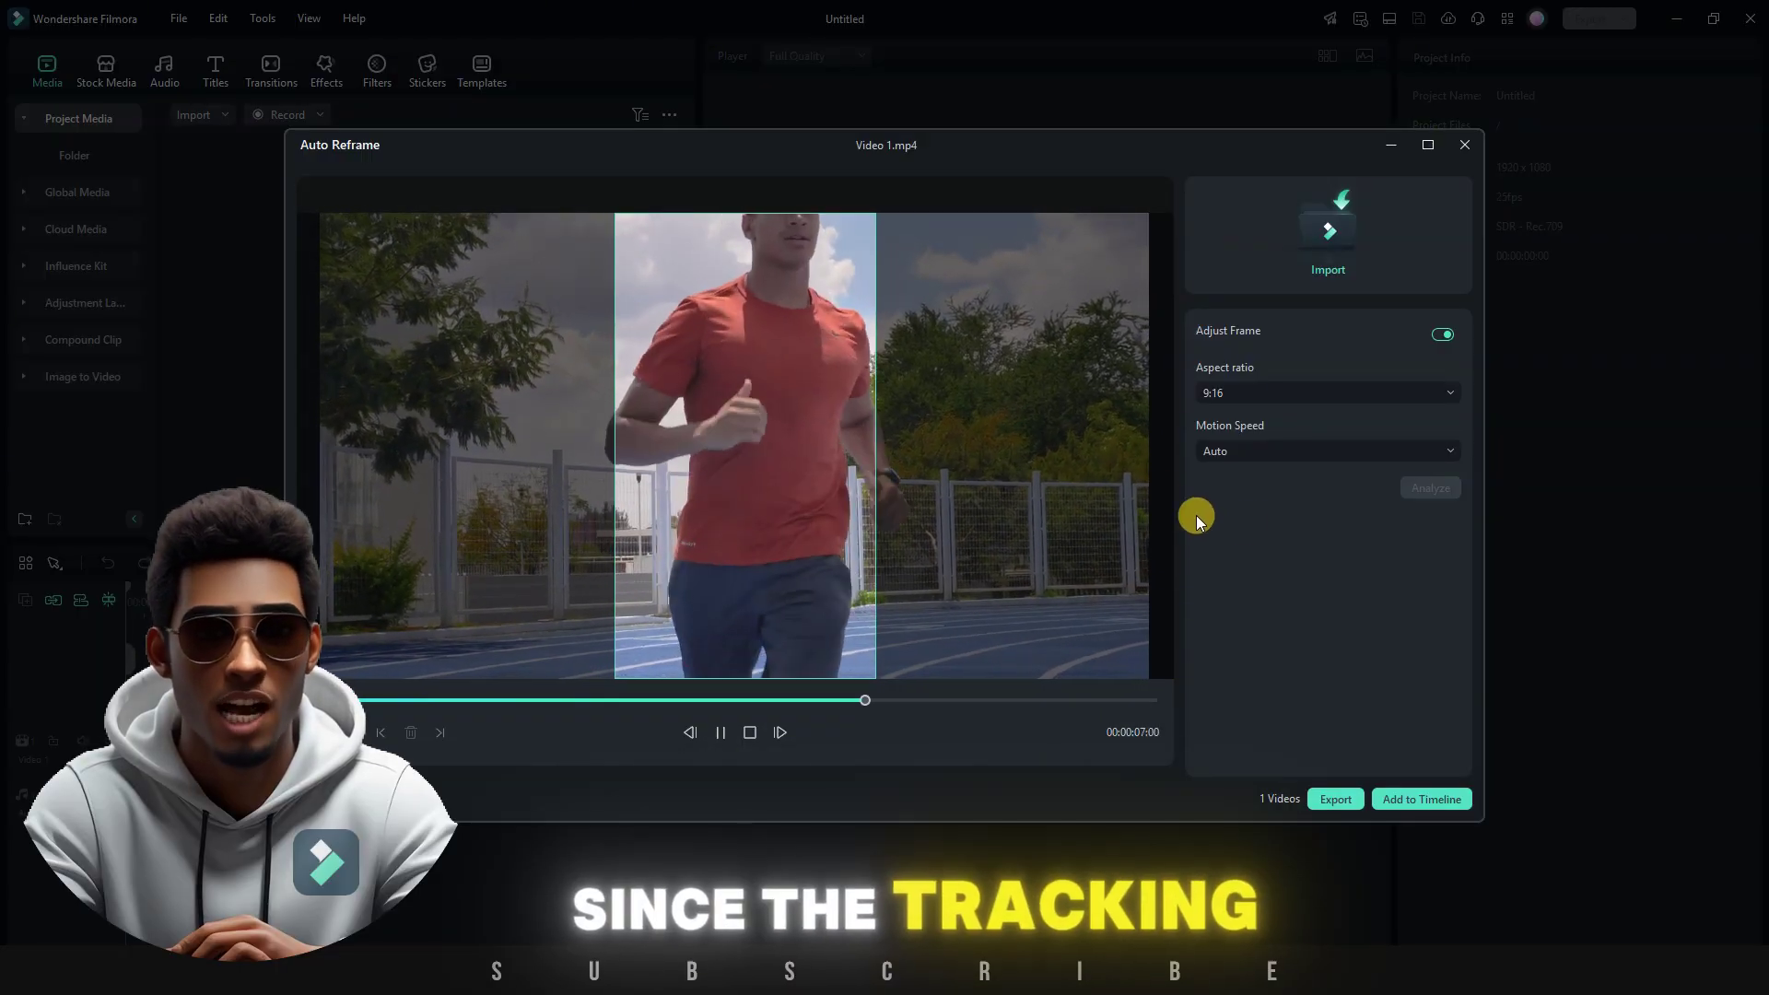
click(1323, 451)
click(1264, 510)
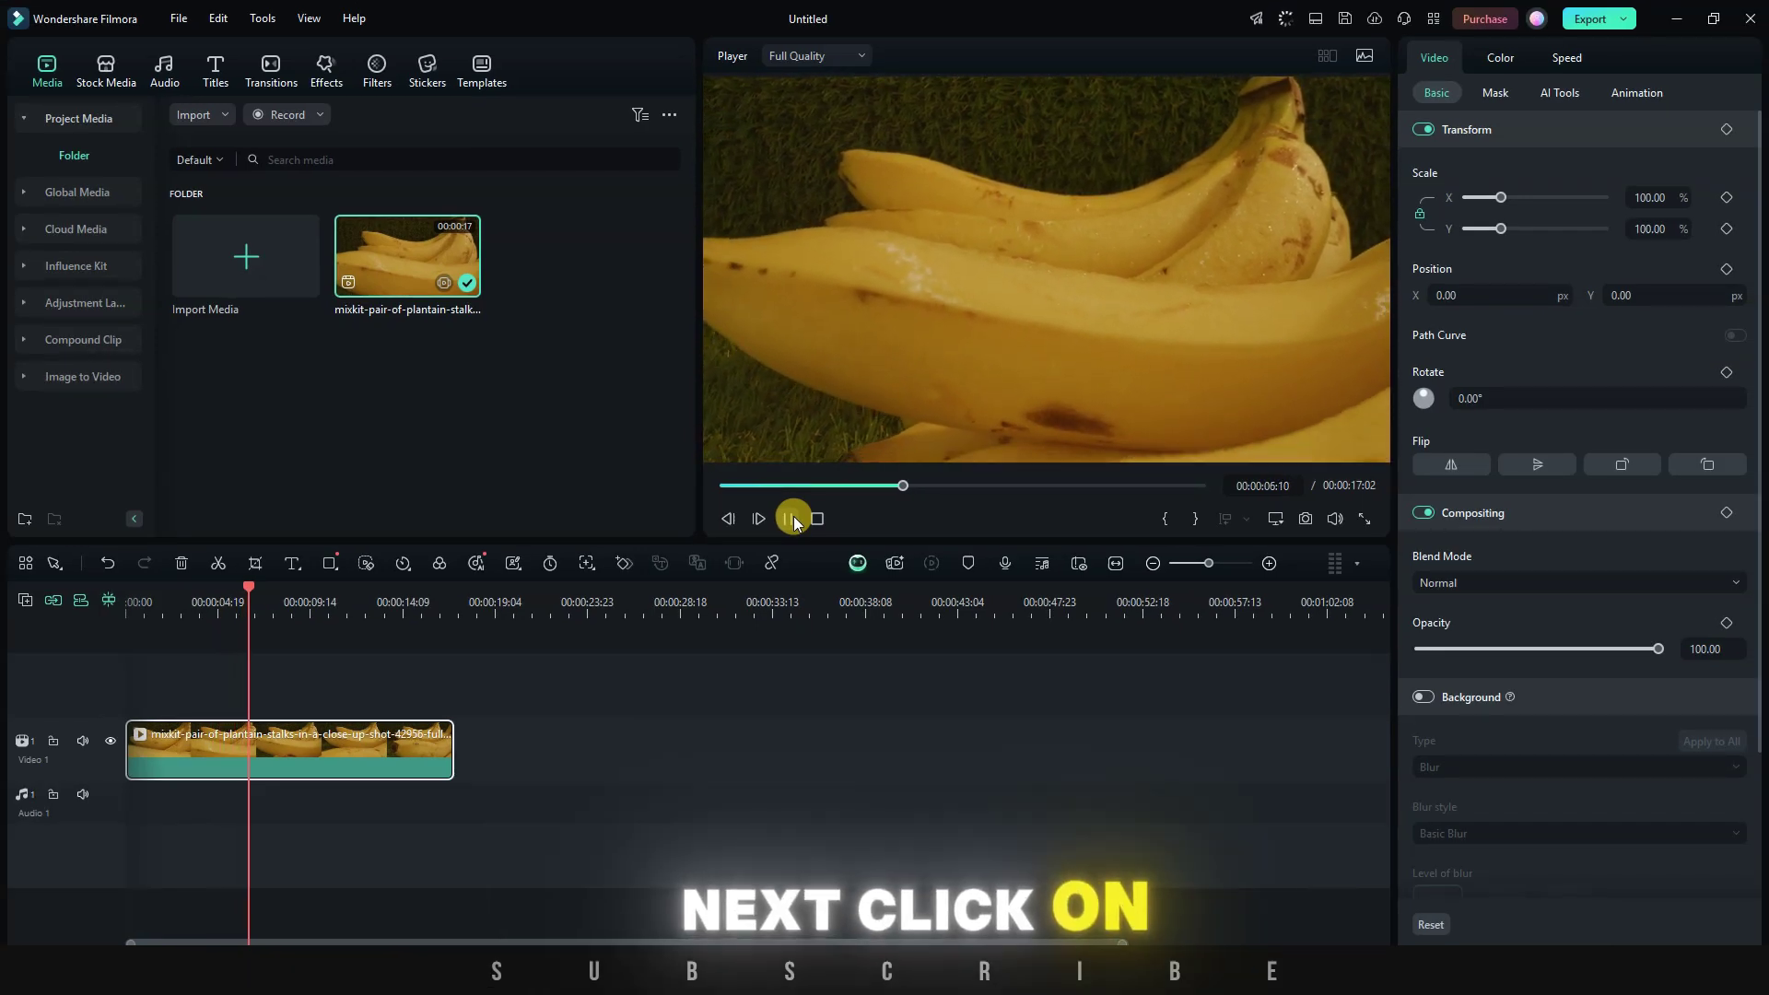
Stop playback and generate Smart BGM music for the plantain clip onto Audio 1
click(793, 520)
click(475, 564)
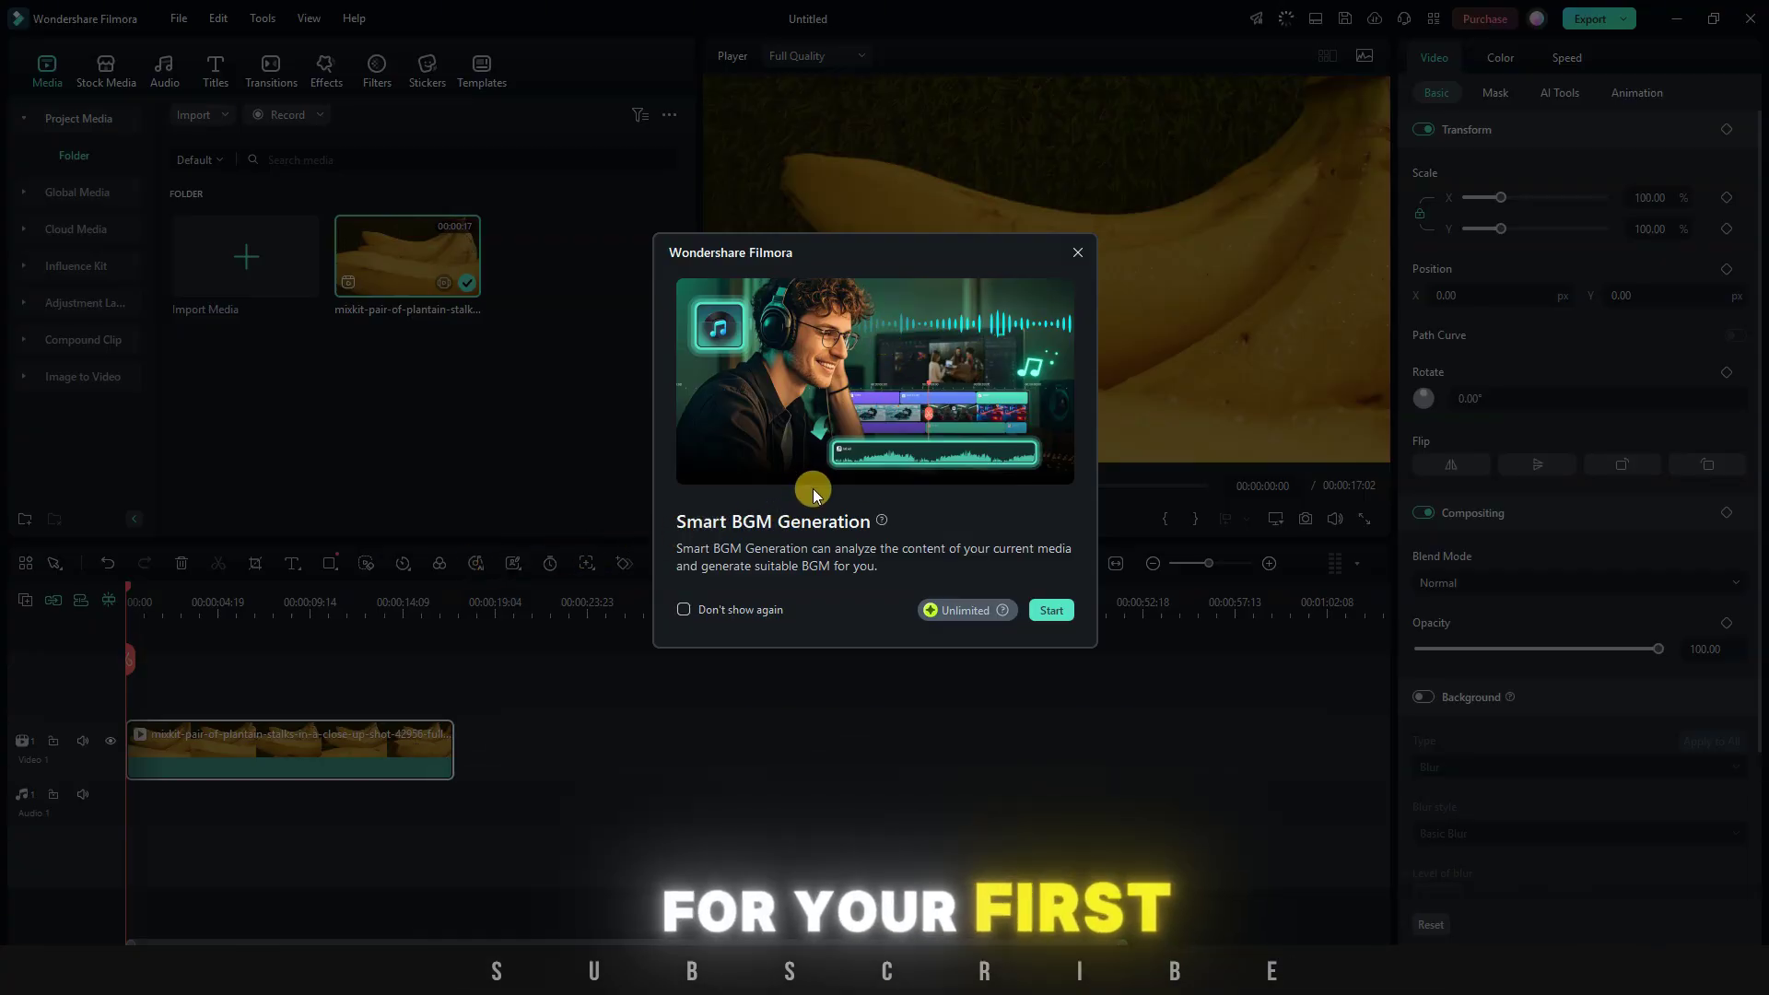
click(1051, 610)
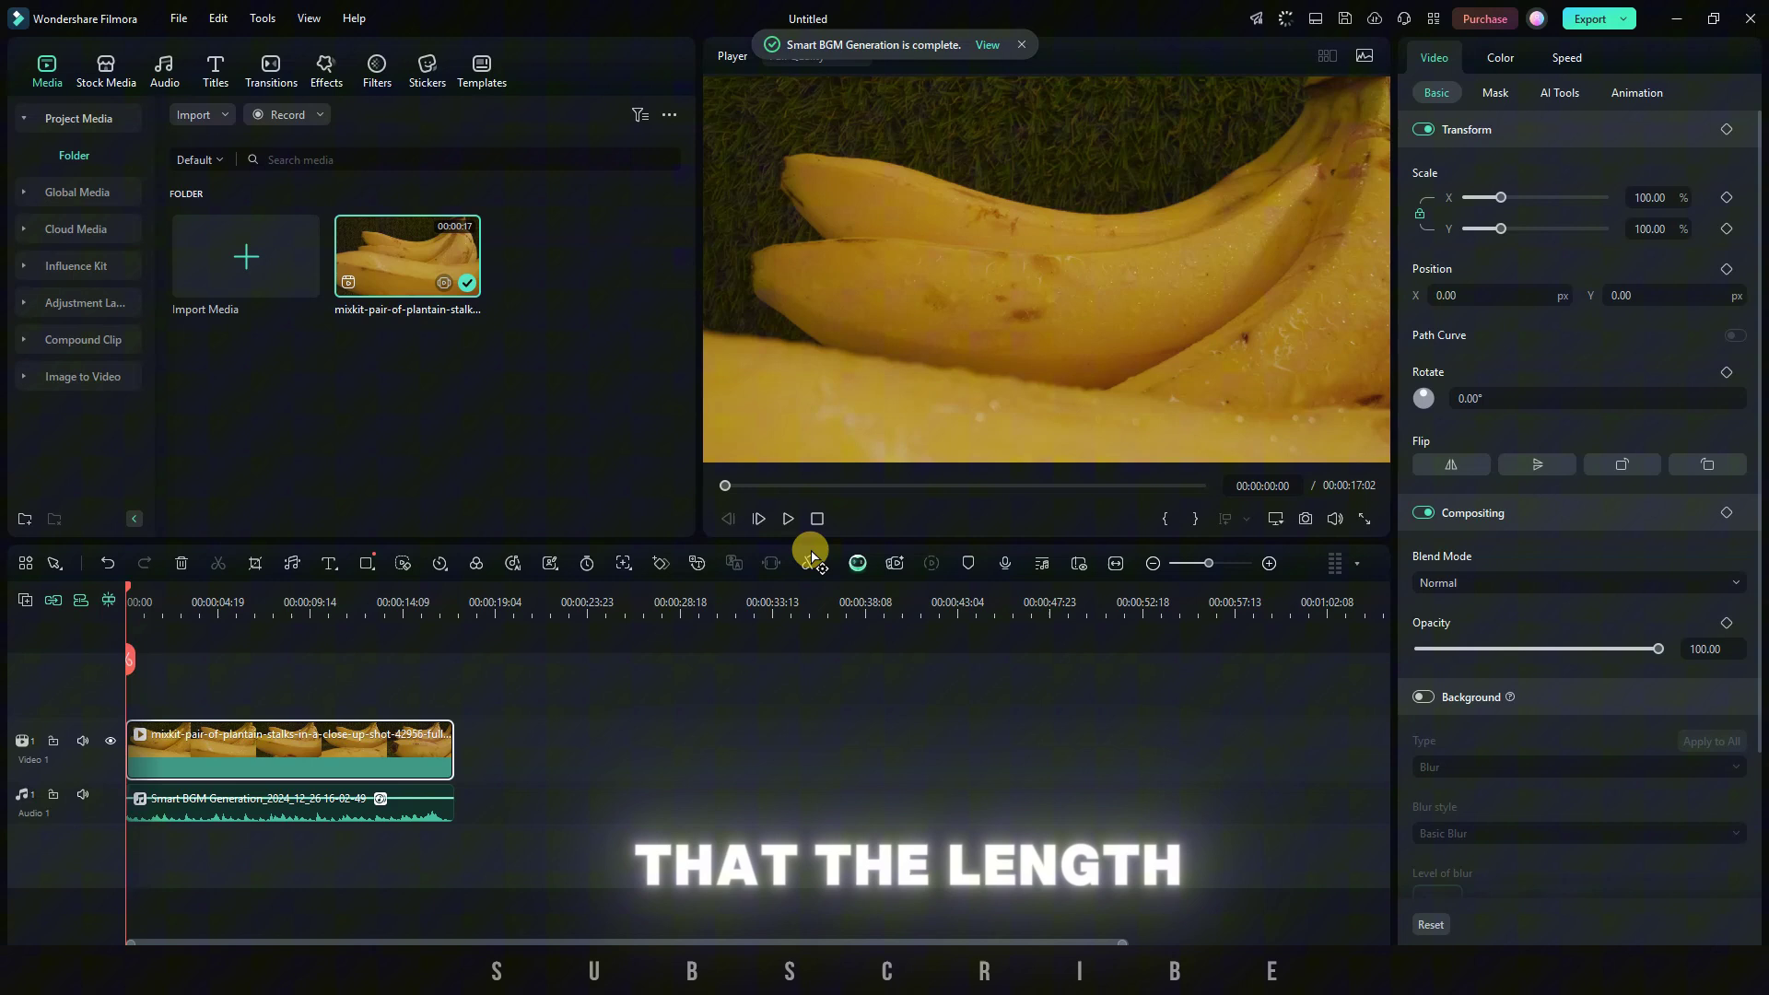
Select the Smart BGM clip, review its audio properties, and play the video with volume raised
click(440, 811)
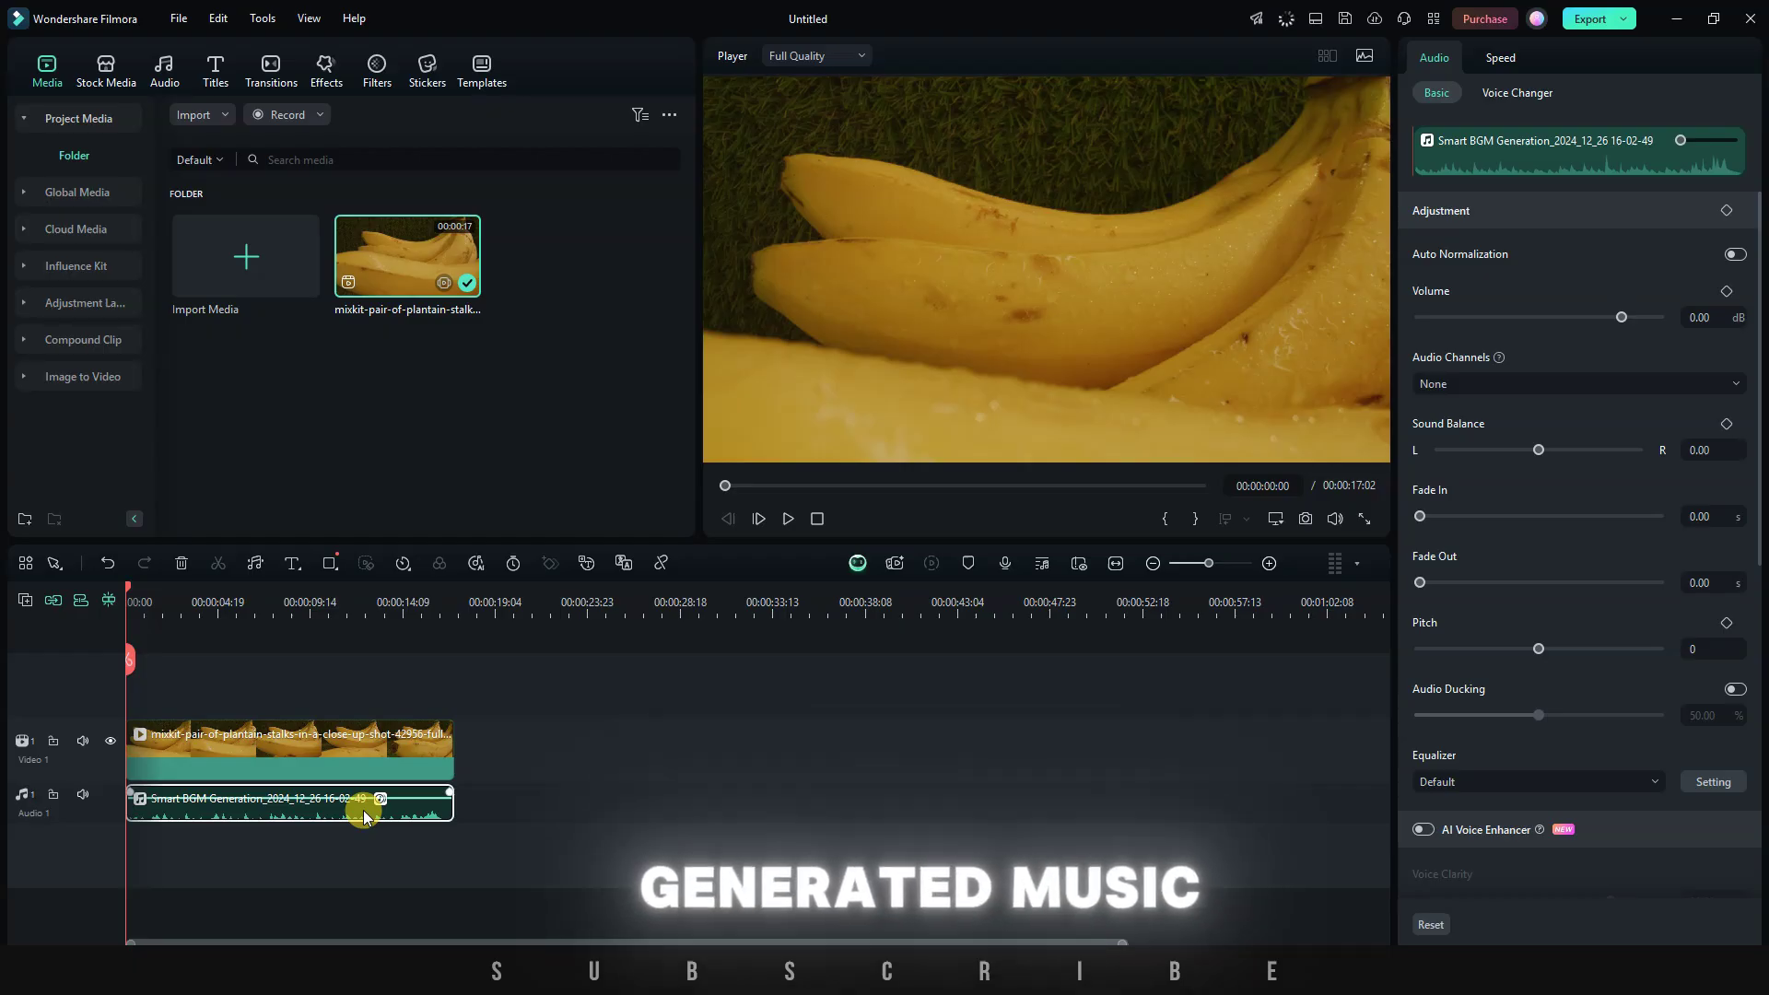
scroll(1550, 657, down, 5)
scroll(1548, 661, up, 4)
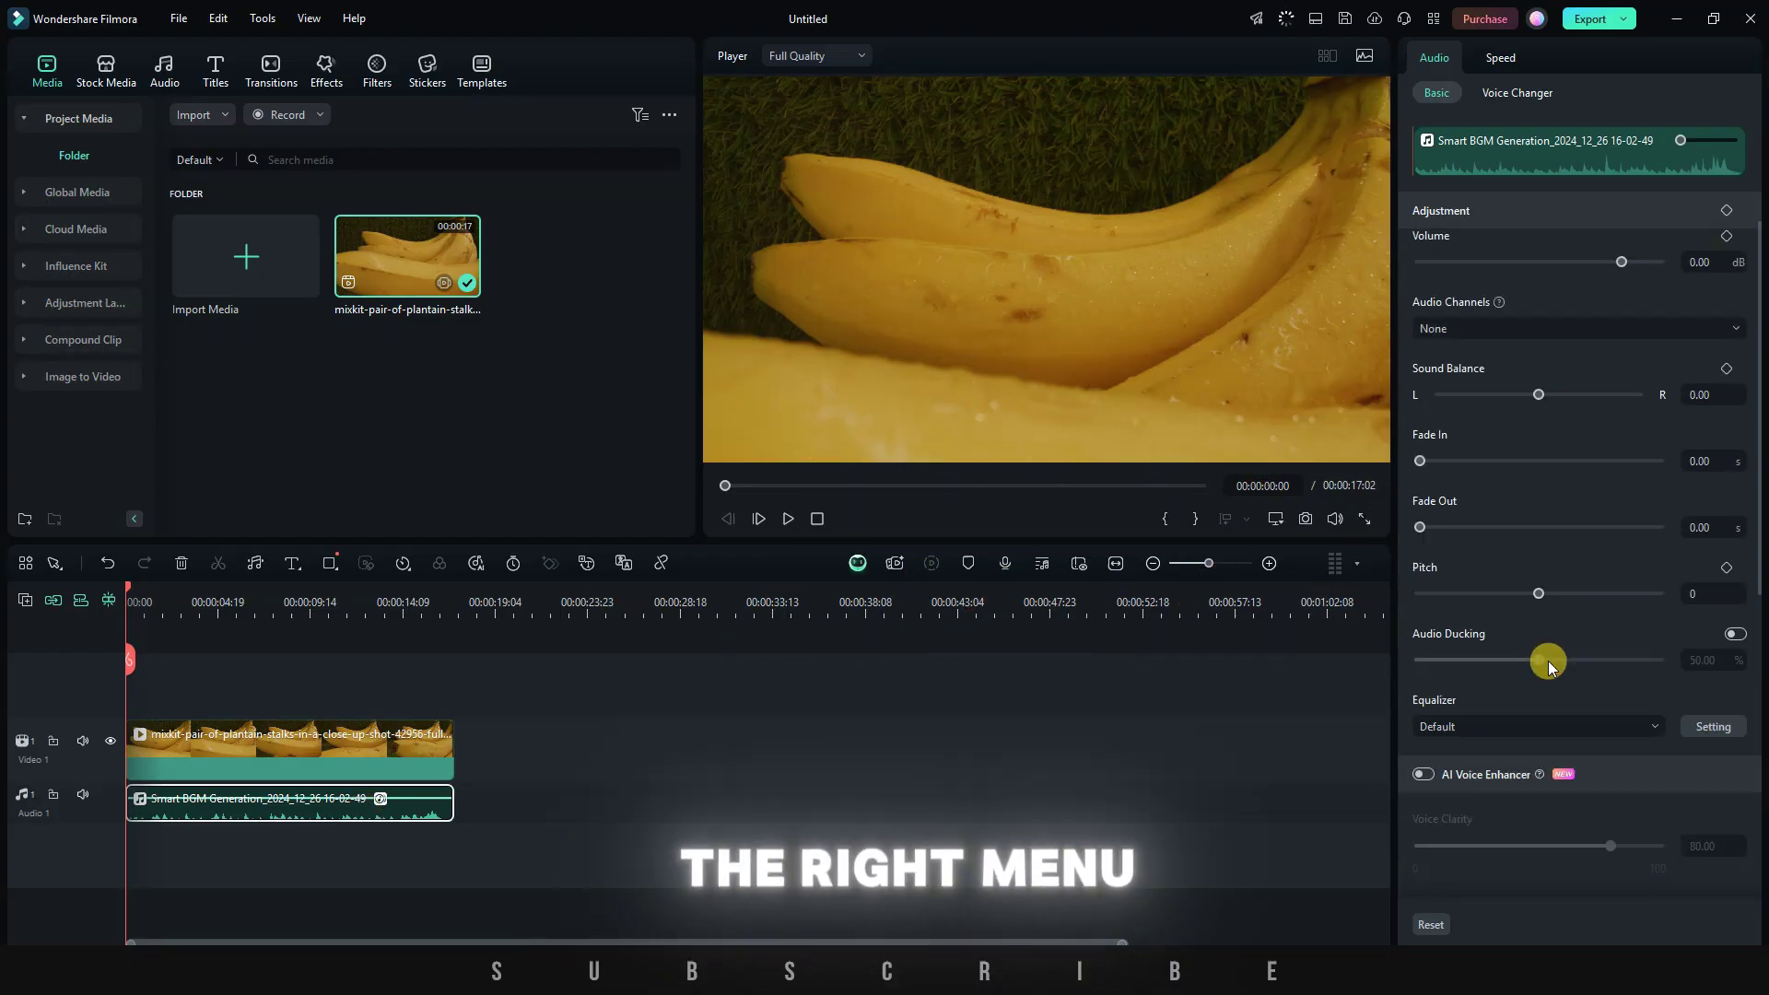
scroll(1548, 661, up, 1)
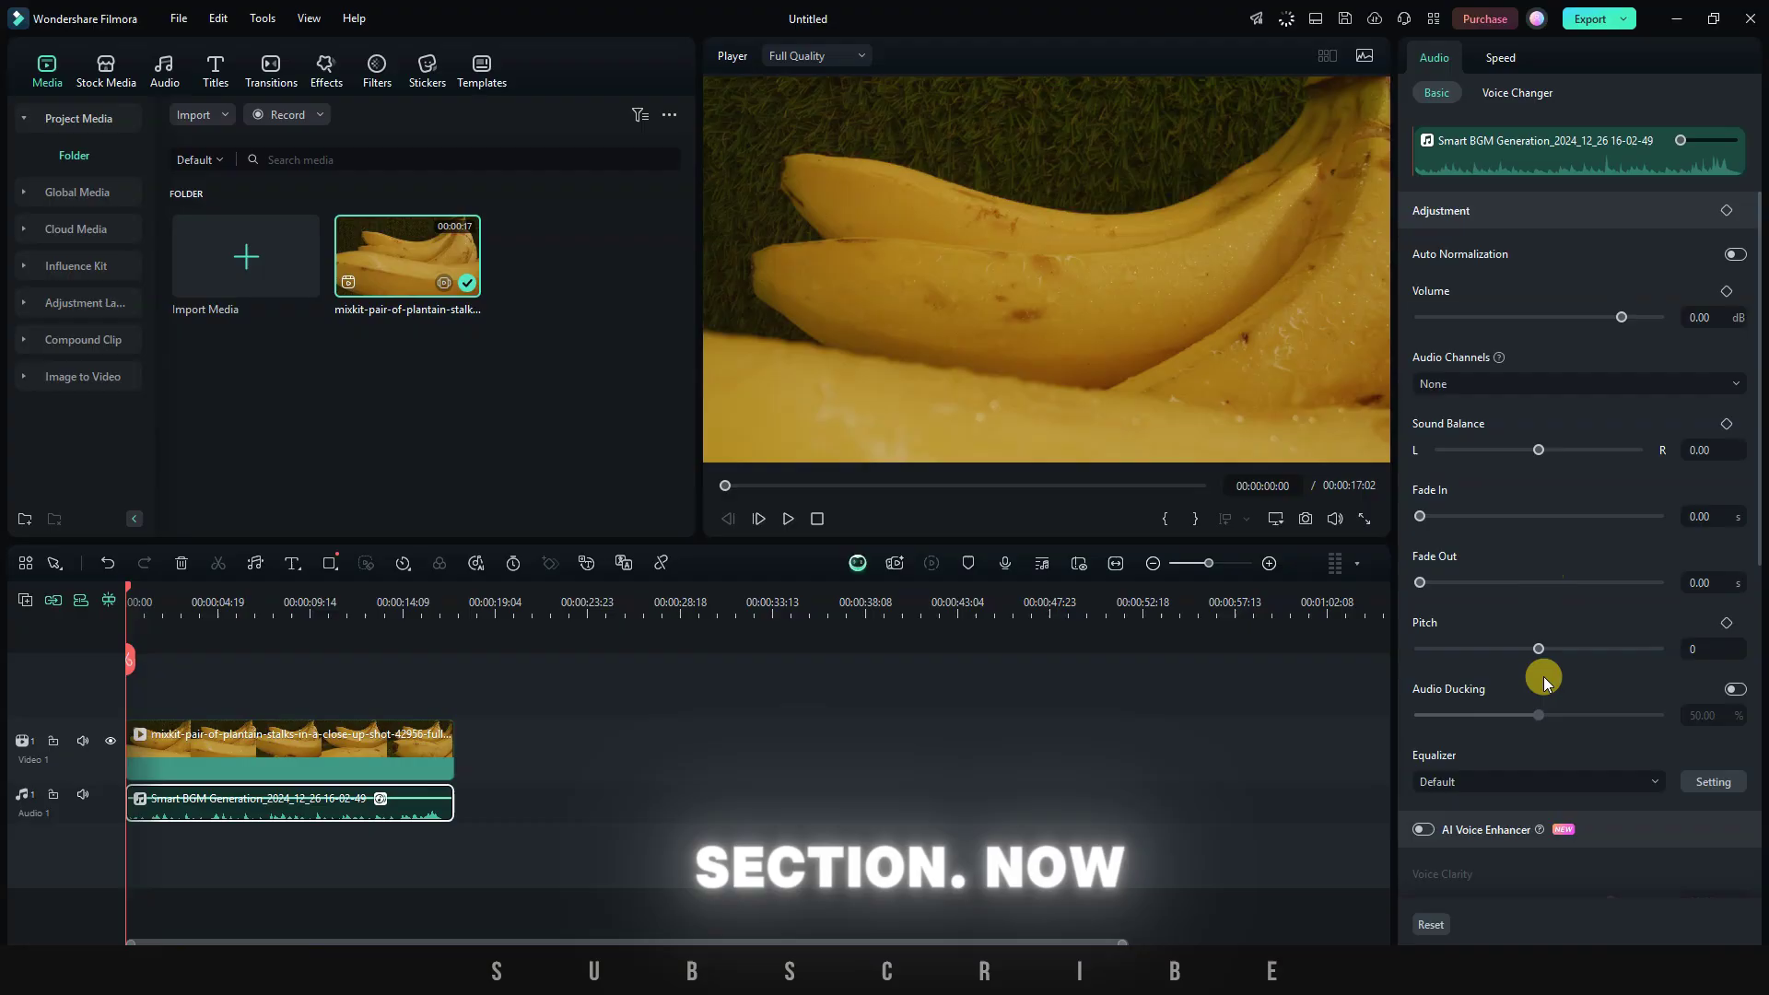
click(789, 519)
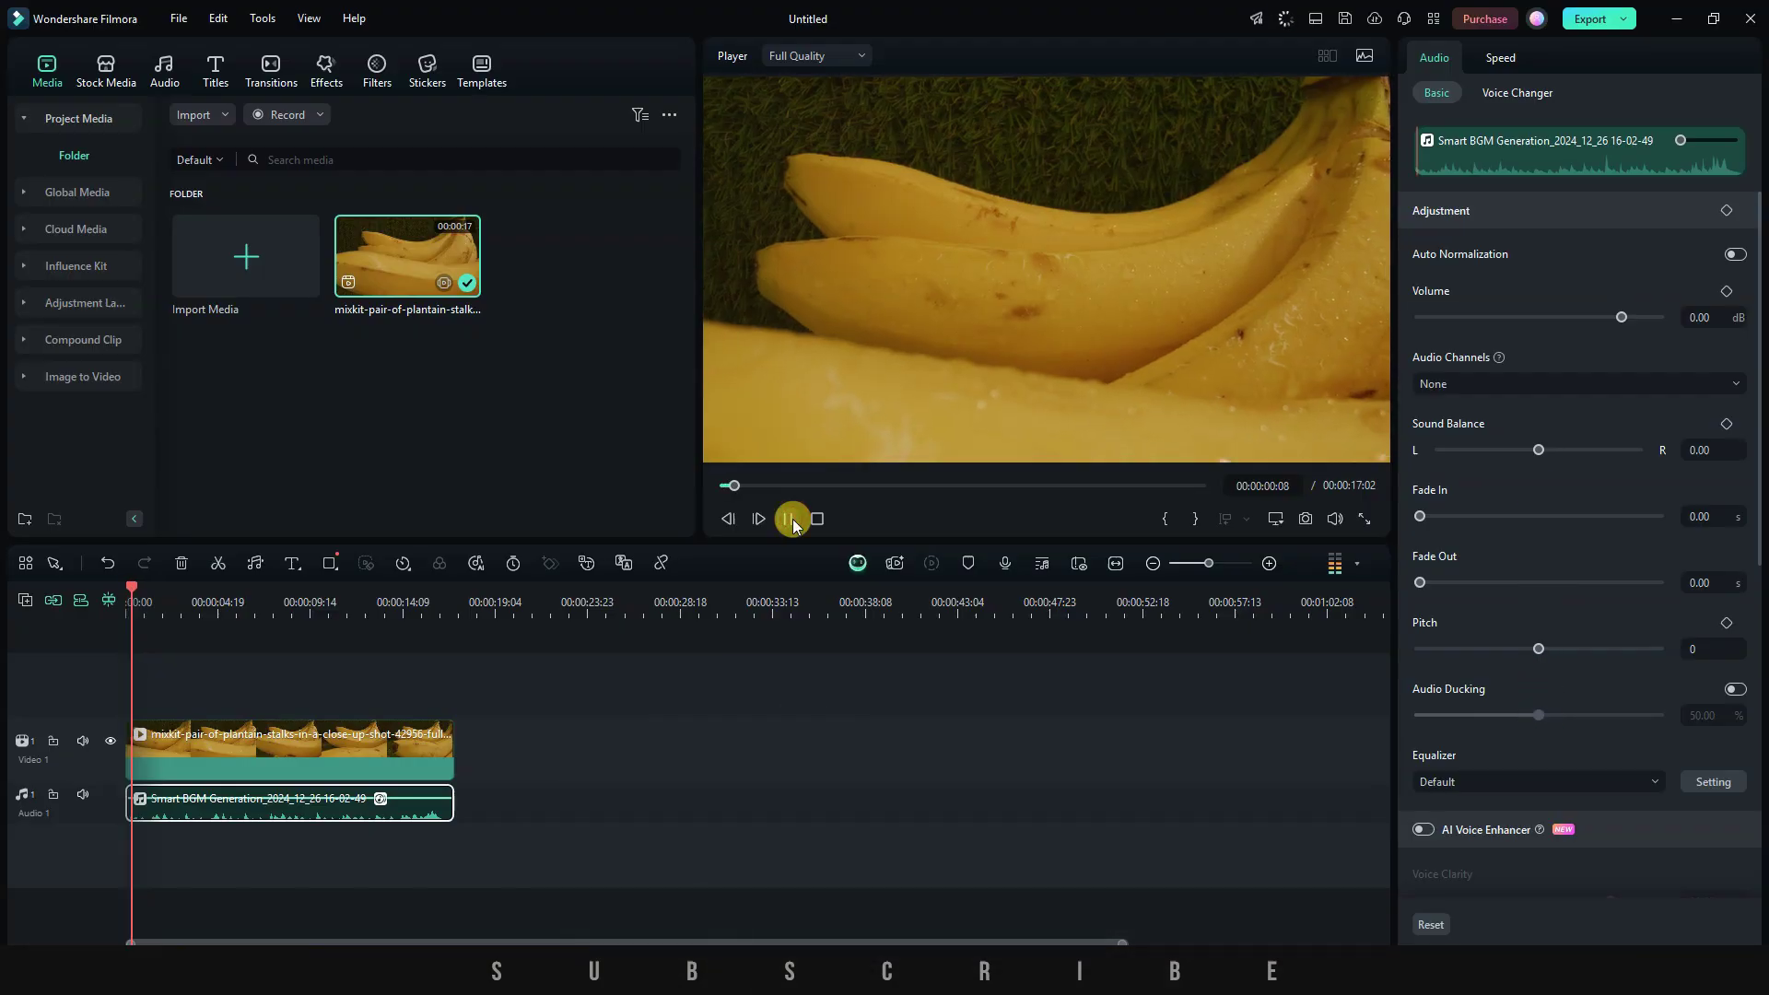
key(XF86AudioRaiseVolume)
key(XF86AudioRaiseVolume)
key(XF86AudioRaiseVolume)
key(XF86AudioRaiseVolume)
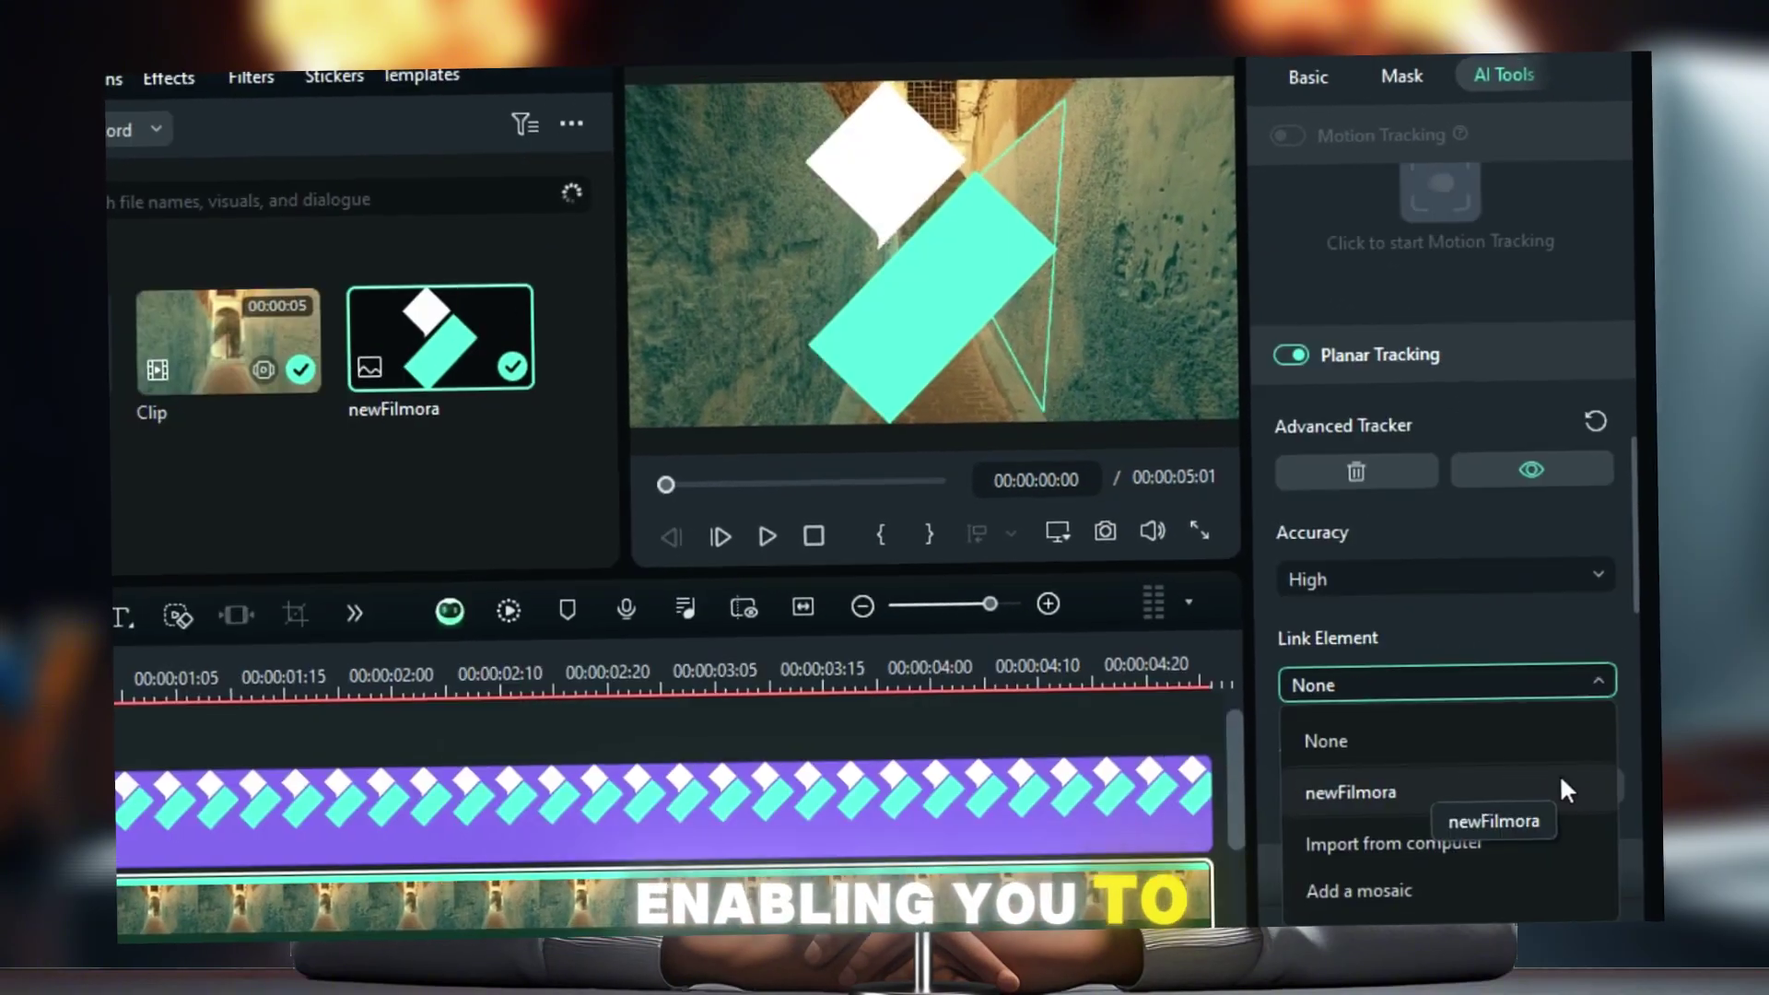
Link the newFilmora logo to the planar tracker, picking the element from the computer
click(1562, 784)
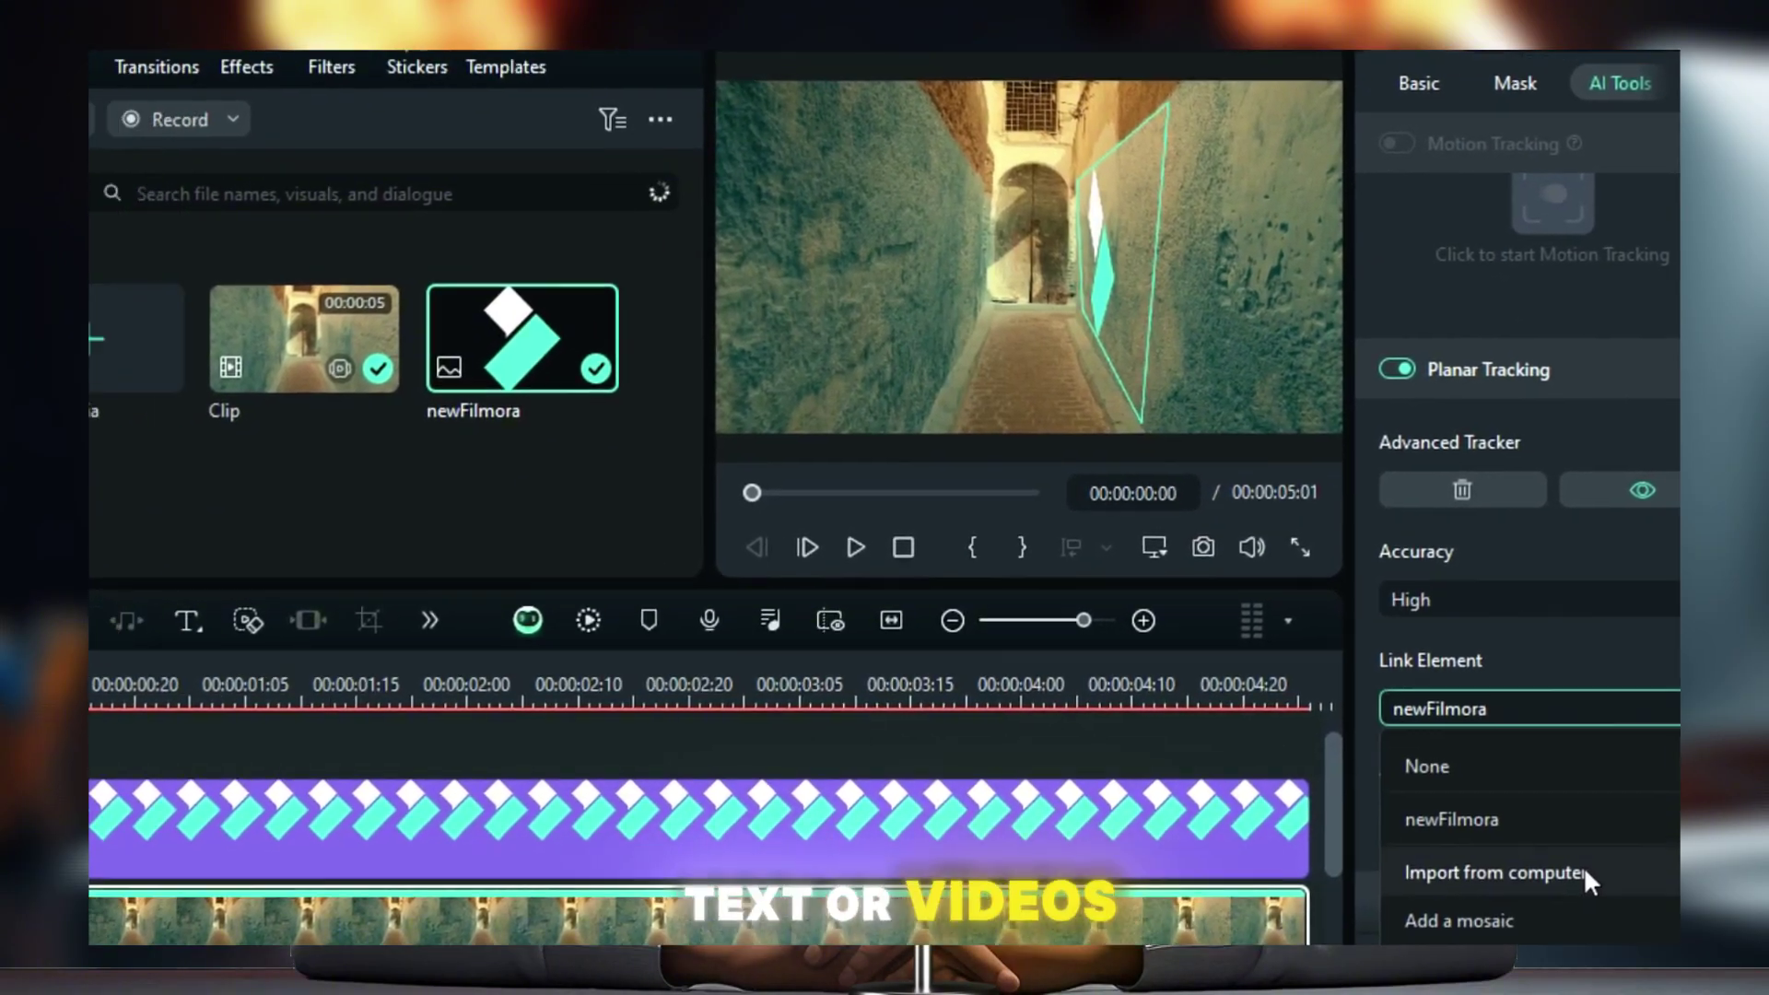
click(1585, 873)
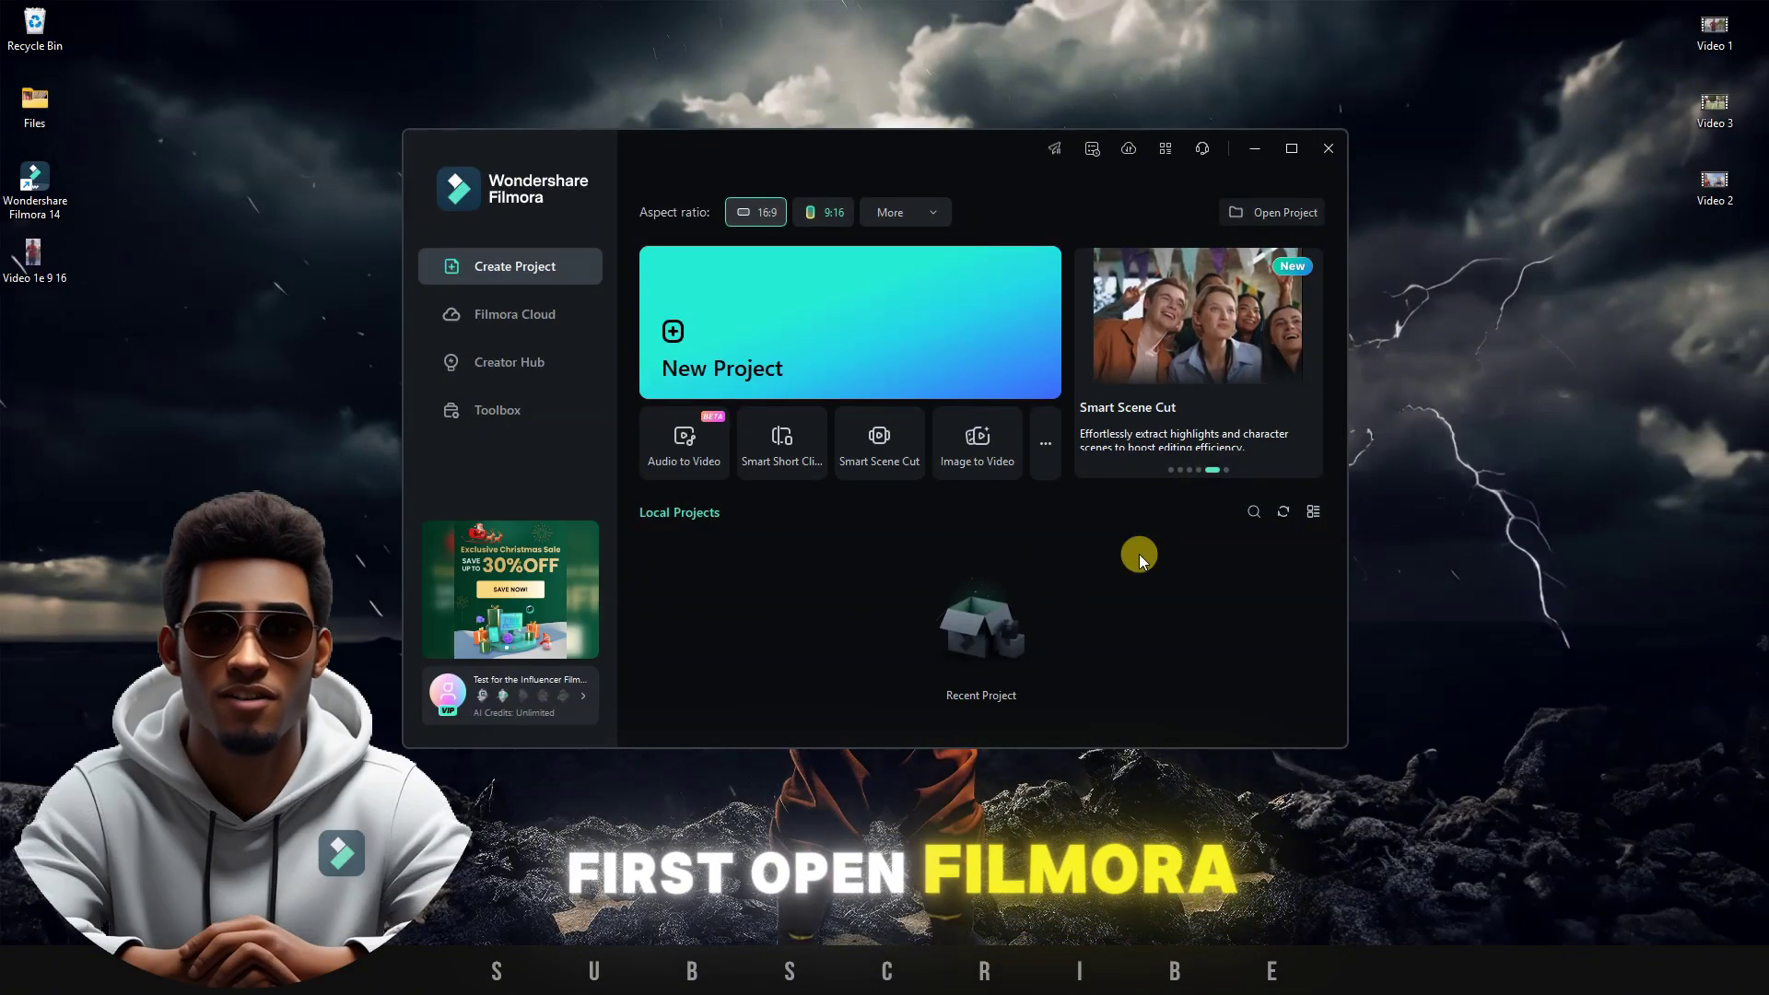
Launch Planar Tracking from the Toolbox and dismiss its tip
click(523, 412)
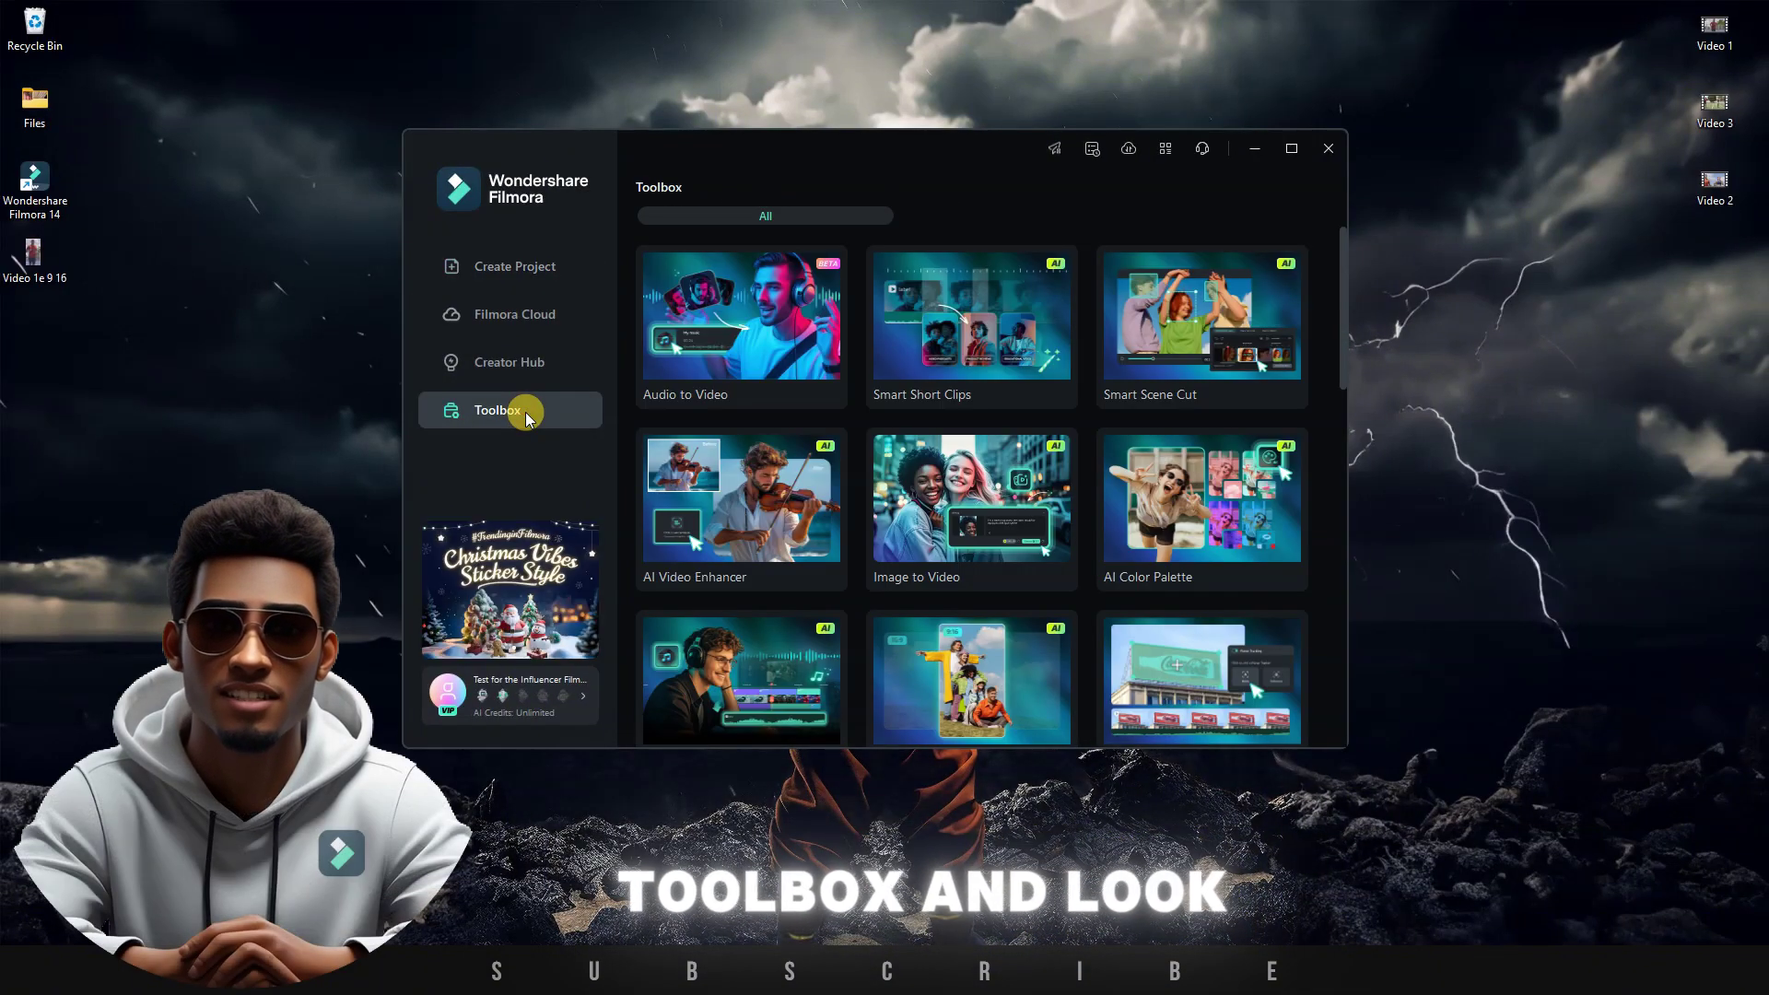
scroll(1173, 554, down, 1)
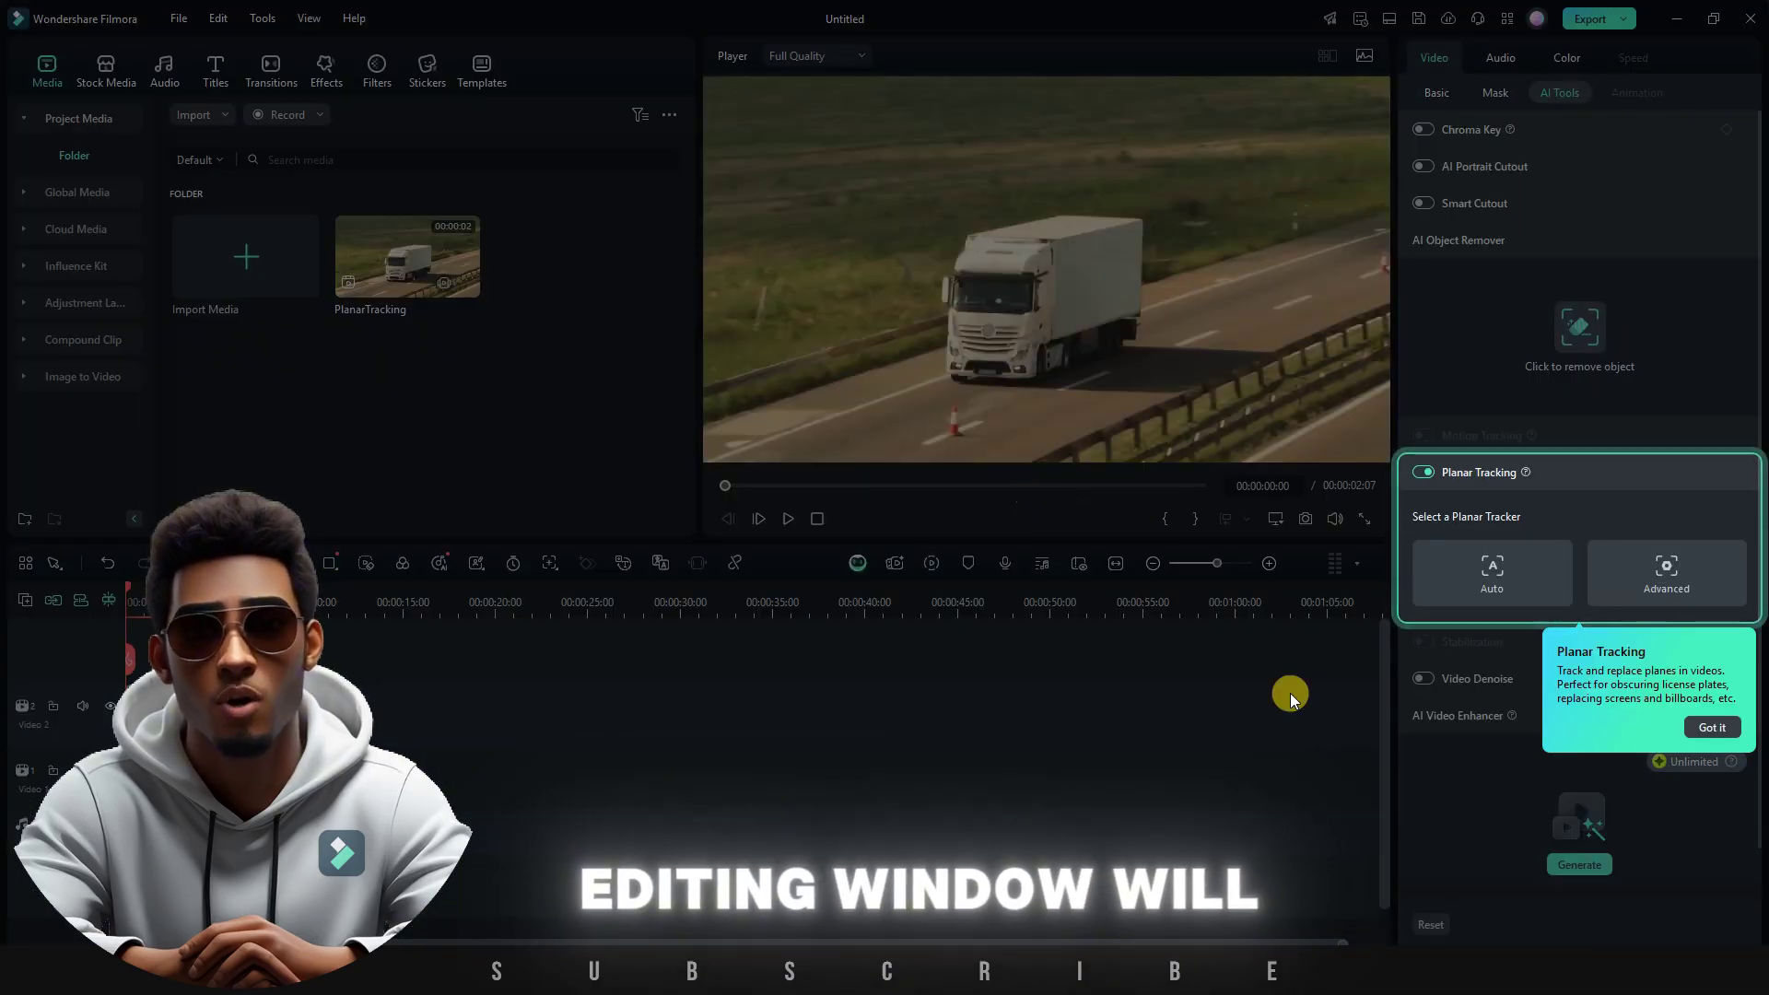
click(1707, 728)
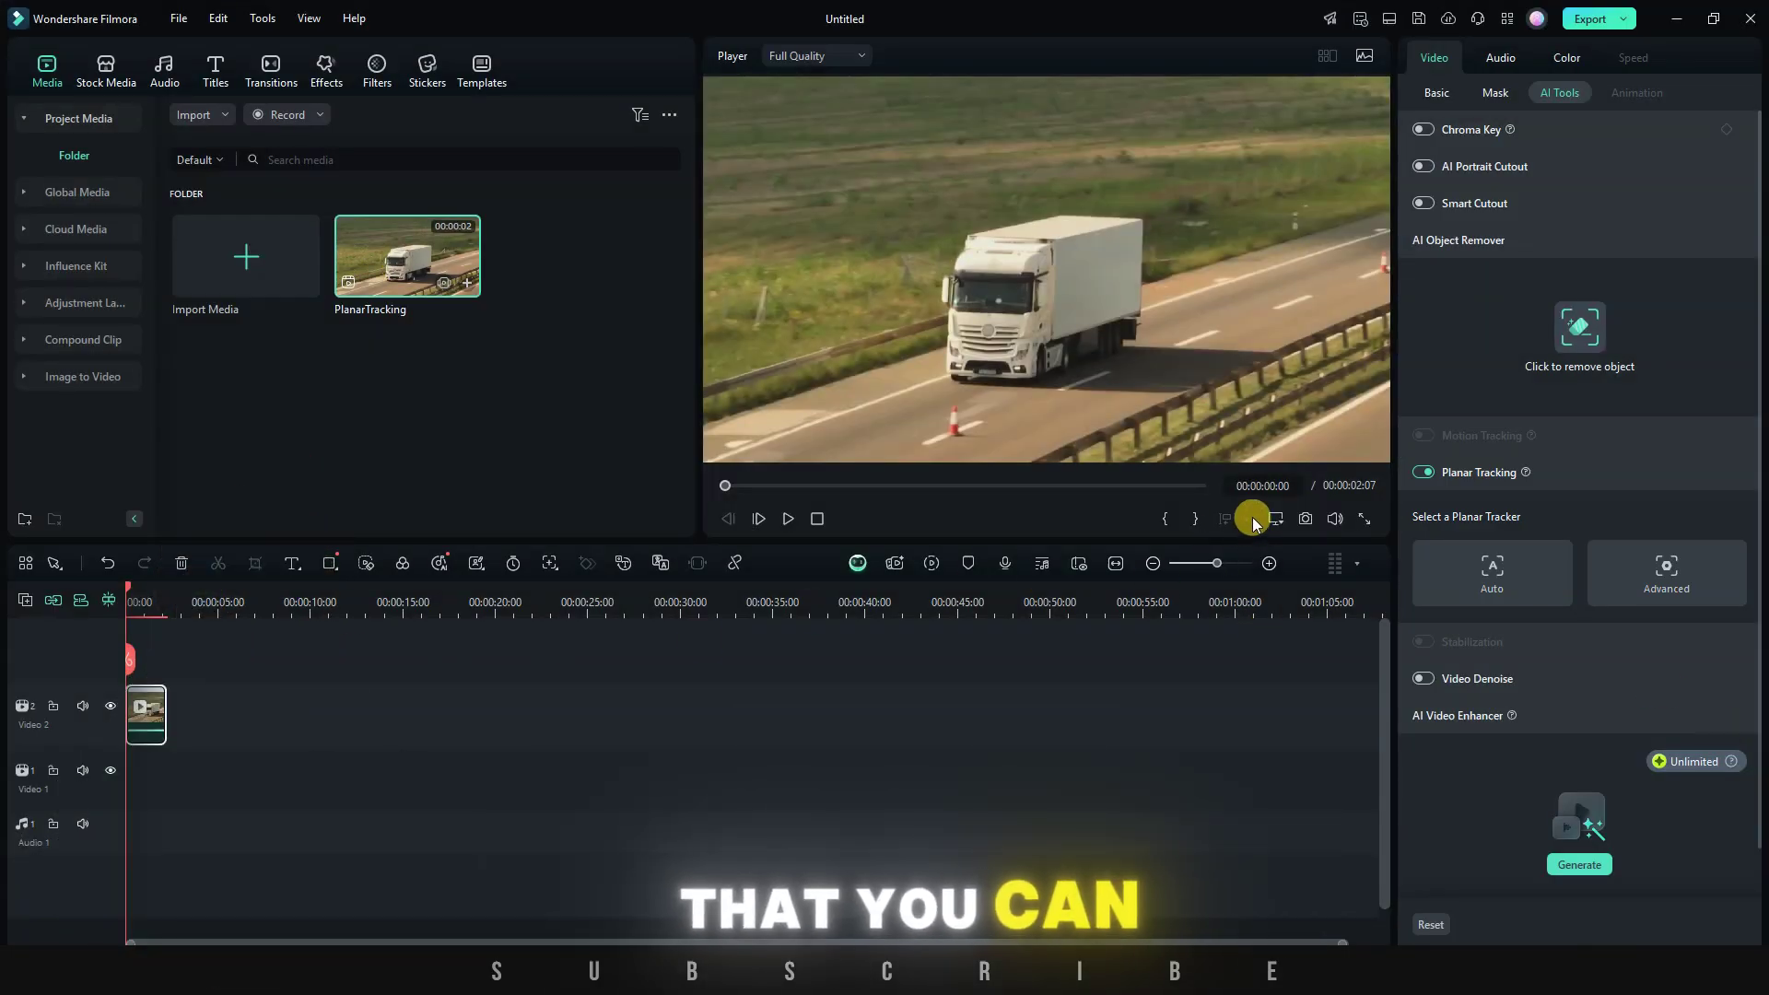
Play the truck clip and expand the Planar Tracking section in AI Tools
click(783, 520)
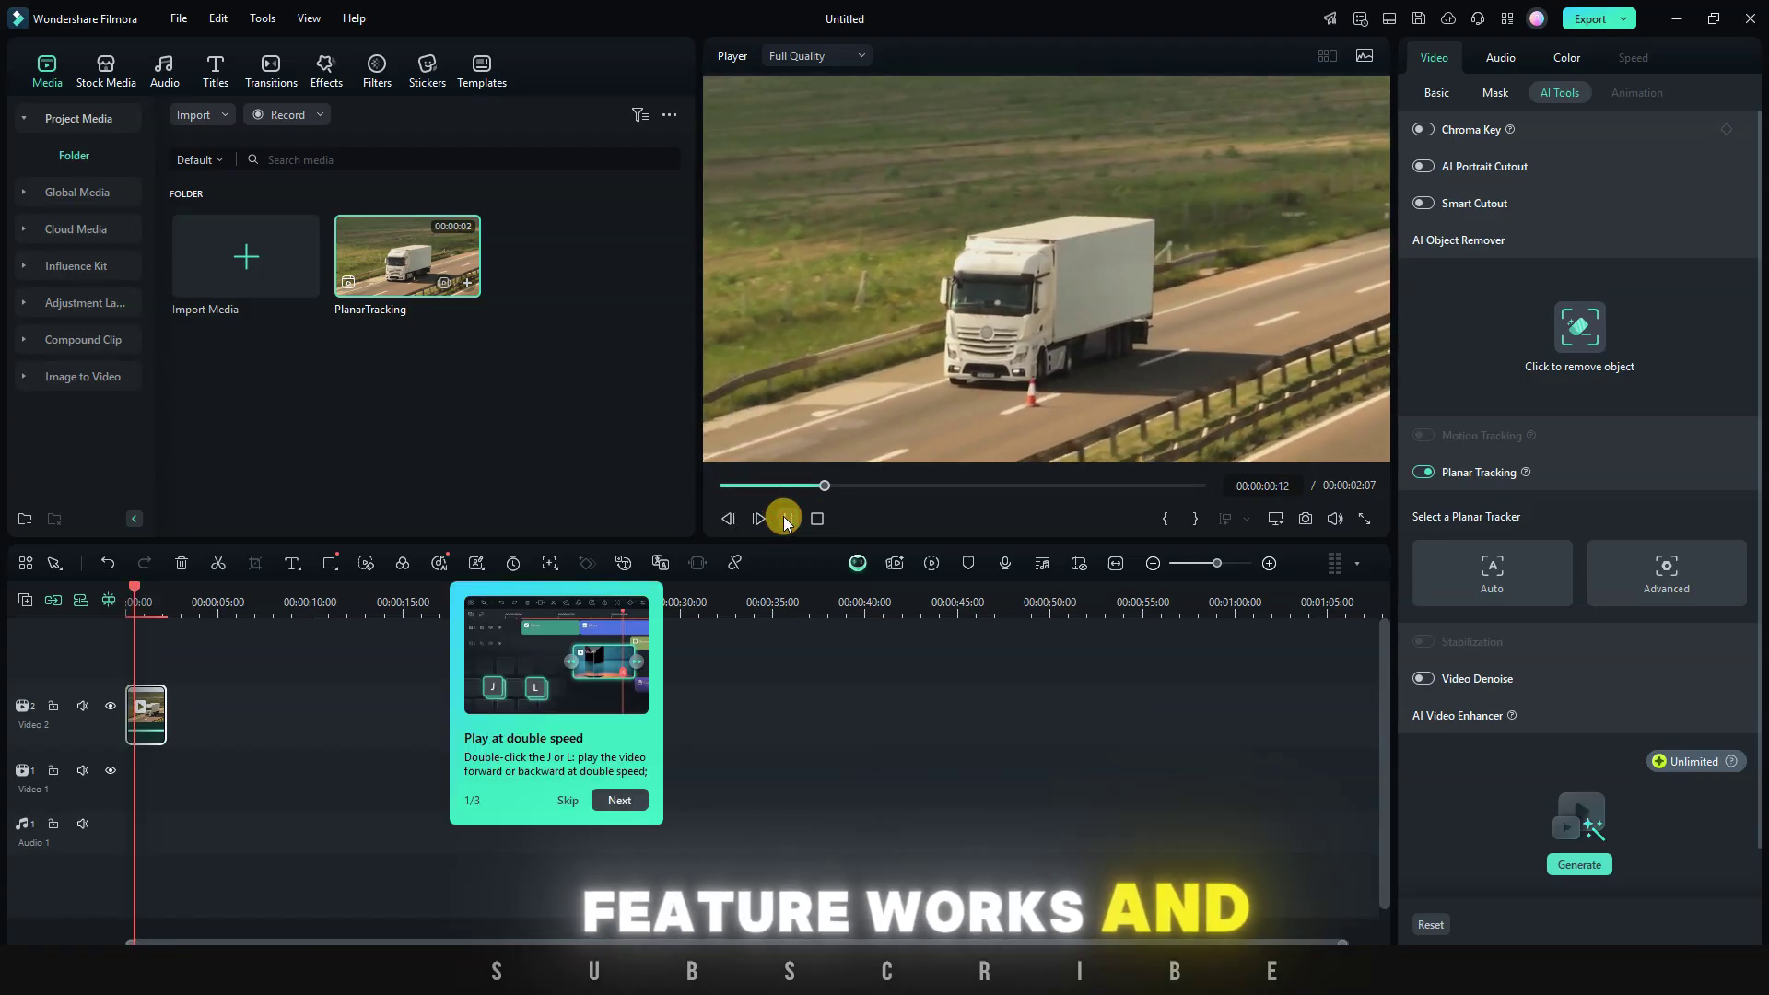
mouse_move(1426, 473)
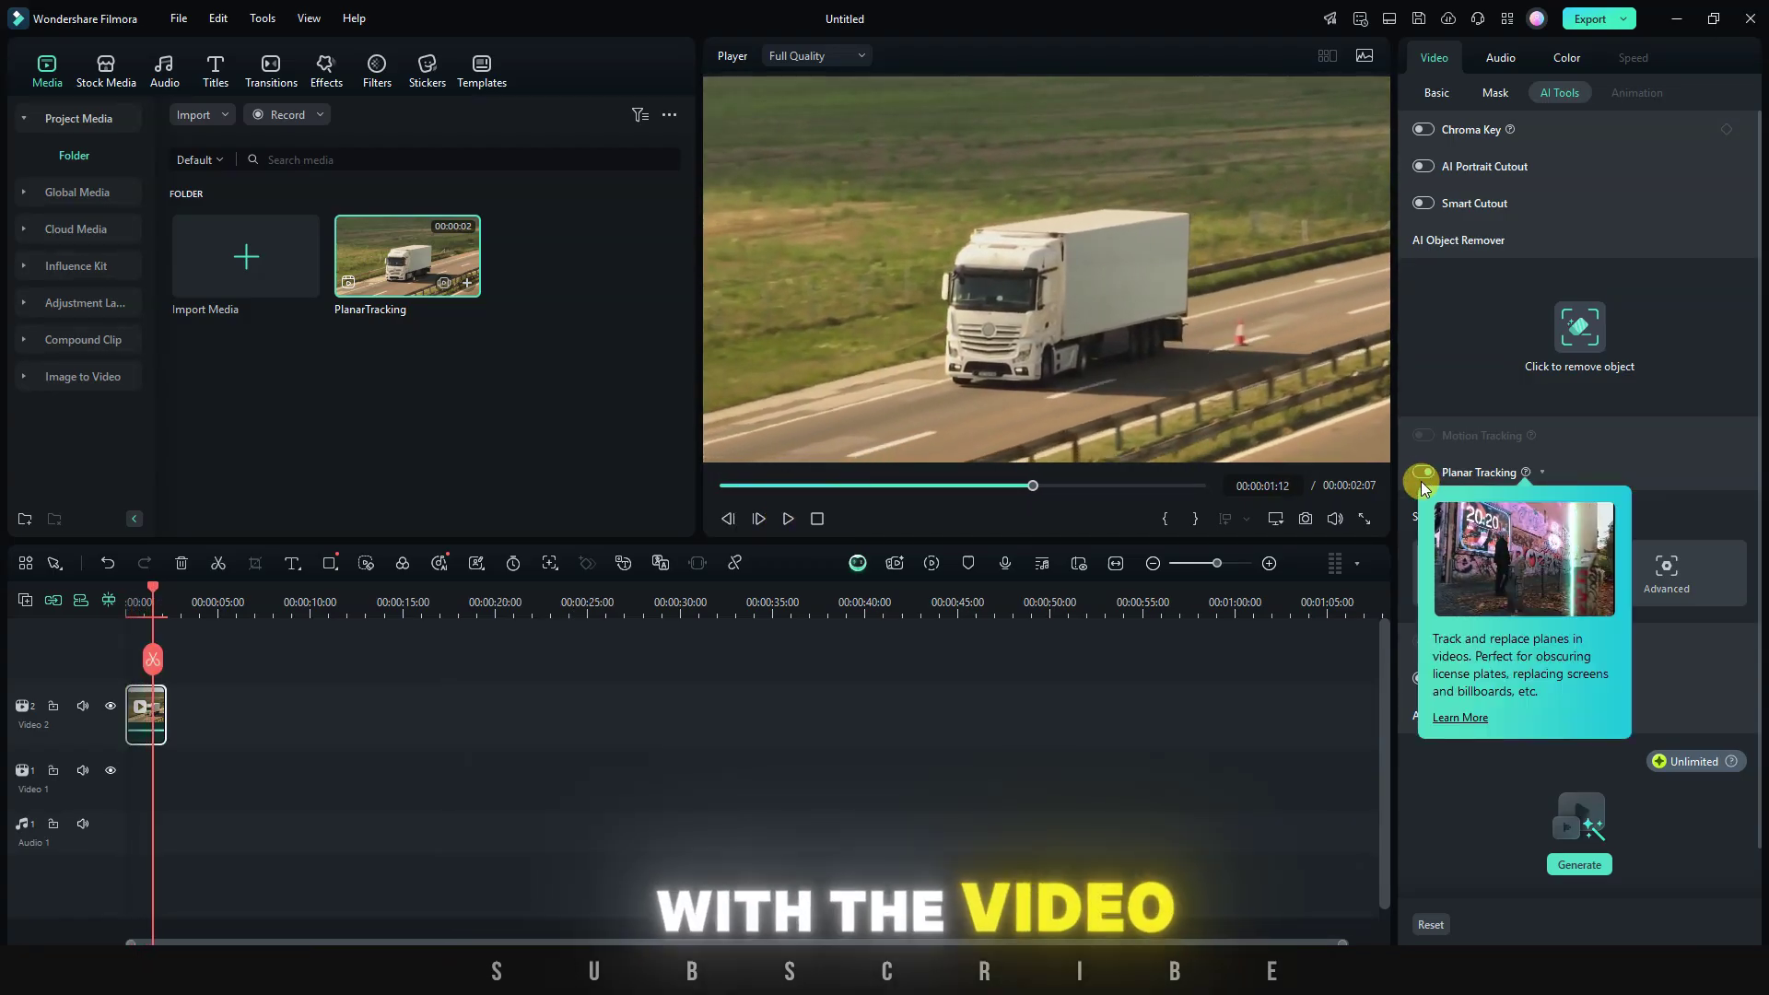
click(1694, 459)
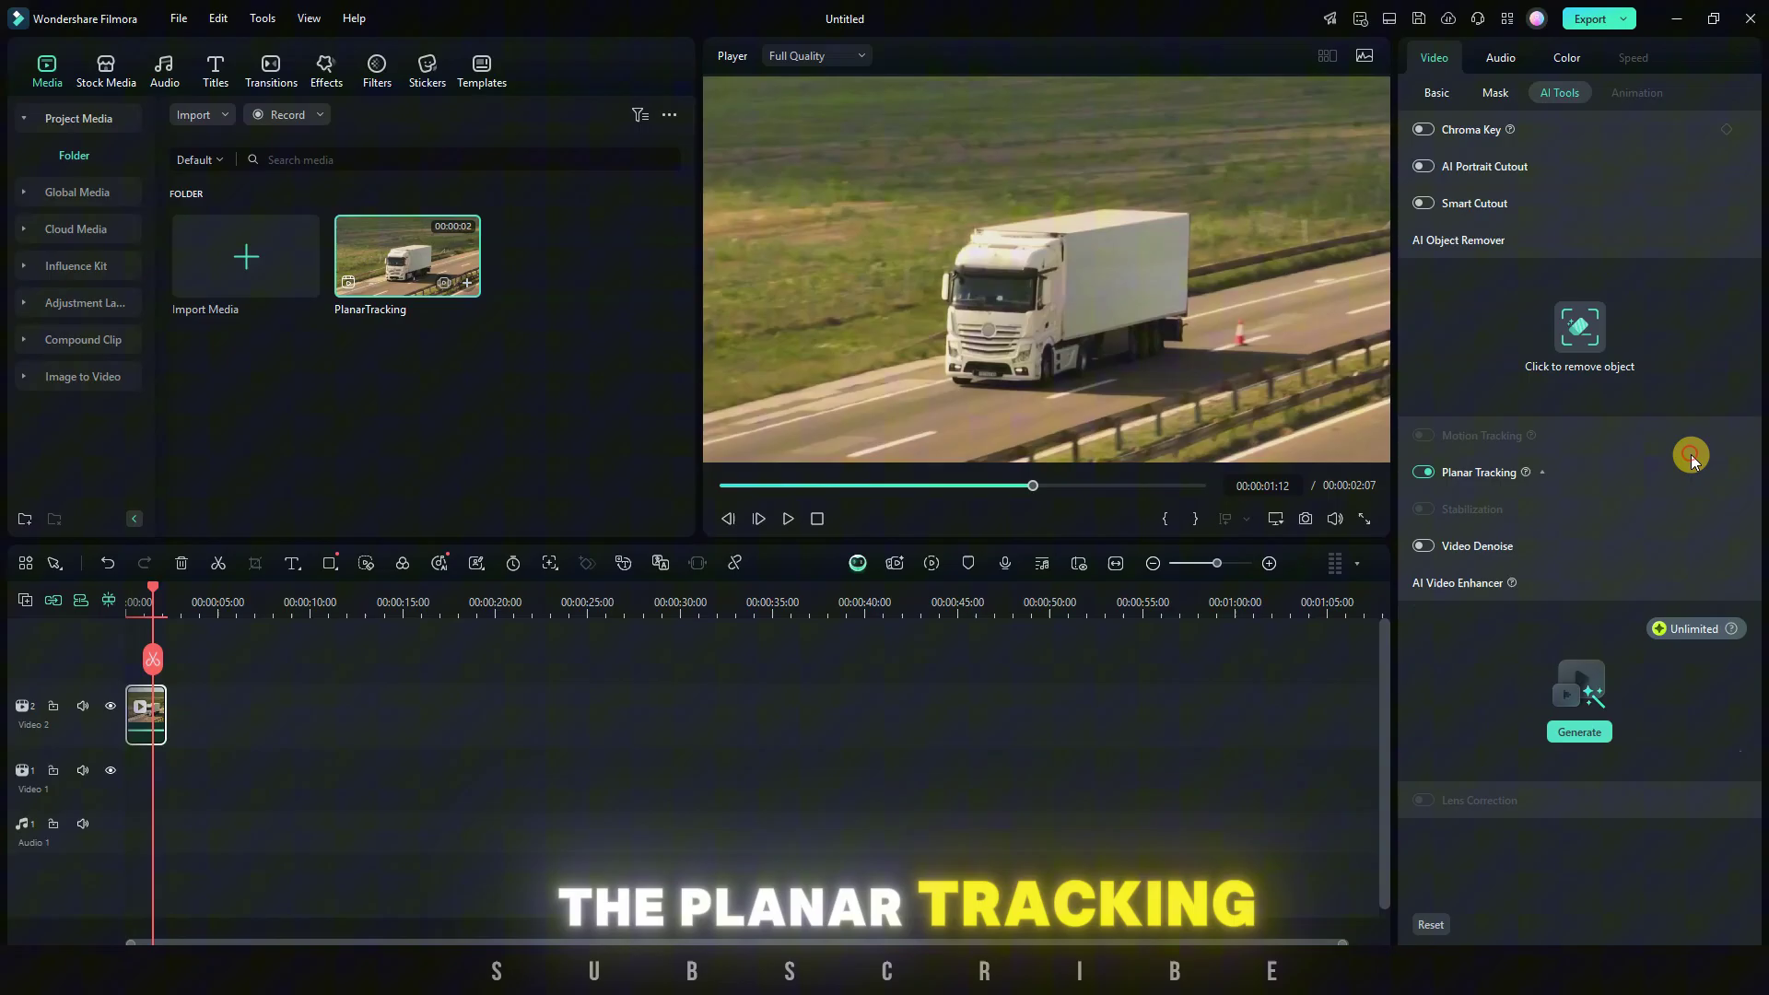
click(1494, 469)
mouse_move(1495, 470)
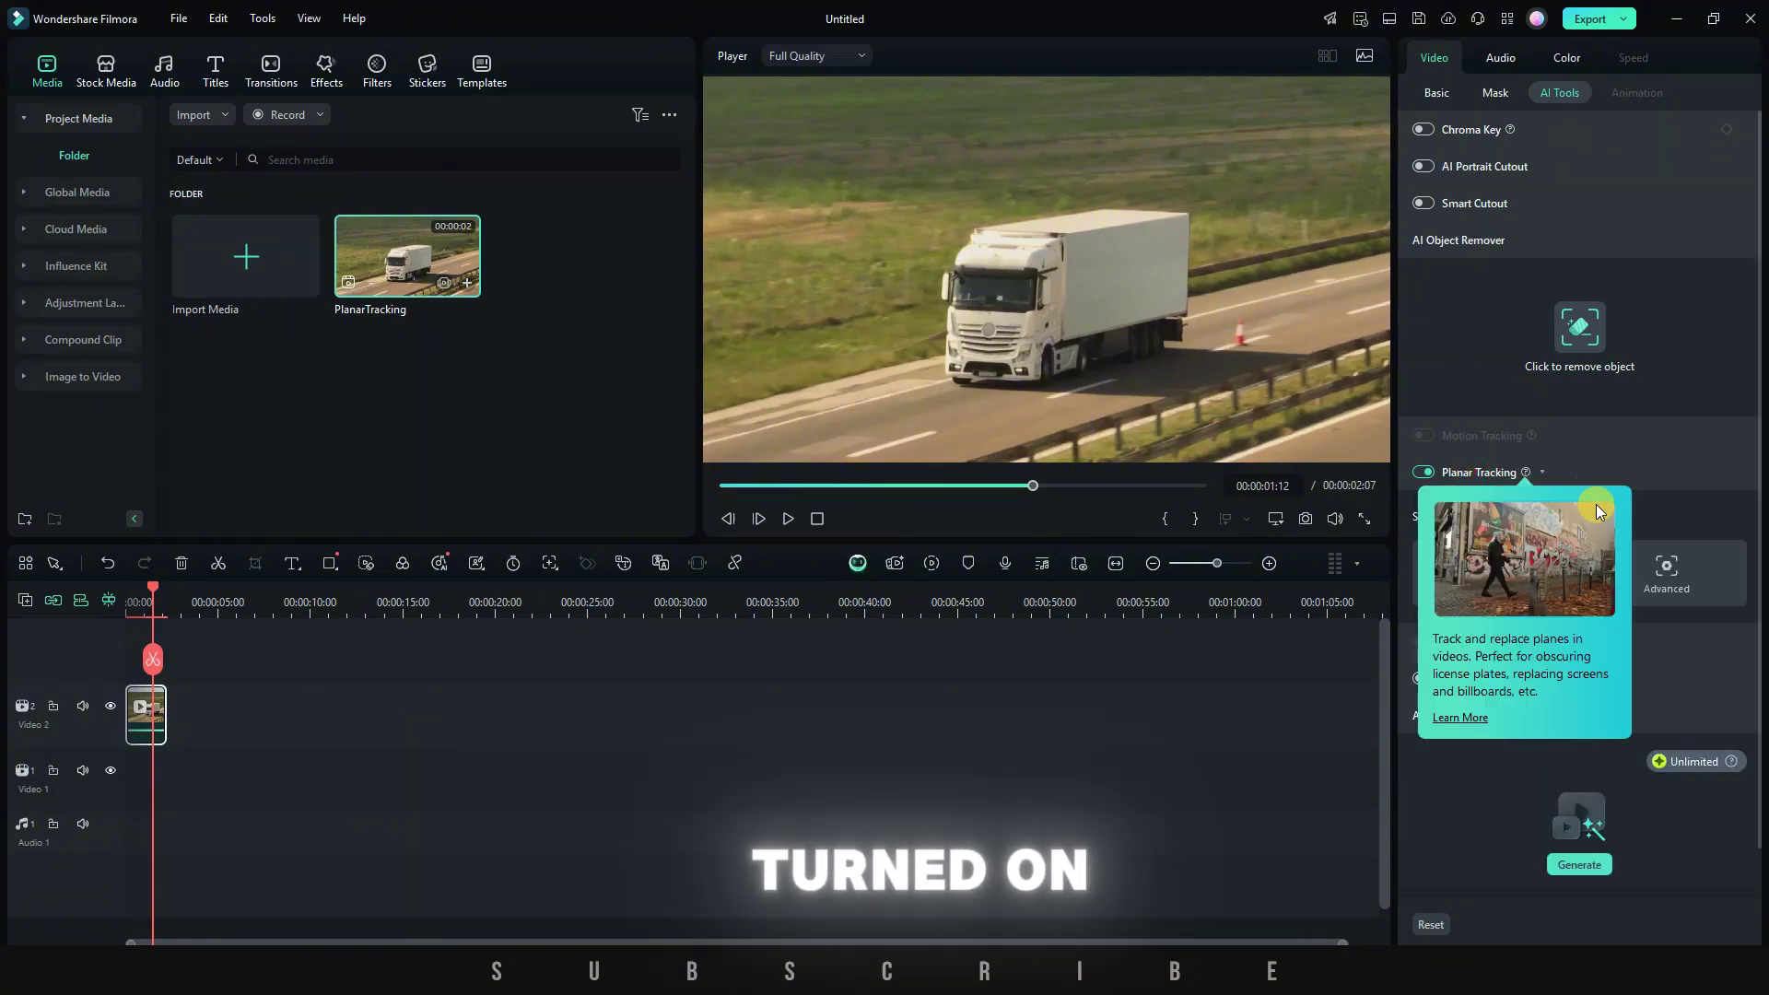
click(1671, 510)
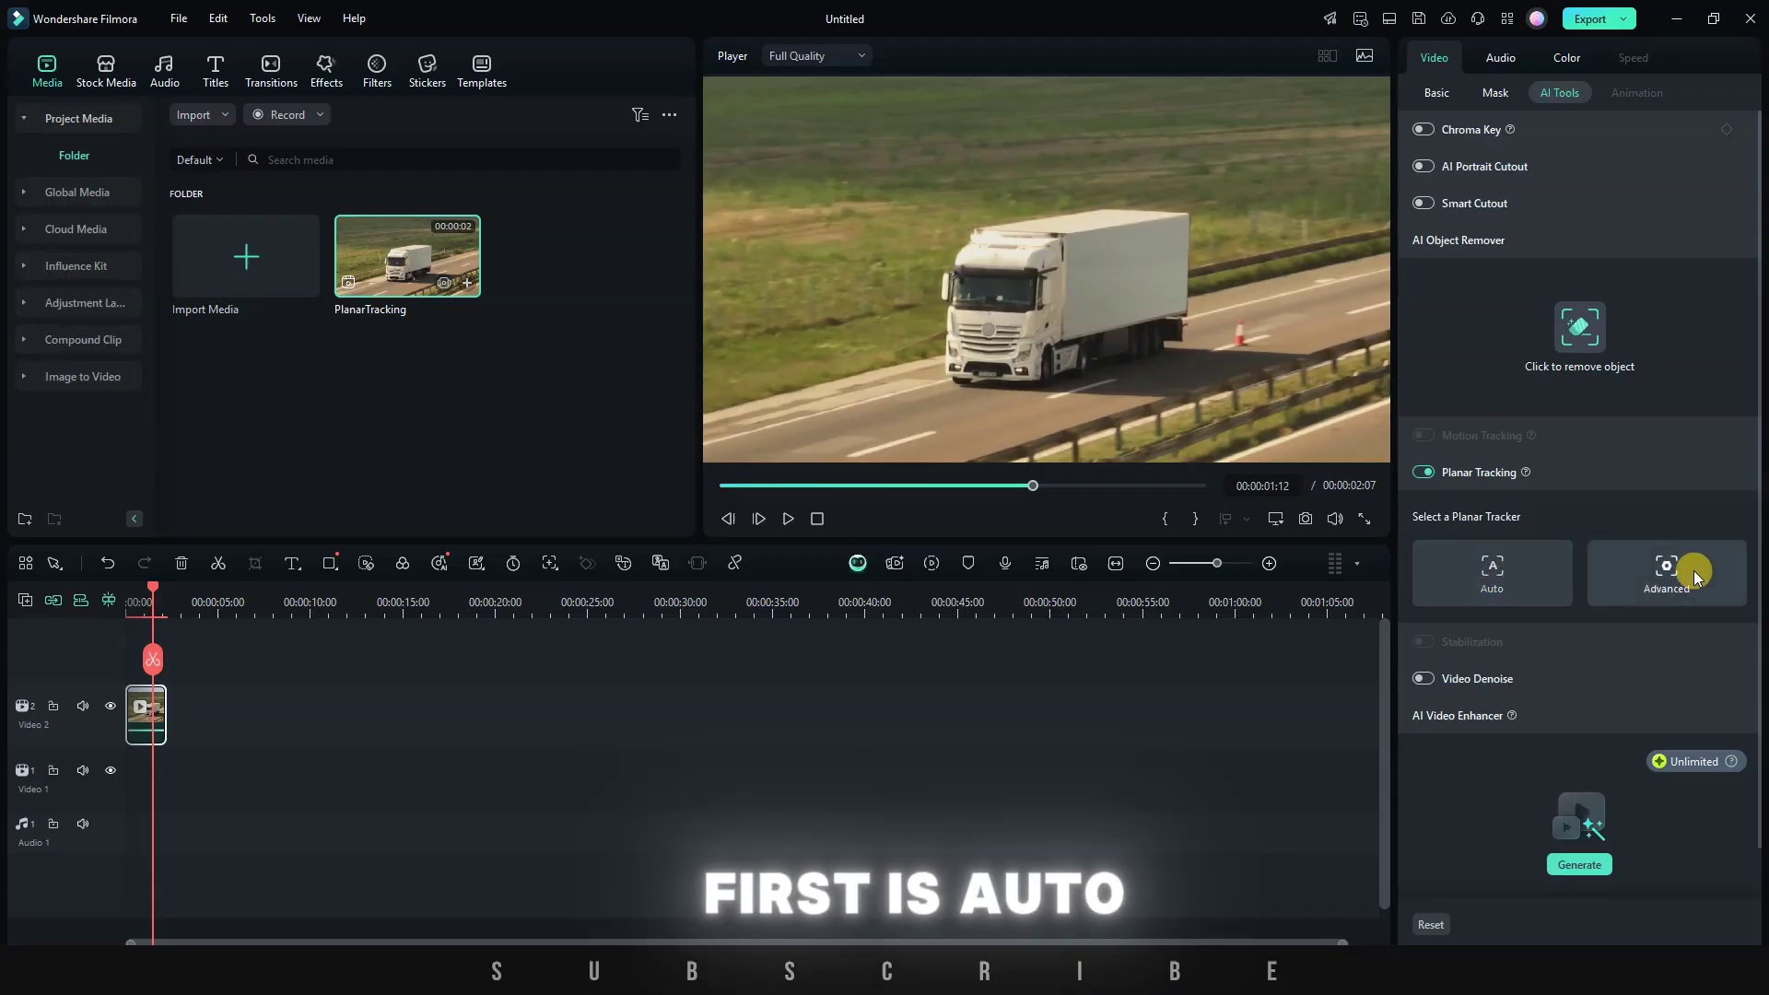
Add an Auto planar tracker and fit its four corners onto the trailer's side panel
click(1493, 576)
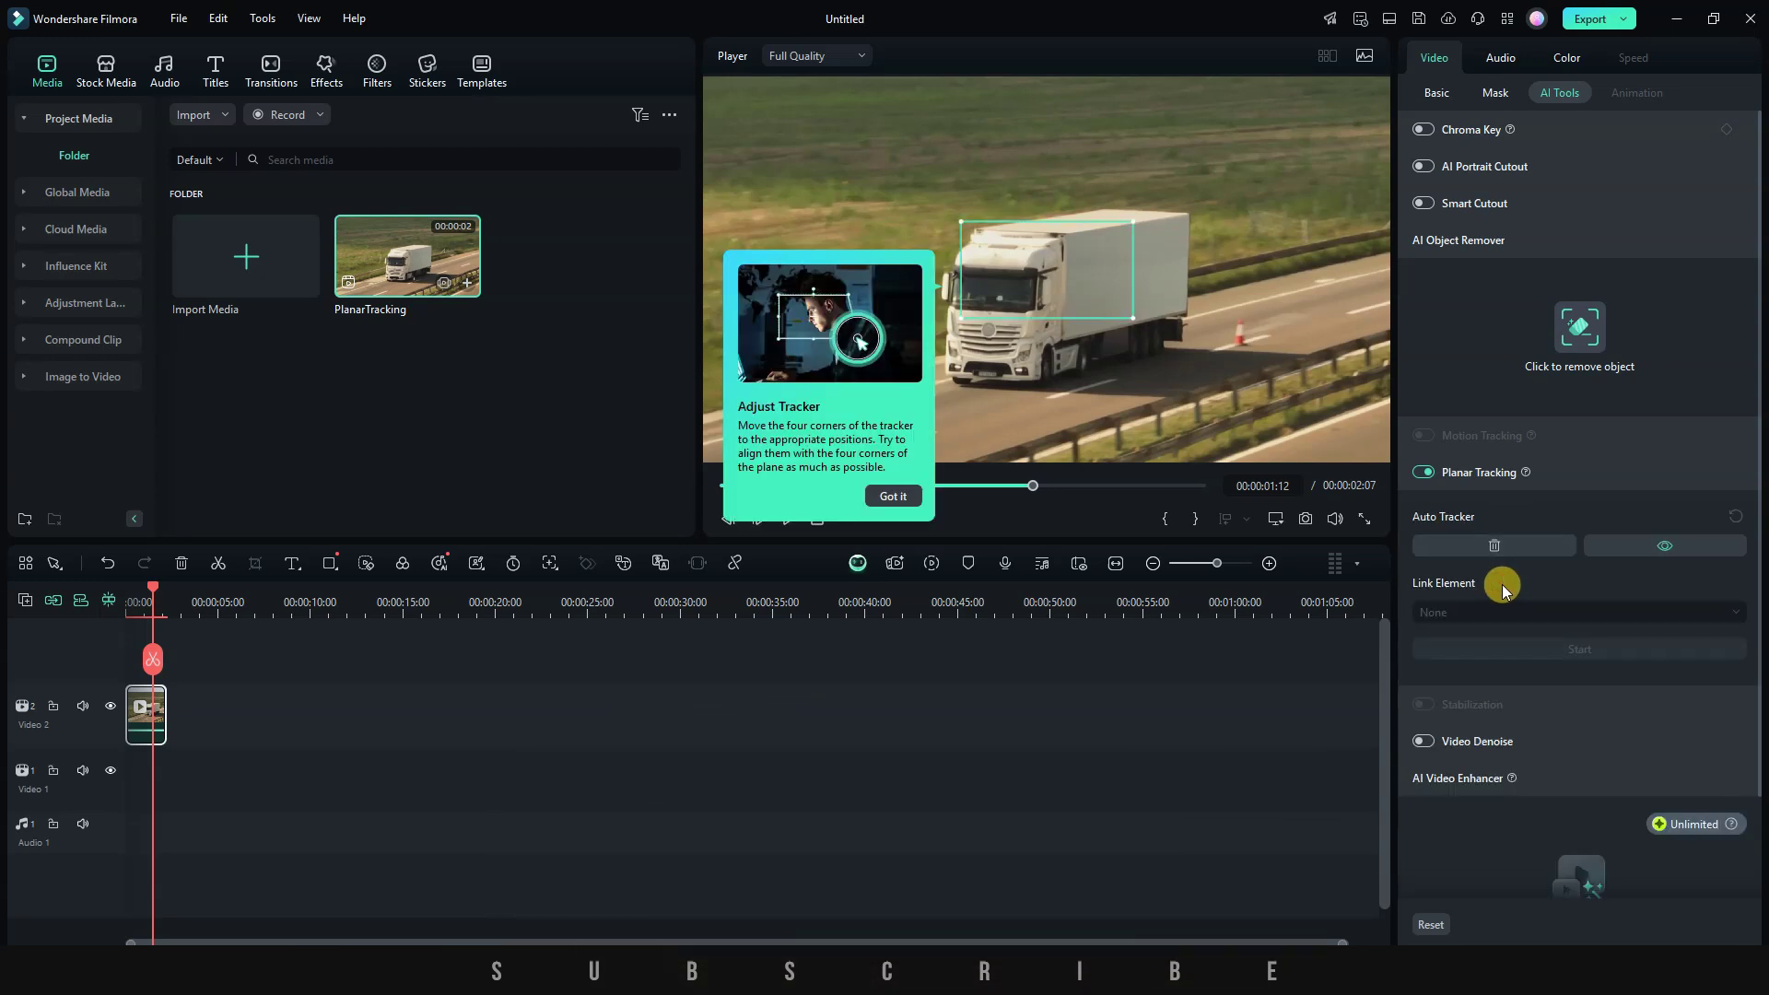
click(1106, 304)
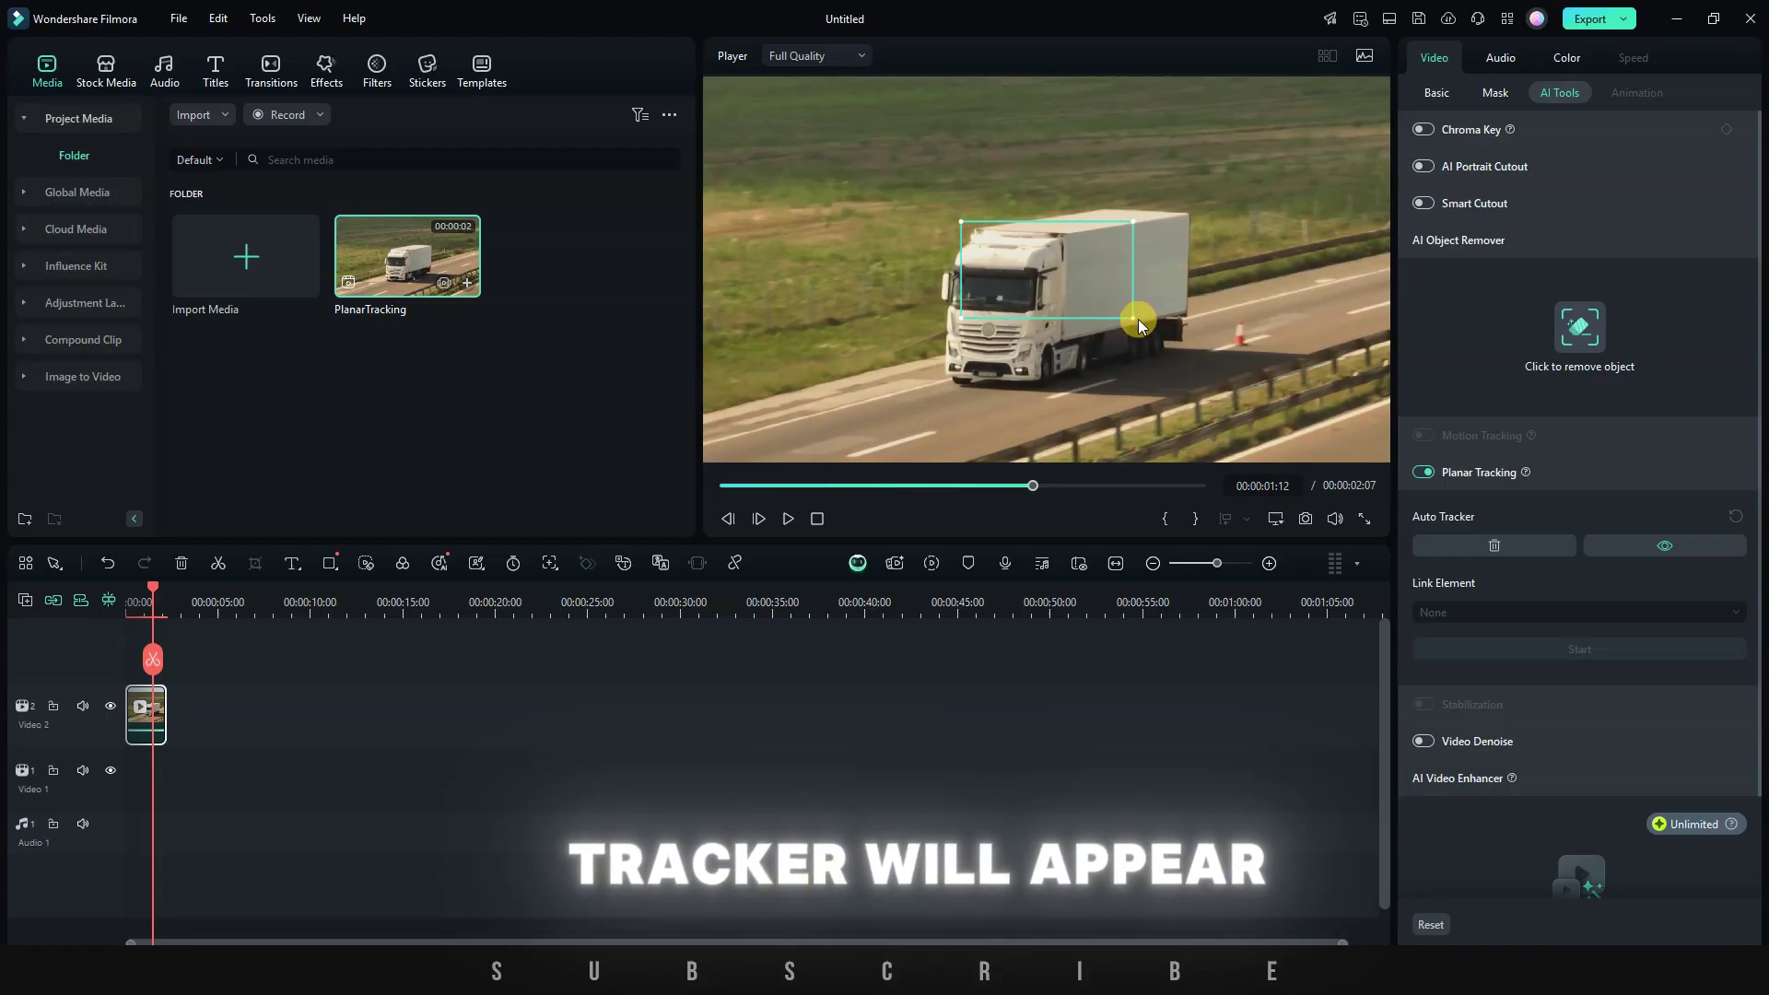
click(1129, 310)
drag(1135, 328, 1184, 314)
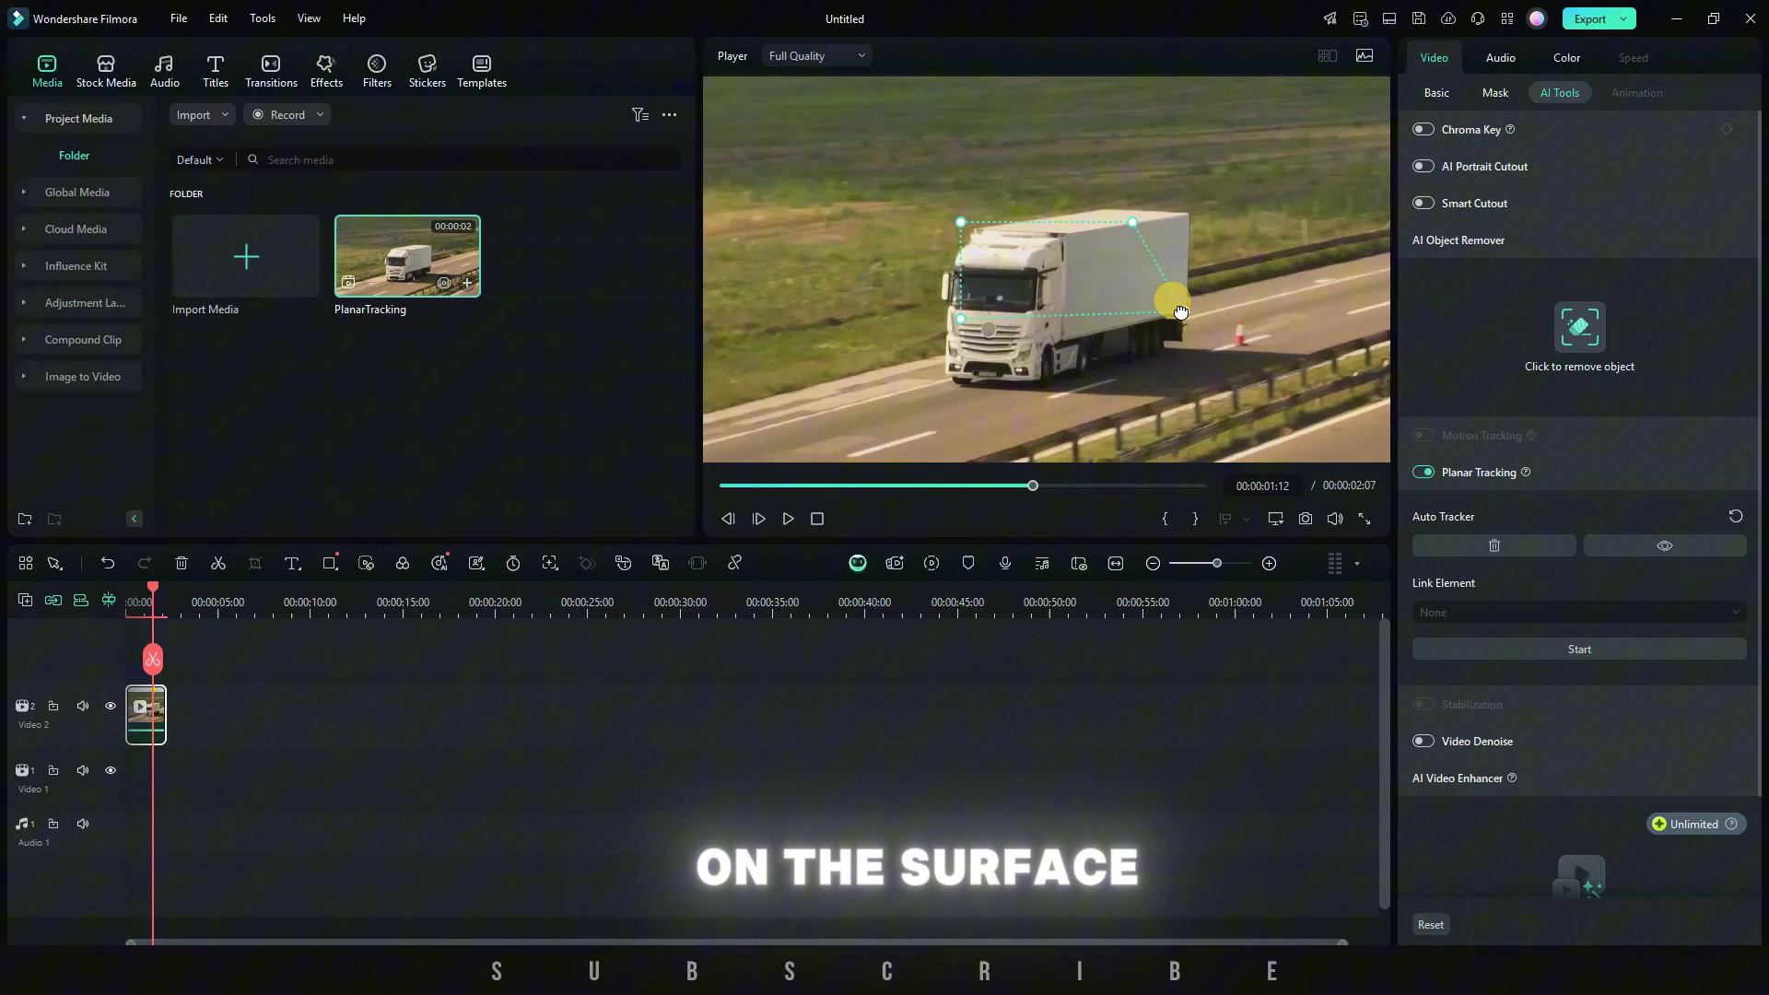
drag(1137, 222, 1188, 219)
drag(961, 224, 1074, 244)
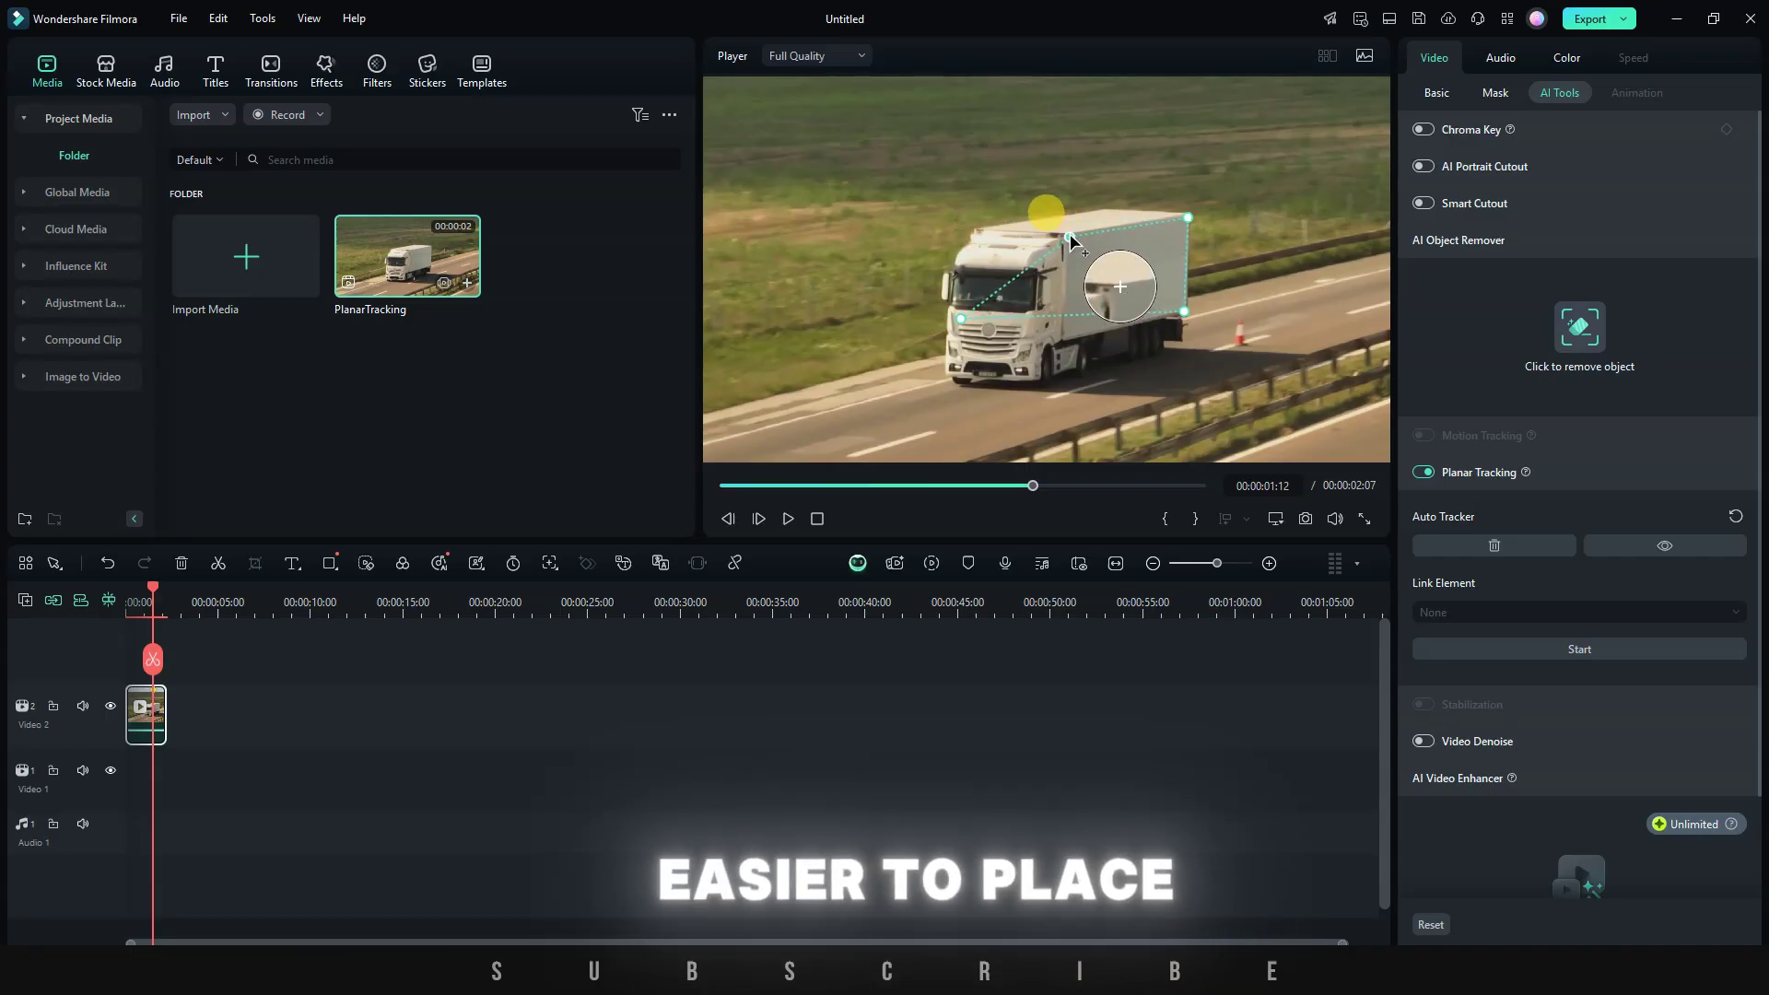
drag(987, 320, 1065, 341)
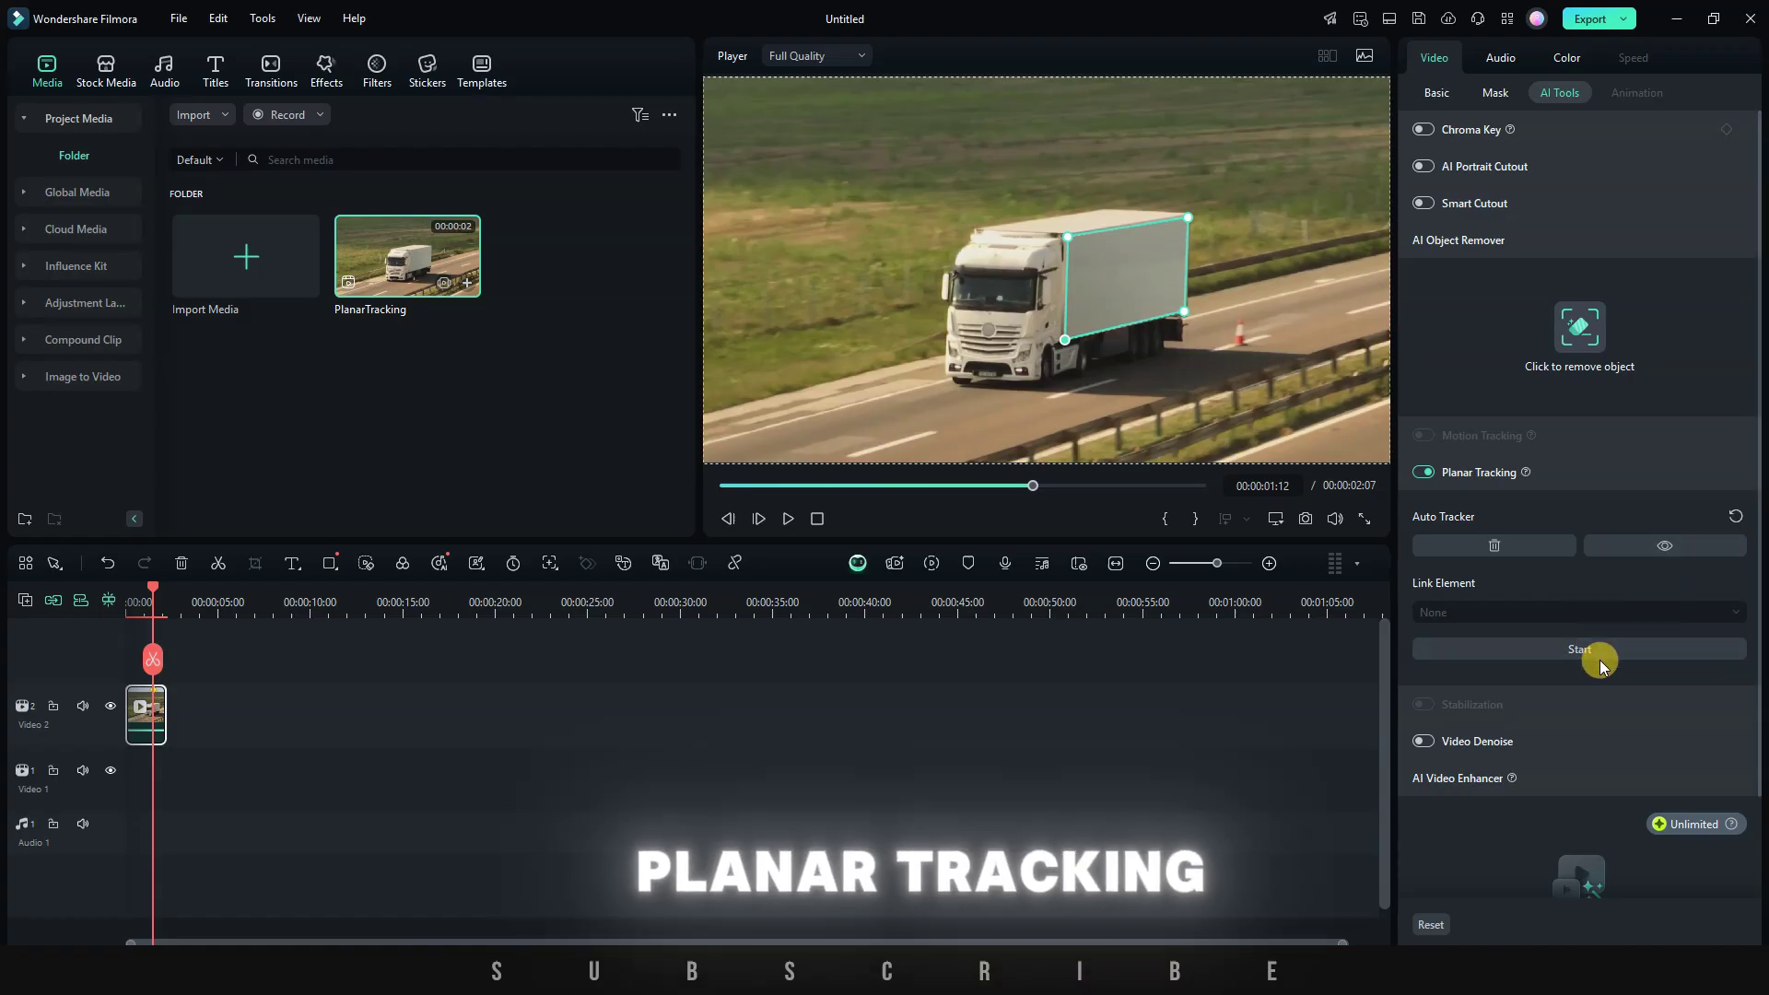
Run planar tracking on the trailer side and show the Link Element choices
click(1580, 649)
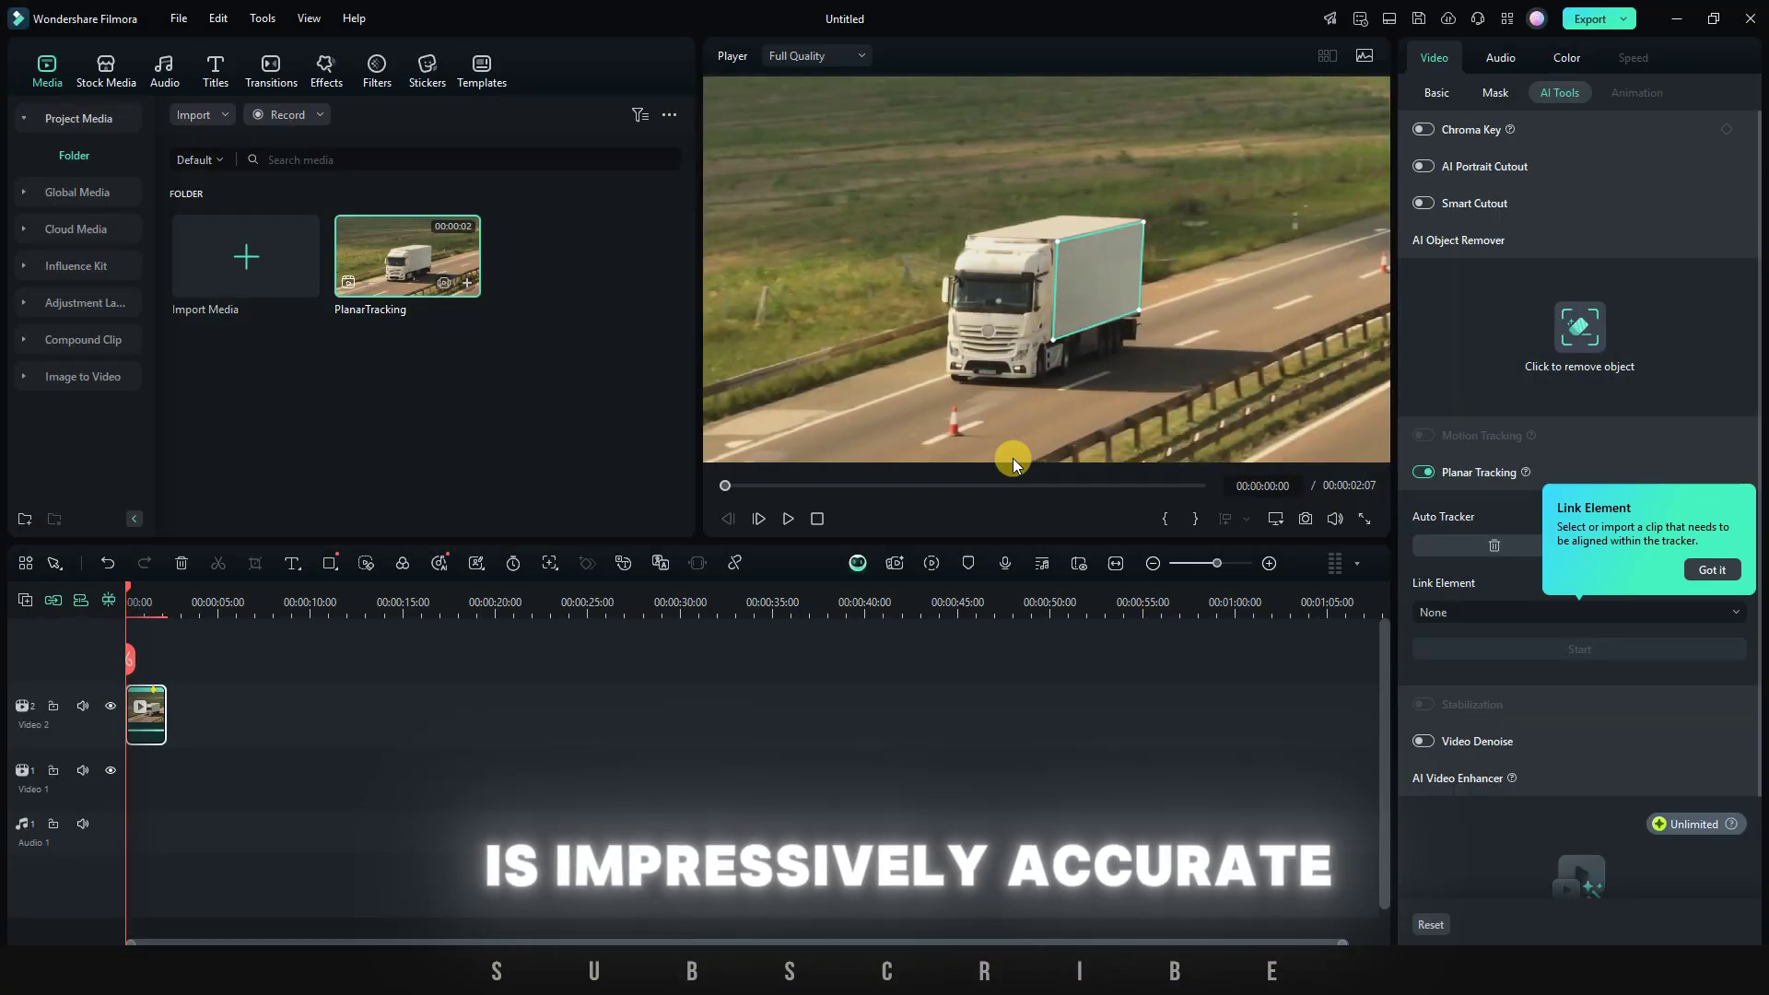
click(1710, 571)
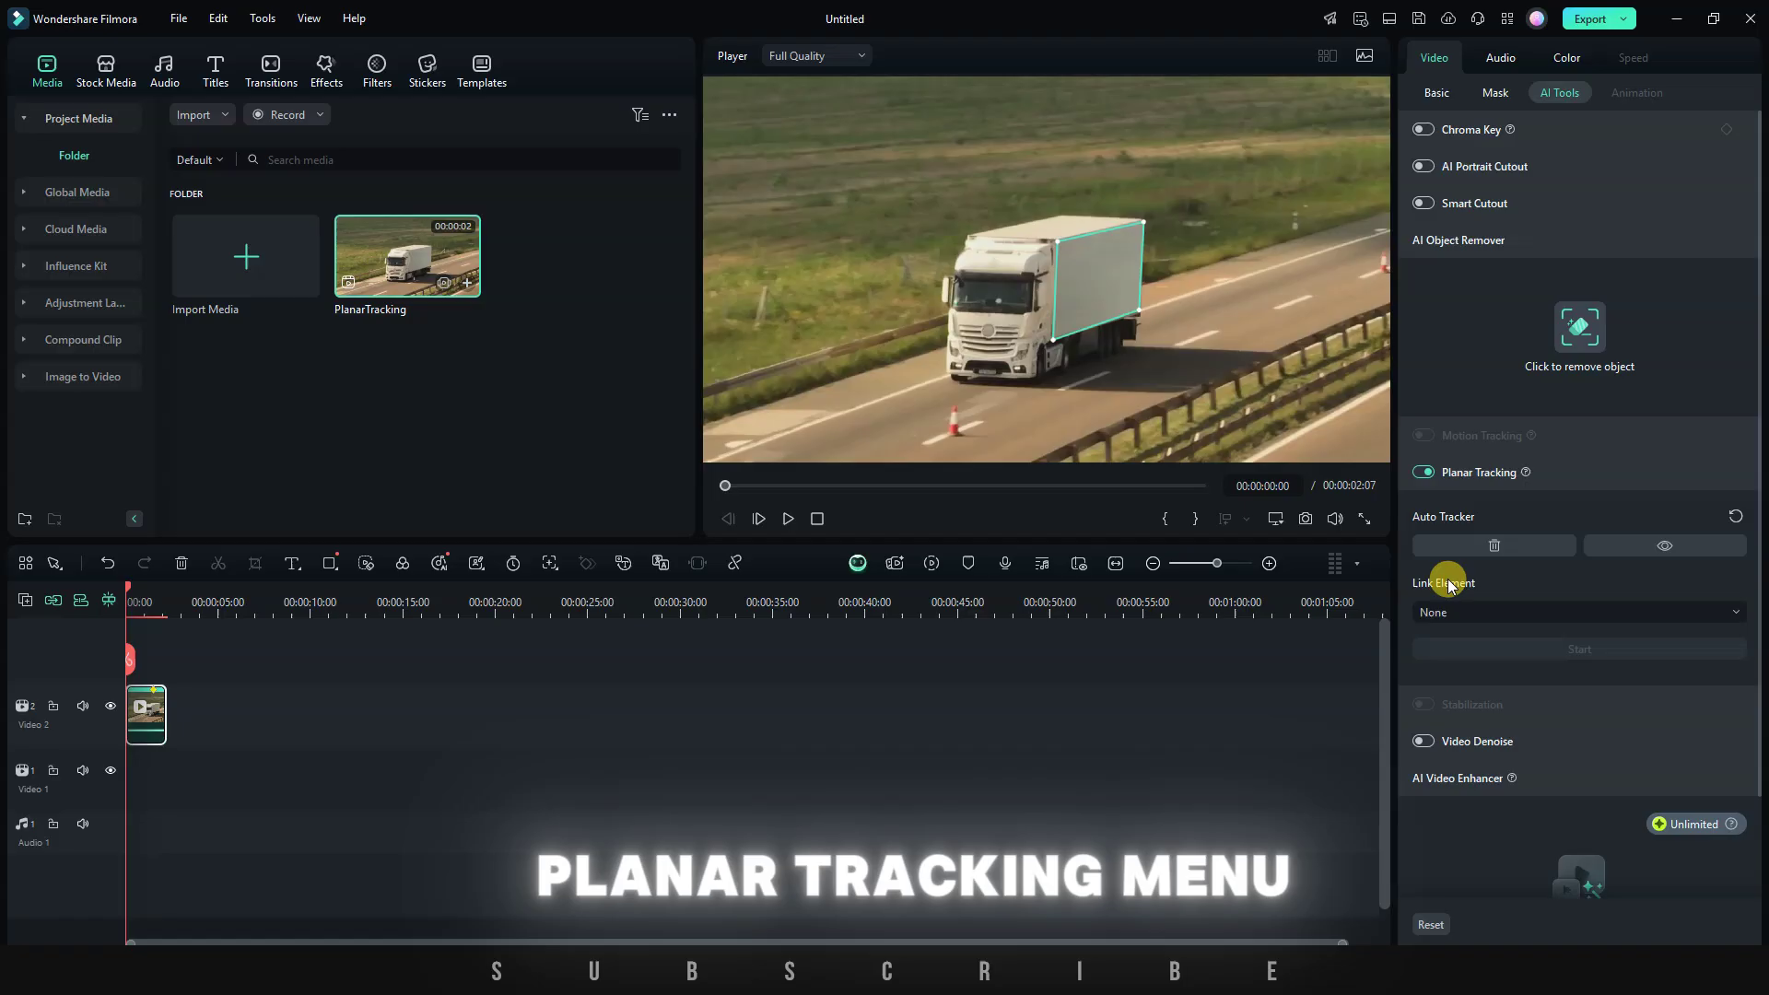
click(1533, 615)
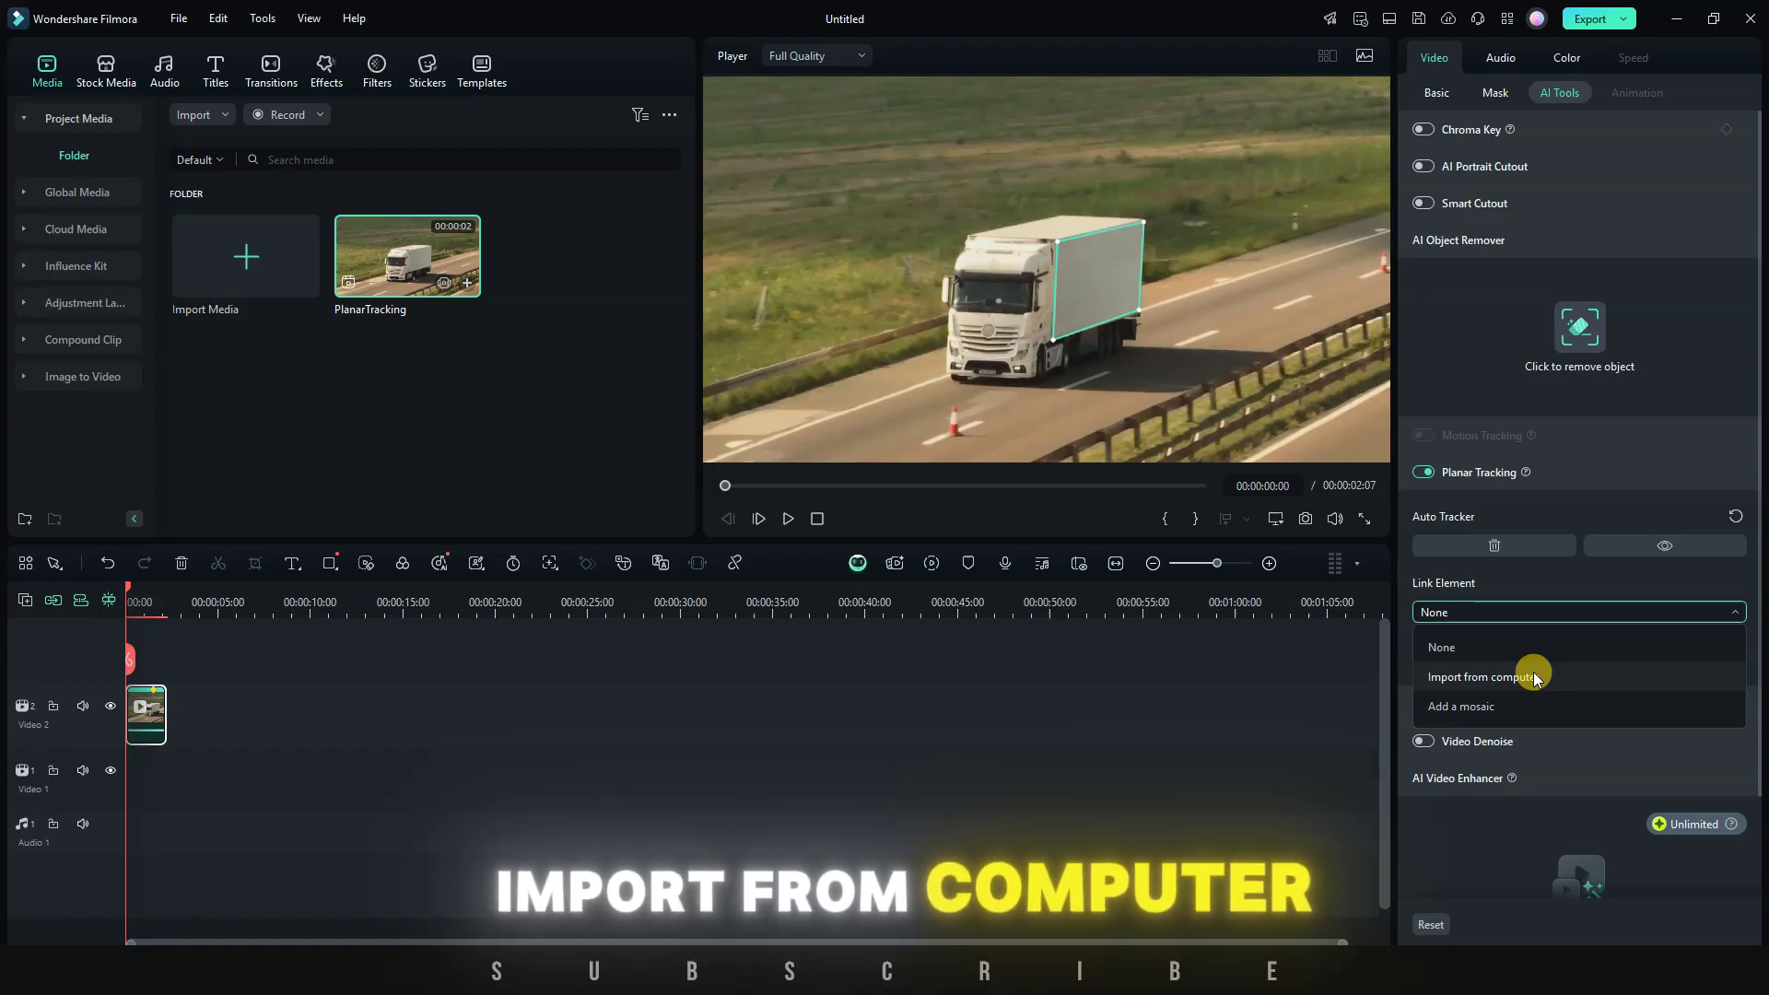
Link the Designer (6) image from E:\AIVB\AI to the tracker and preview it
click(1486, 682)
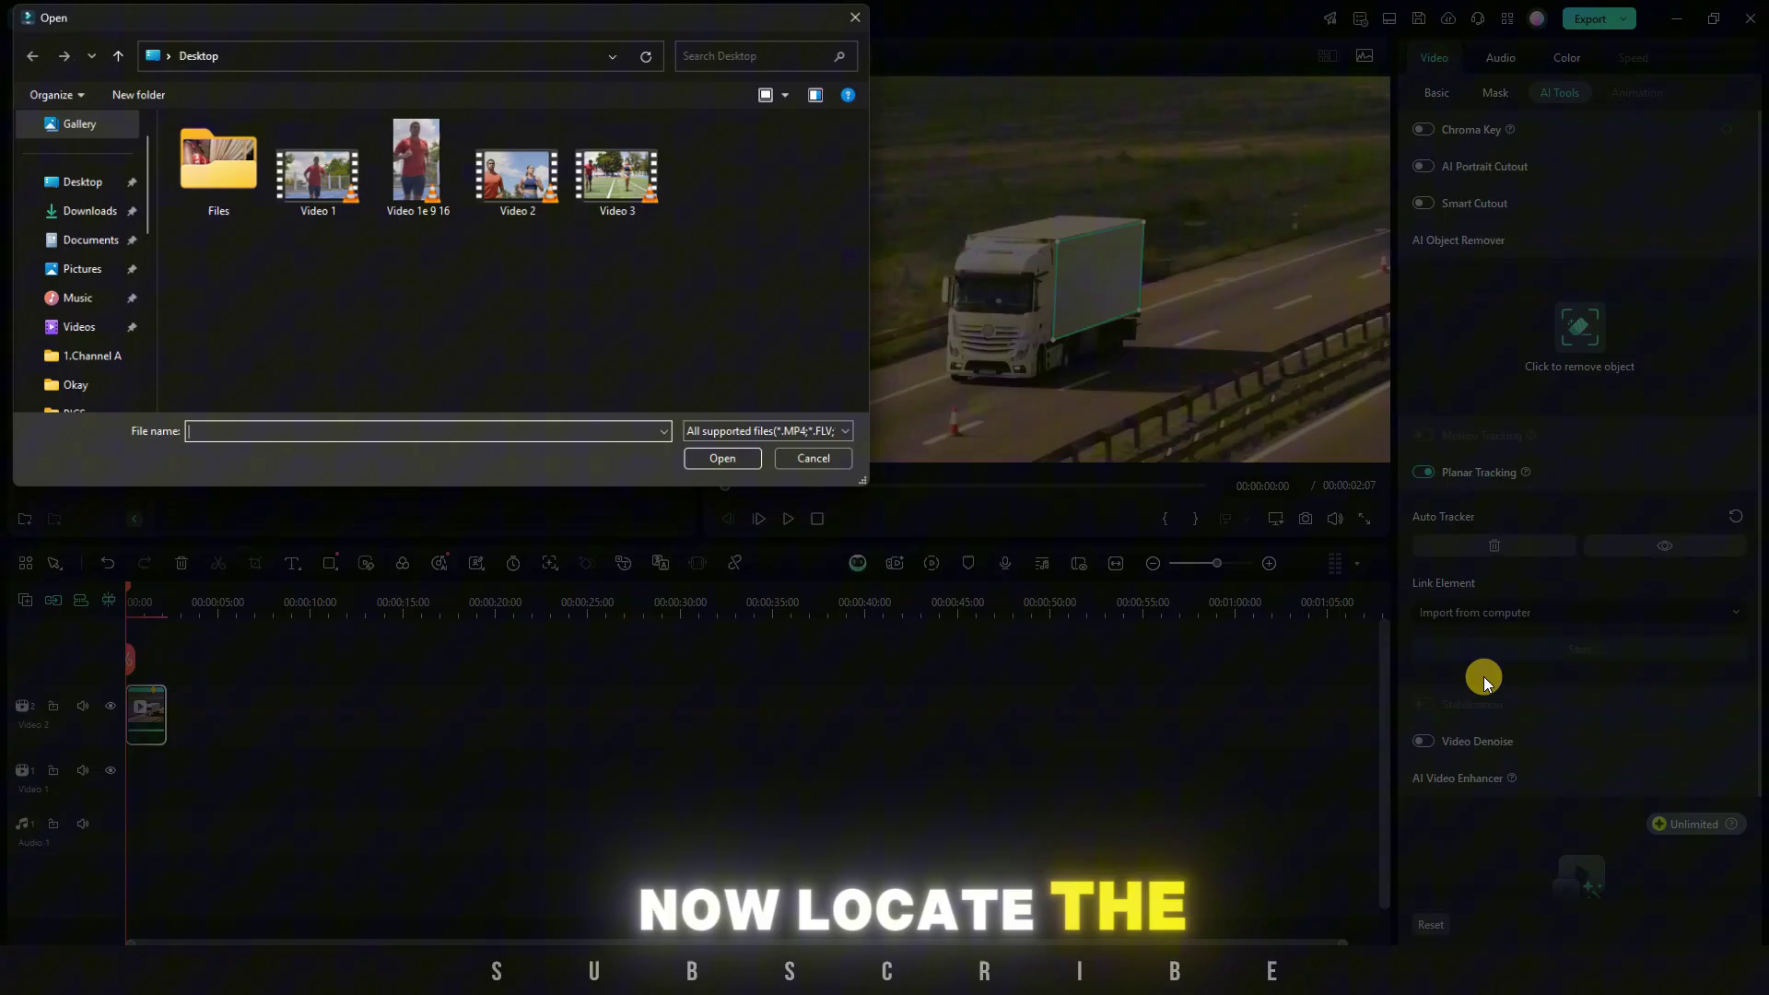
scroll(101, 329, down, 5)
click(102, 329)
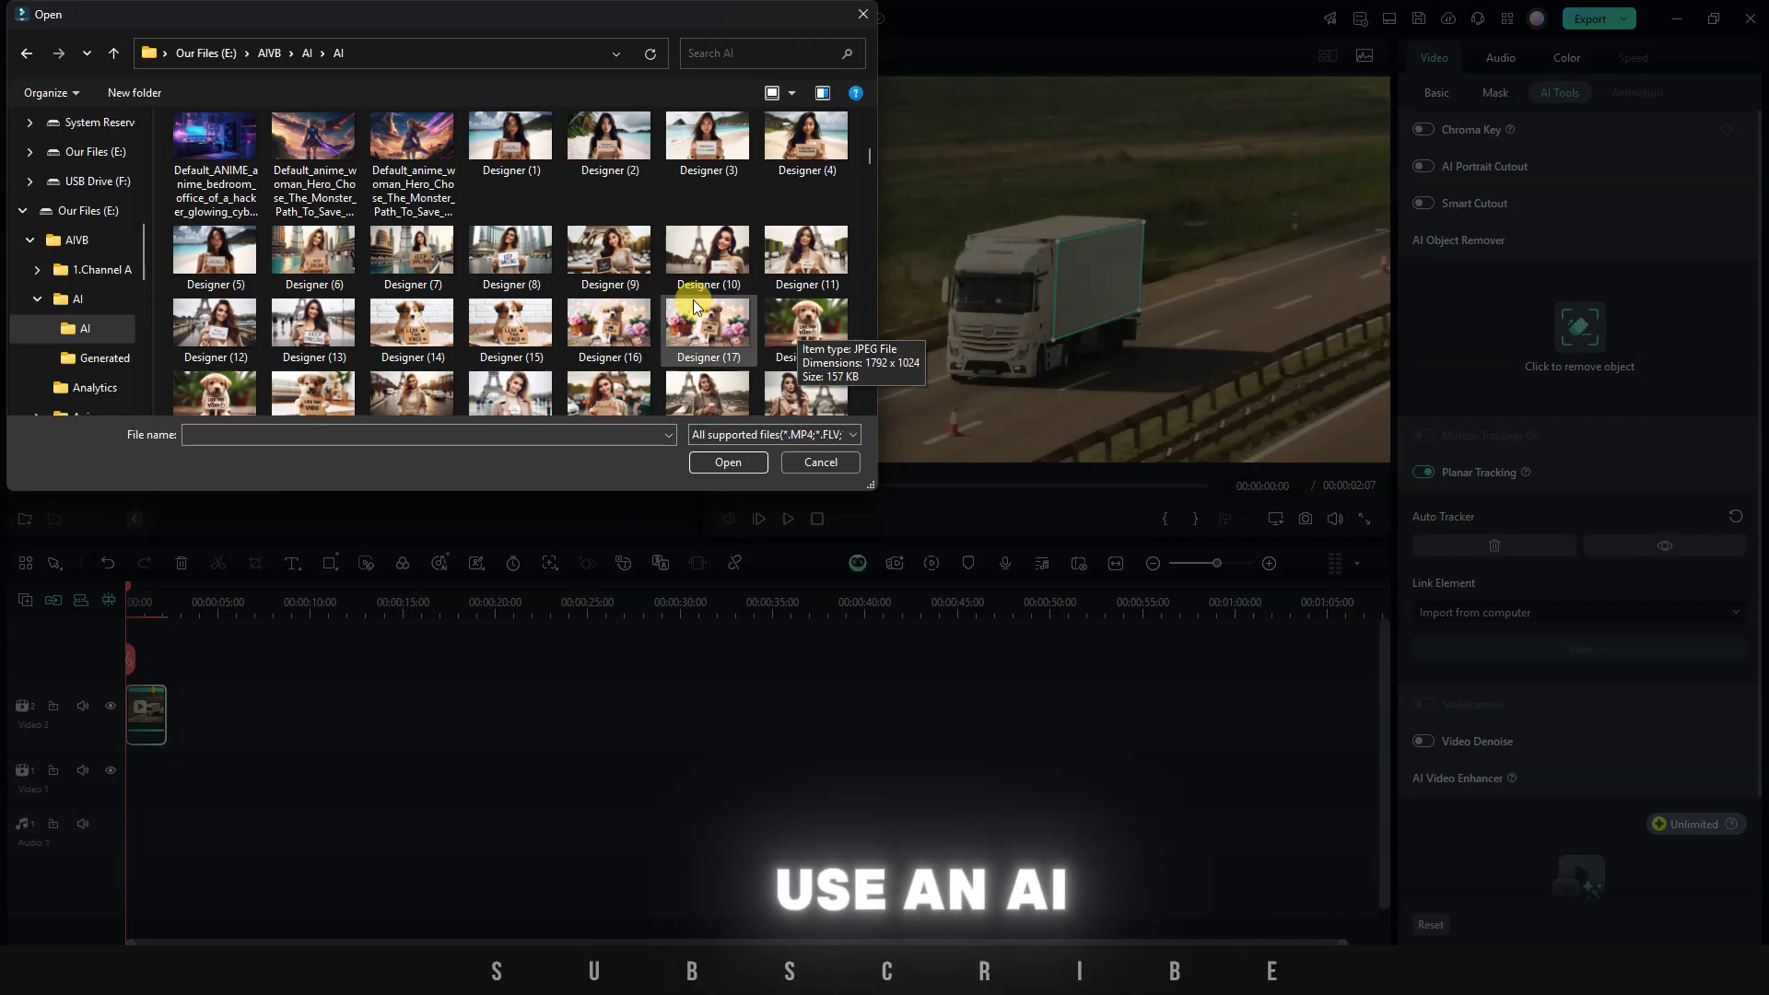
double_click(316, 261)
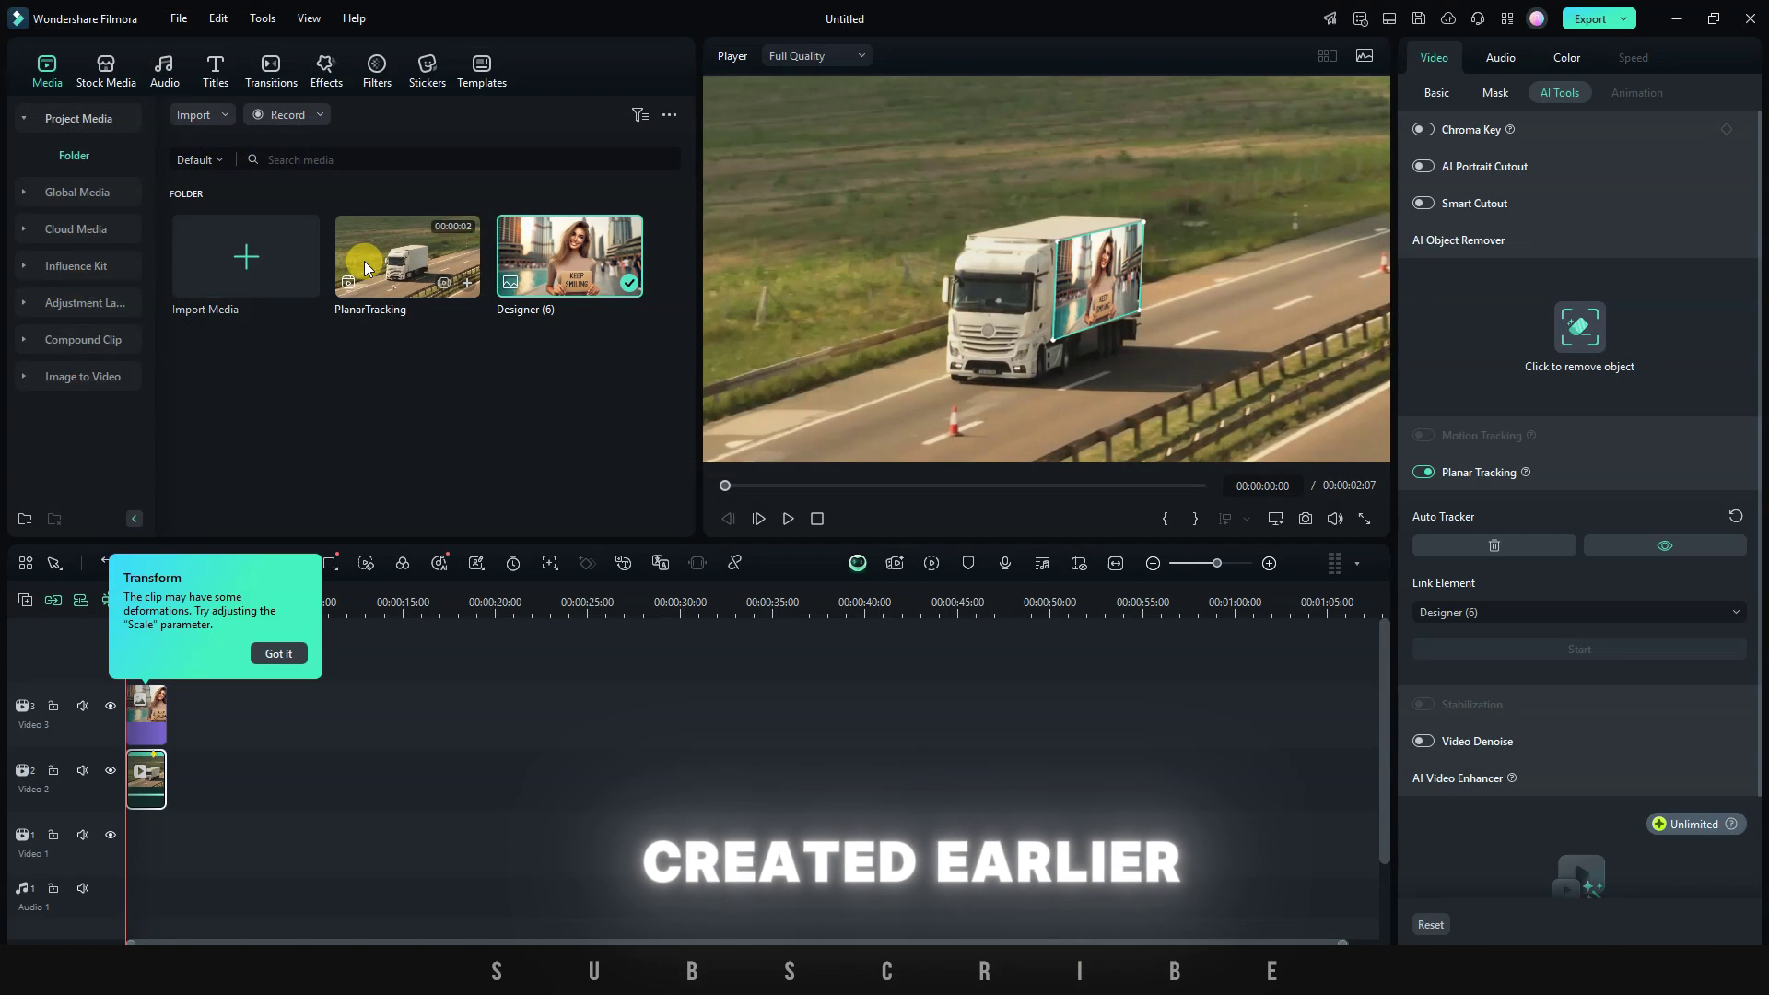
click(278, 653)
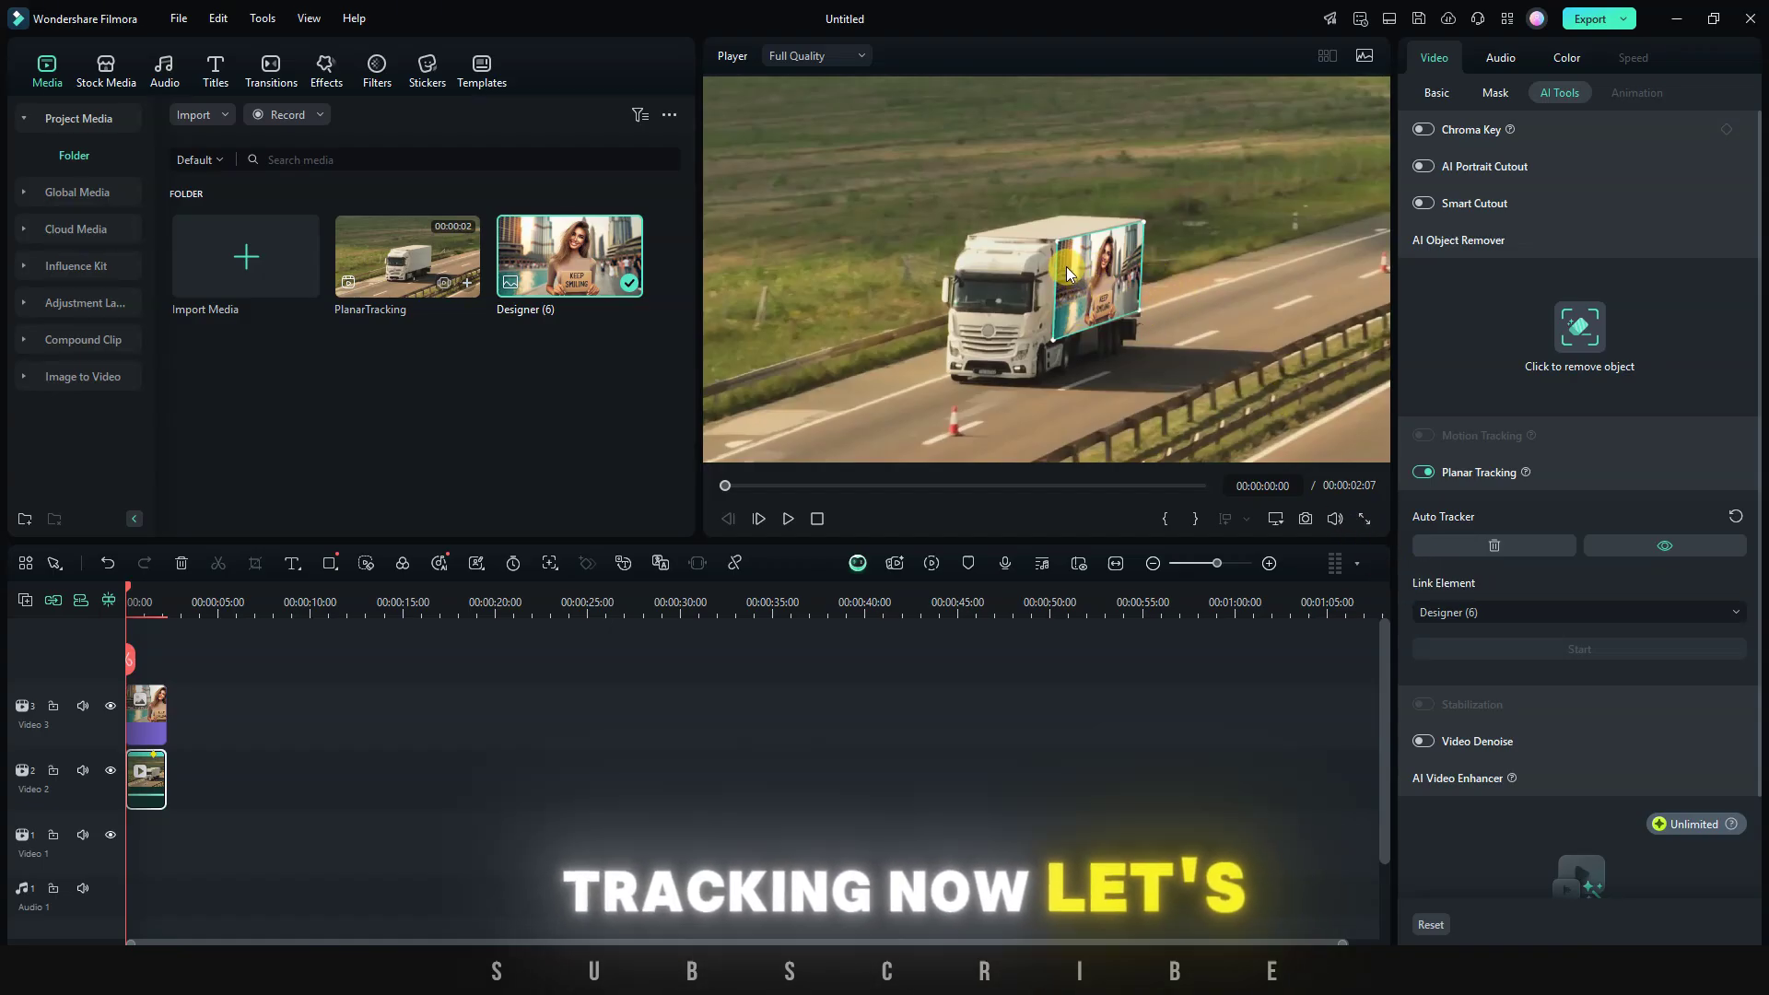
key(space)
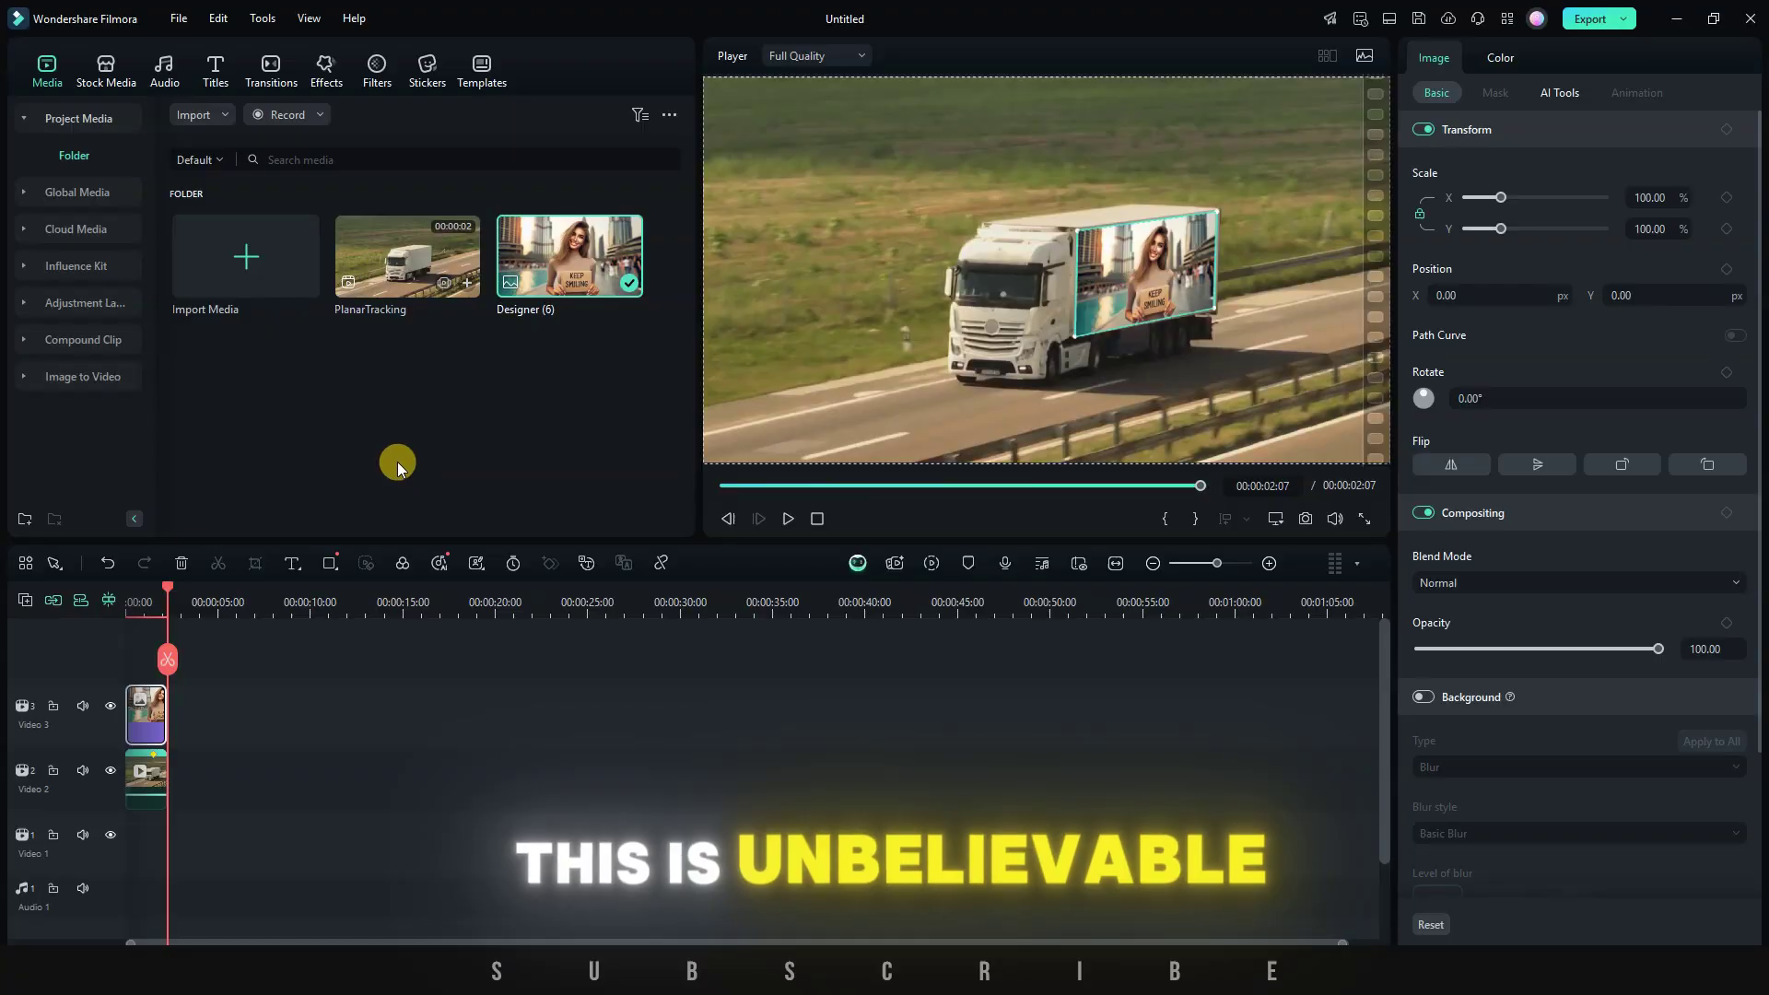
Check the Video 2 truck clip's tracked outline and preview the billboard video full screen
click(143, 791)
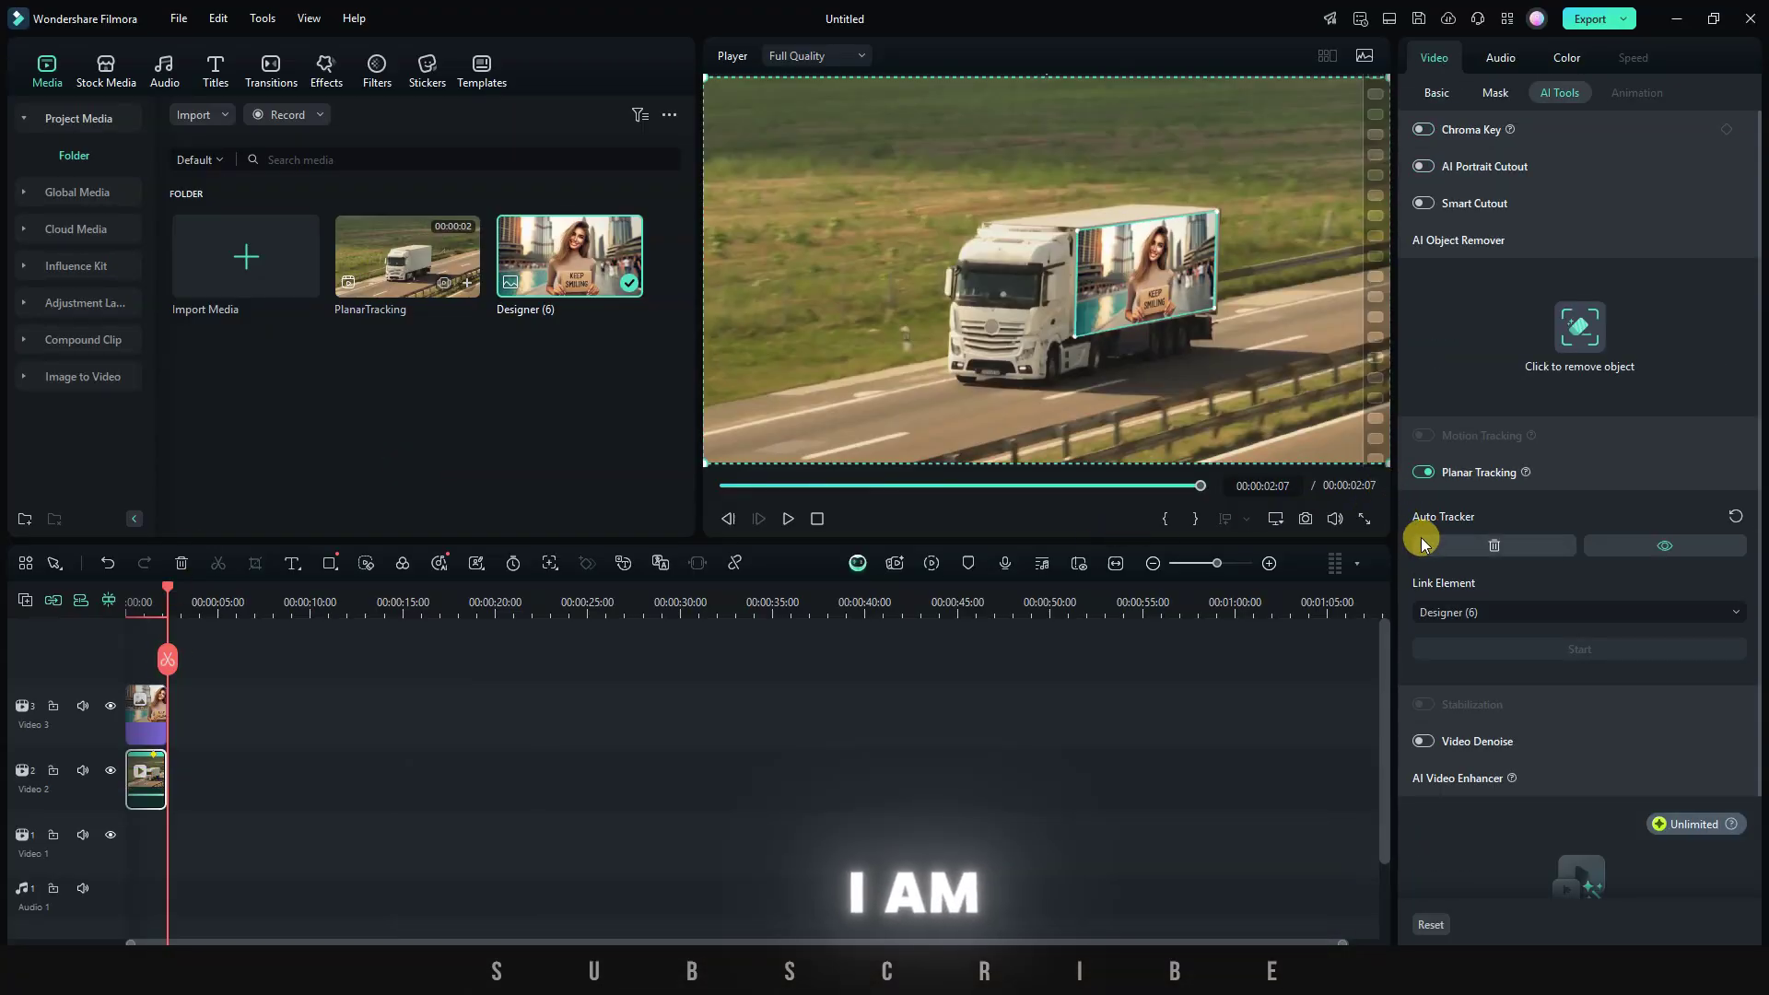
click(1670, 545)
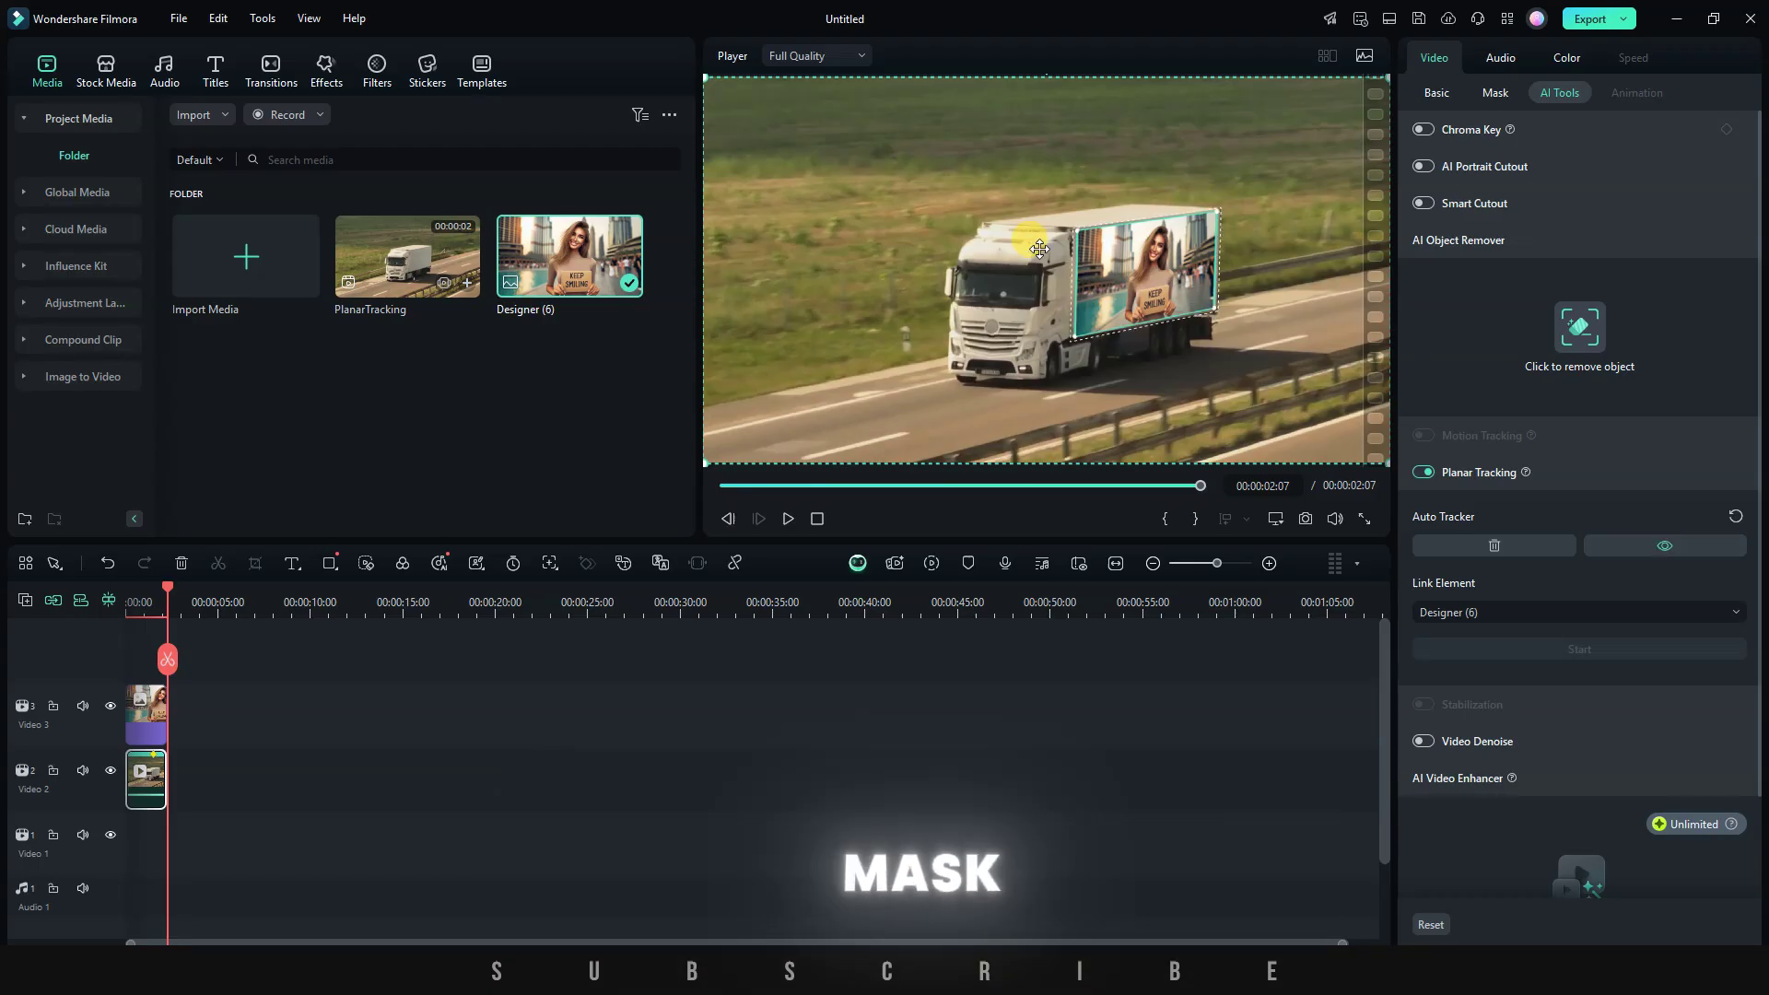
click(1670, 546)
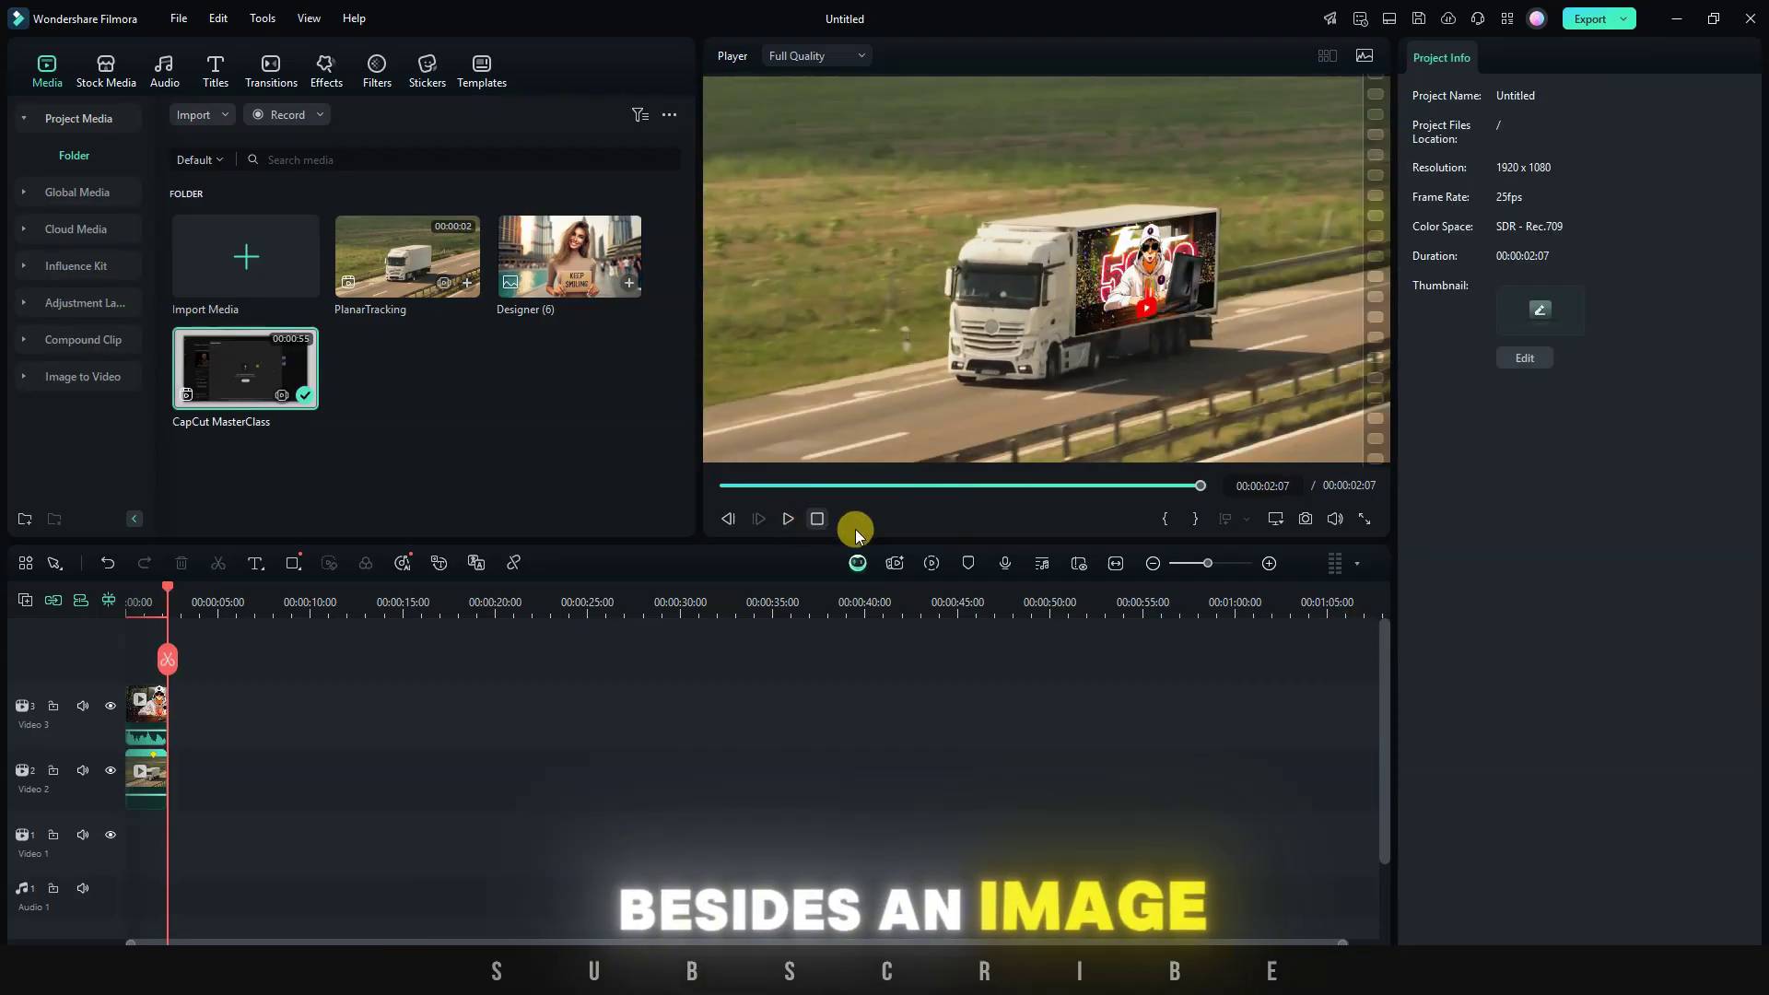
click(1360, 521)
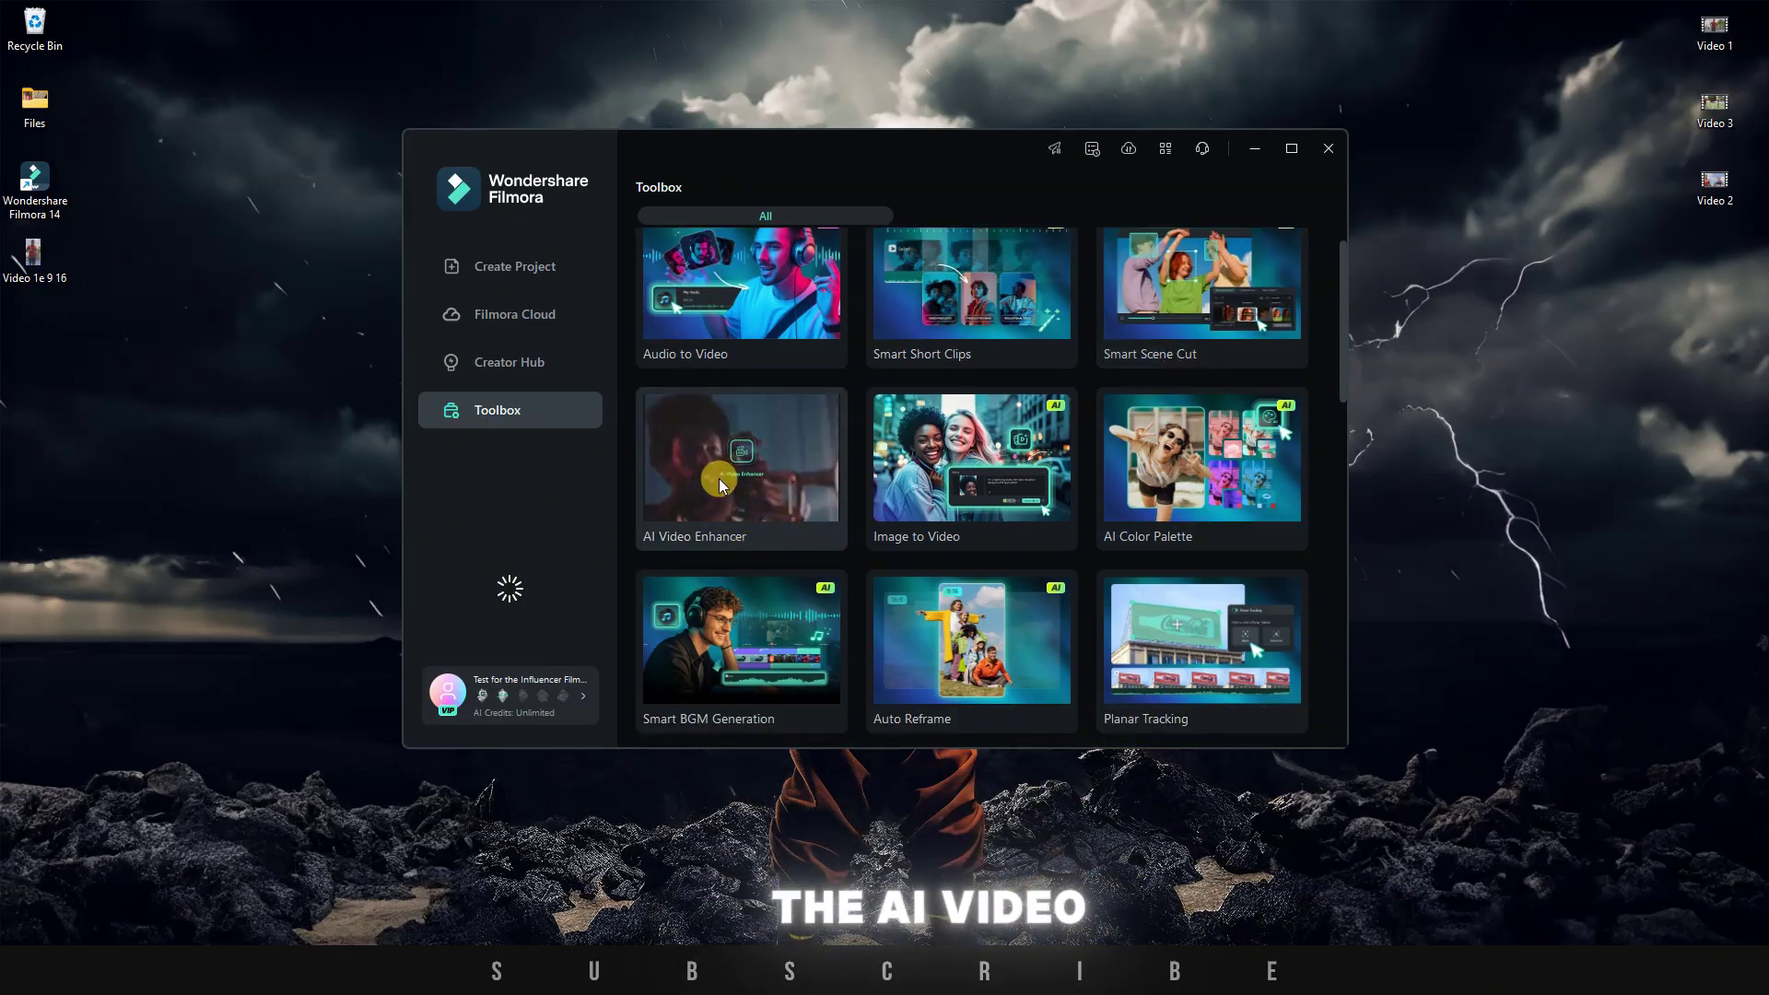
Run AI Video Enhancer on the imported 480p clip to create 480p_AIUltraHD
click(719, 478)
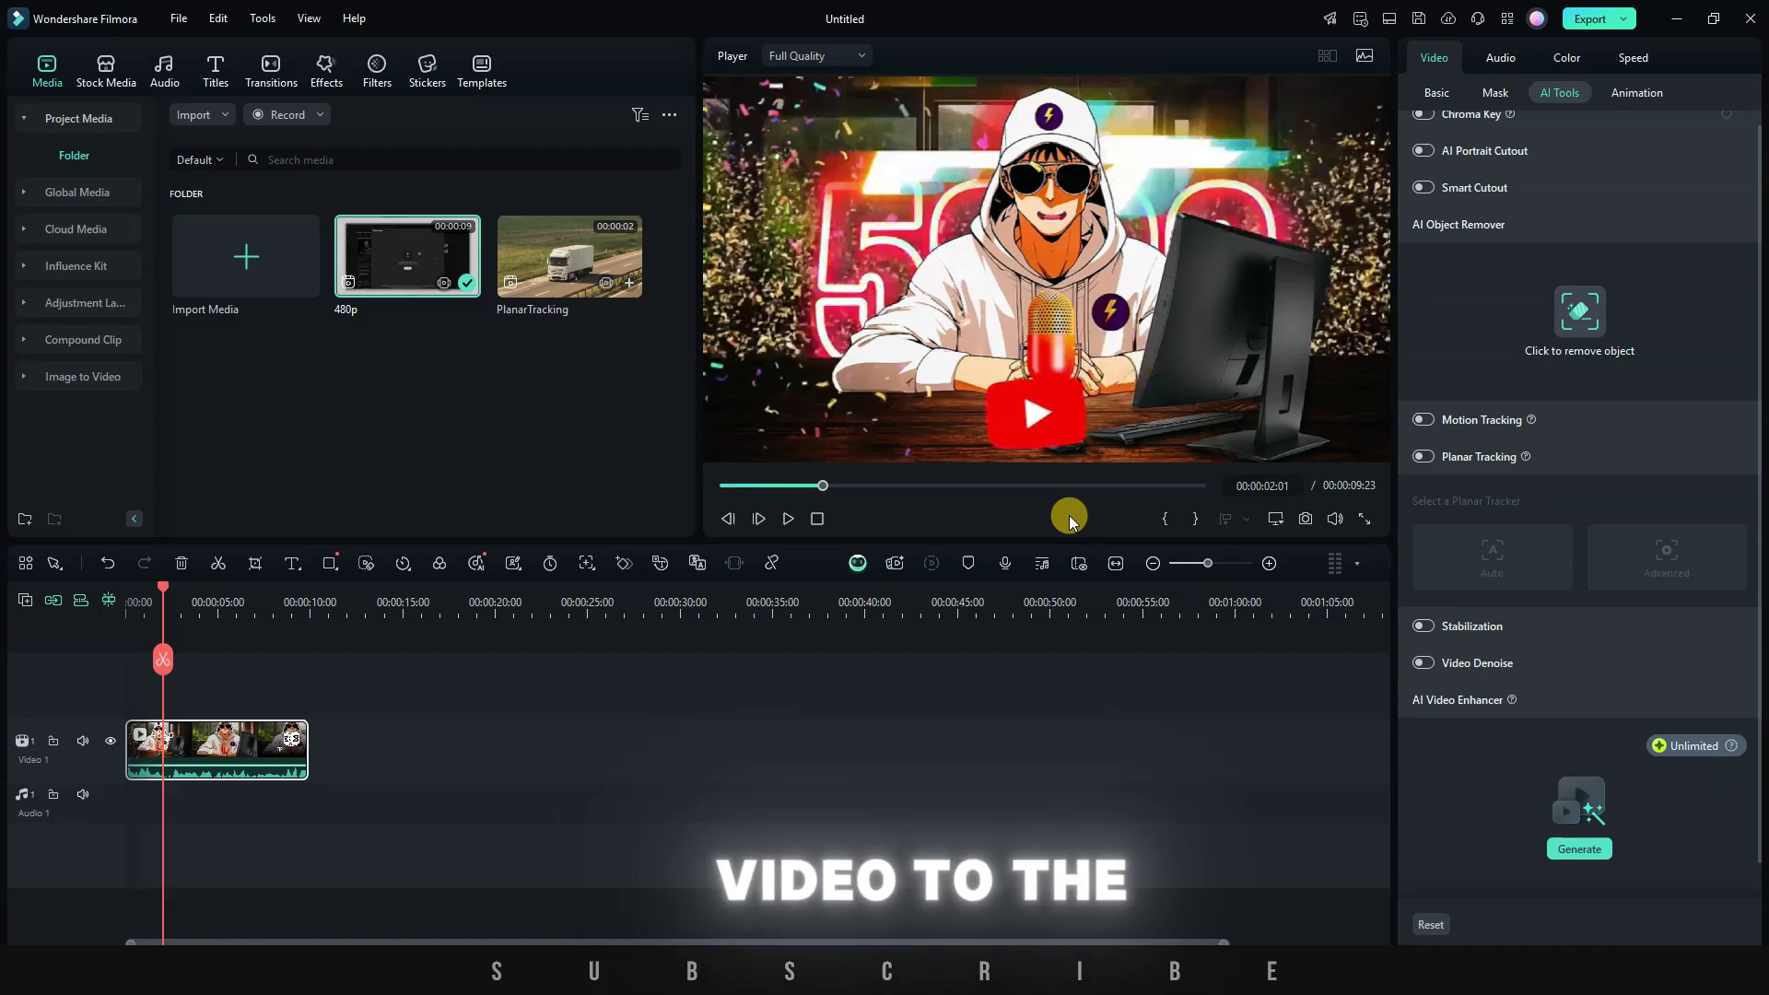
click(211, 754)
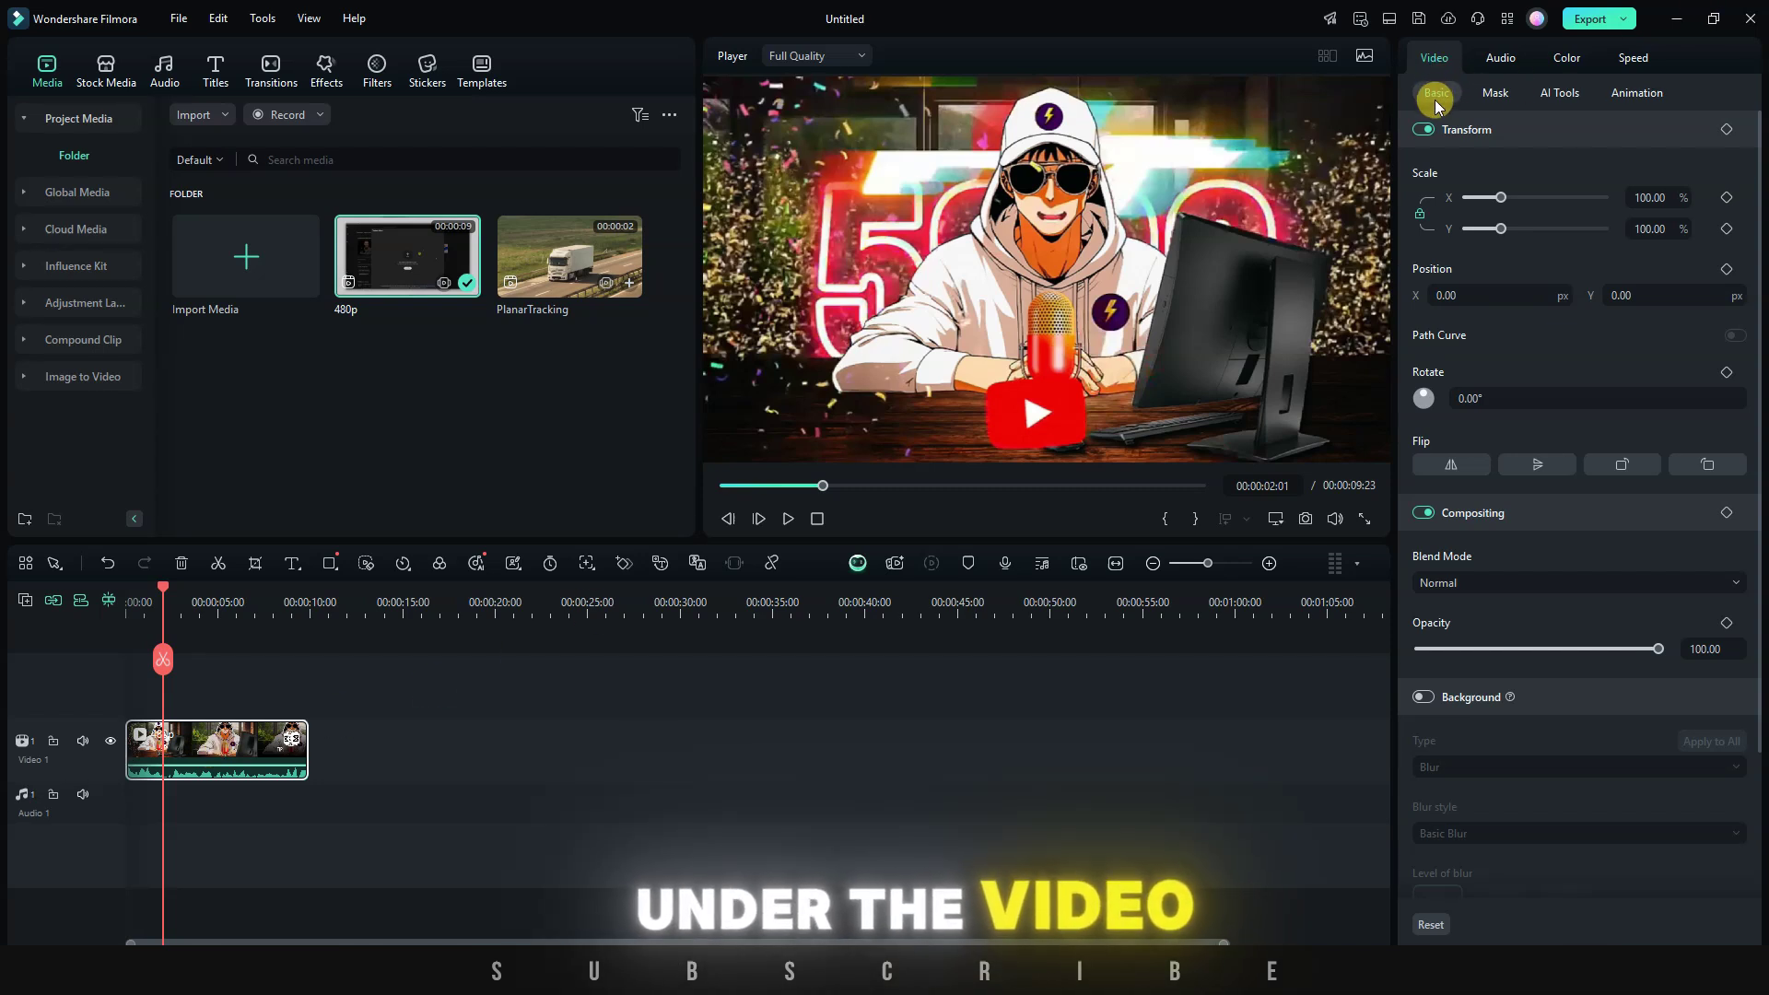
click(1560, 93)
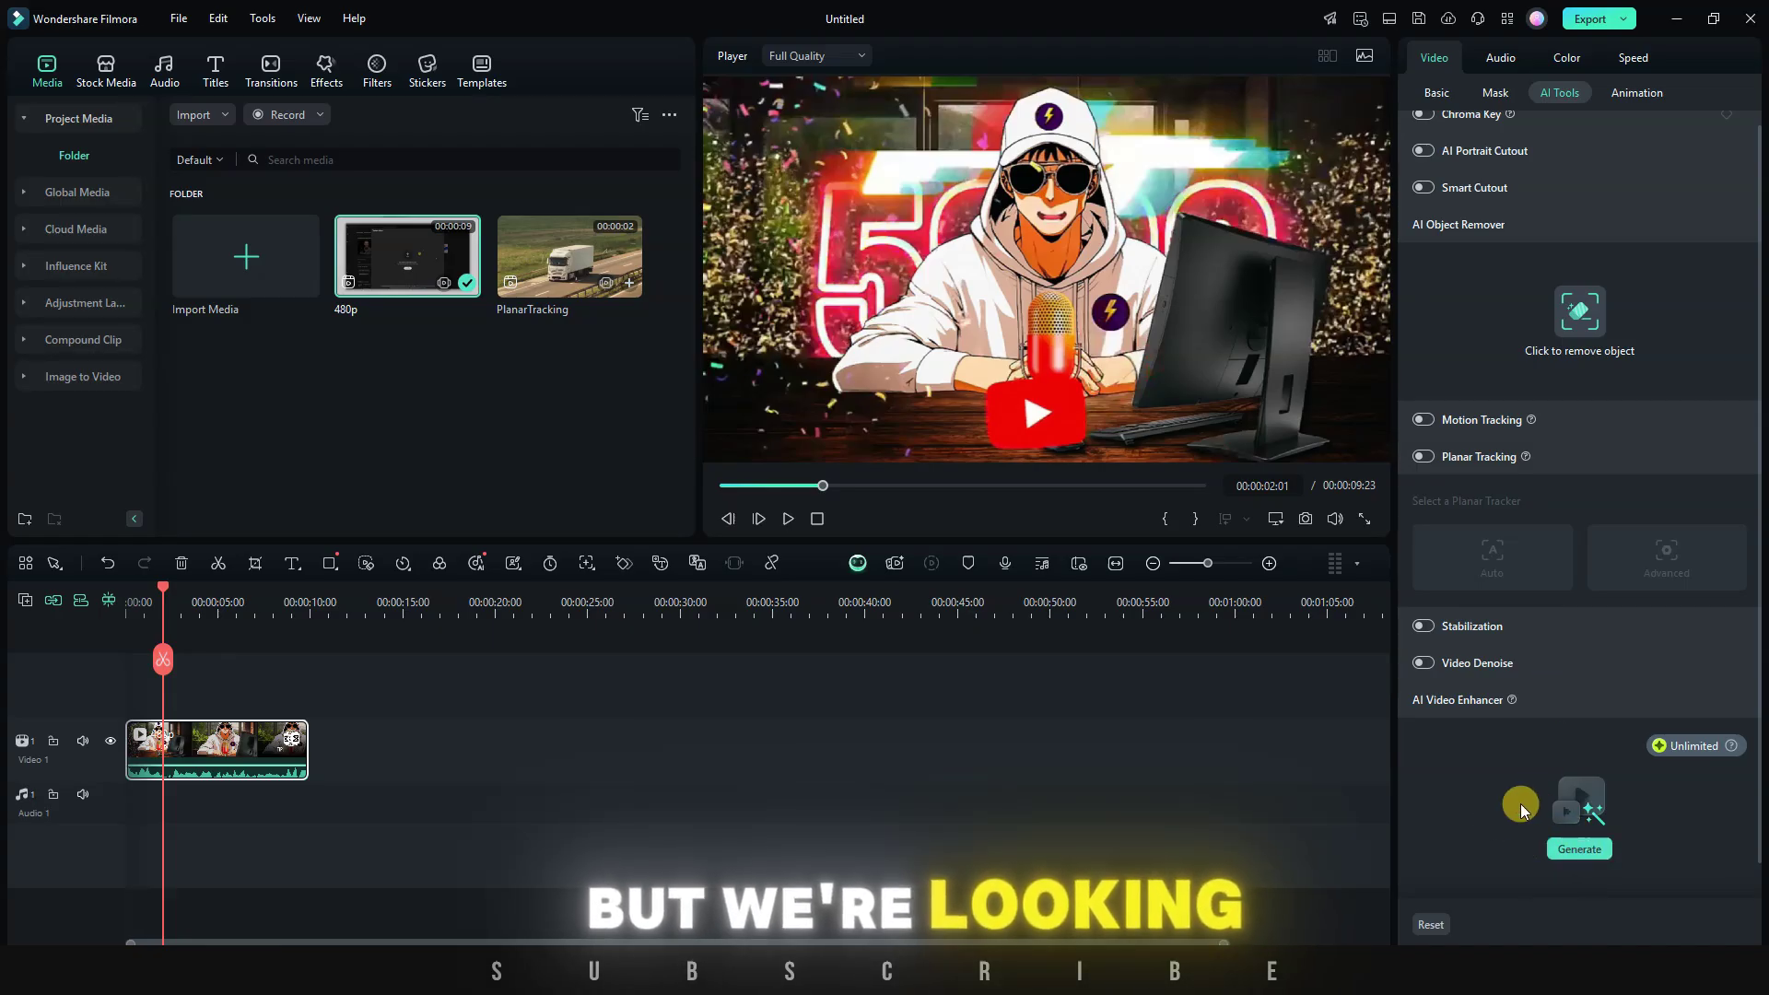
click(1581, 849)
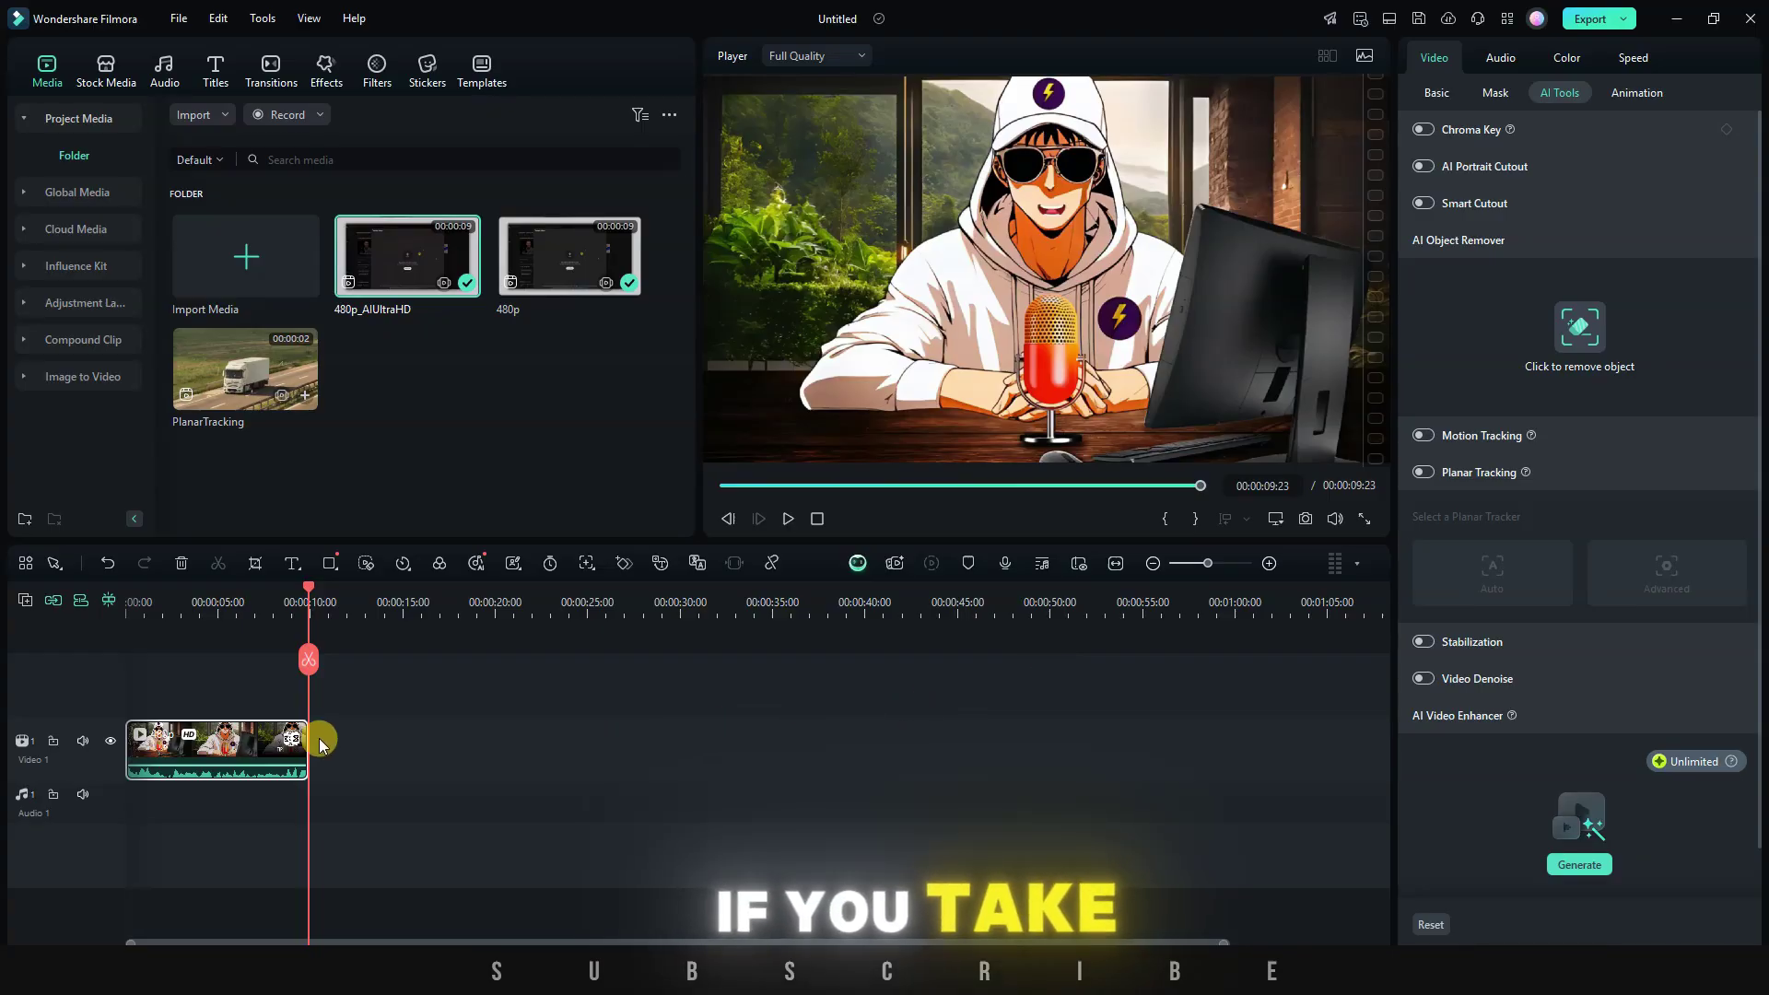
Select the enhanced 480p_AIUltraHD clip on the timeline
click(199, 735)
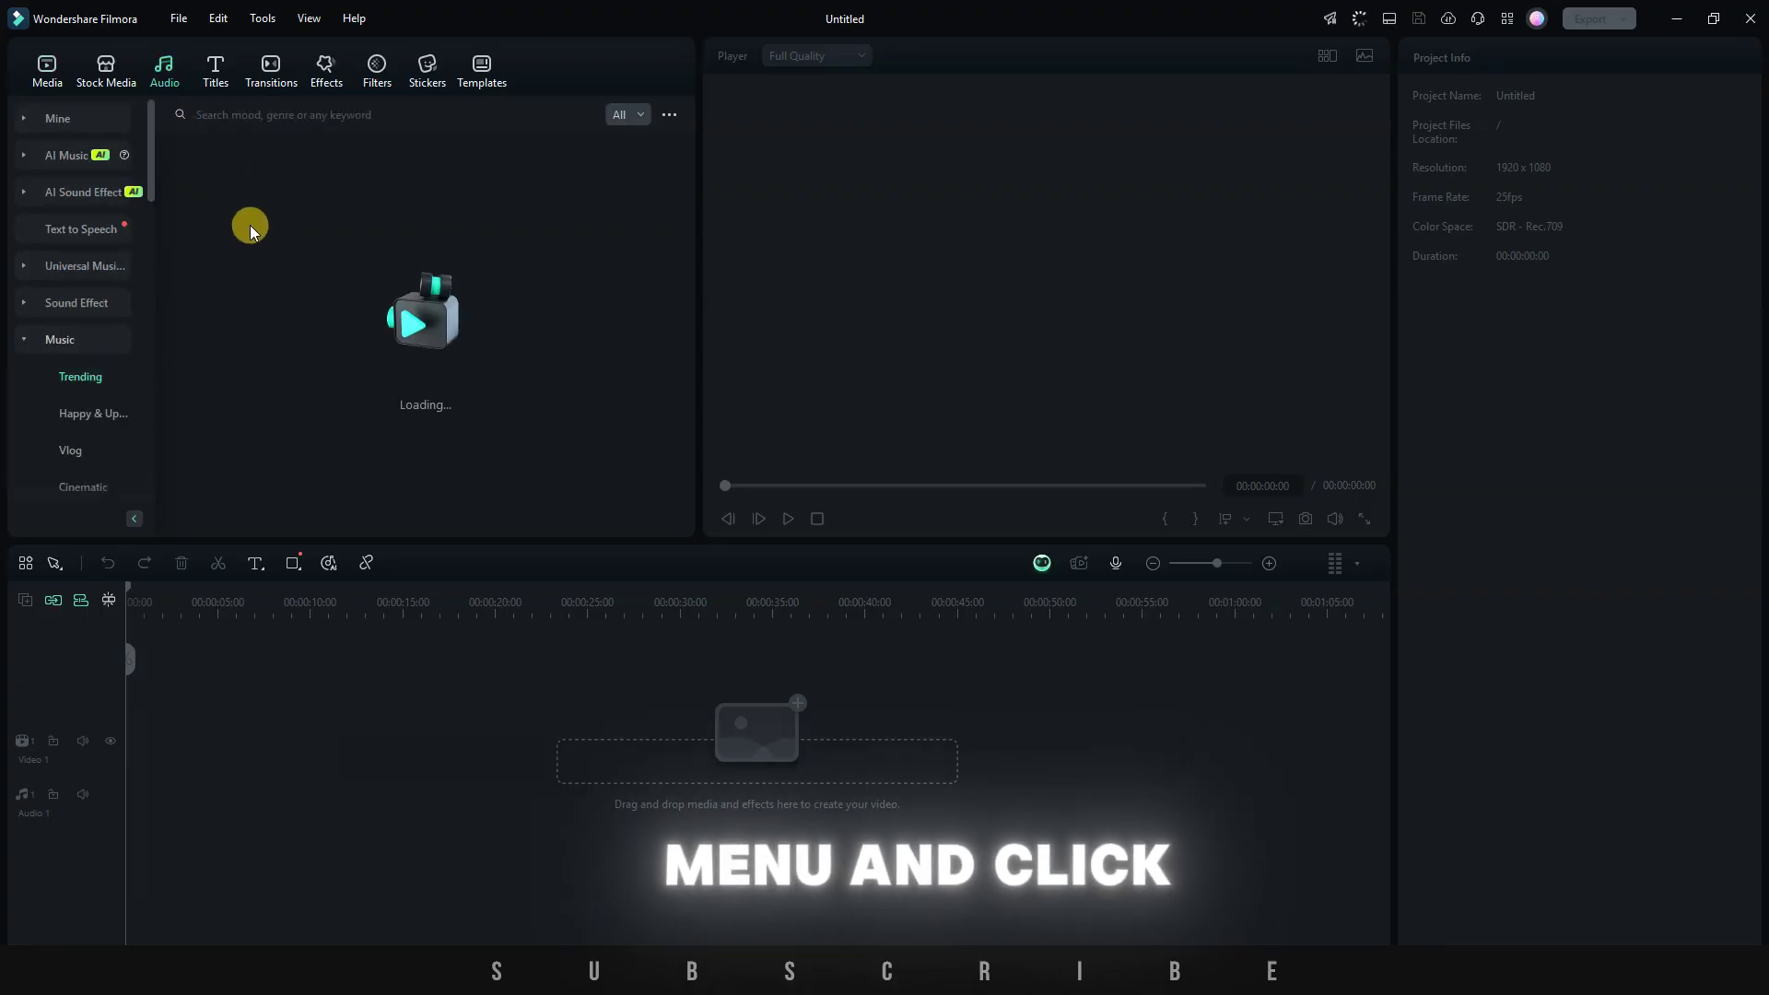
Paste the thunder description into AI Sound Effect, adjust its settings, and generate the effects
click(108, 197)
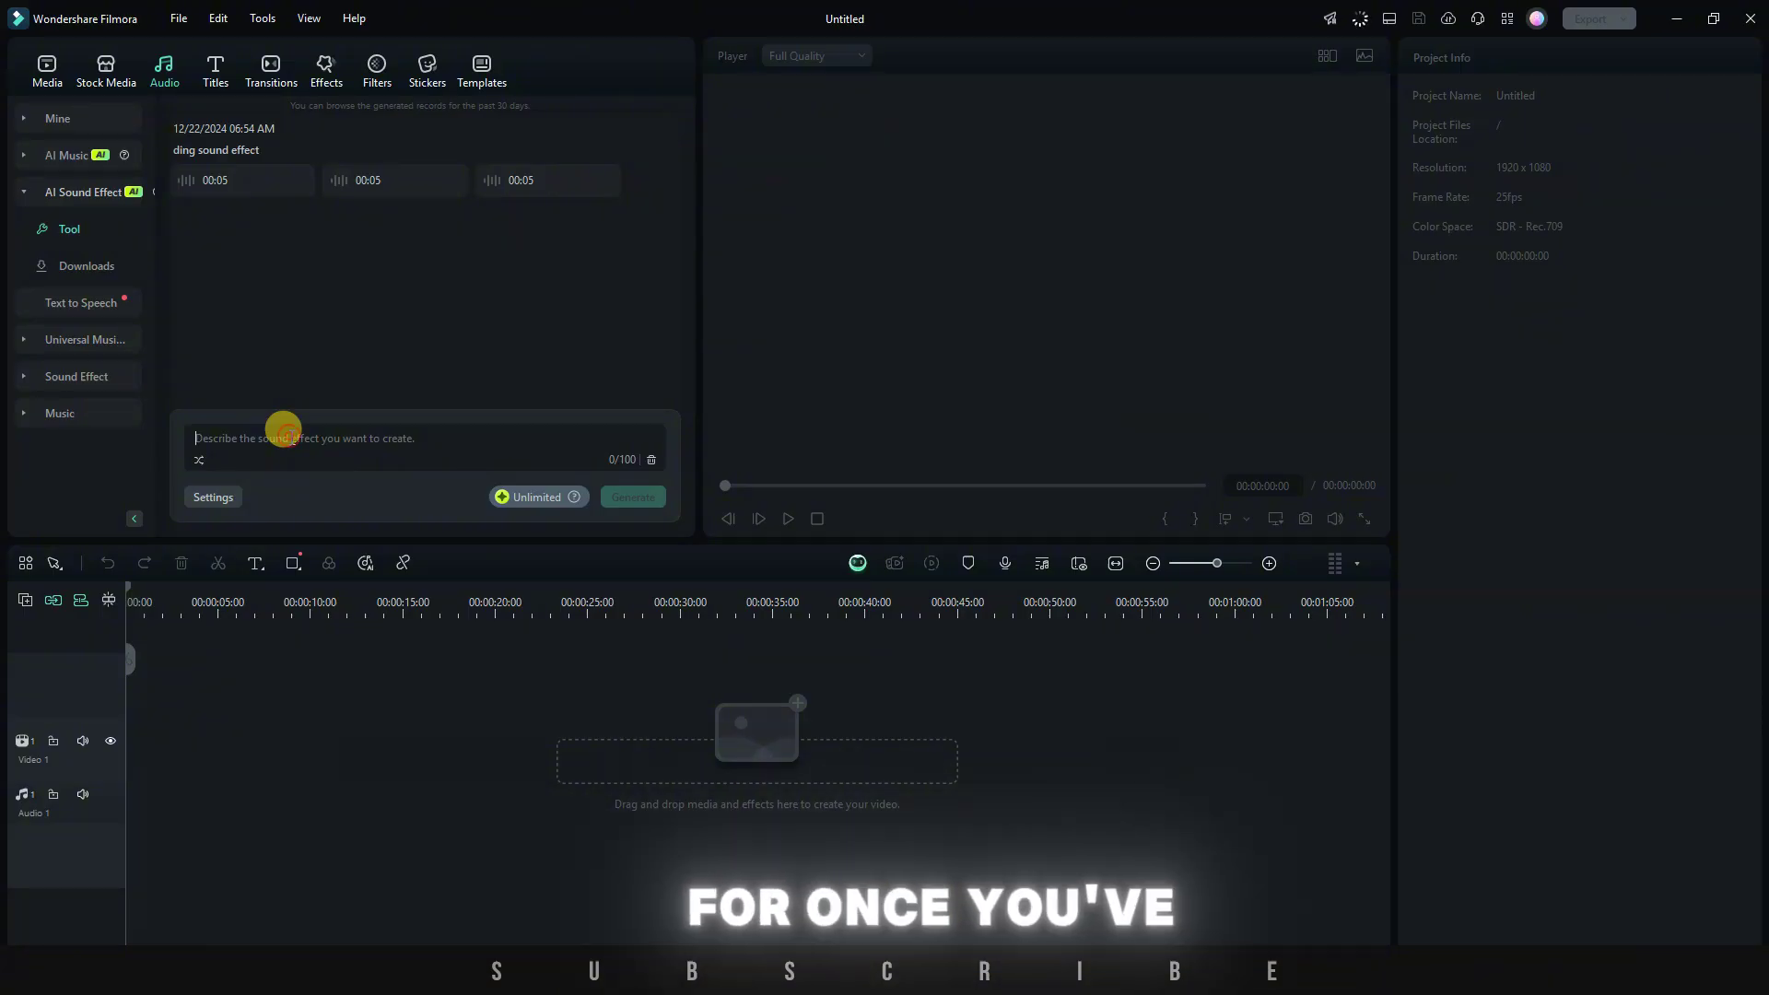
text(thunder sound effect)
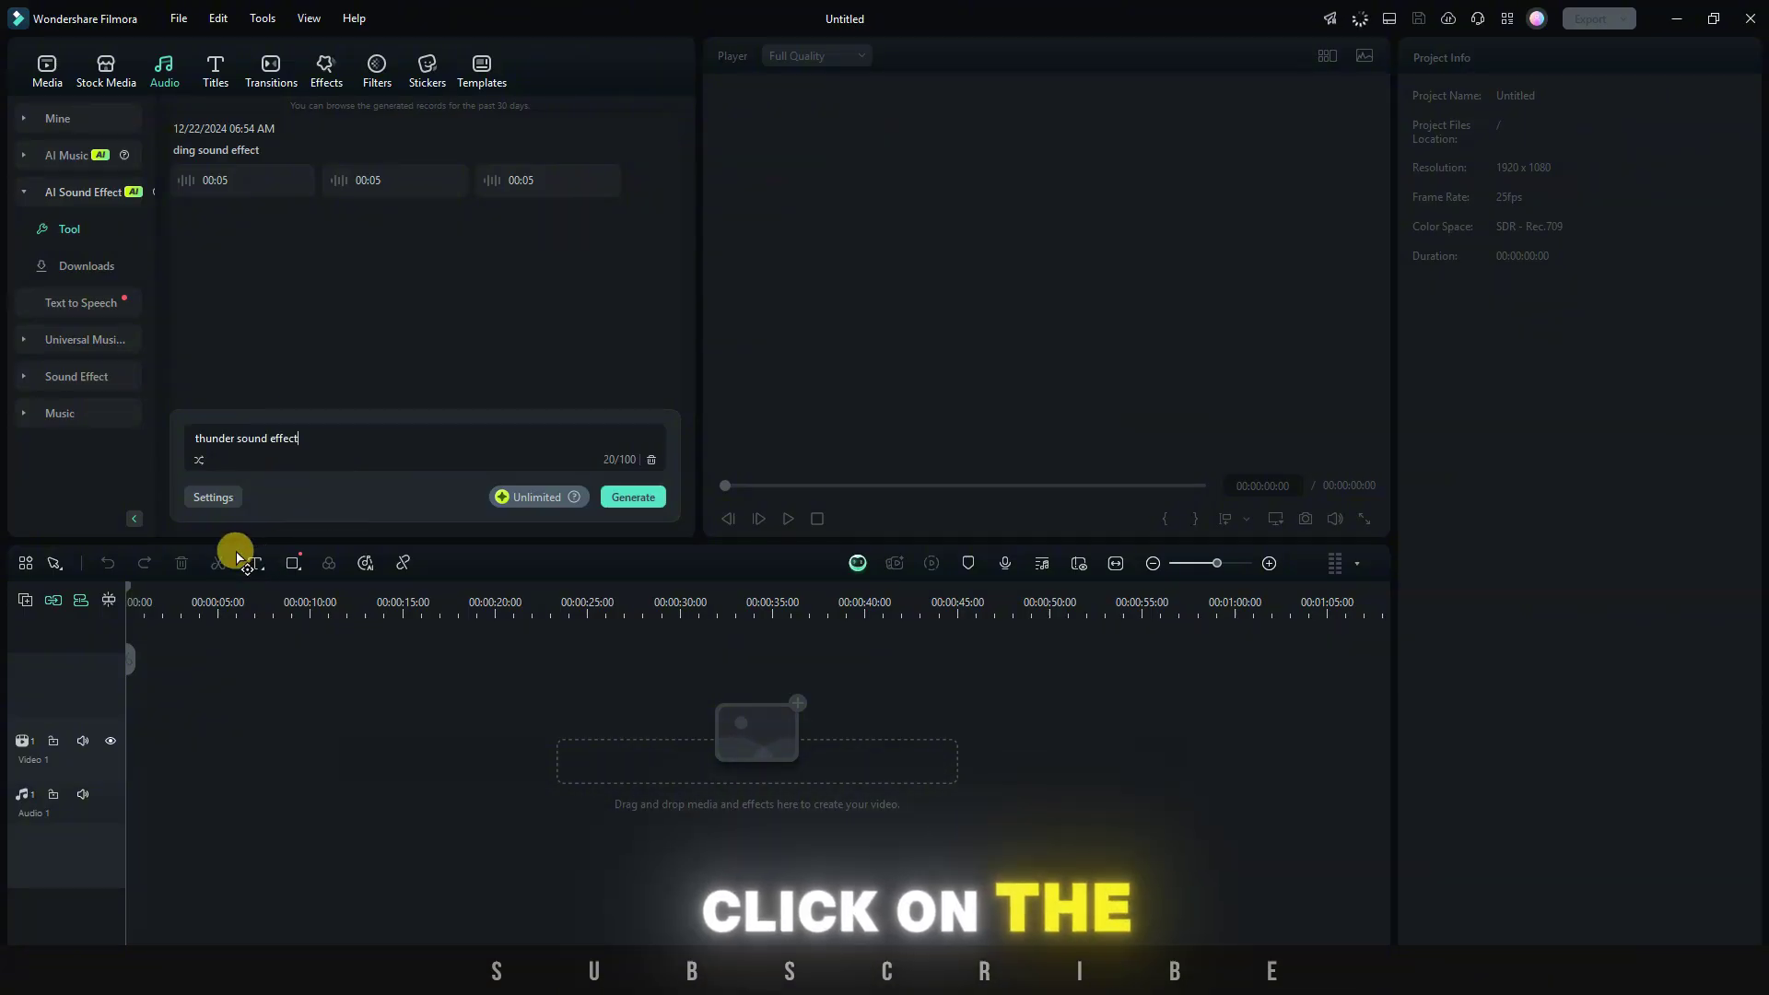
click(226, 500)
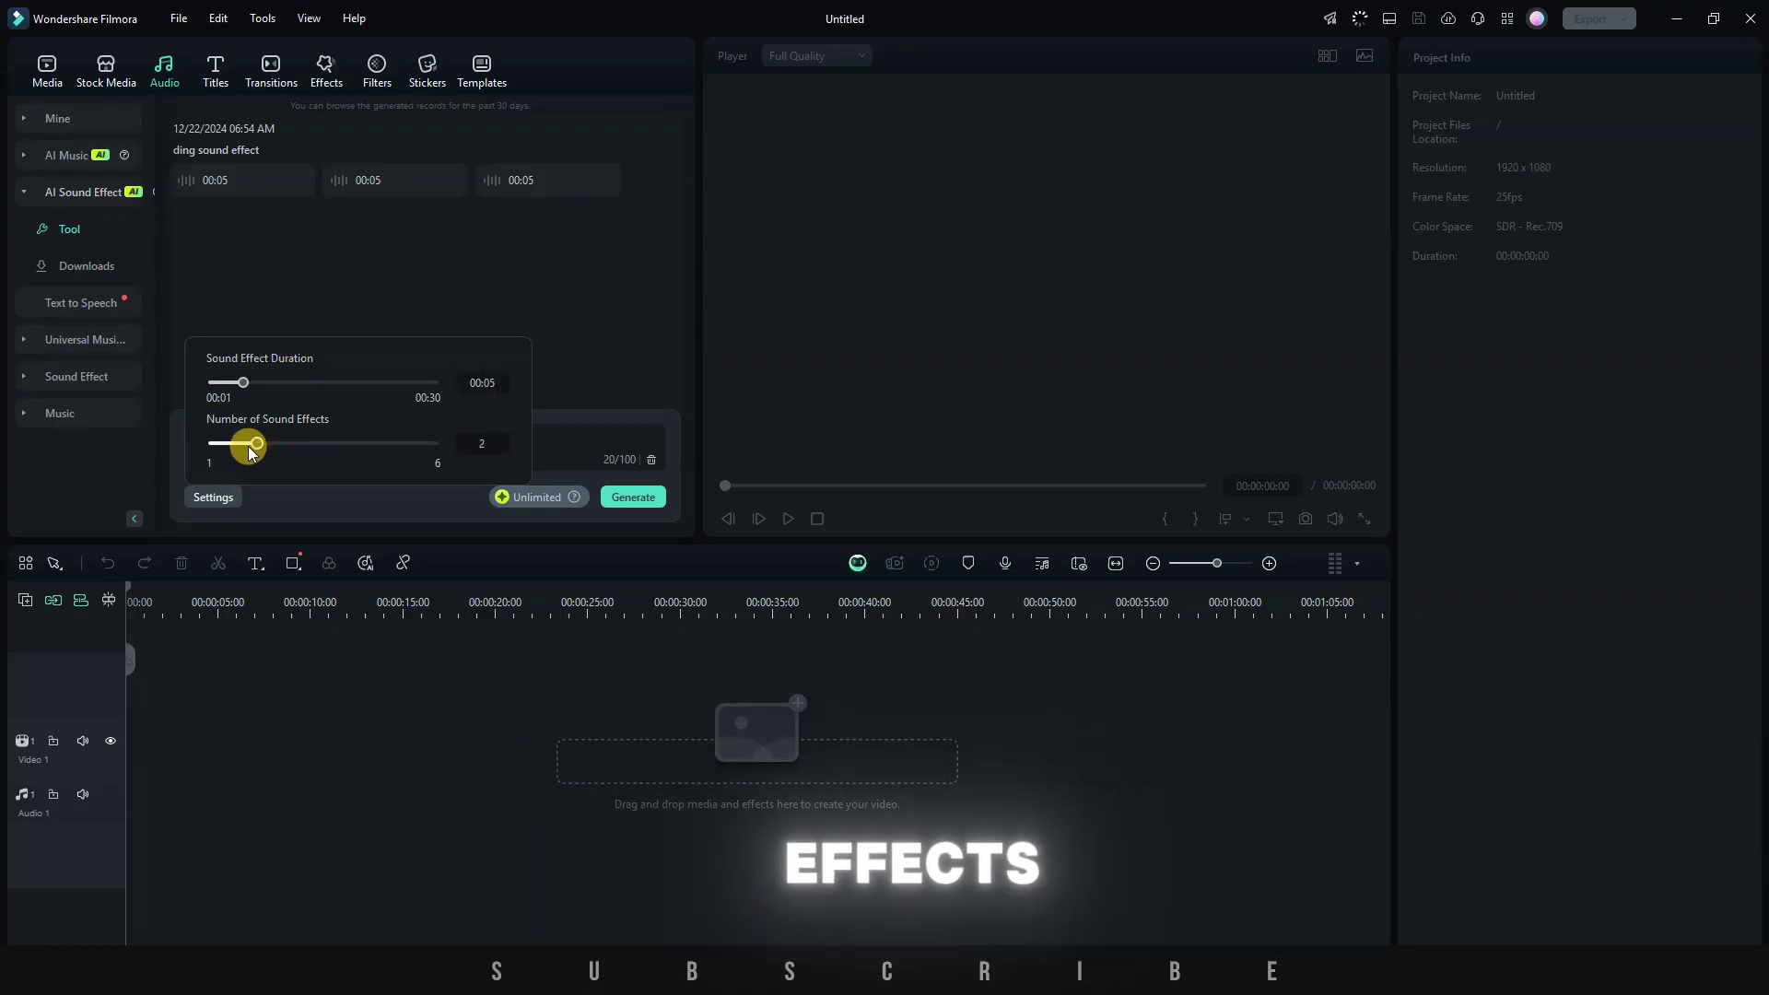
click(583, 532)
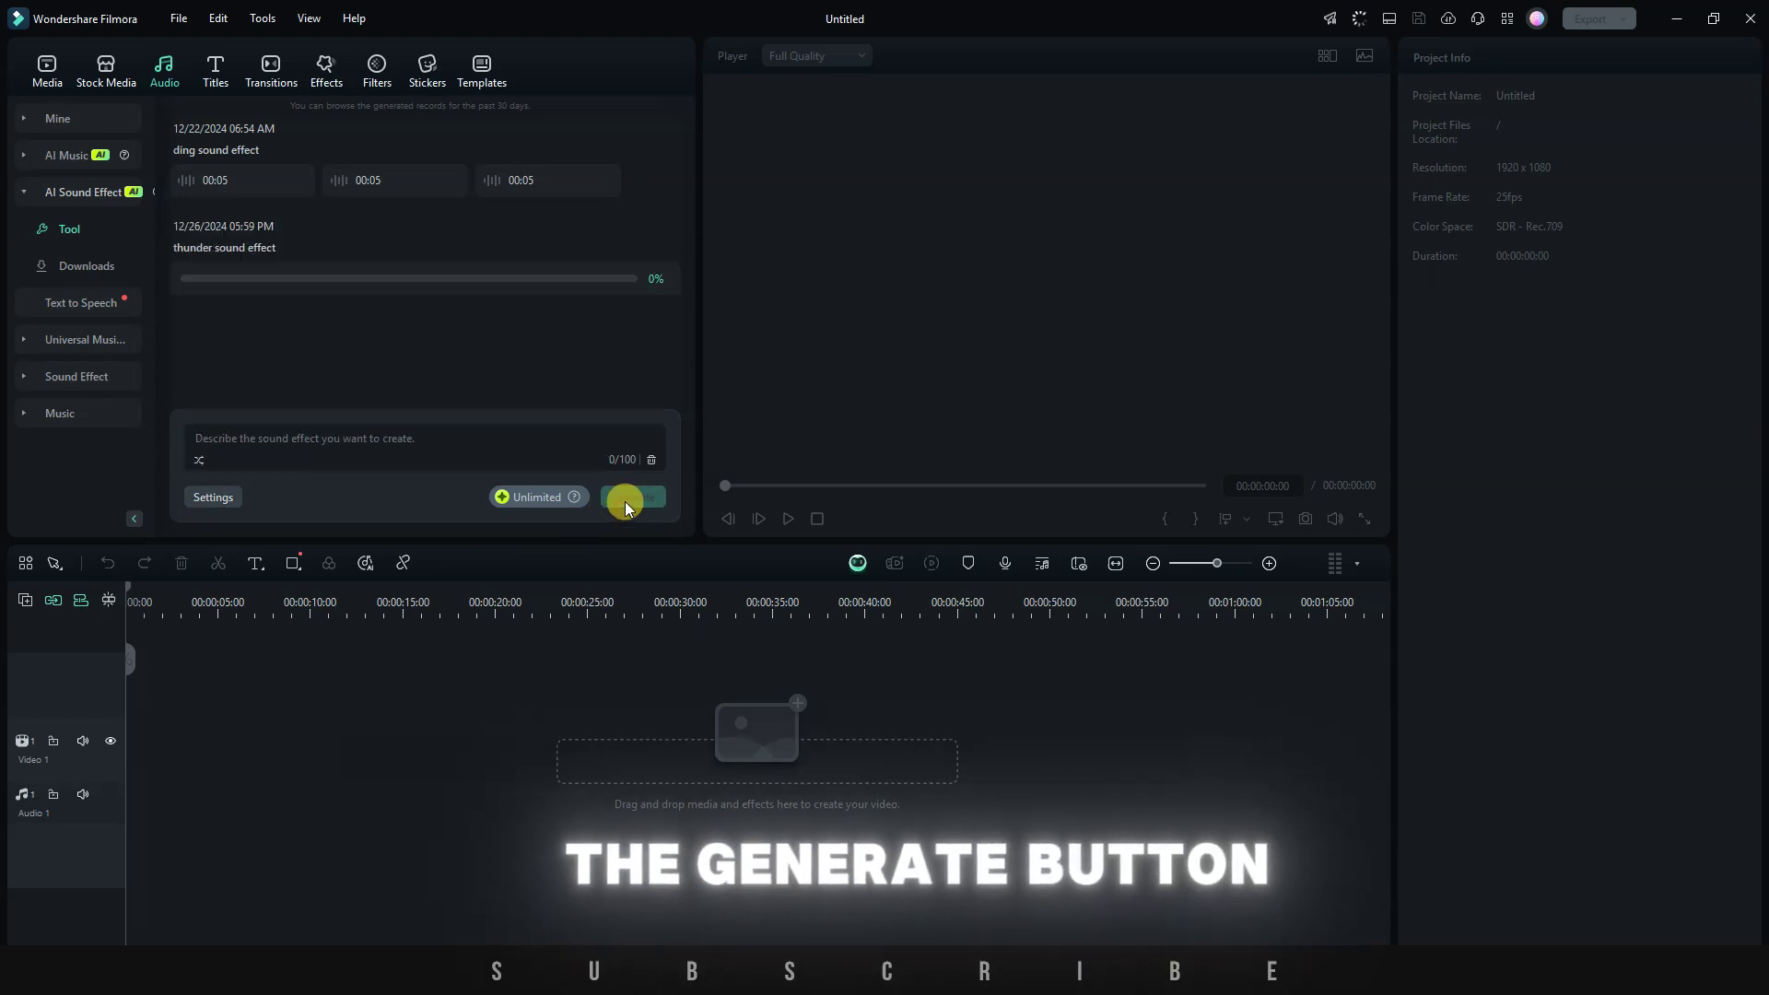
click(243, 375)
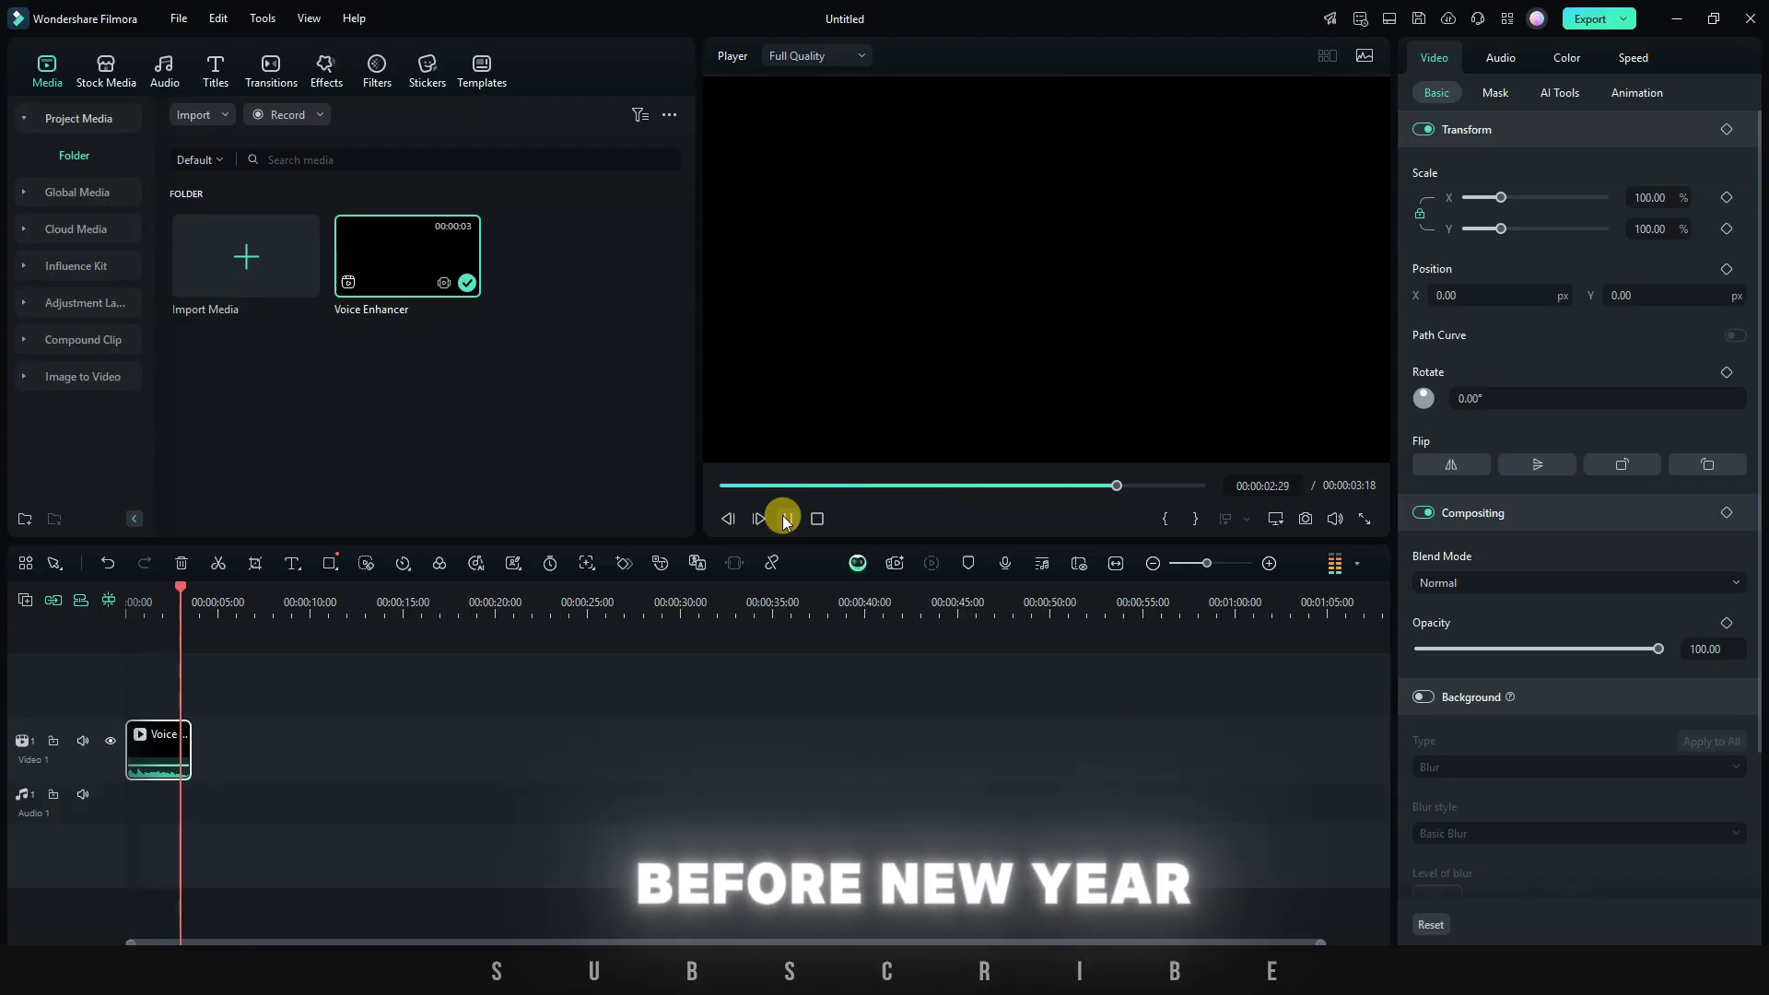
Play the Voice Enhancer clip and detach its audio onto its own track
click(784, 518)
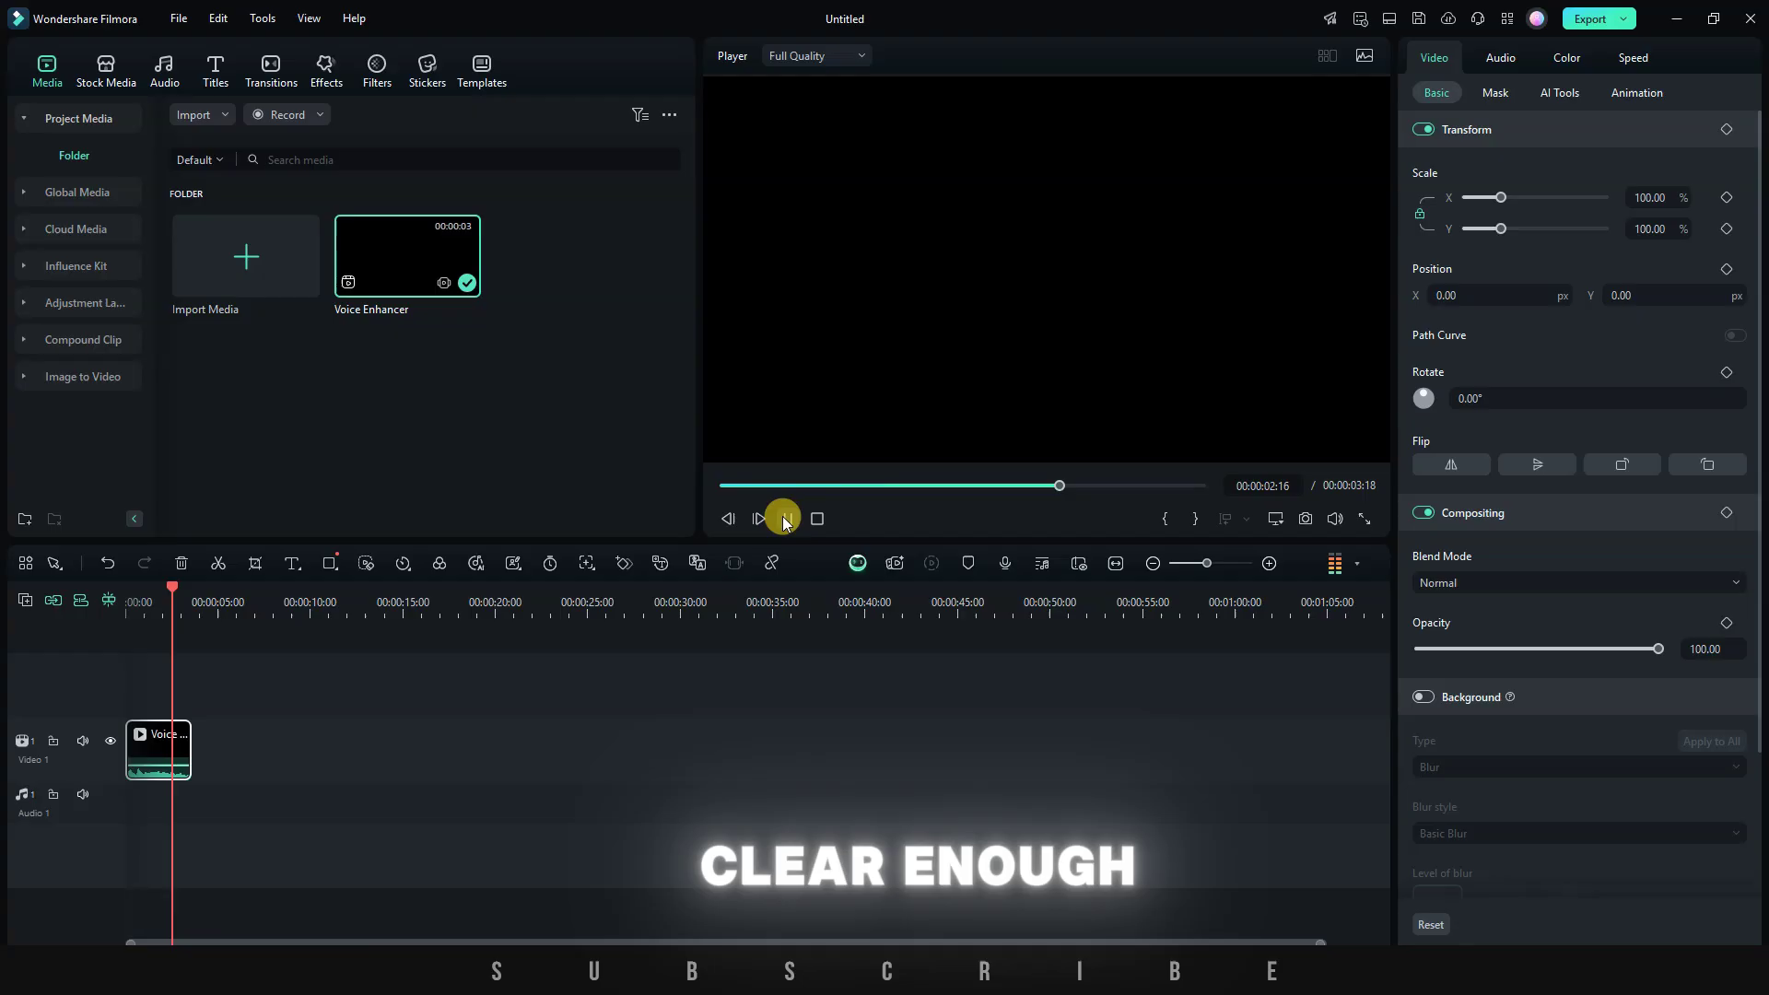
right_click(159, 743)
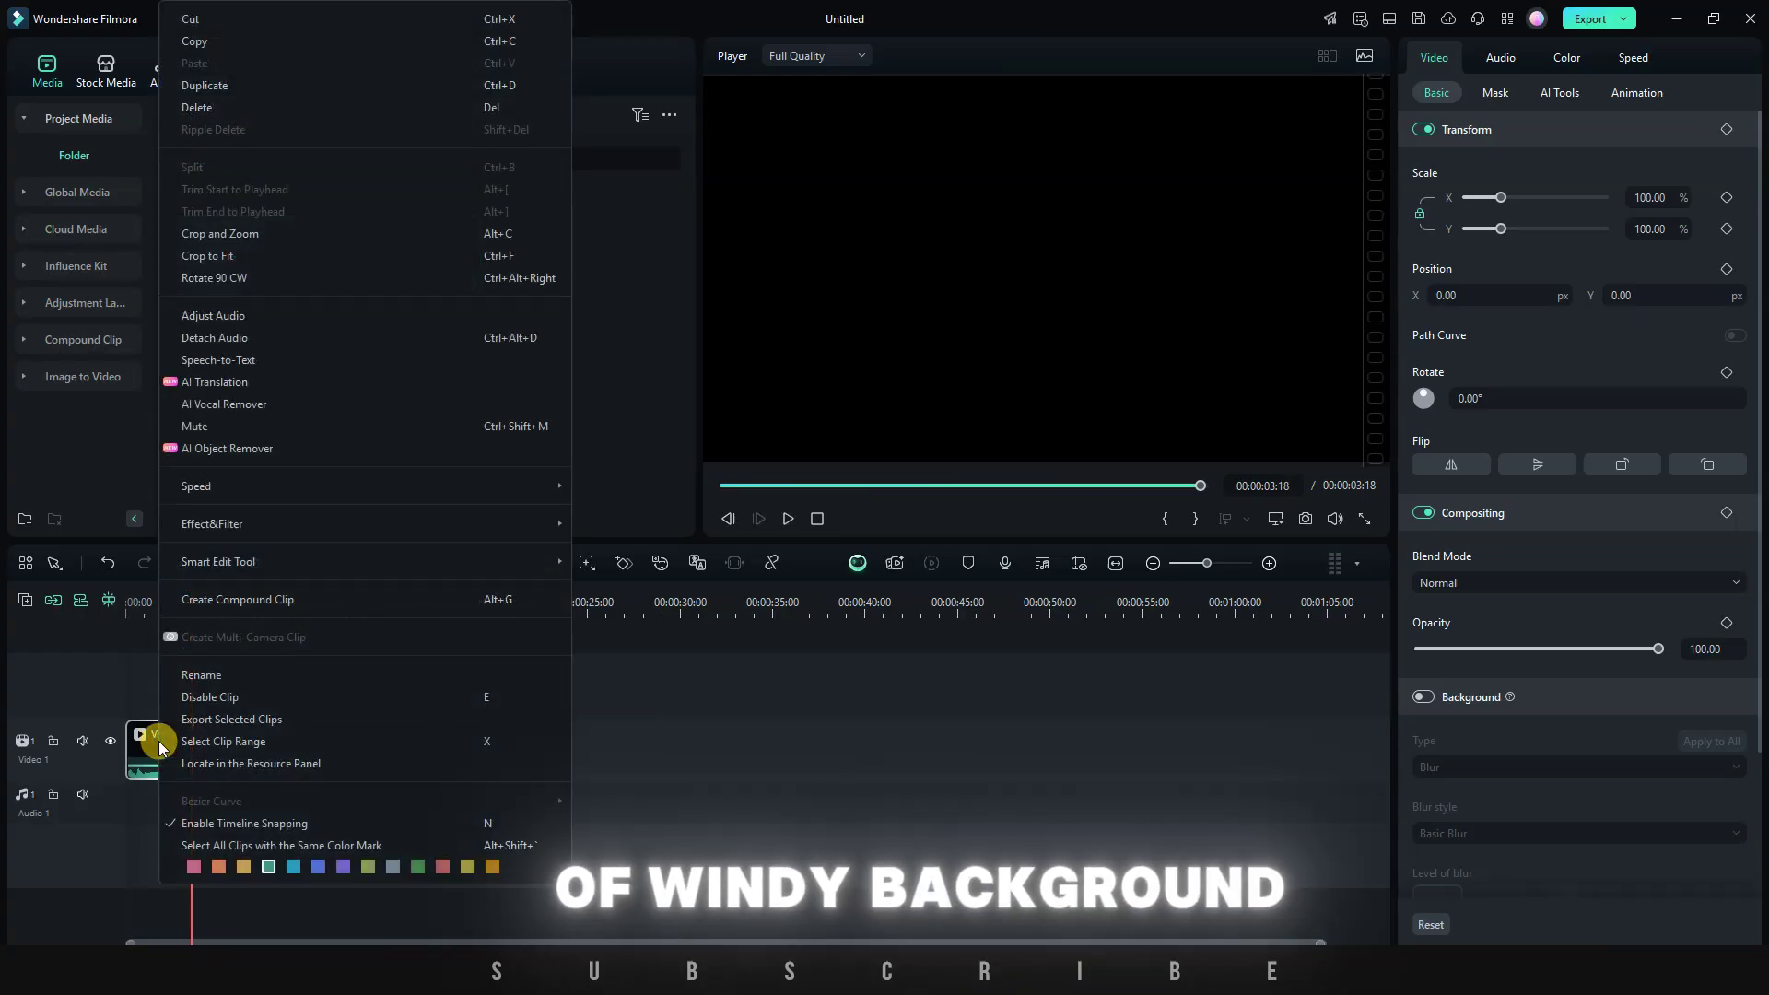
click(338, 337)
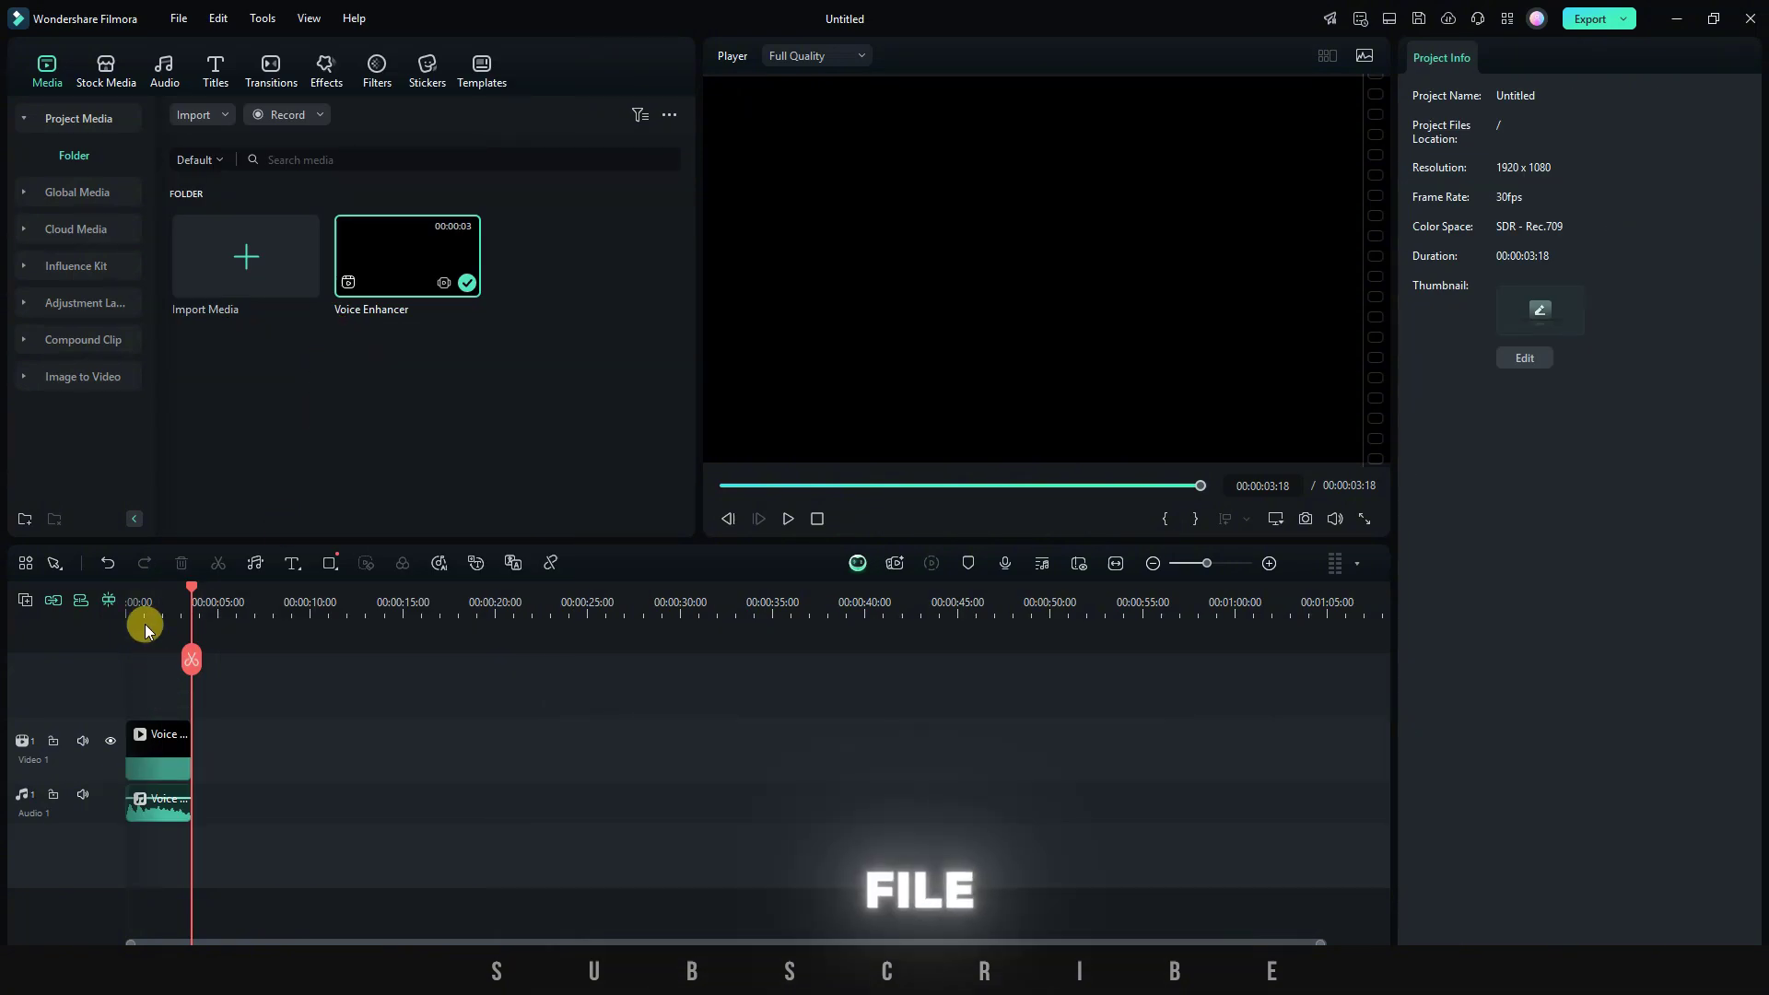
Select the detached audio on Audio 1 and scroll its settings down to AI Voice Enhancer
click(160, 808)
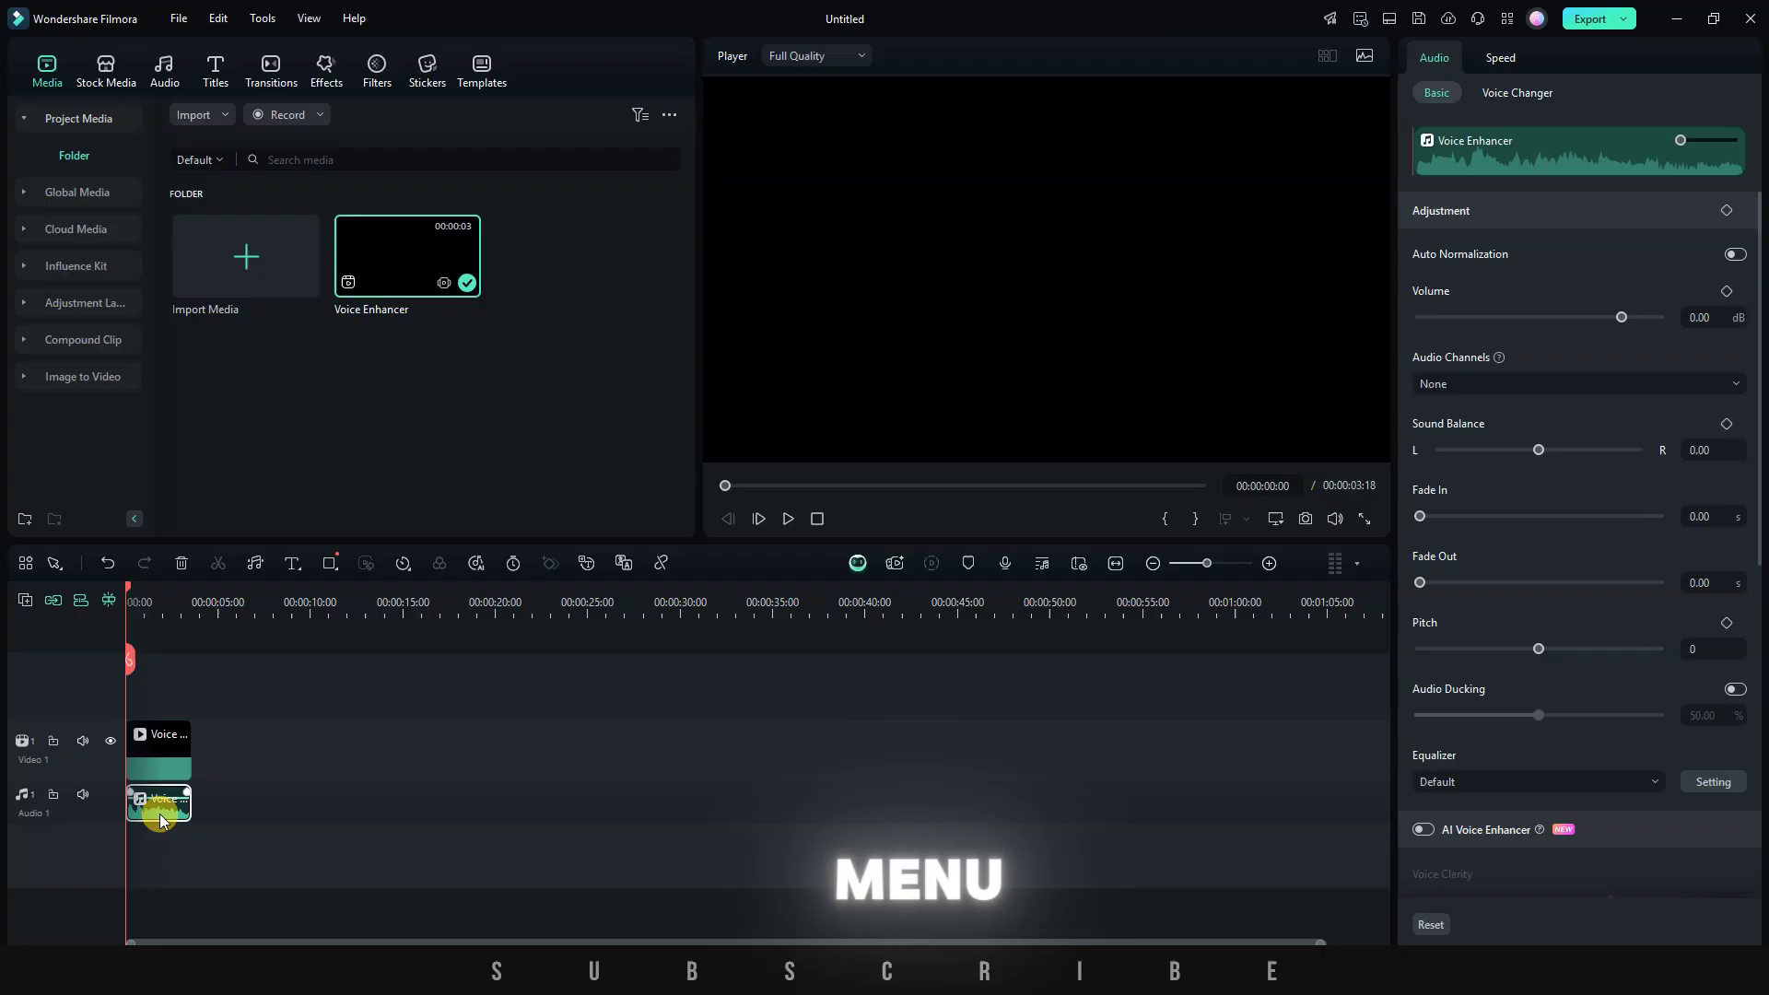
scroll(1596, 773, down, 2)
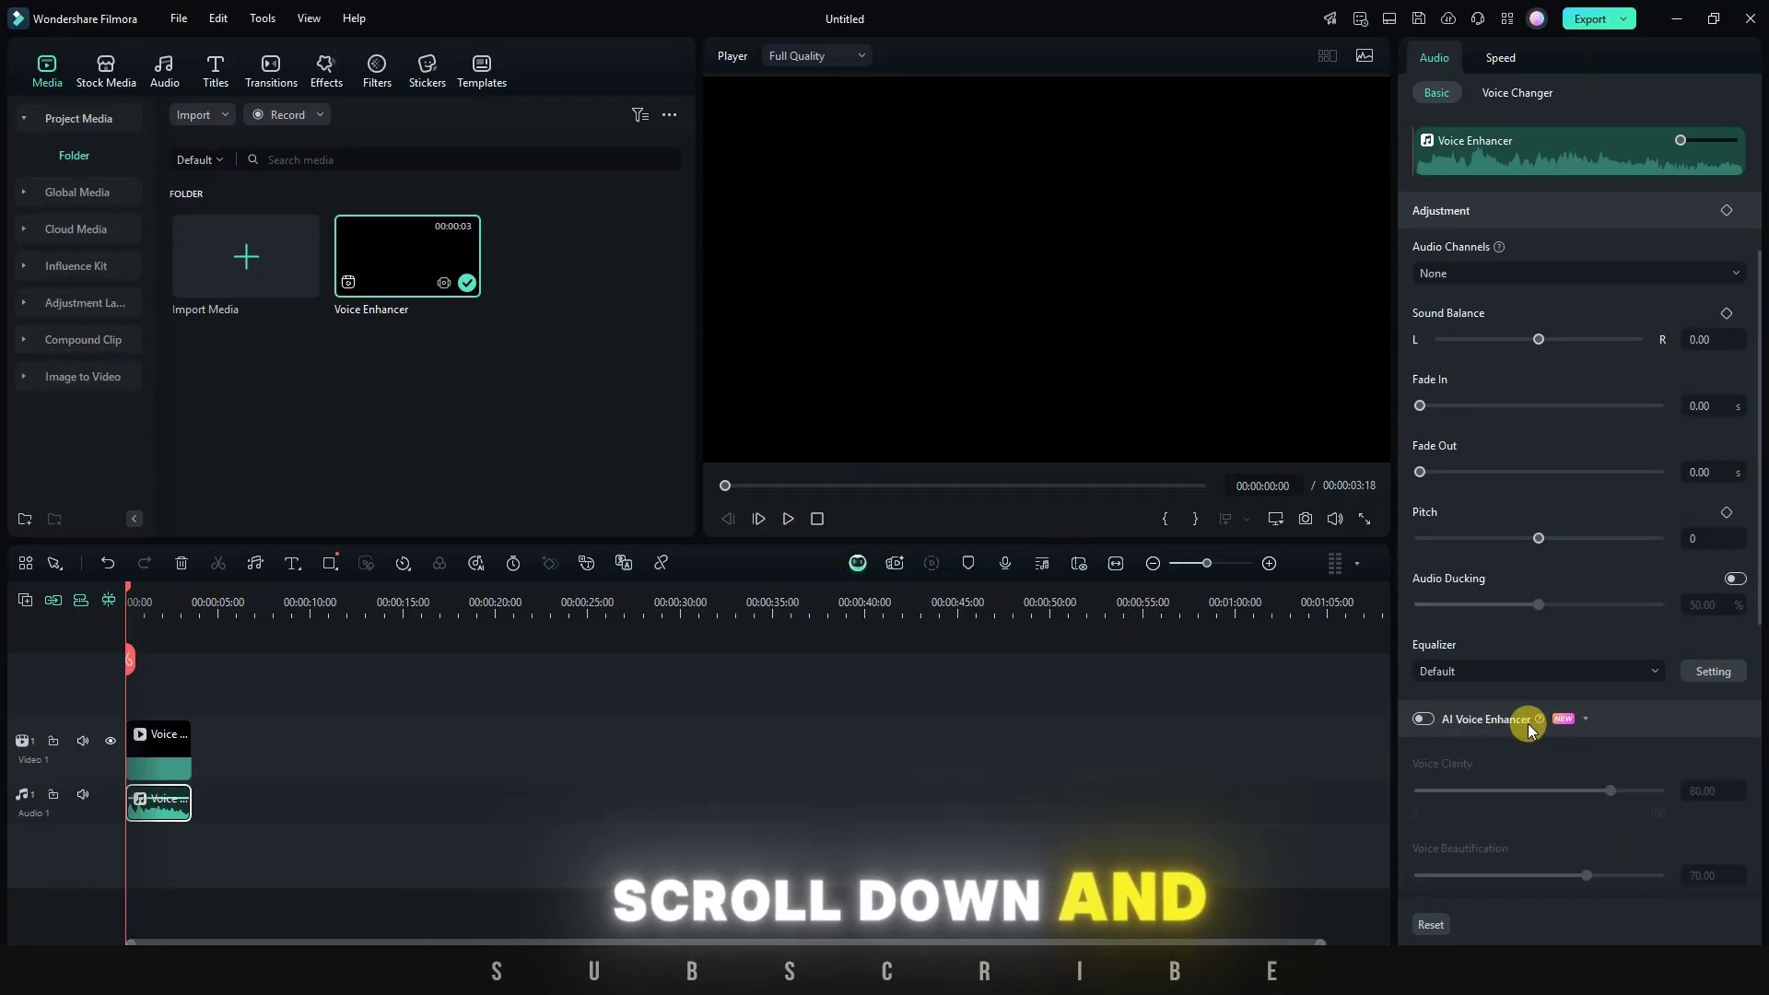
mouse_move(1539, 719)
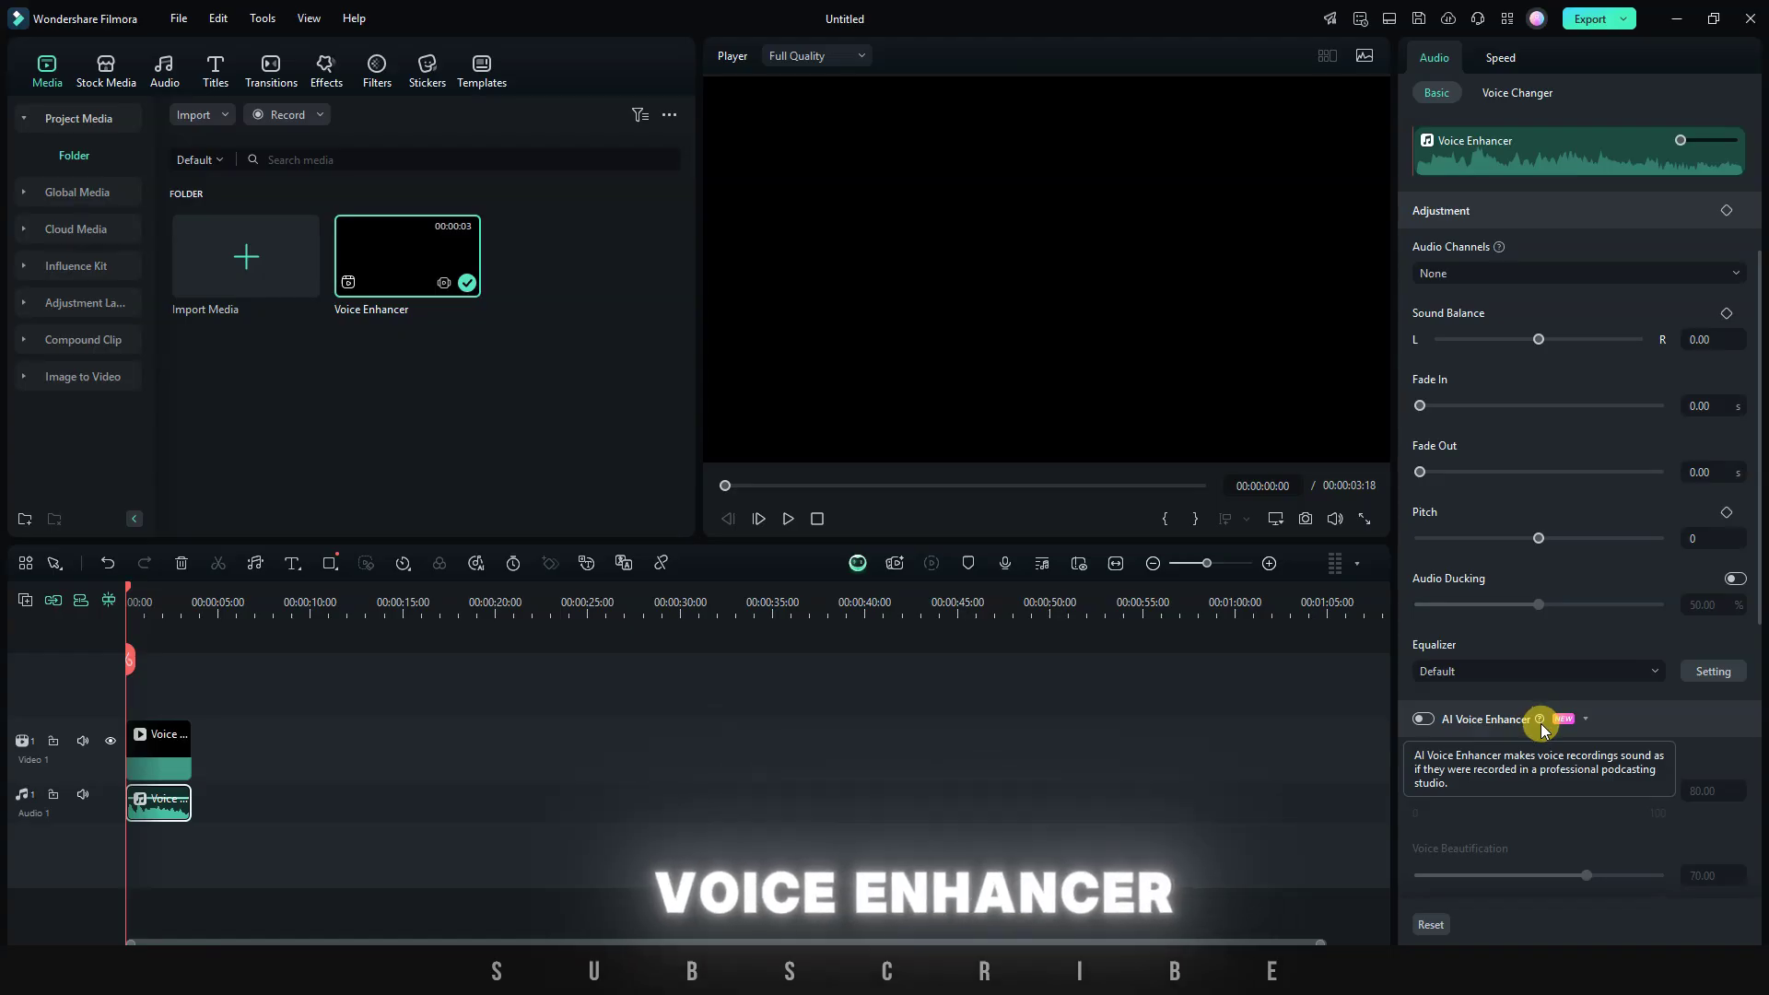
scroll(1475, 700, down, 1)
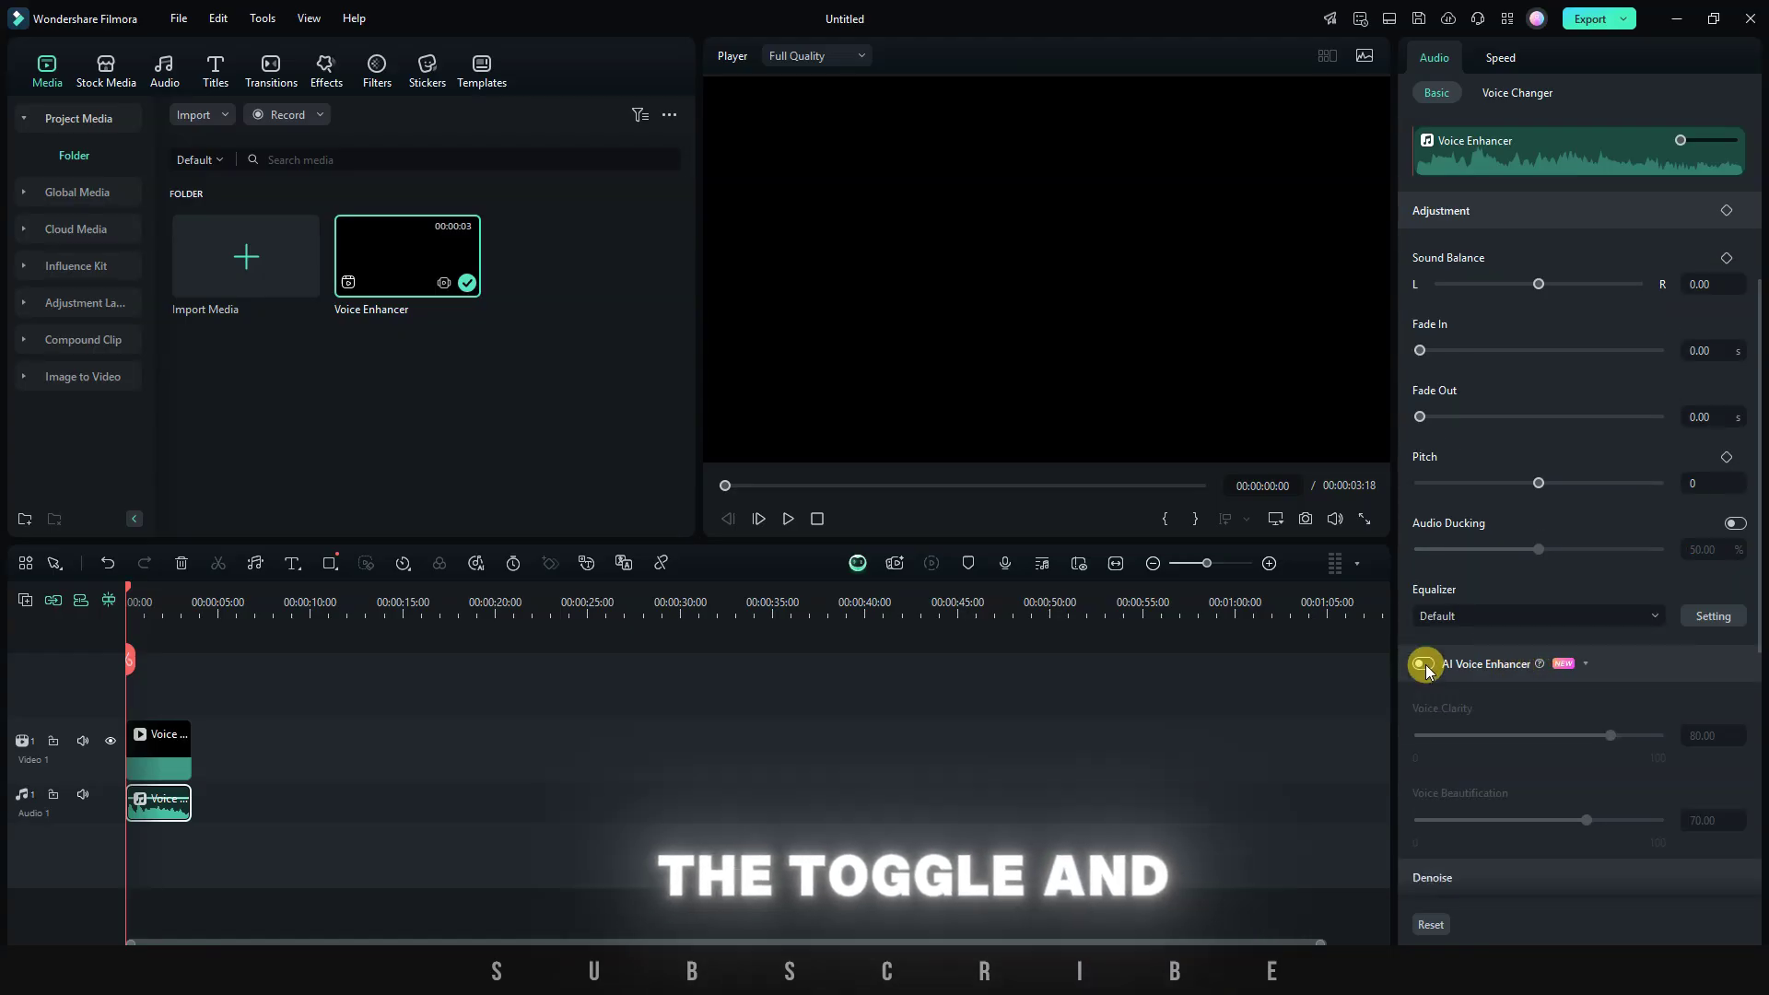
Compare playback with AI Voice Enhancer on and off, leaving it enabled
click(1424, 665)
click(794, 522)
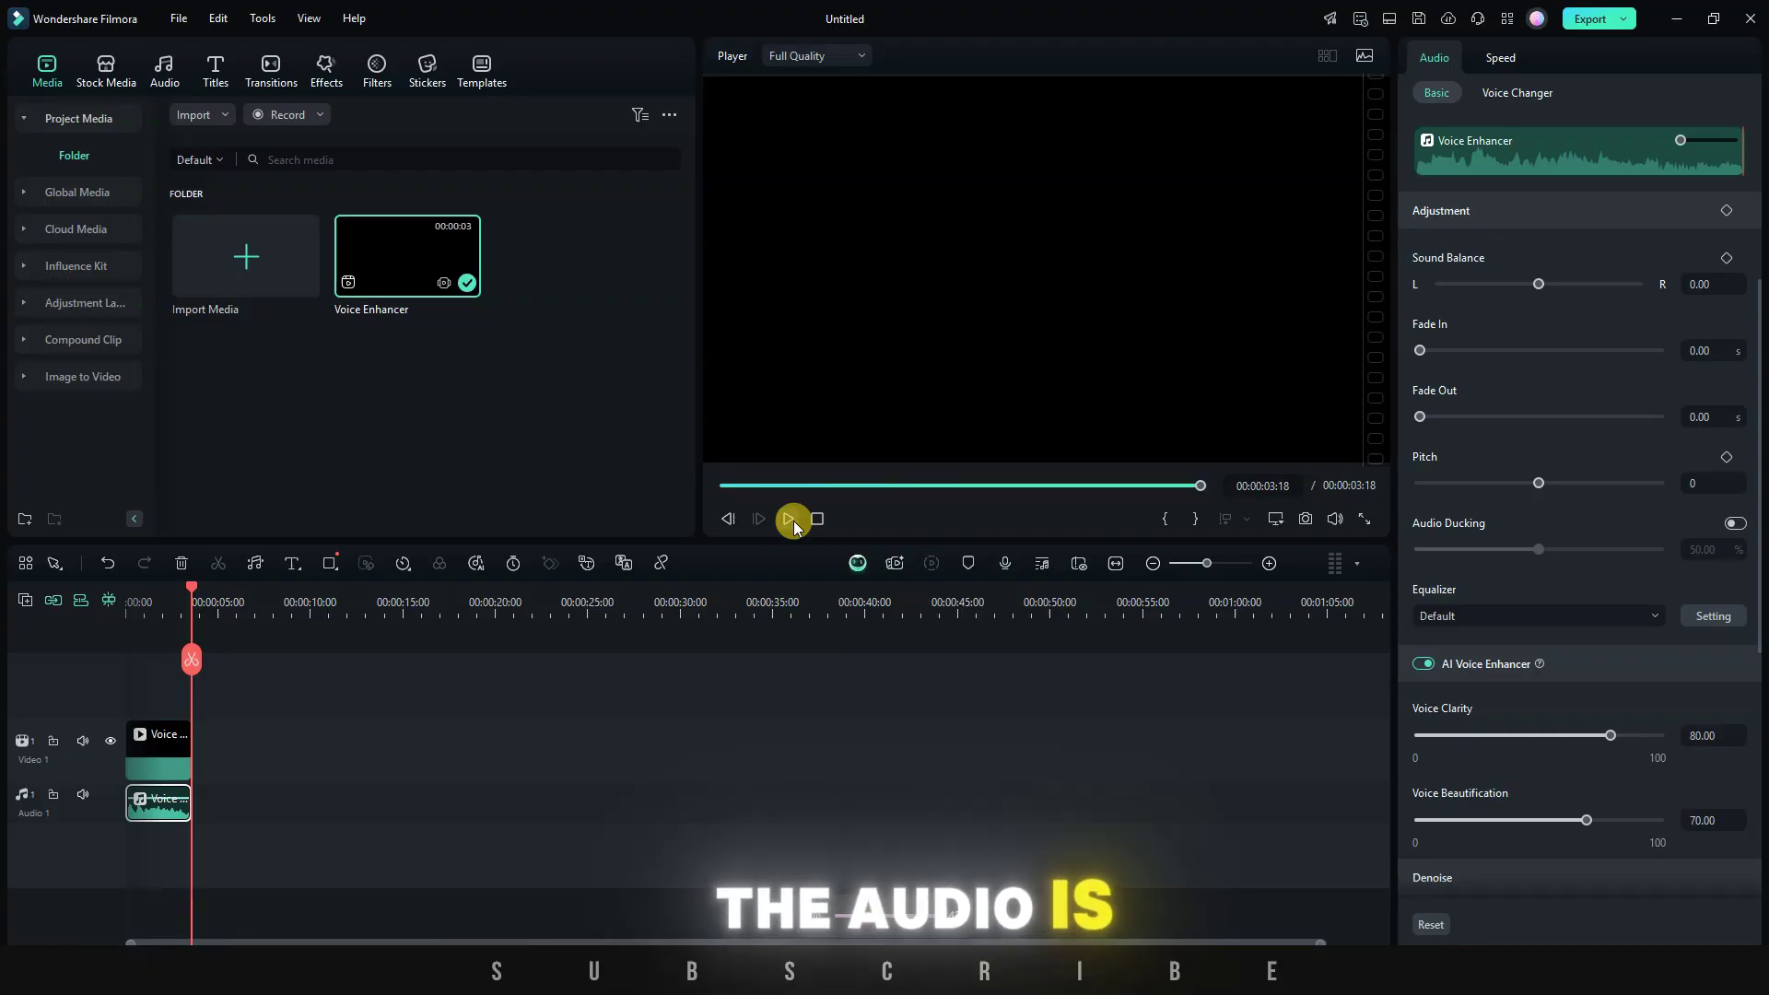
click(1424, 663)
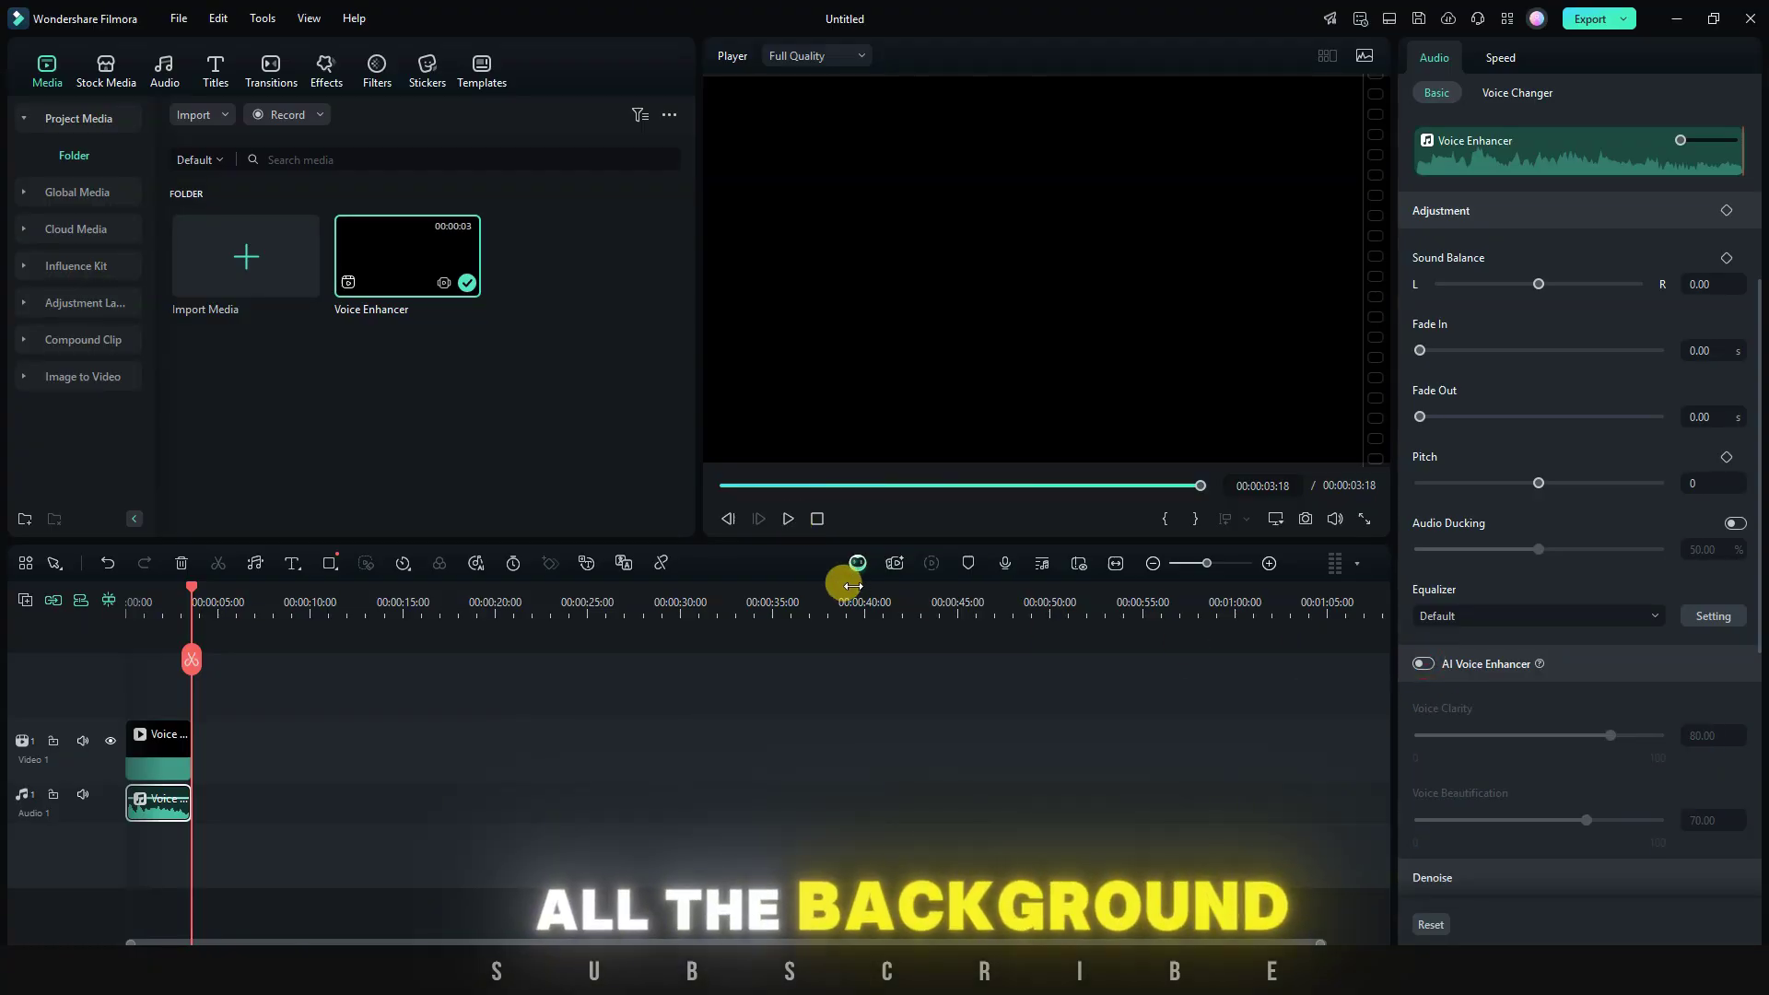
click(789, 520)
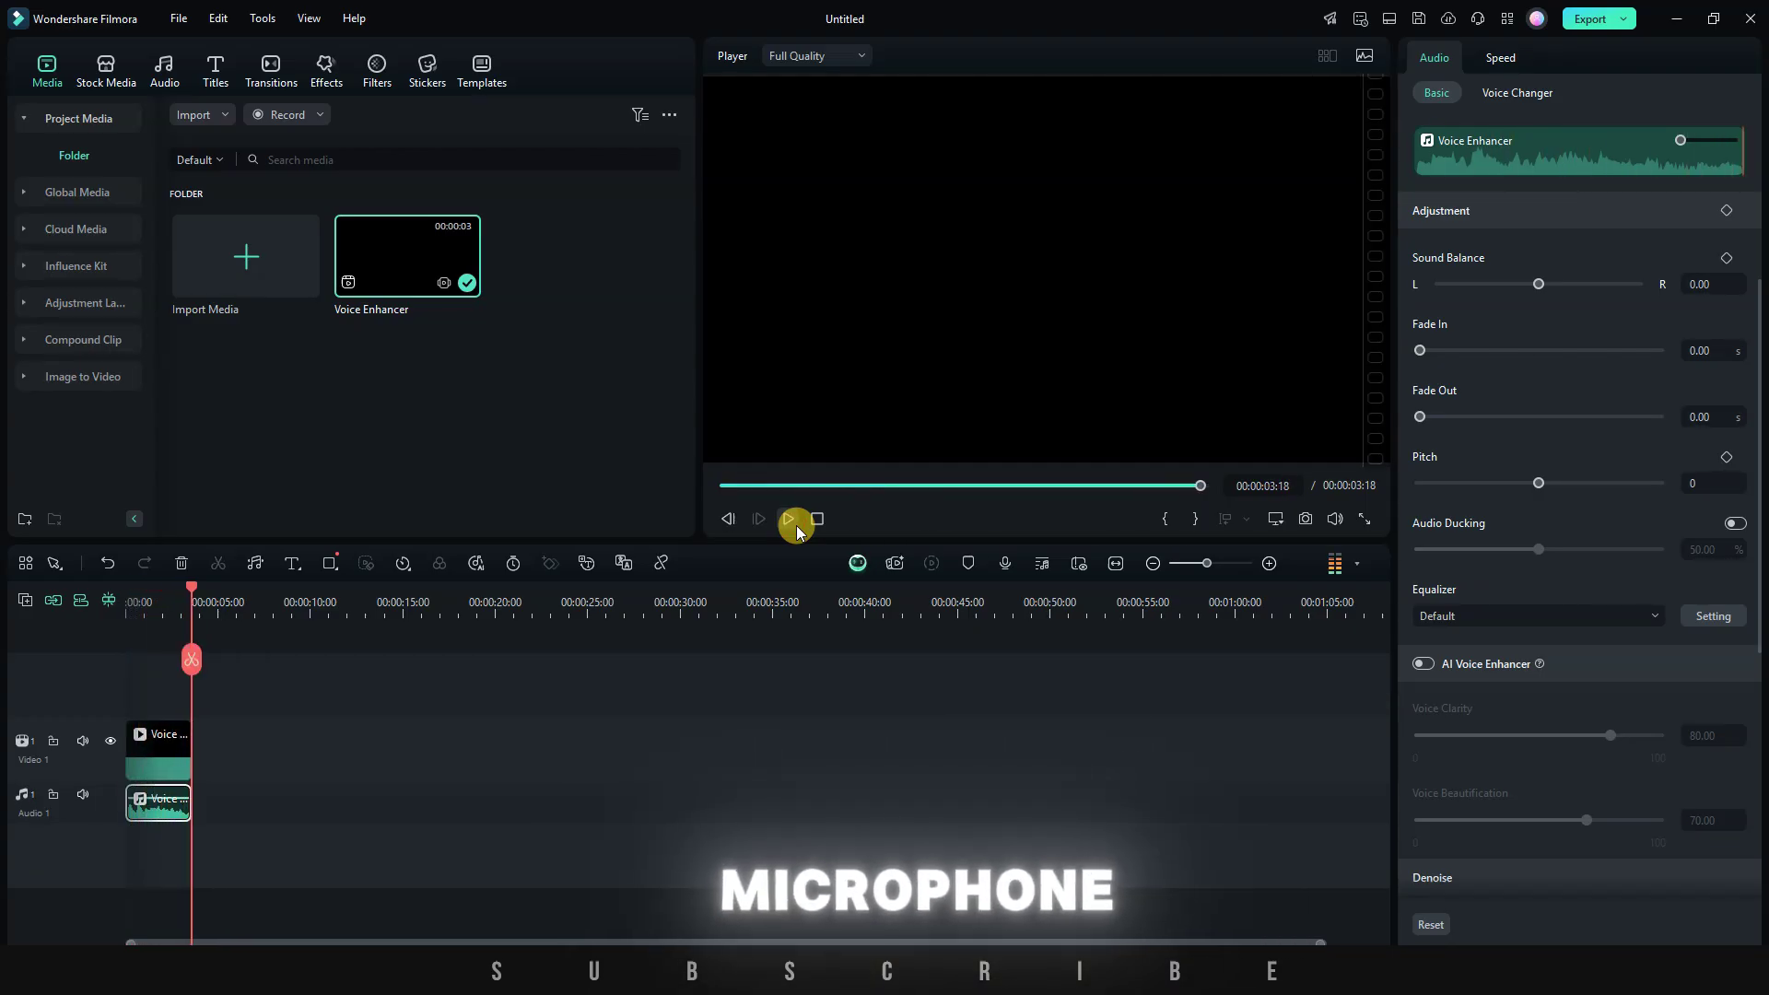
click(1424, 664)
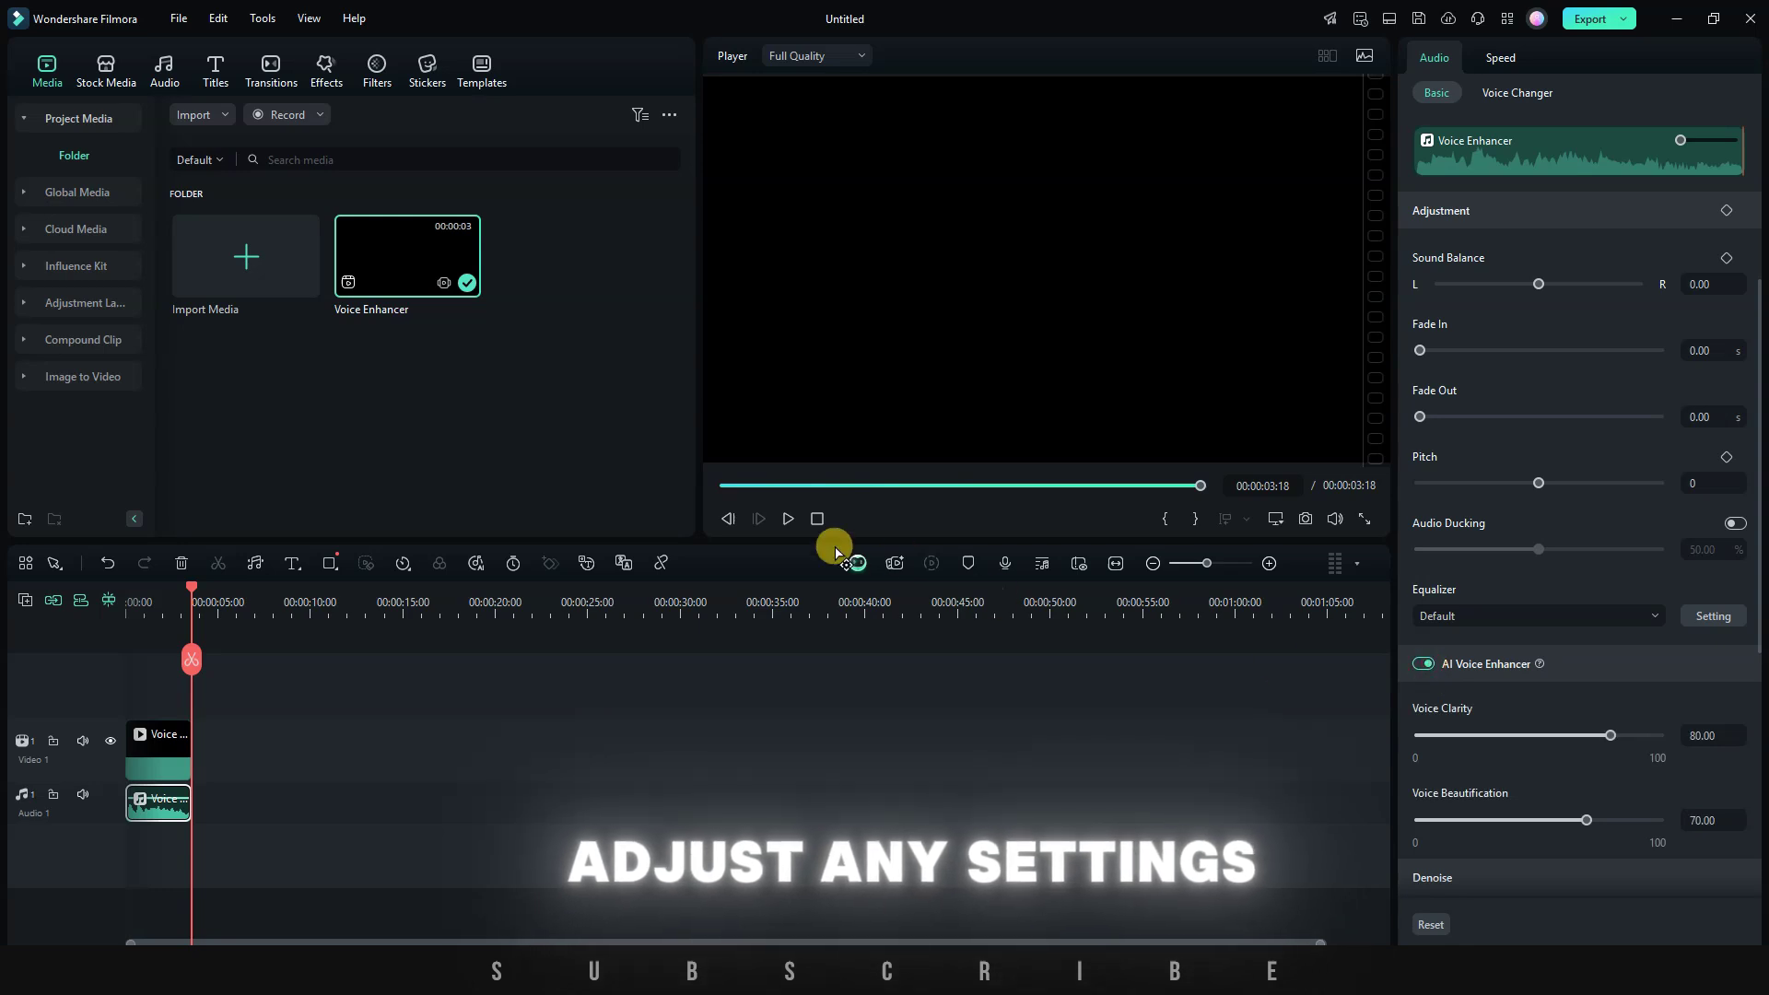
click(782, 522)
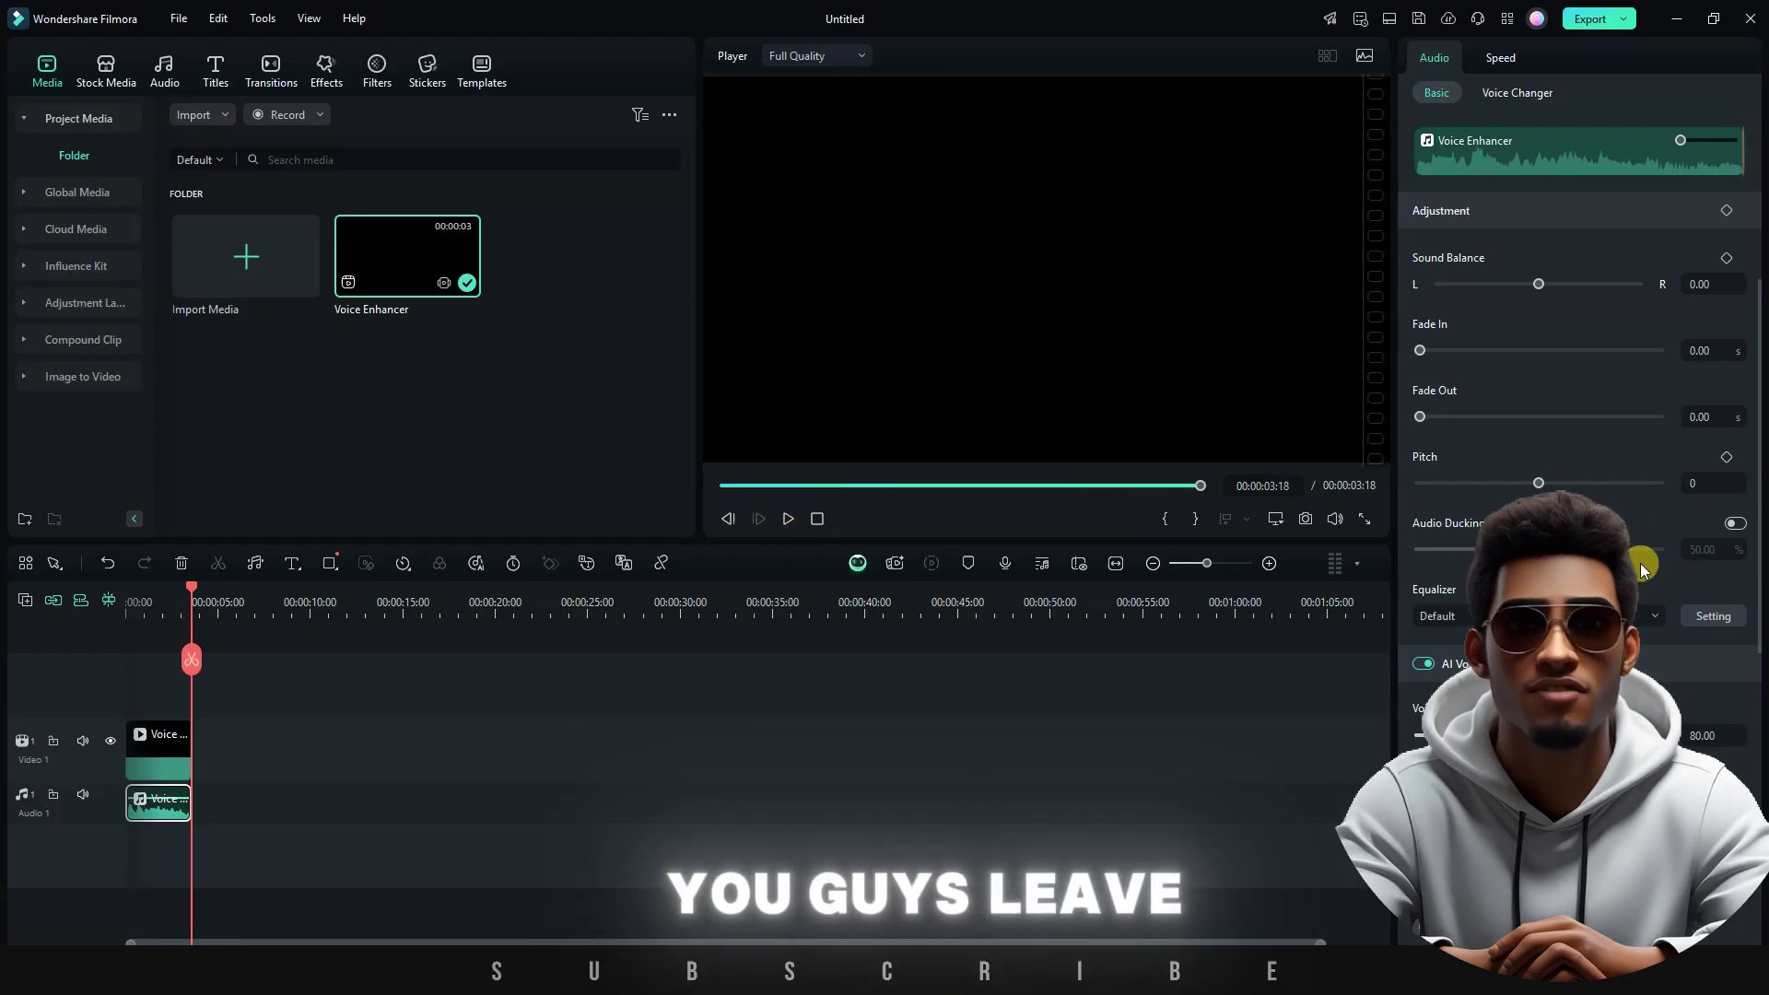
scroll(1576, 414, down, 2)
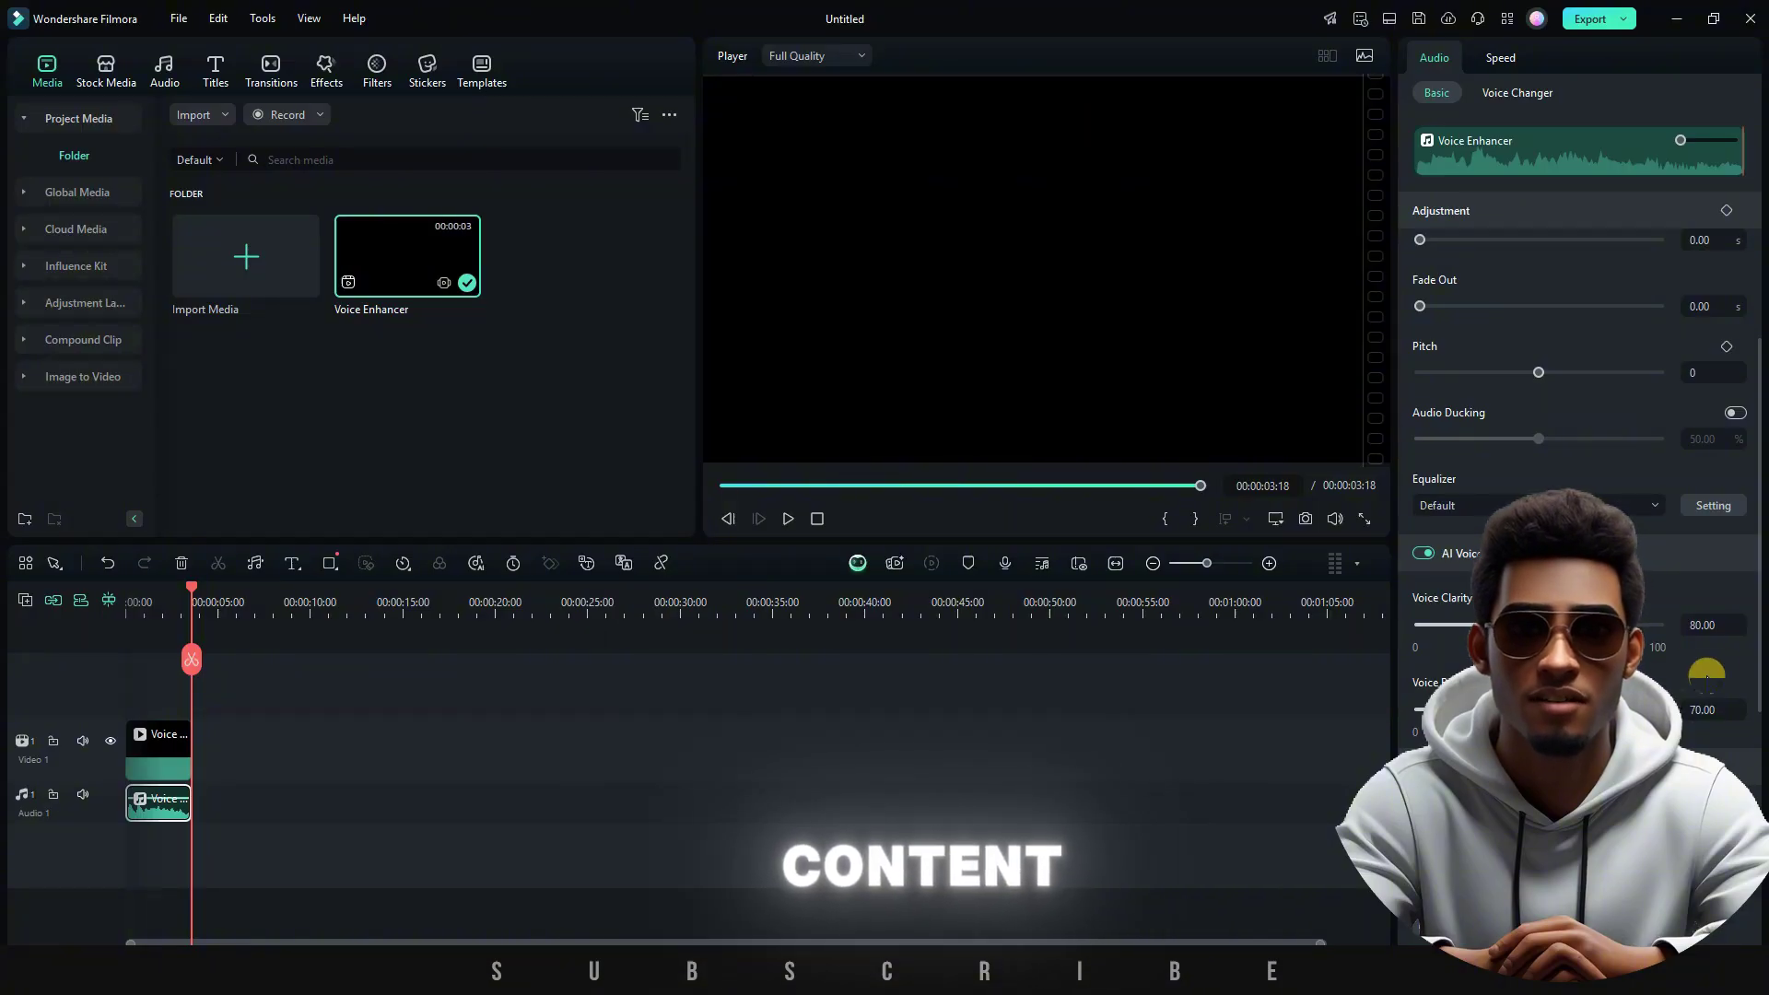
Play the Voice Enhancer clip back from the start
click(788, 519)
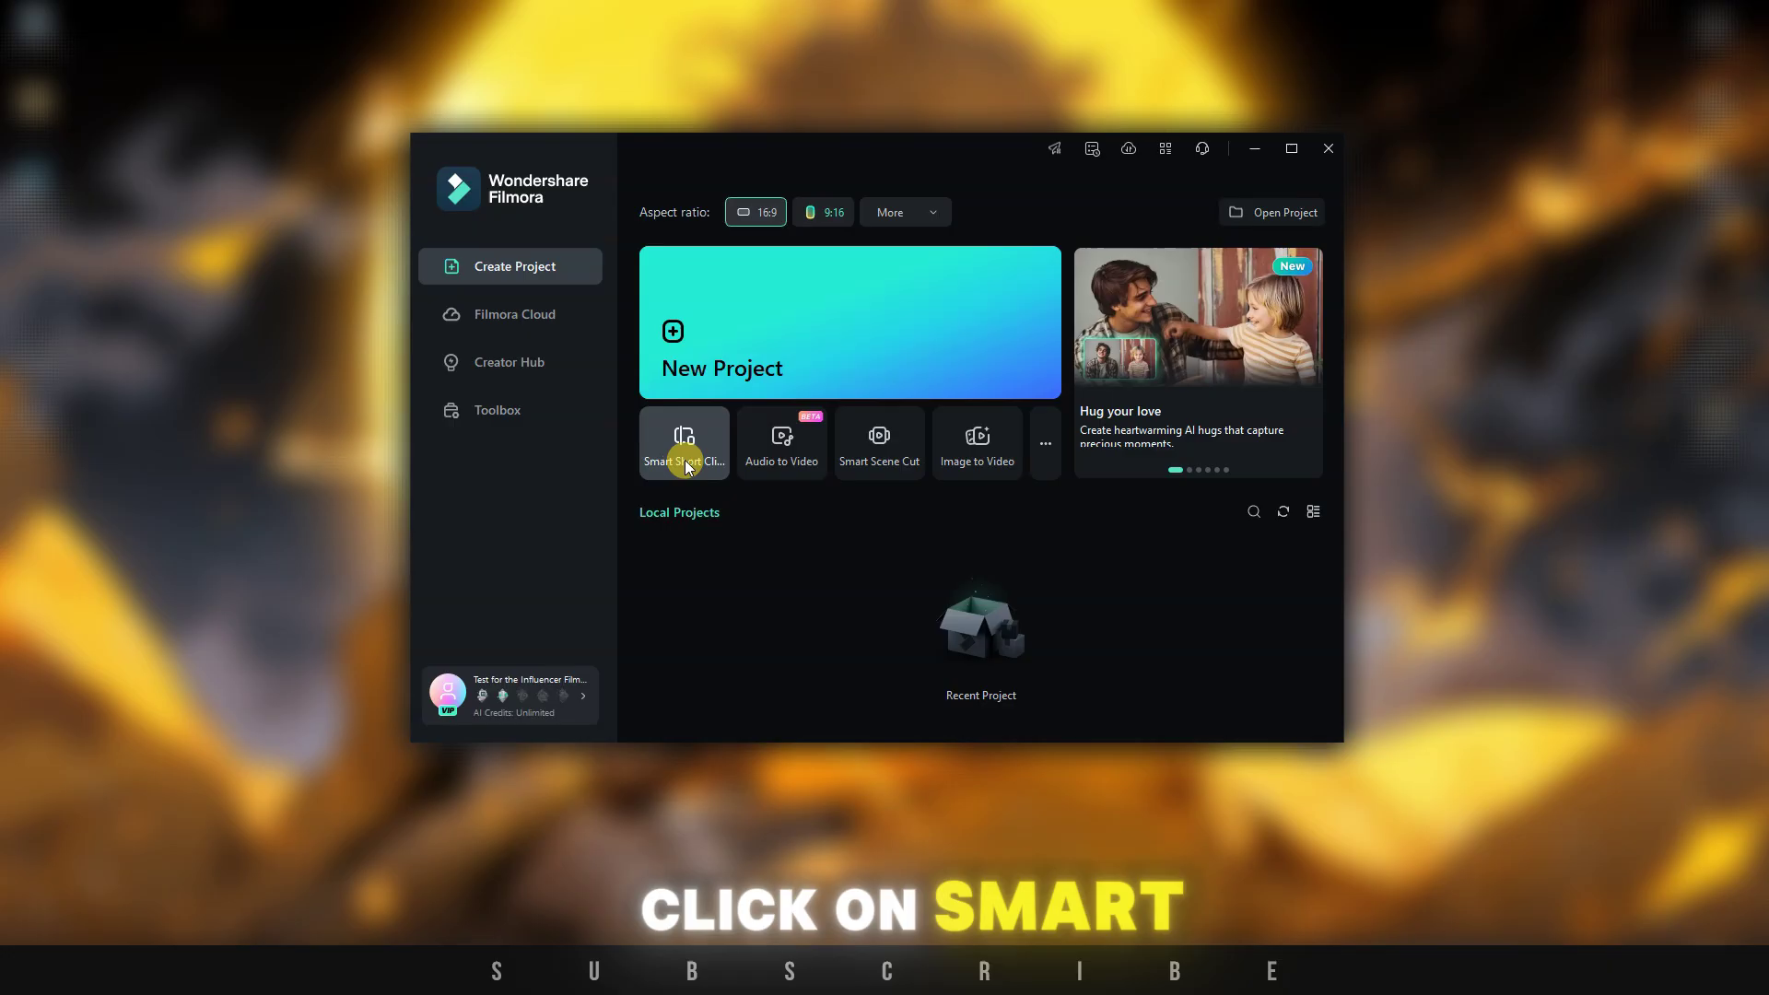
Load Smart Short.mp4 into Smart Short Clips and set the video language to English (US)
click(684, 461)
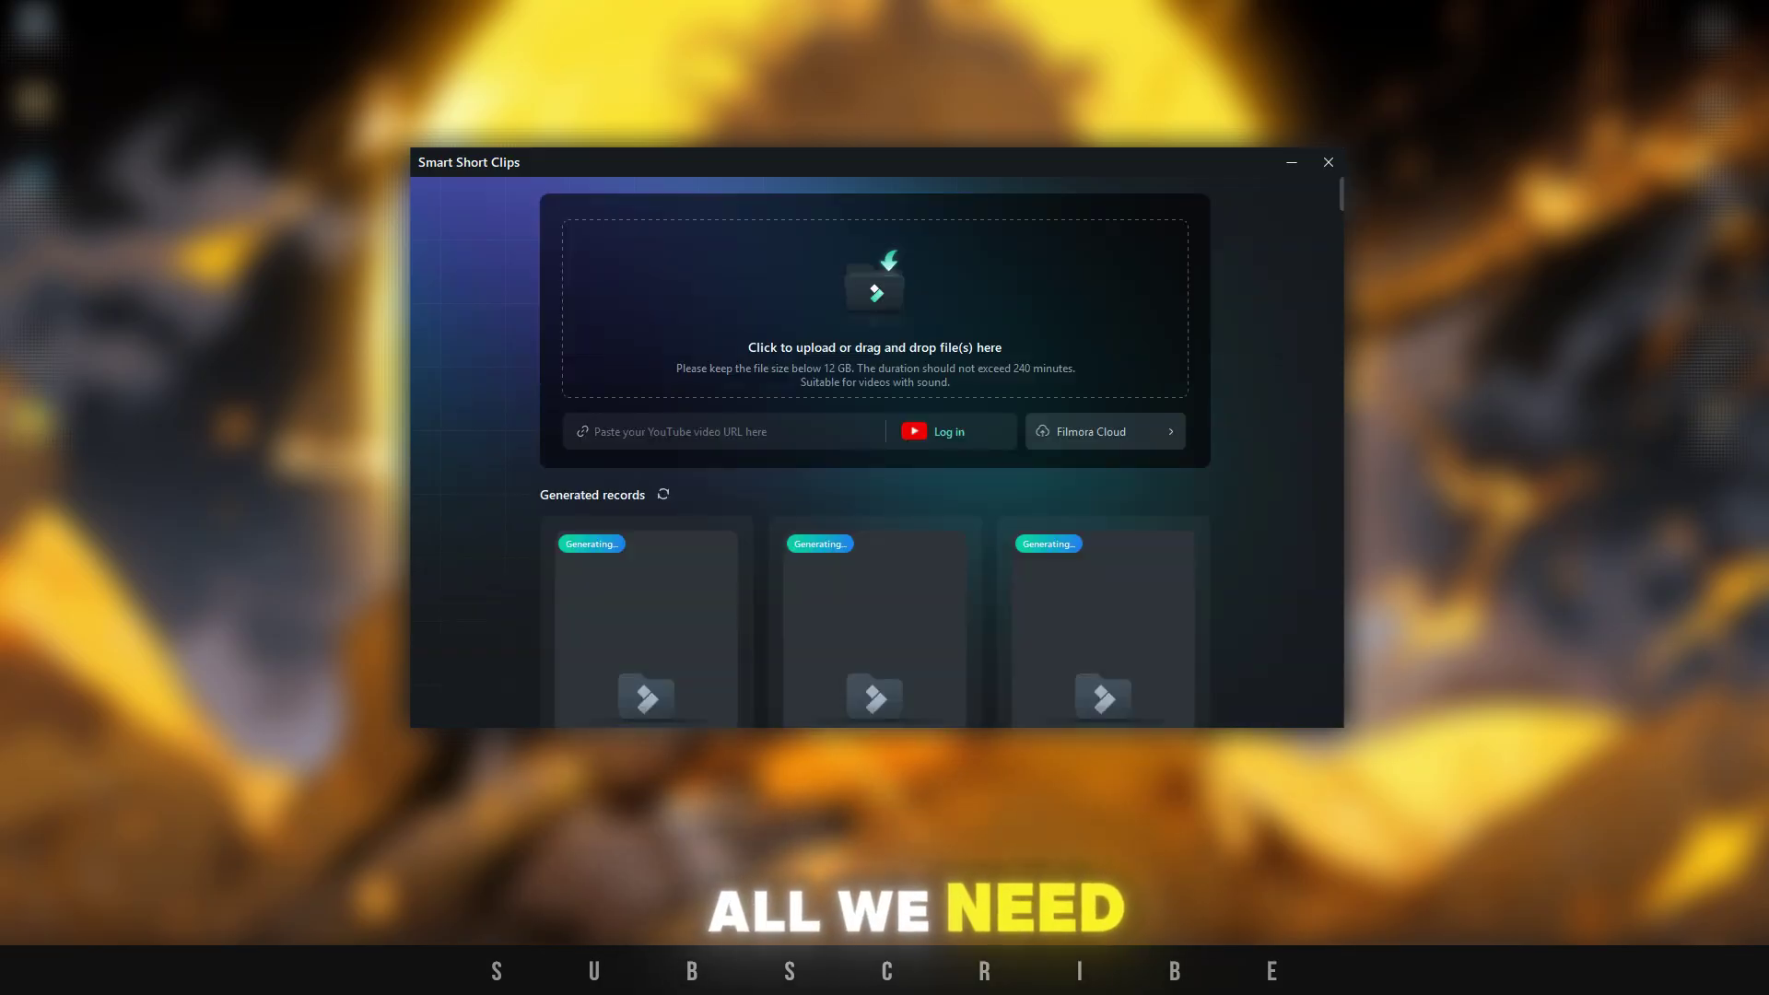
drag(31, 417, 888, 357)
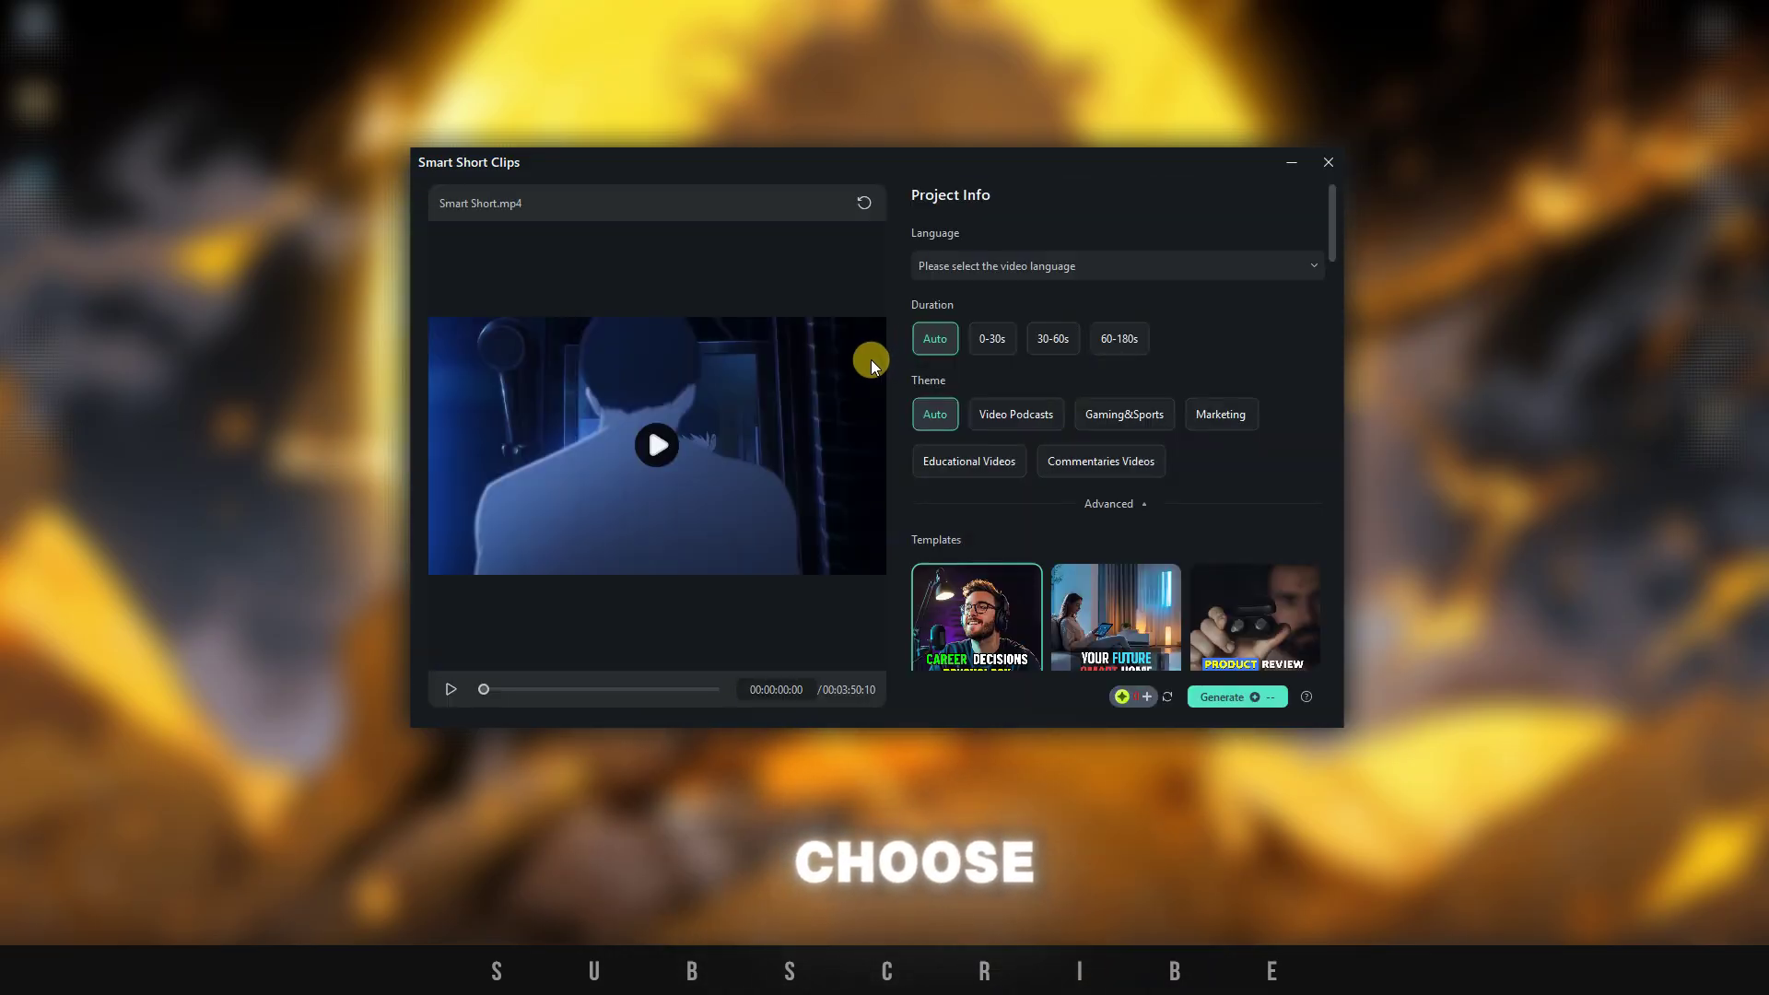
click(1213, 265)
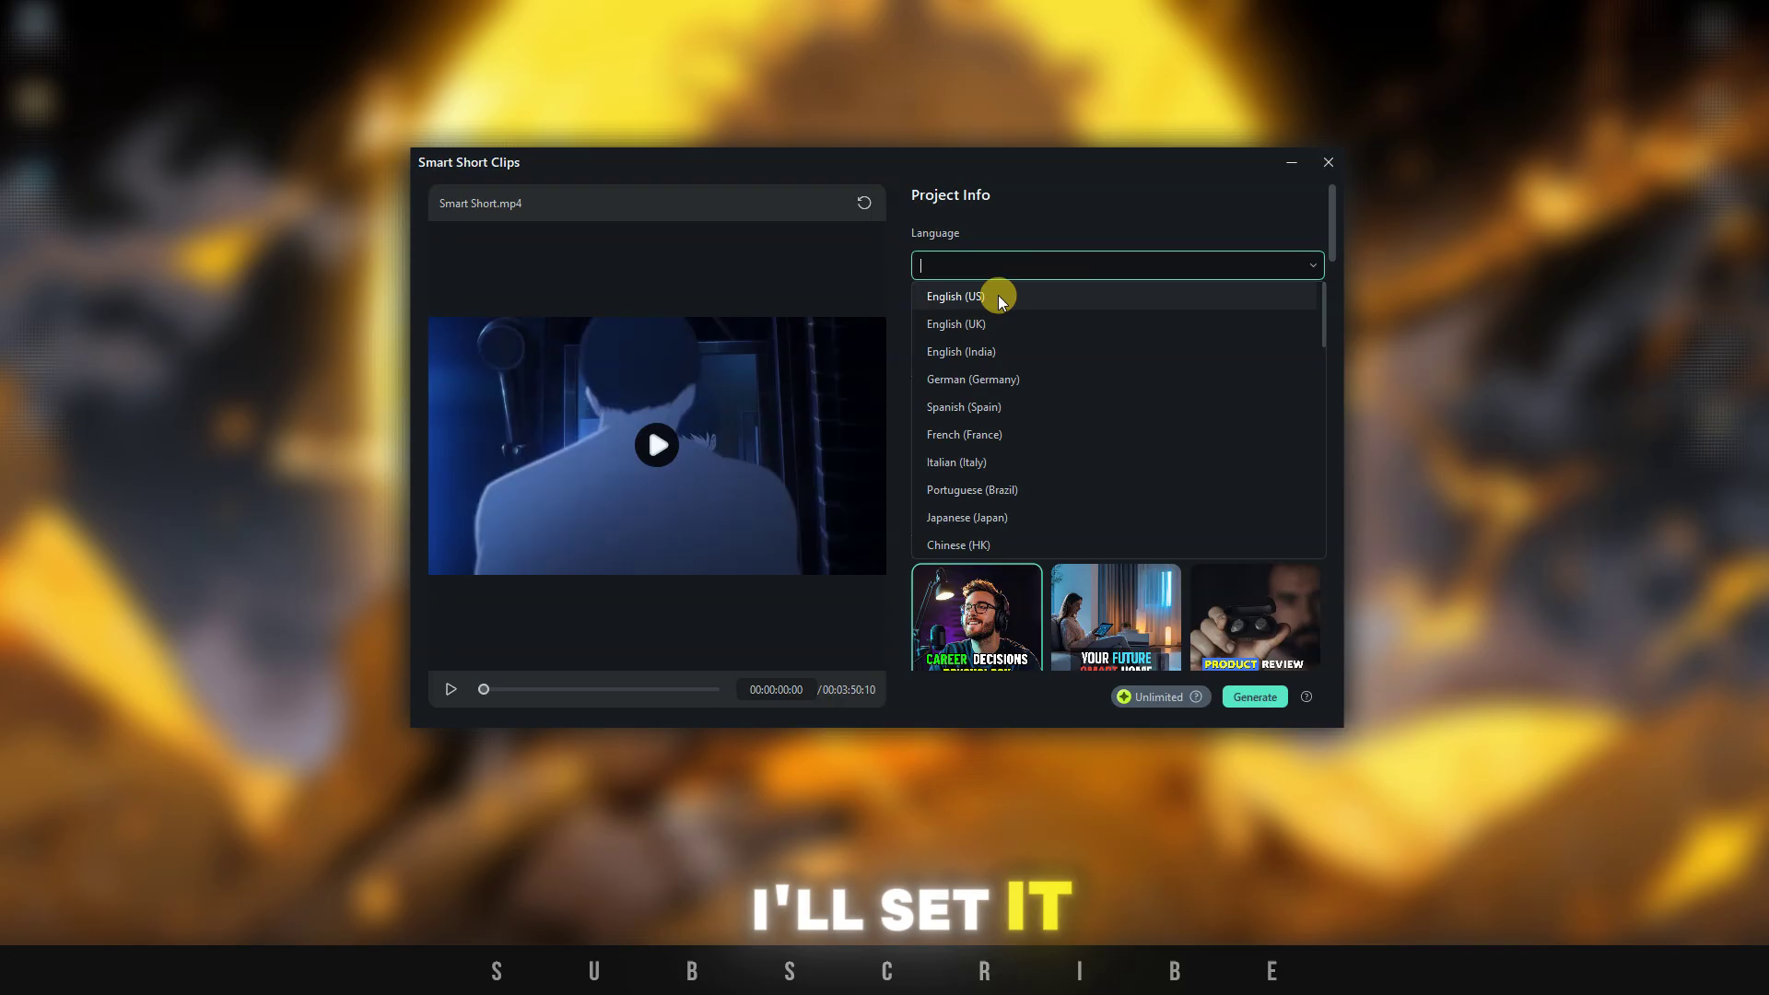
click(993, 297)
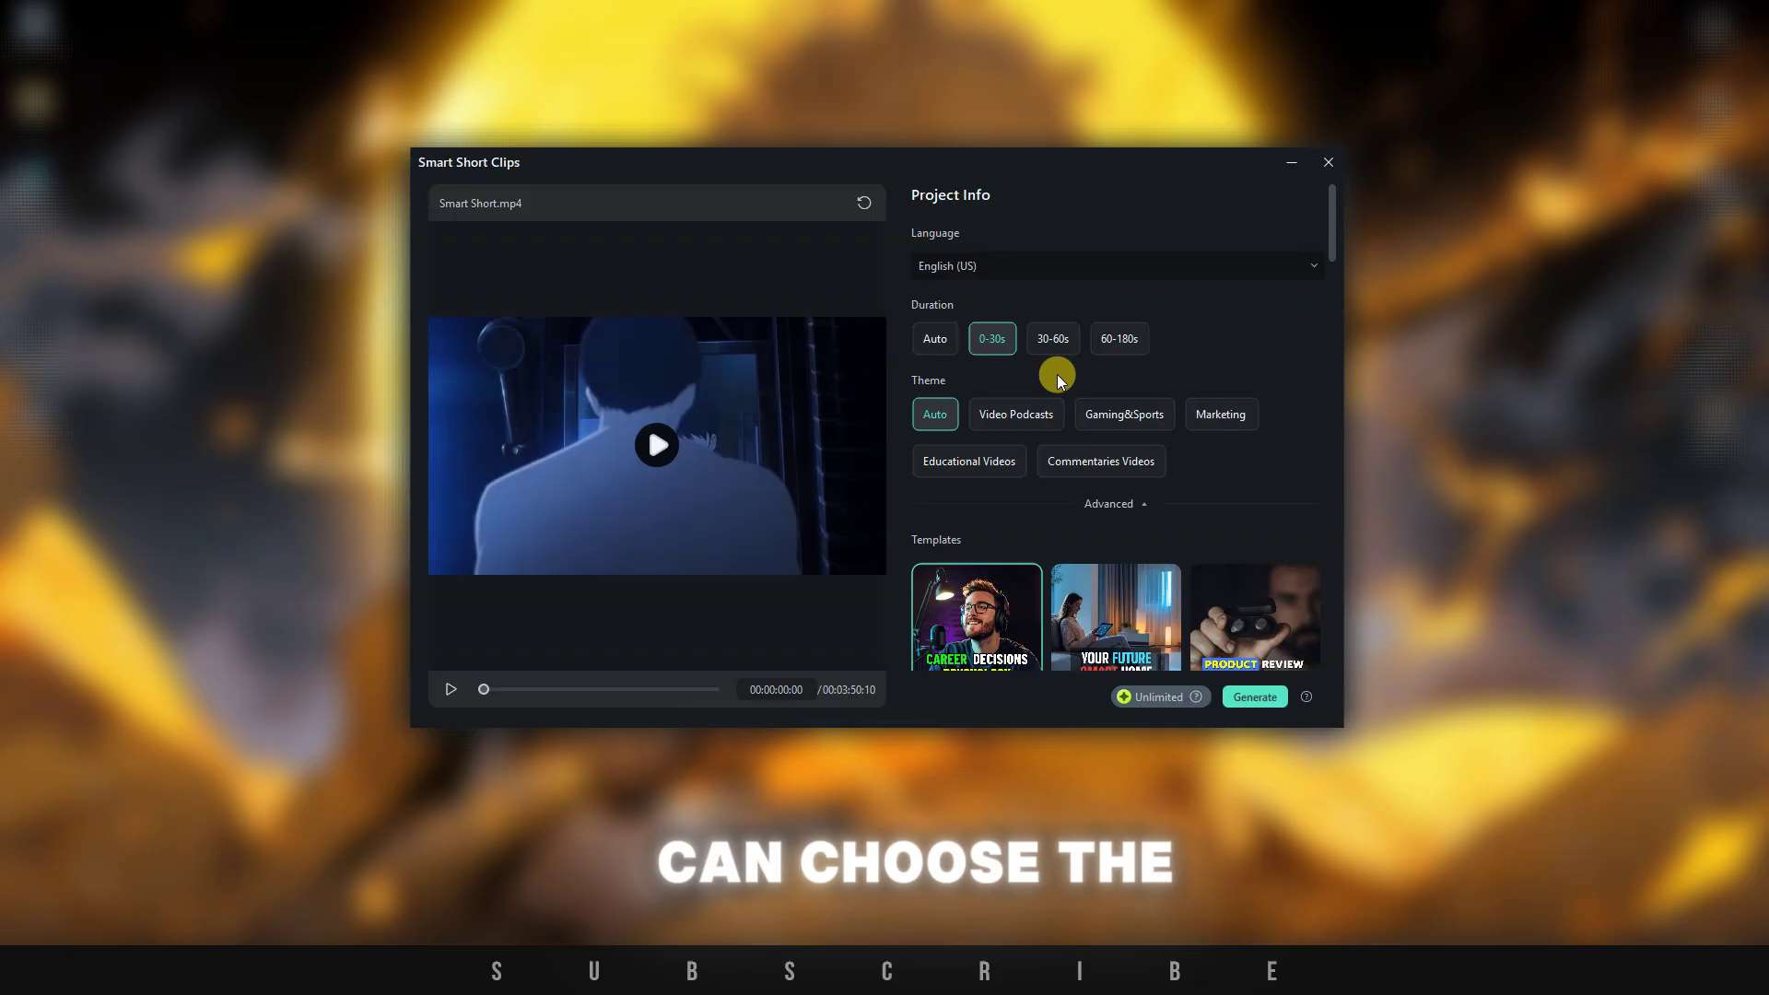
Expand the Advanced settings, keep 9:16 and leave Smart BGM Generation off
scroll(1012, 352, down, 1)
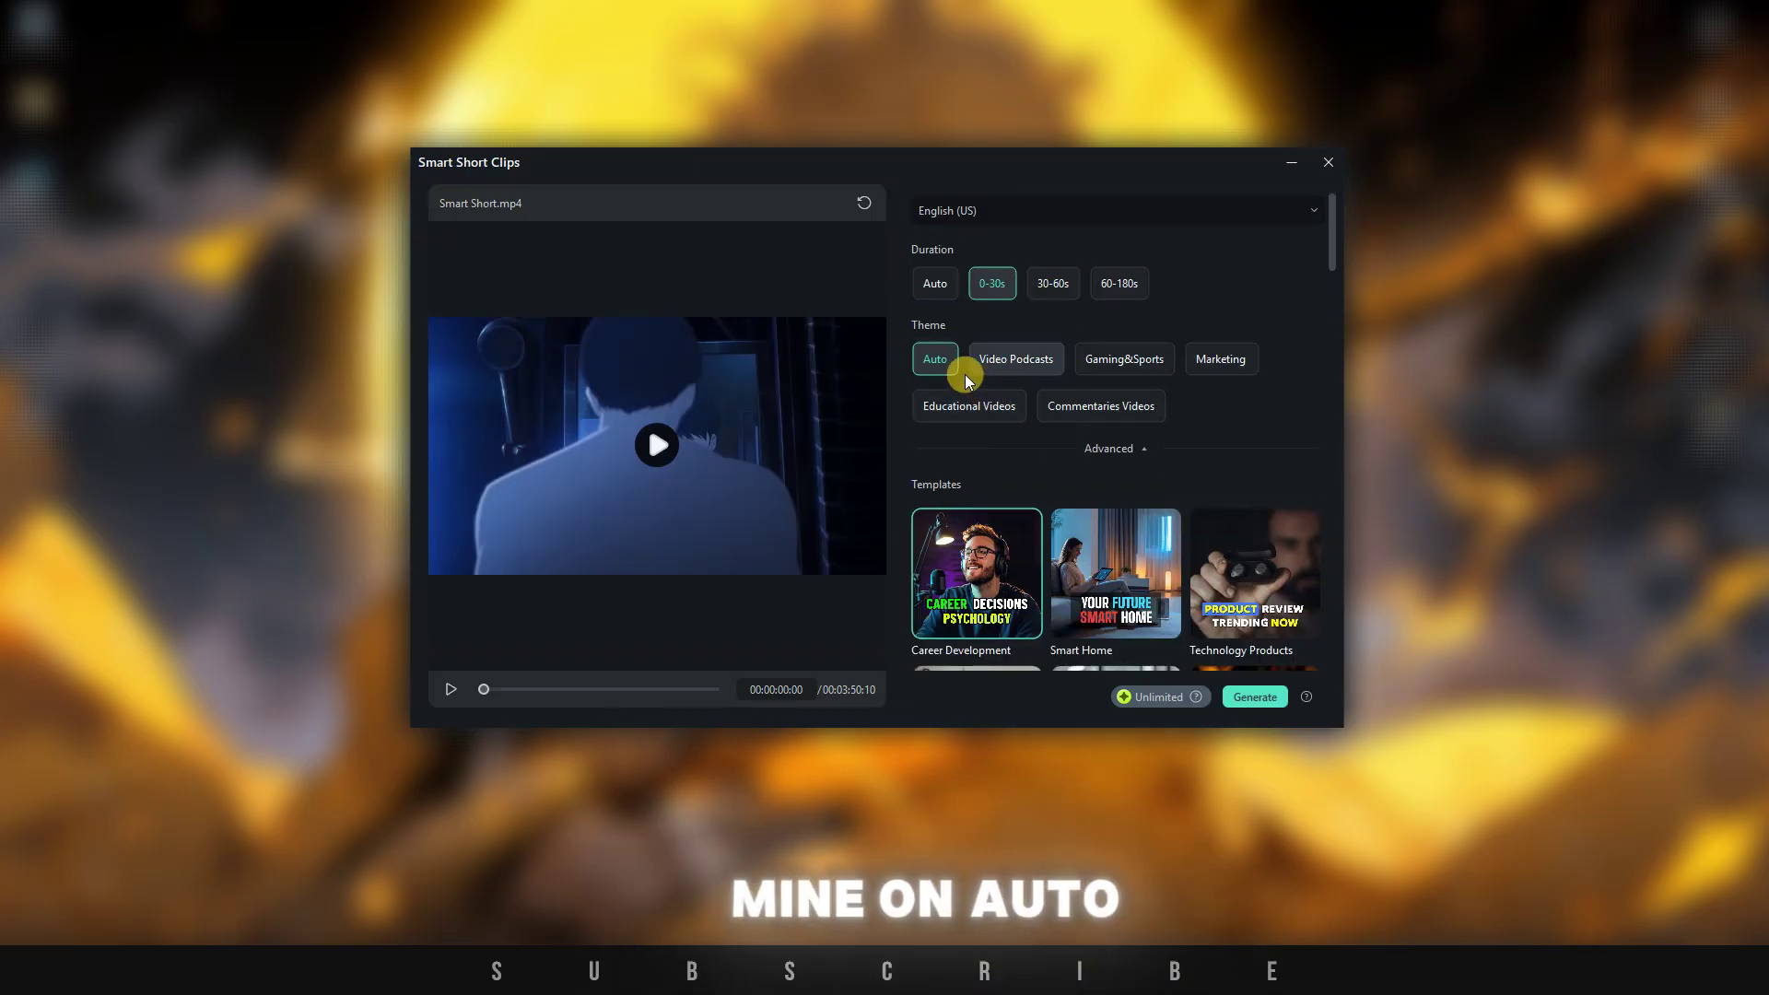
click(1126, 448)
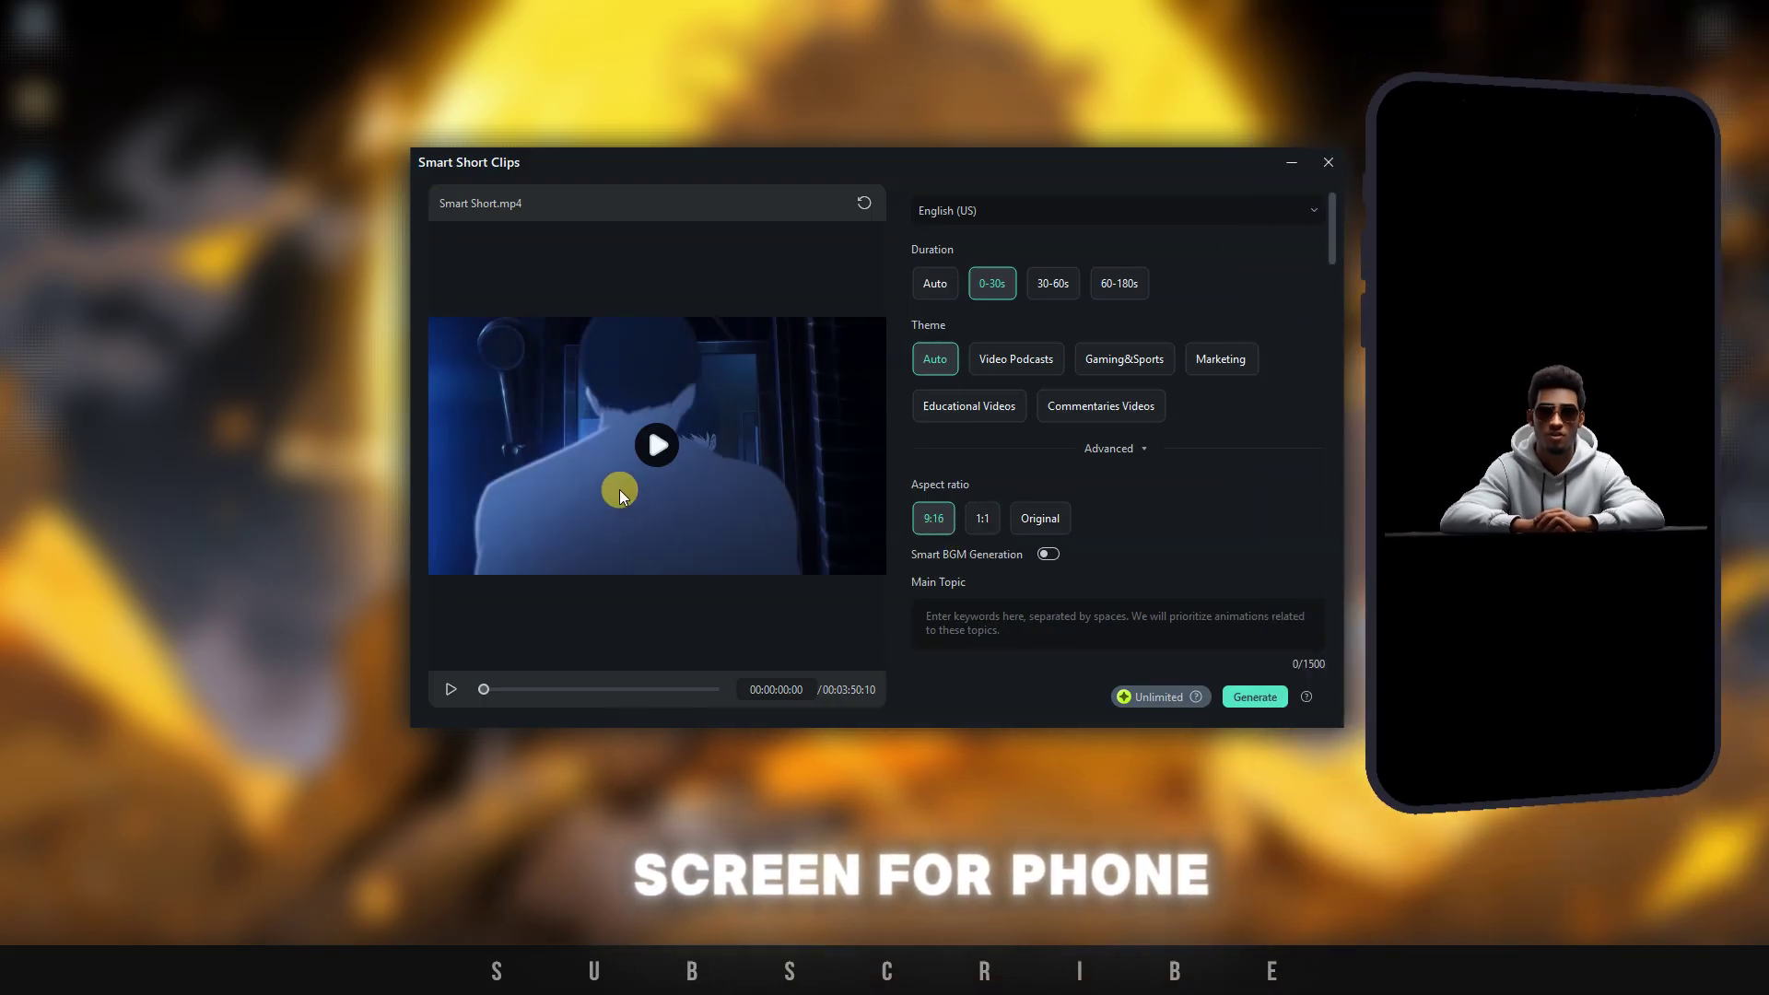
scroll(1014, 496, down, 1)
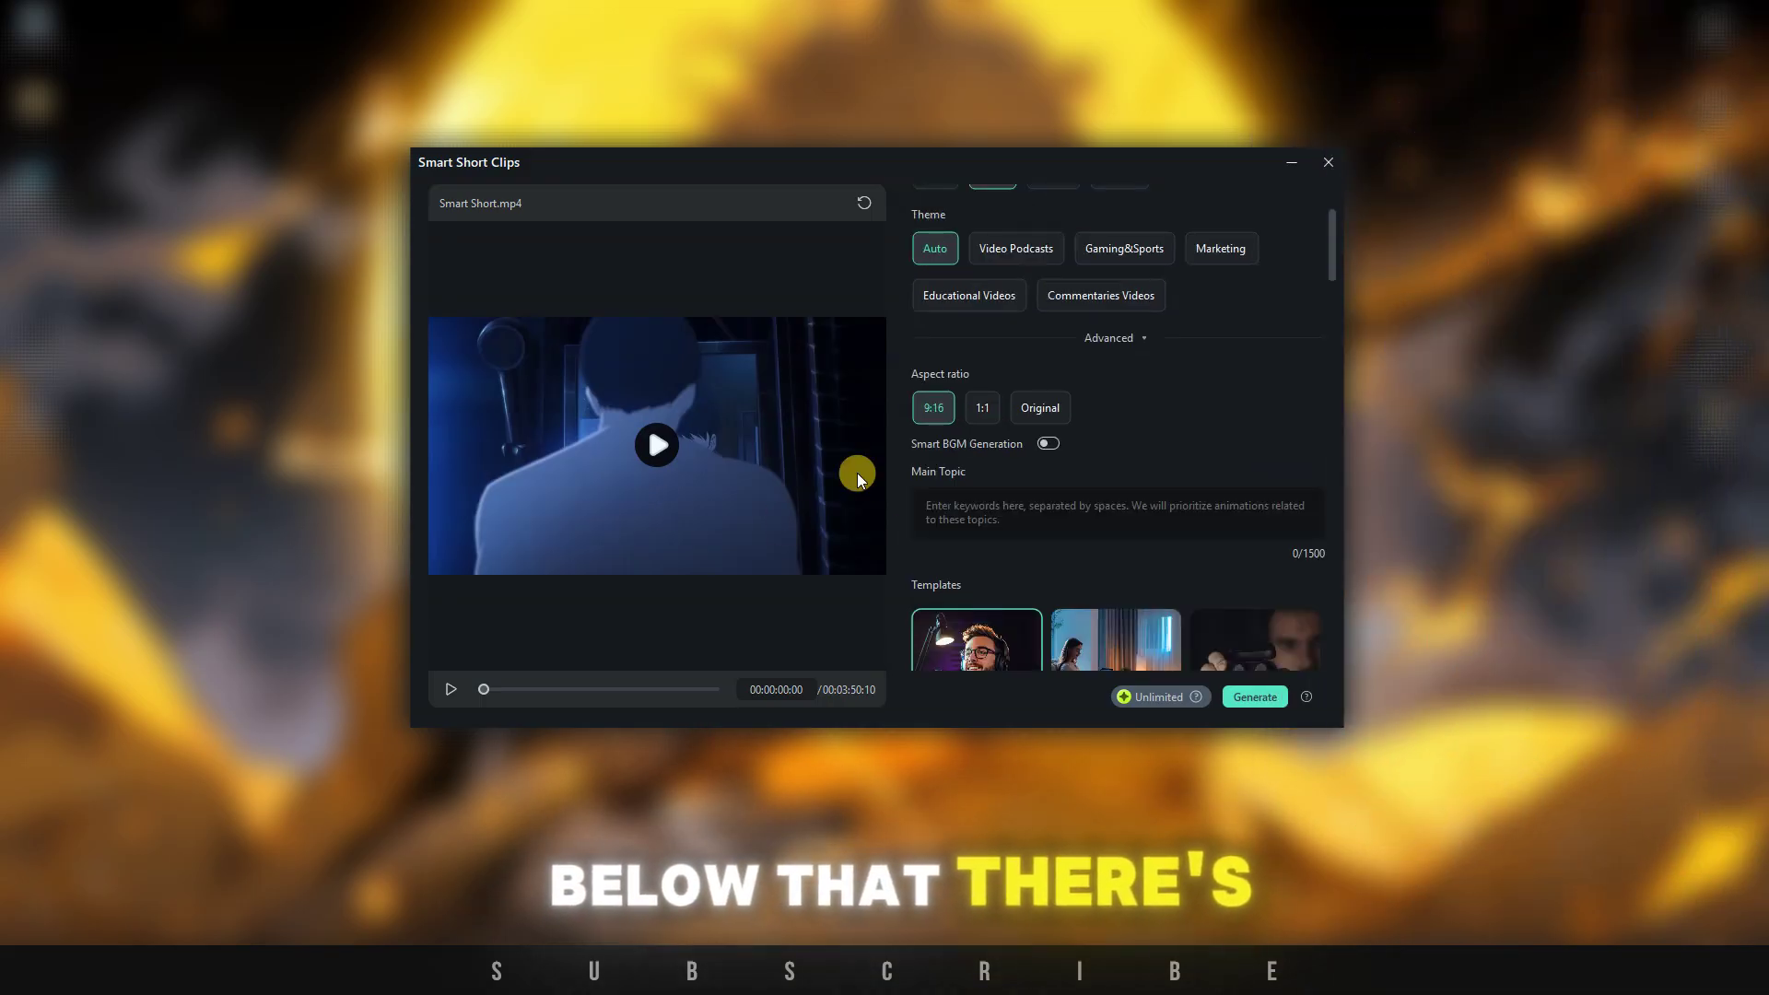
click(1047, 445)
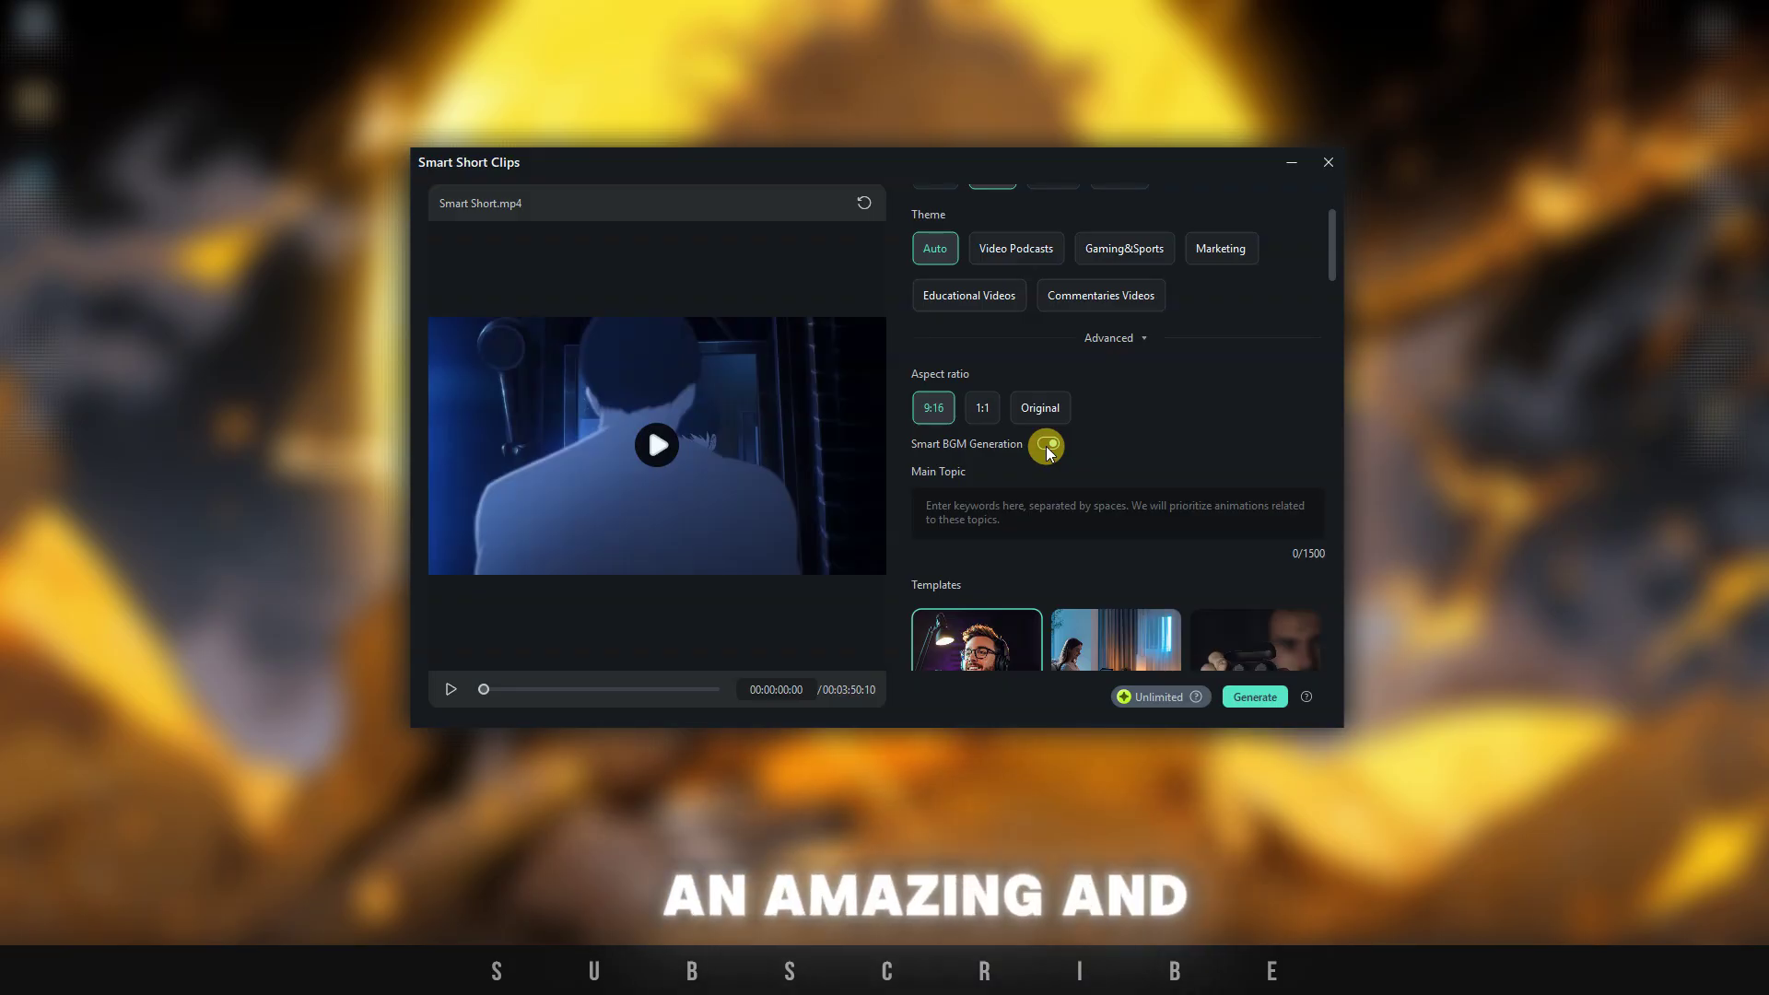
click(1047, 446)
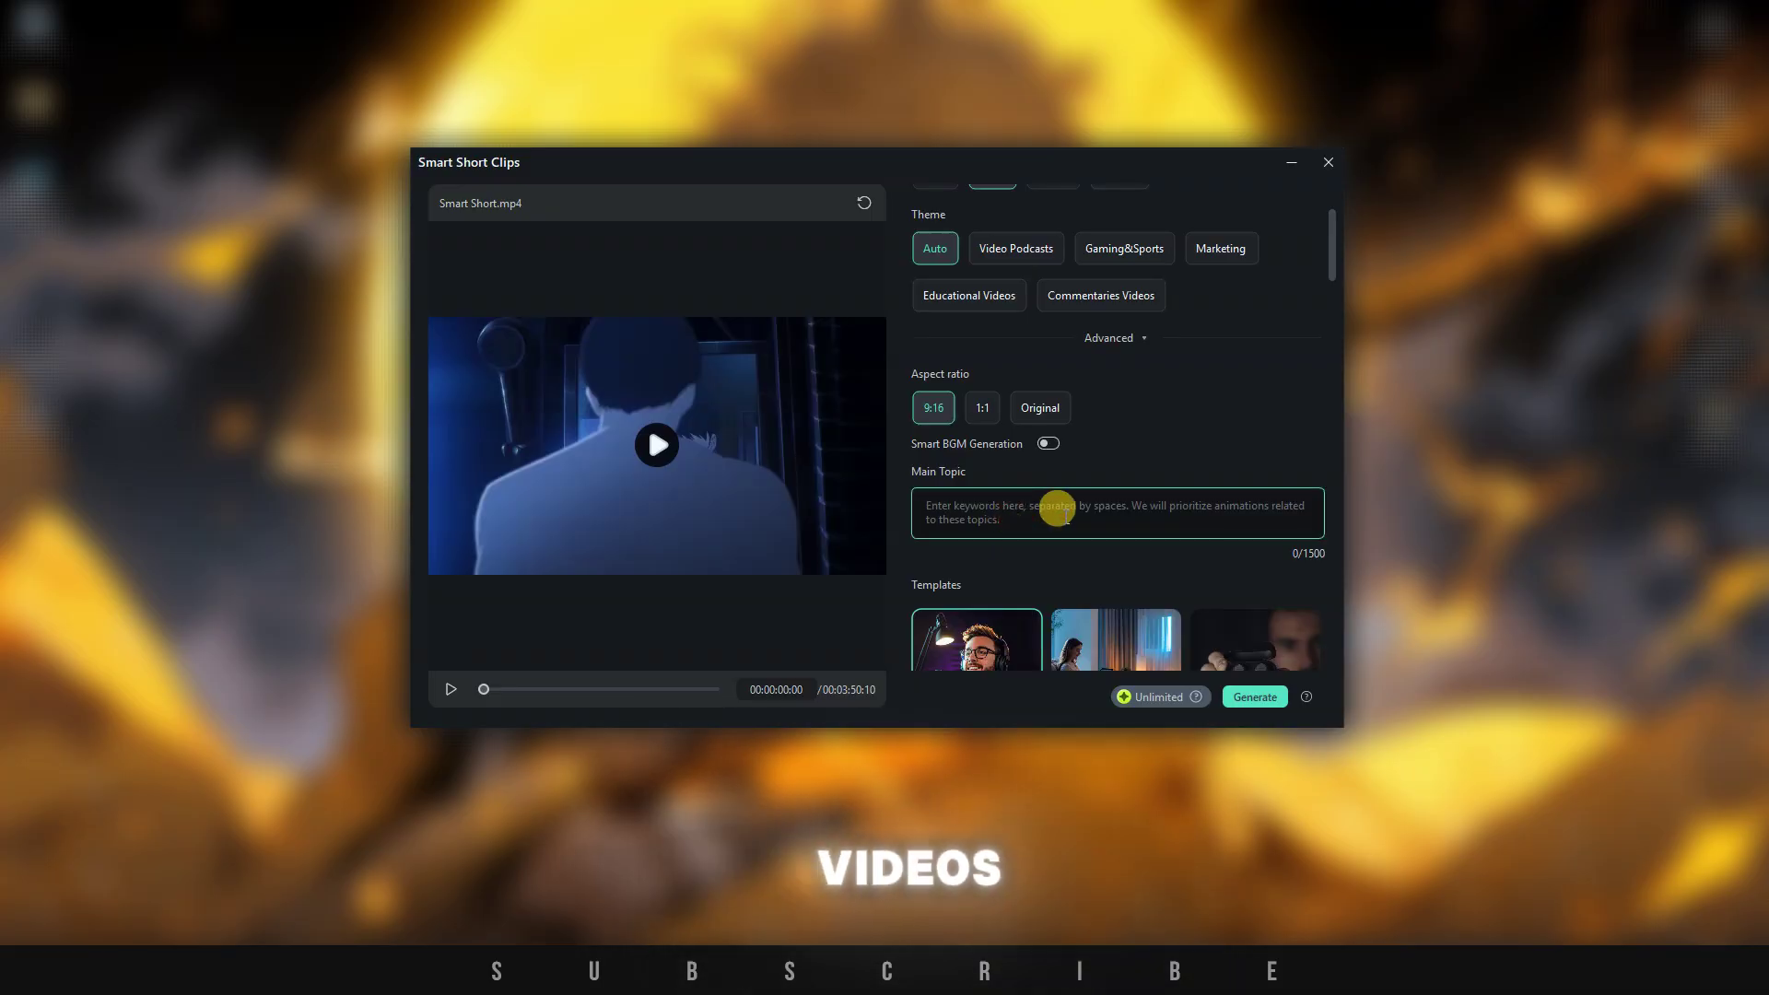
Keep the Career Development template selected and generate short clips from Smart Short.mp4
scroll(1057, 508, down, 10)
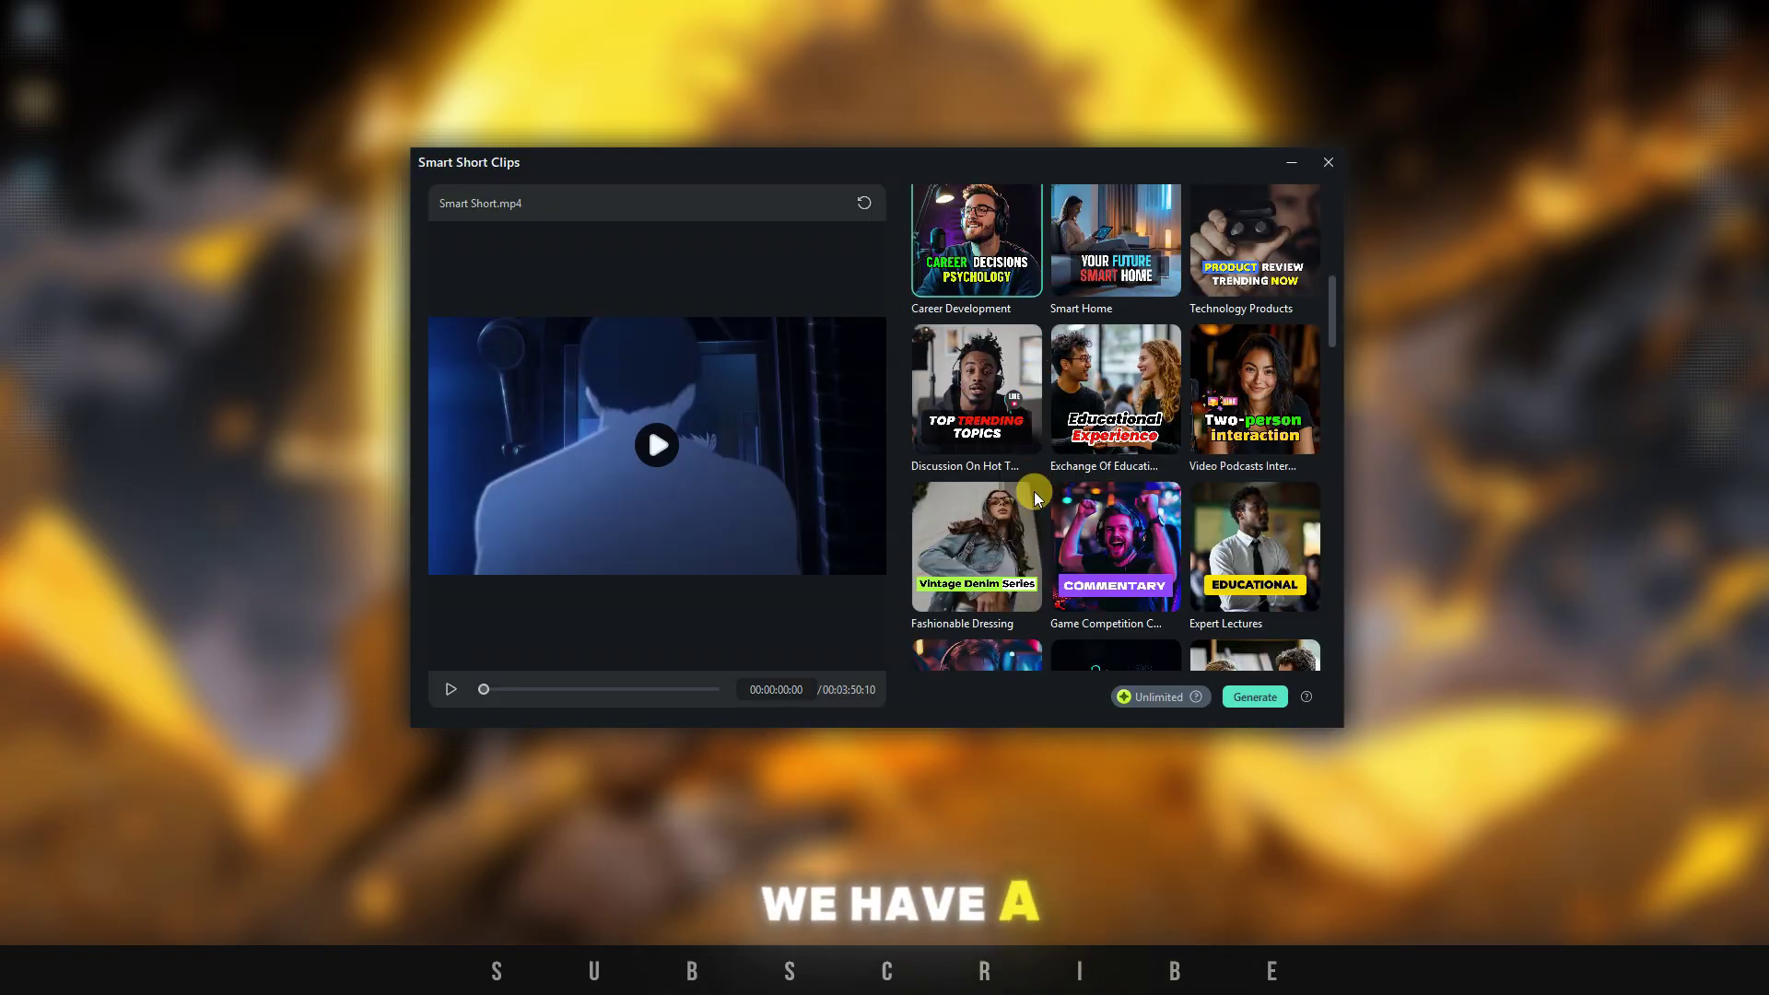
scroll(1034, 494, down, 1)
mouse_move(1277, 345)
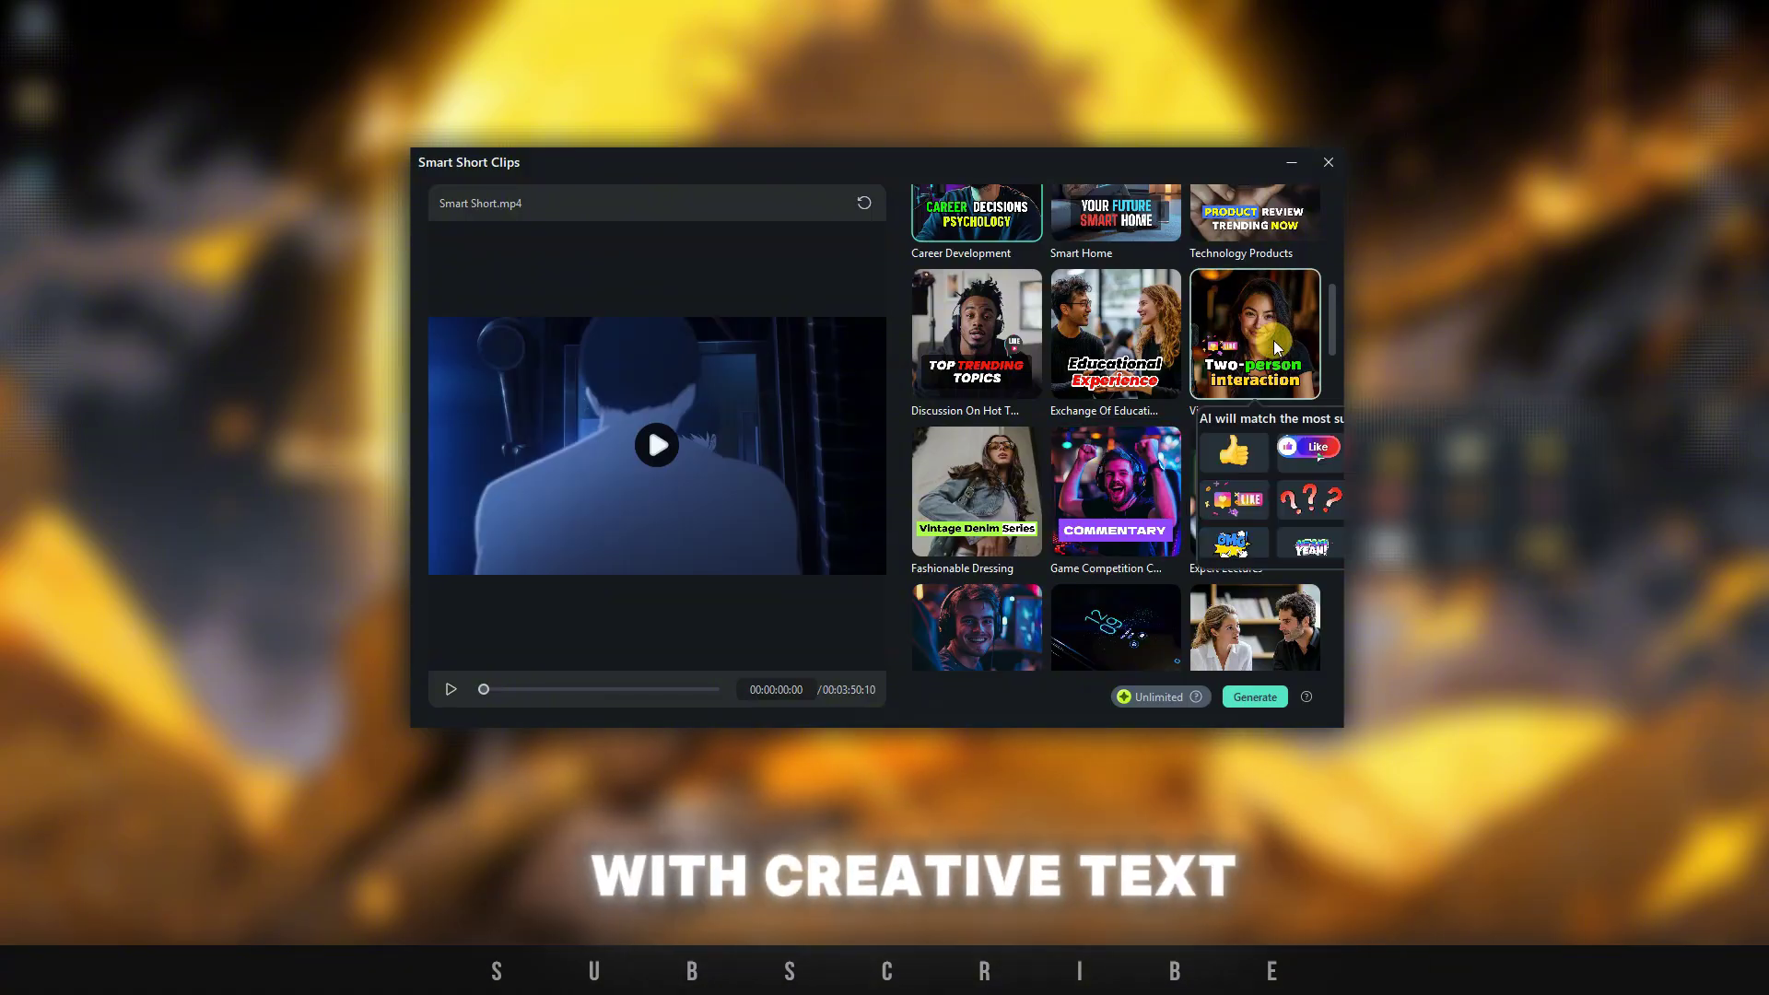
scroll(1275, 354, up, 4)
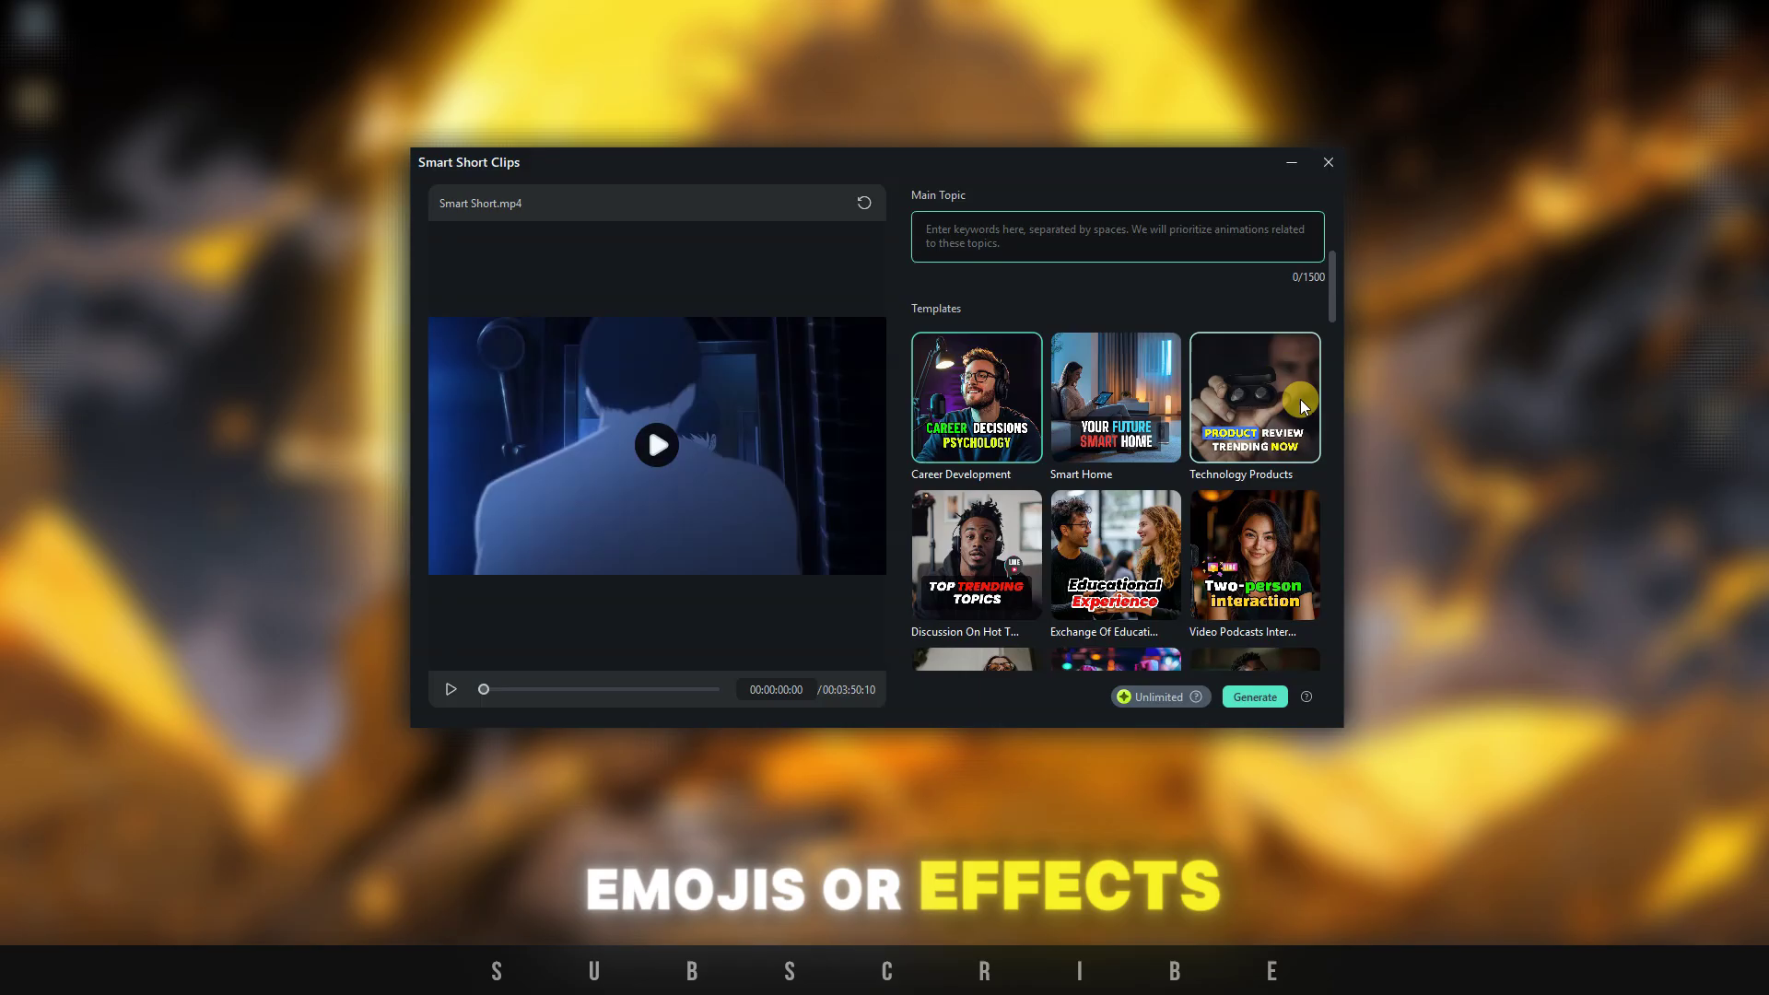
mouse_move(1301, 400)
scroll(1273, 414, down, 2)
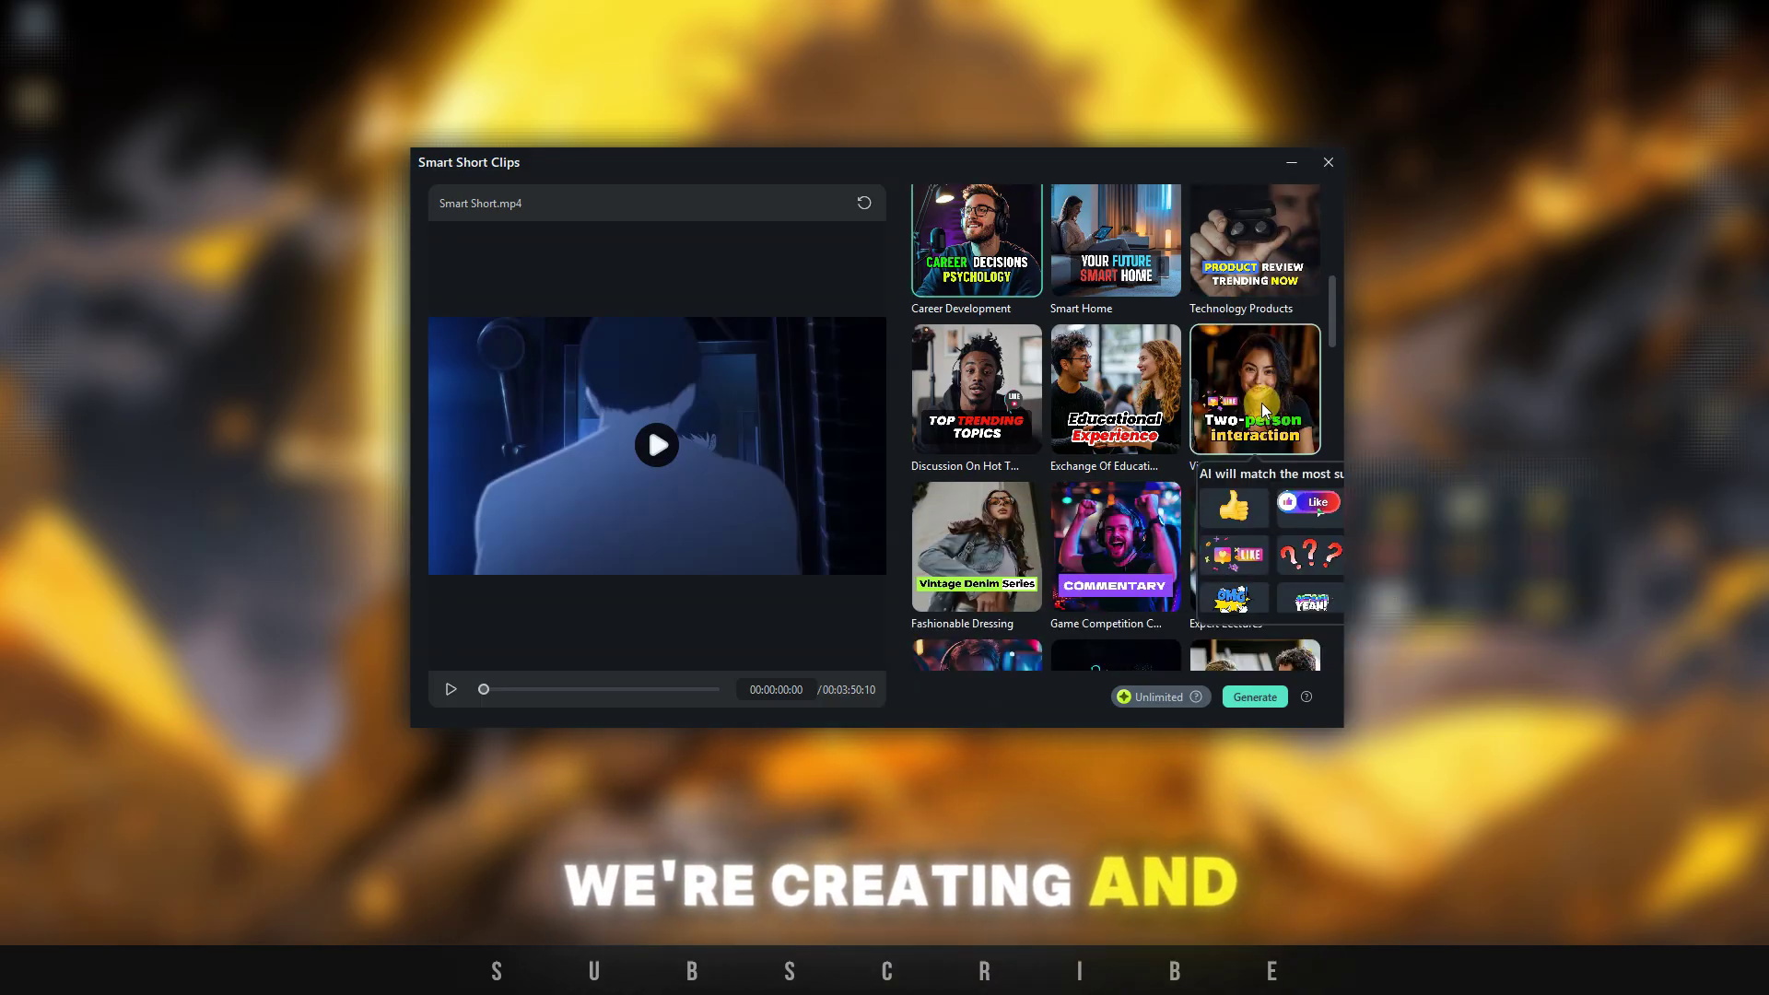
mouse_move(956, 249)
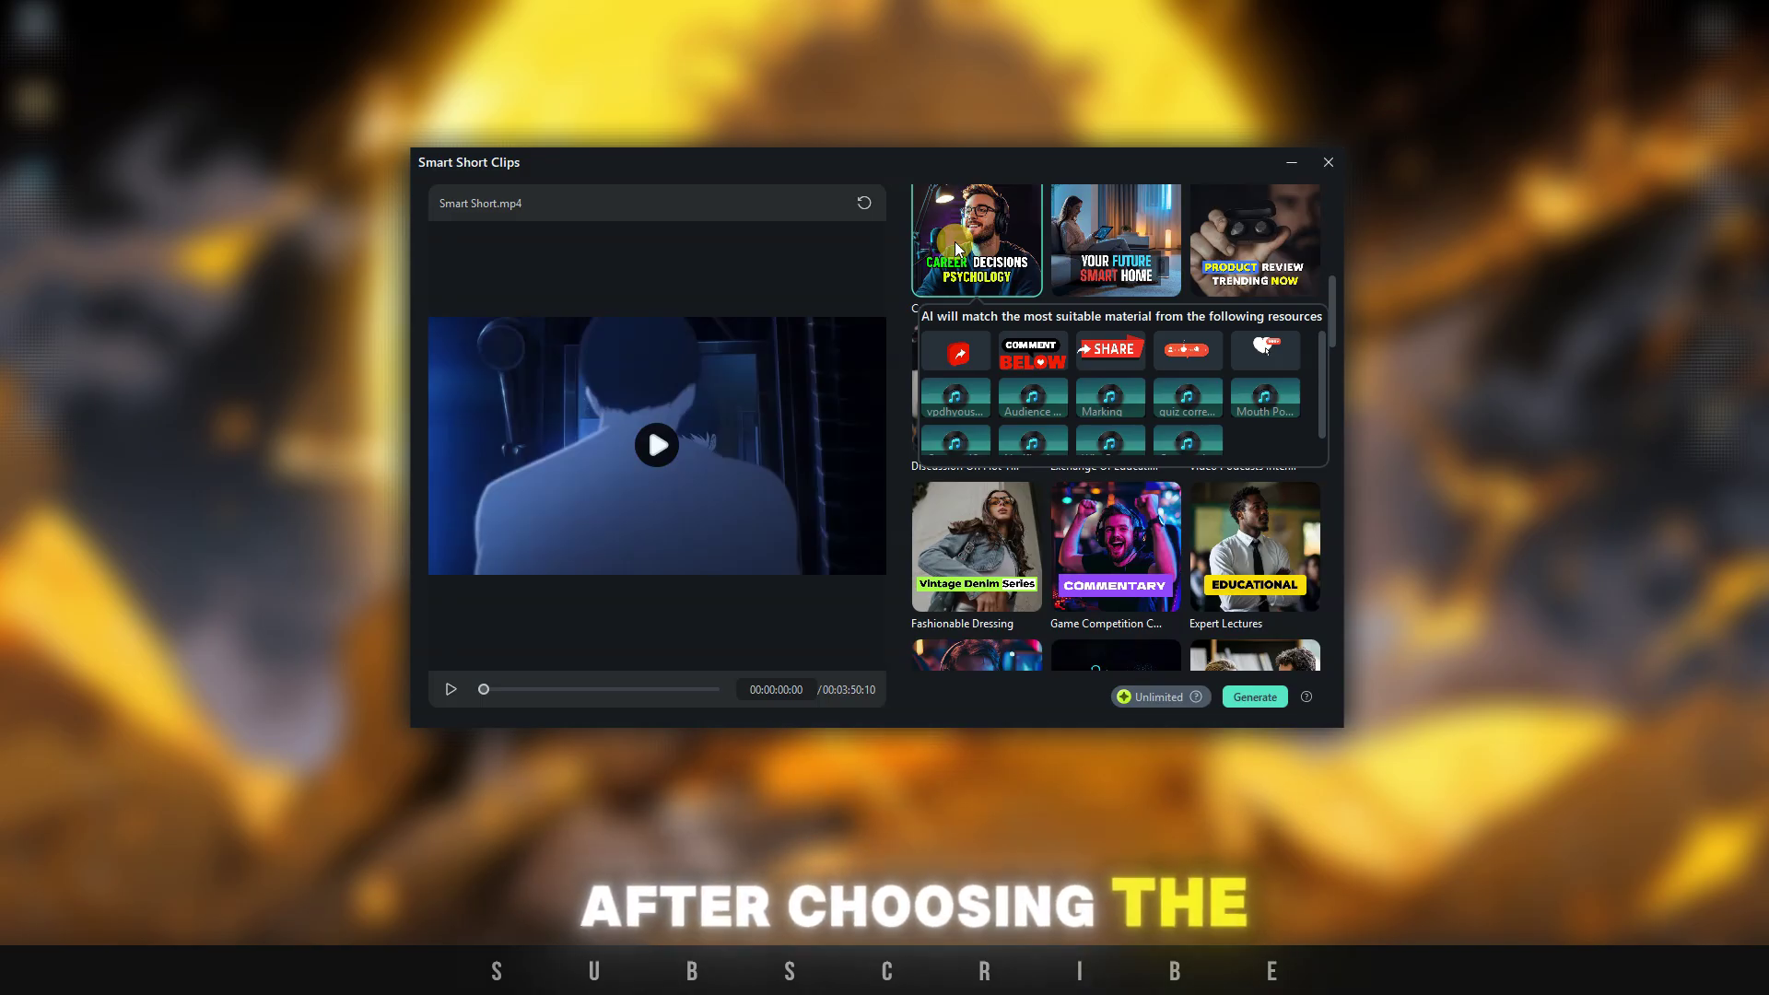
click(1255, 696)
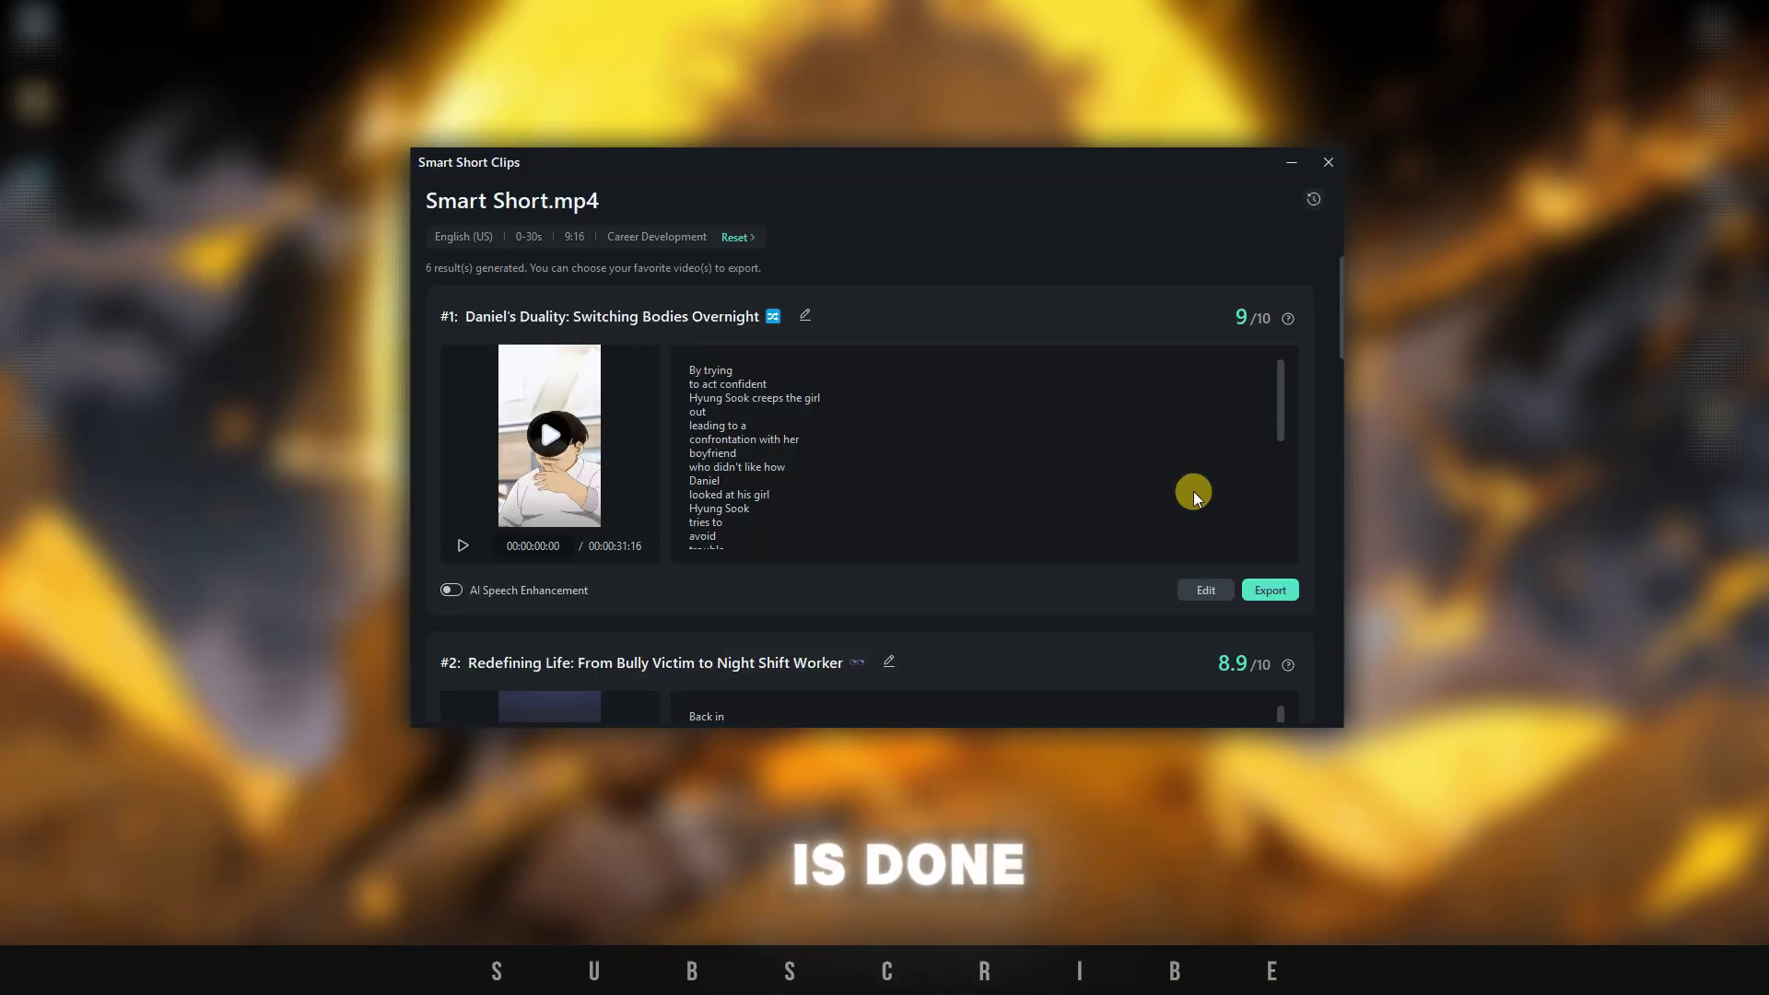
Preview the top-scoring short, Daniel's Duality: Switching Bodies Overnight, and open it in the editor
scroll(587, 523, down, 2)
scroll(587, 524, down, 15)
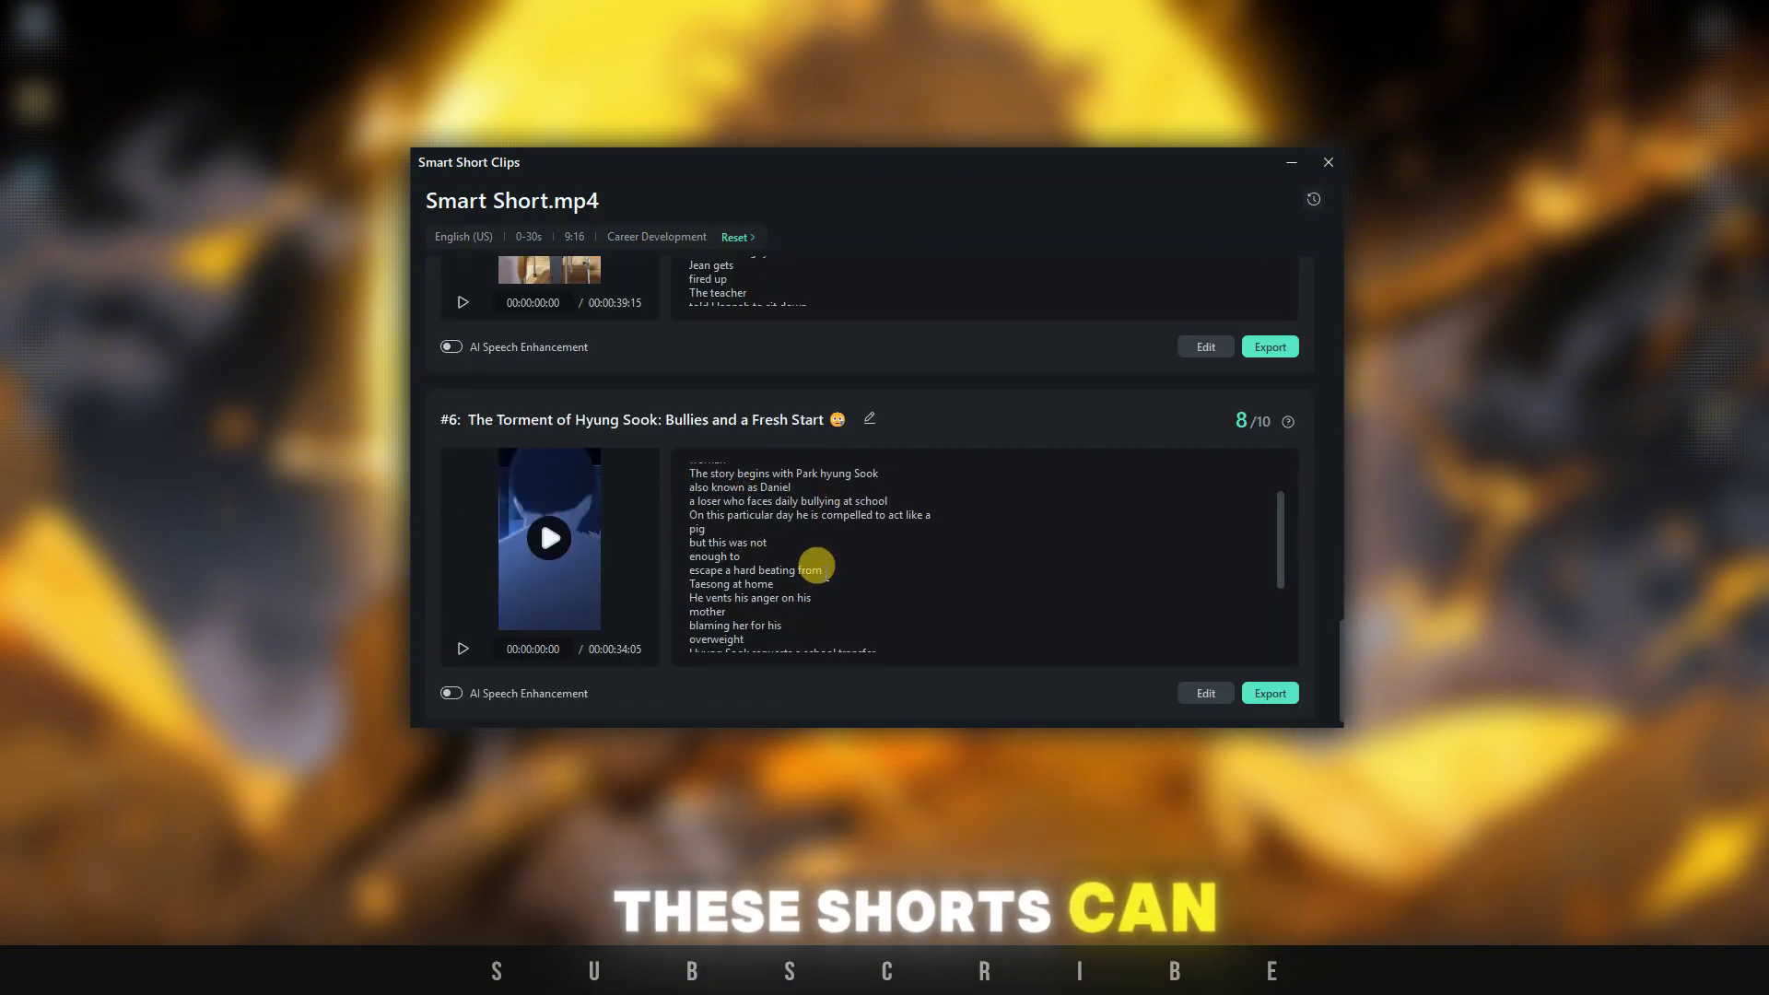
scroll(811, 565, down, 3)
scroll(794, 534, up, 3)
scroll(793, 340, up, 2)
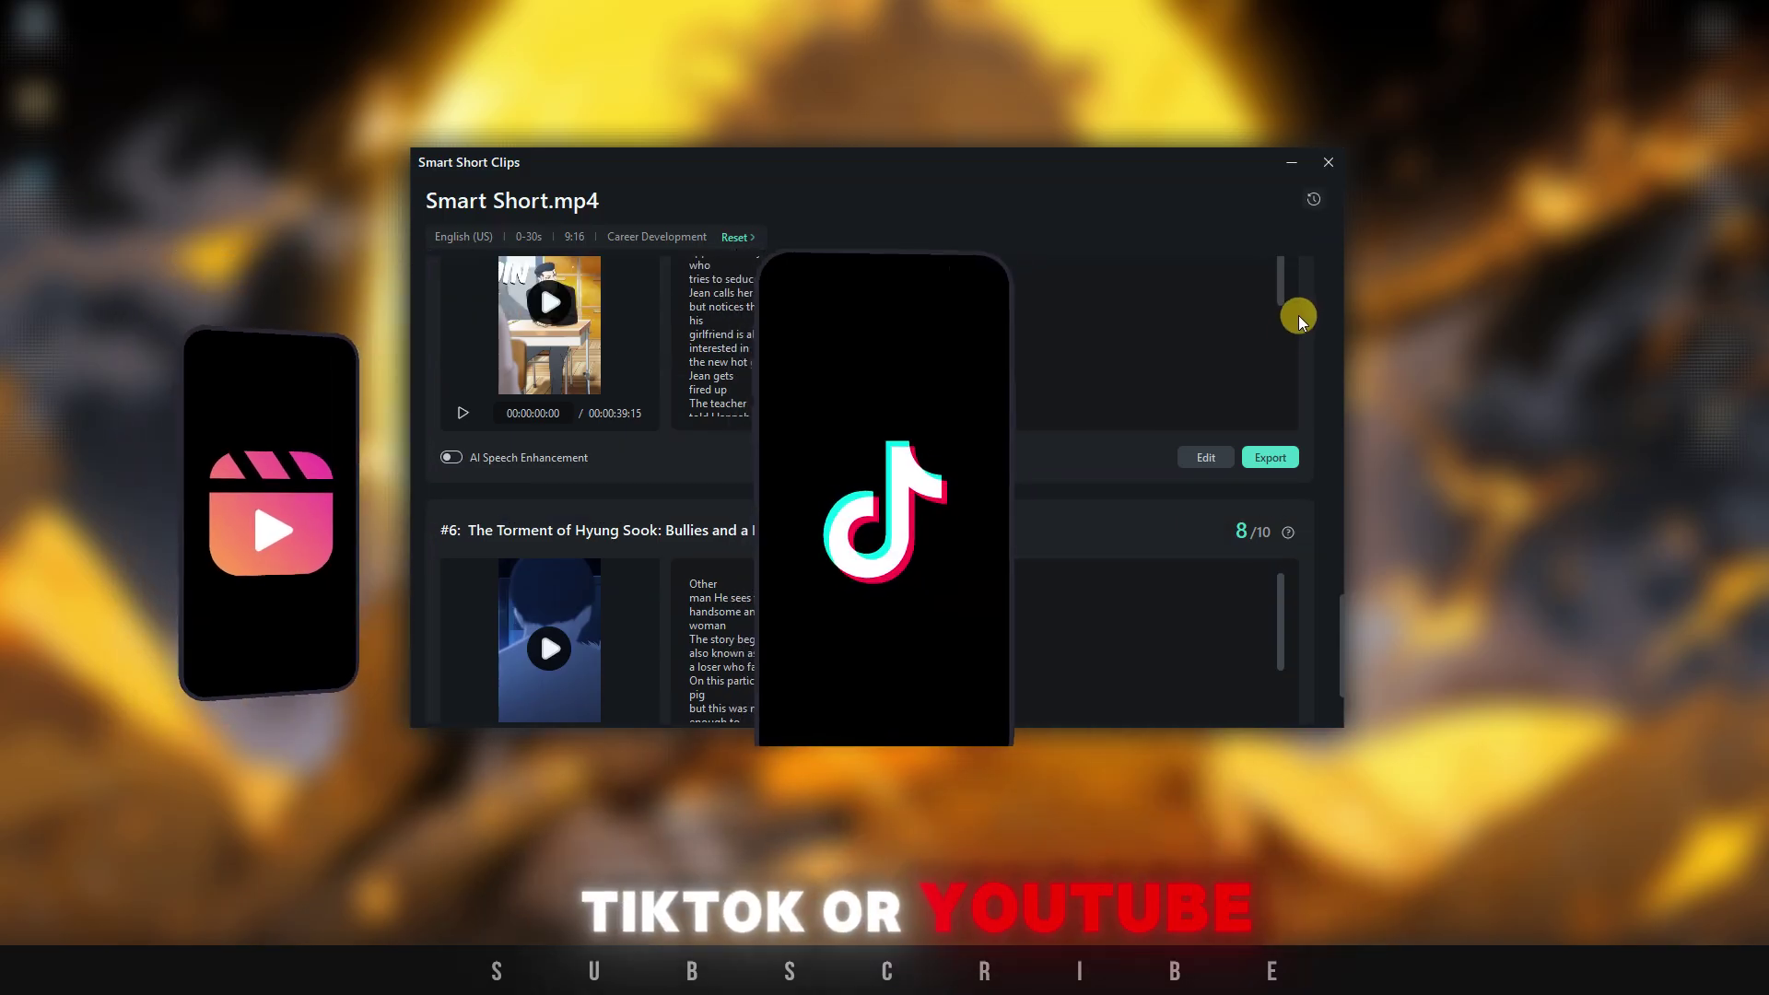
scroll(1309, 347, up, 10)
scroll(1297, 343, up, 7)
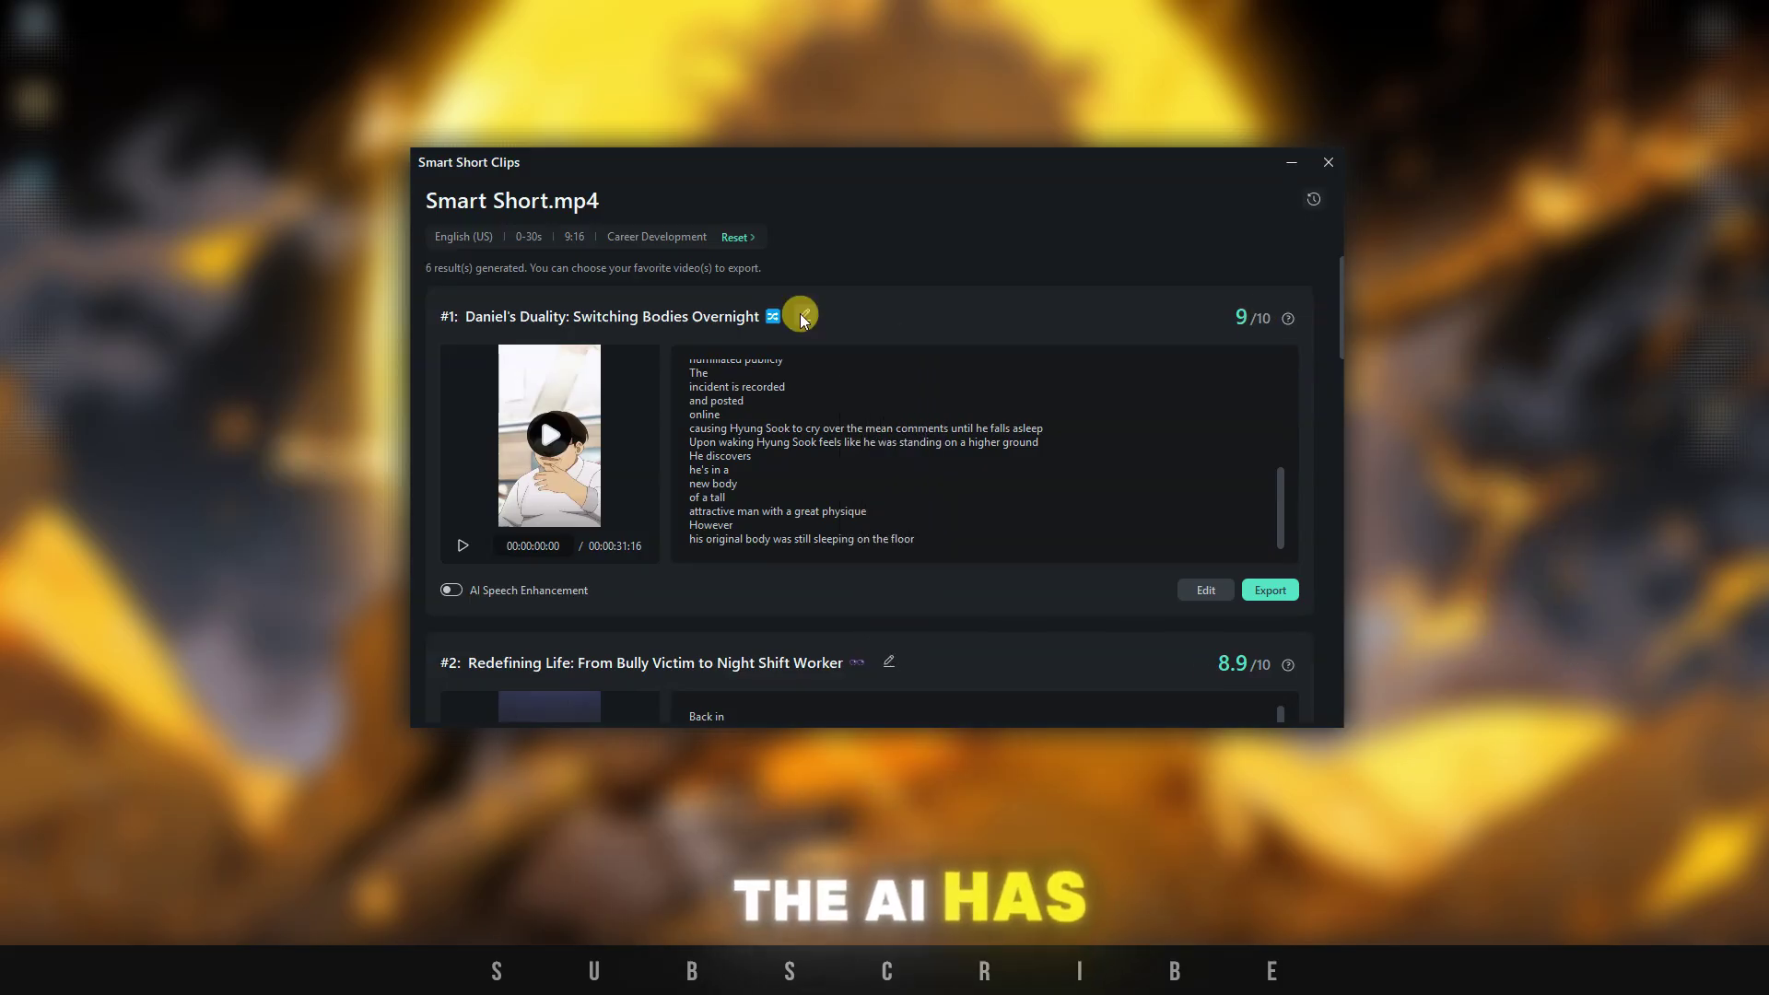
click(802, 316)
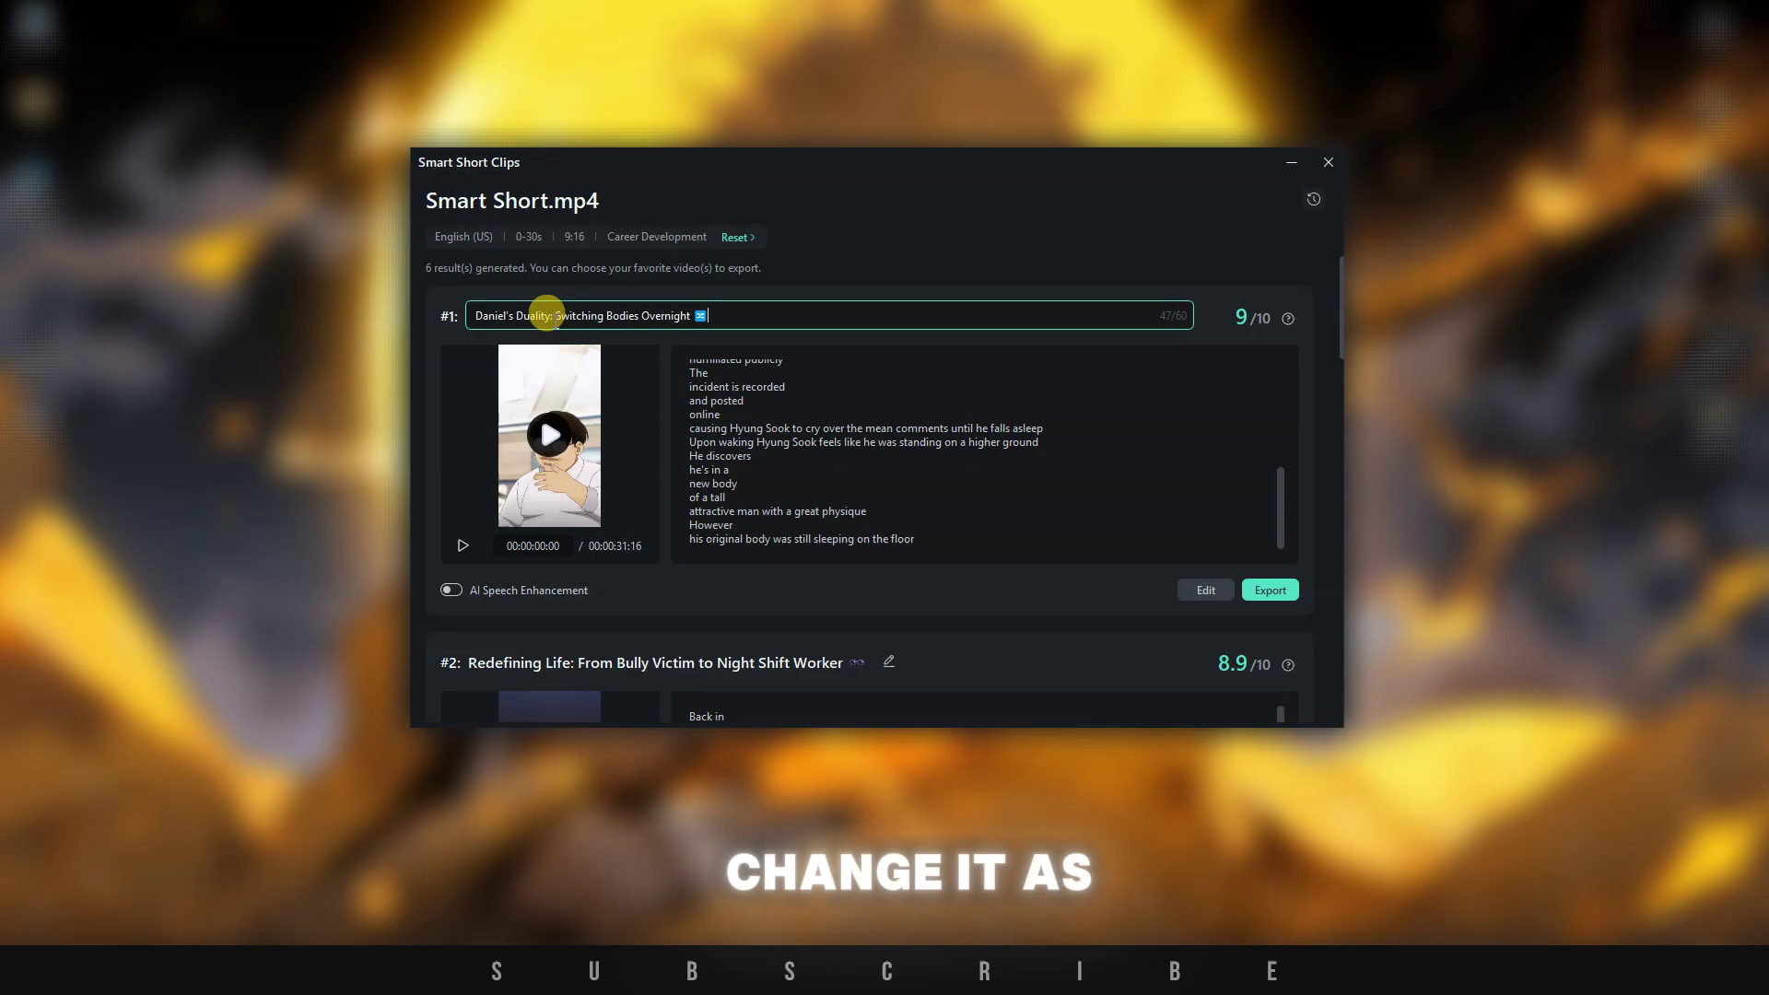
click(461, 545)
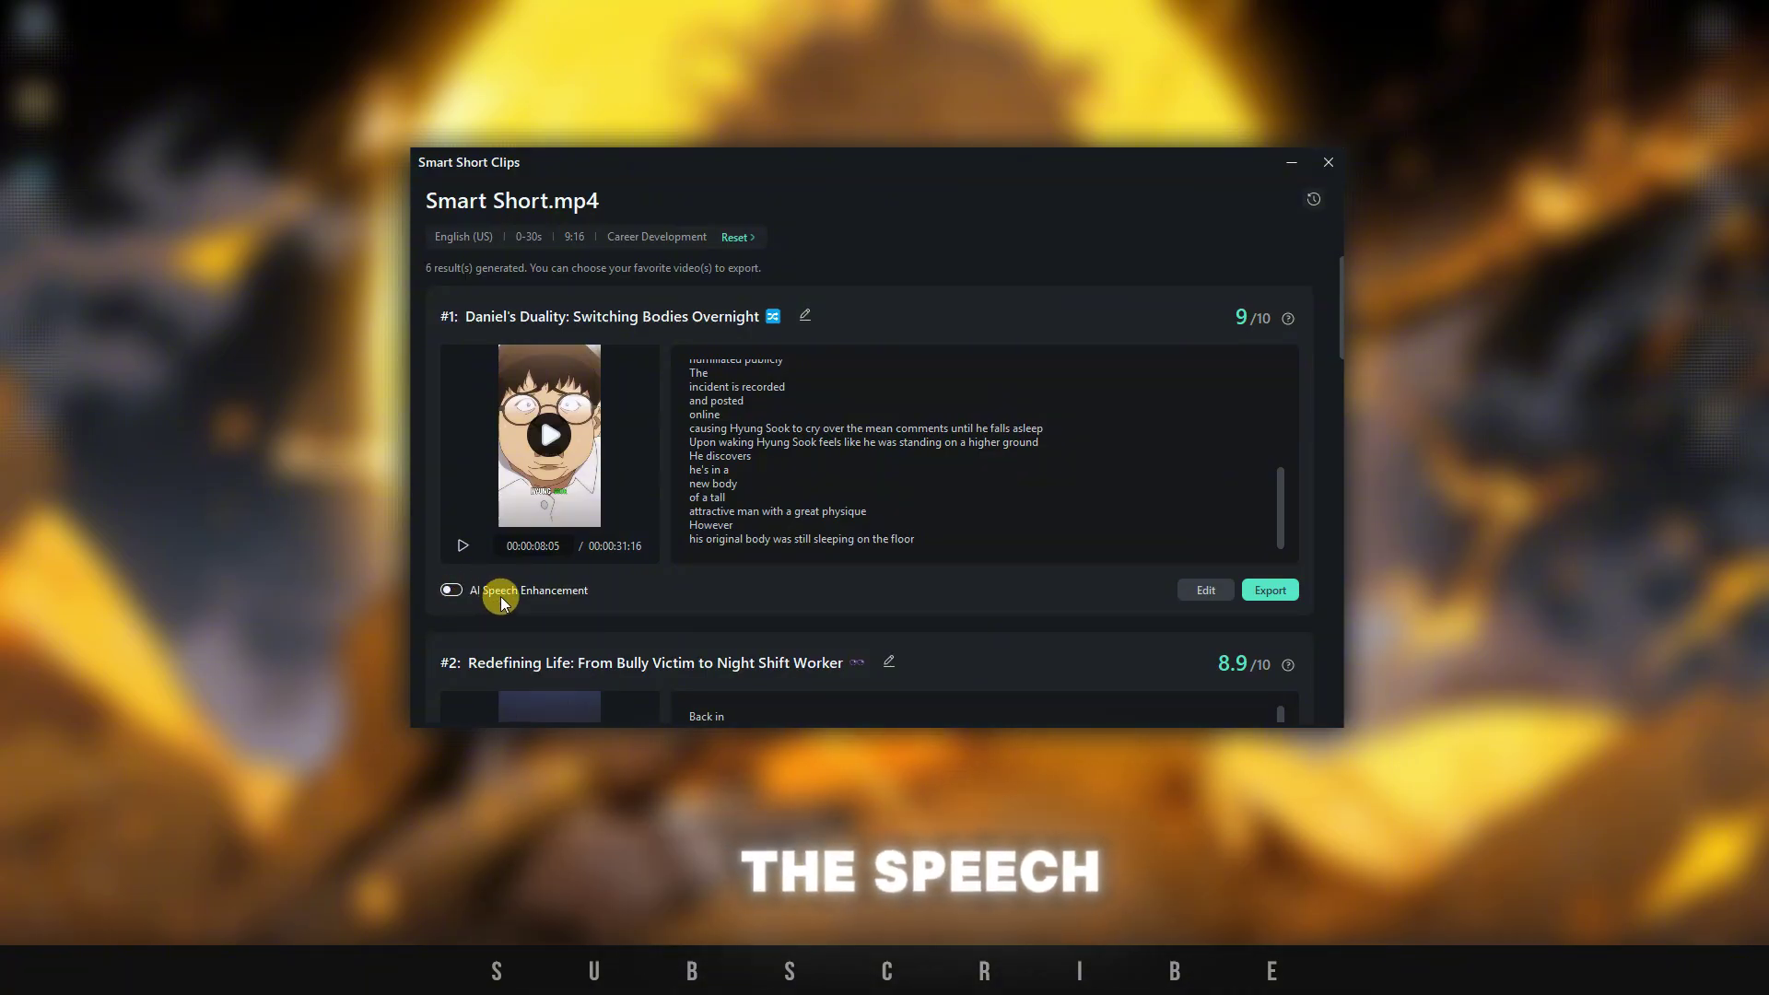
click(1209, 592)
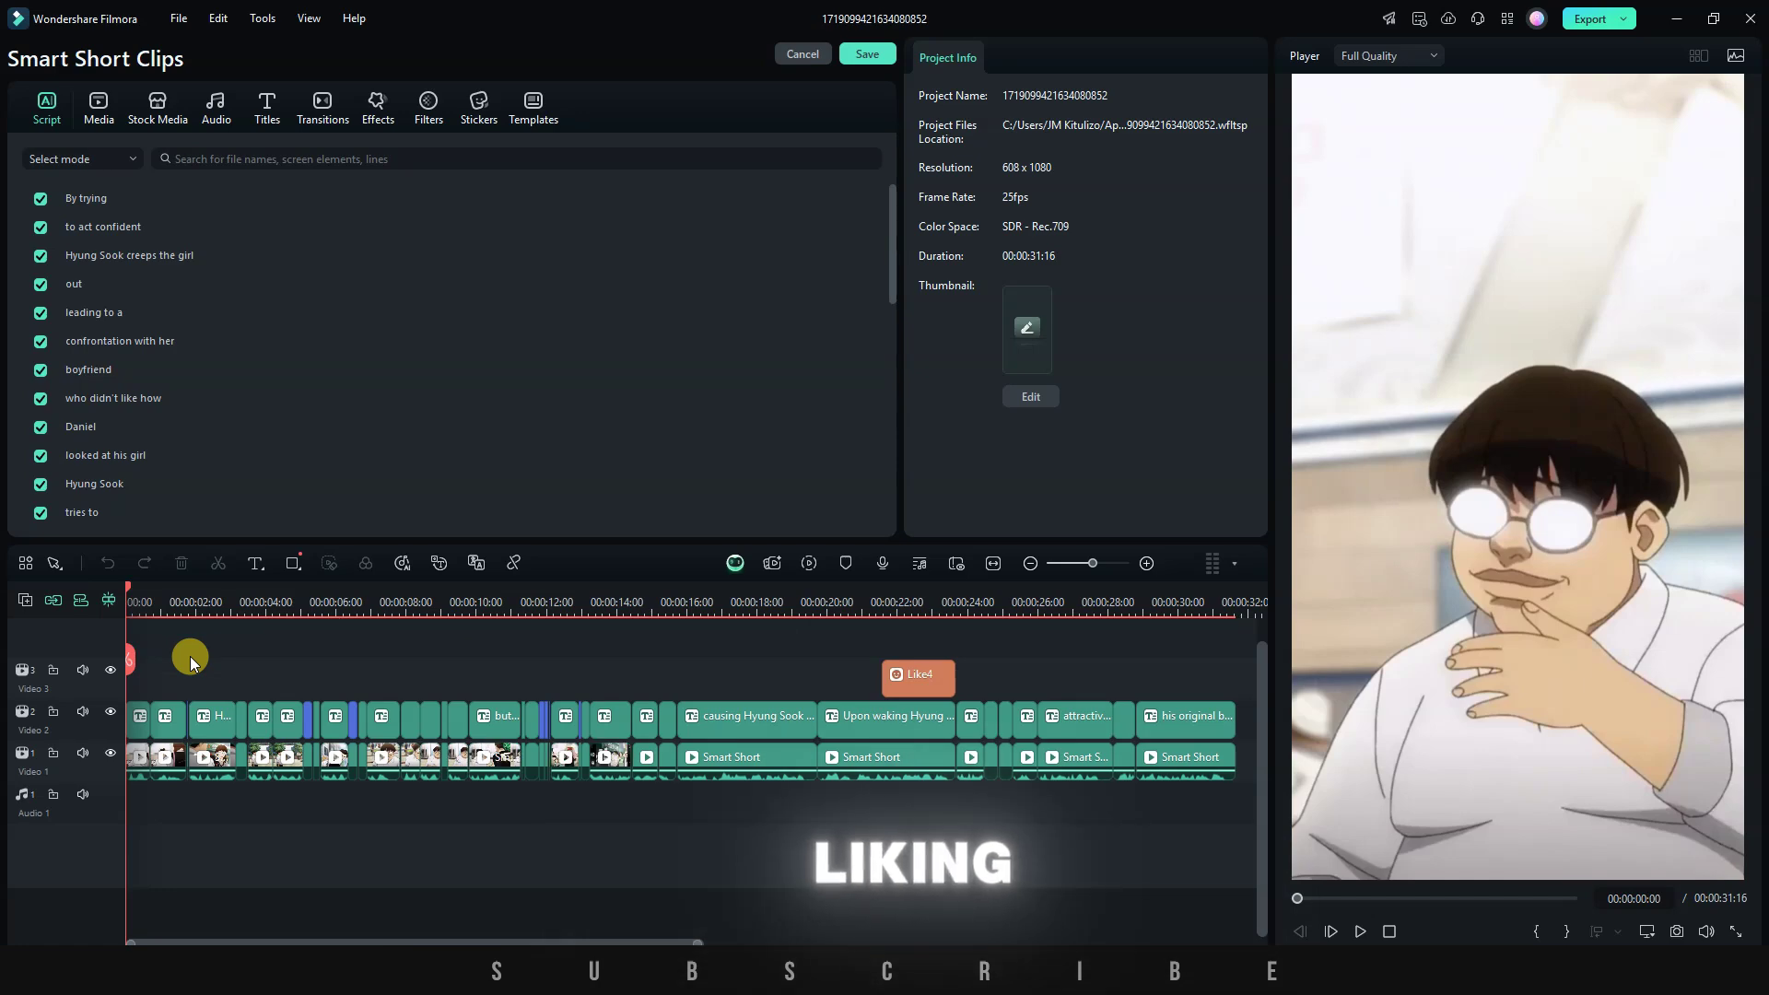
Scrub the playhead to about 2 seconds into the loaded short
drag(170, 605, 553, 658)
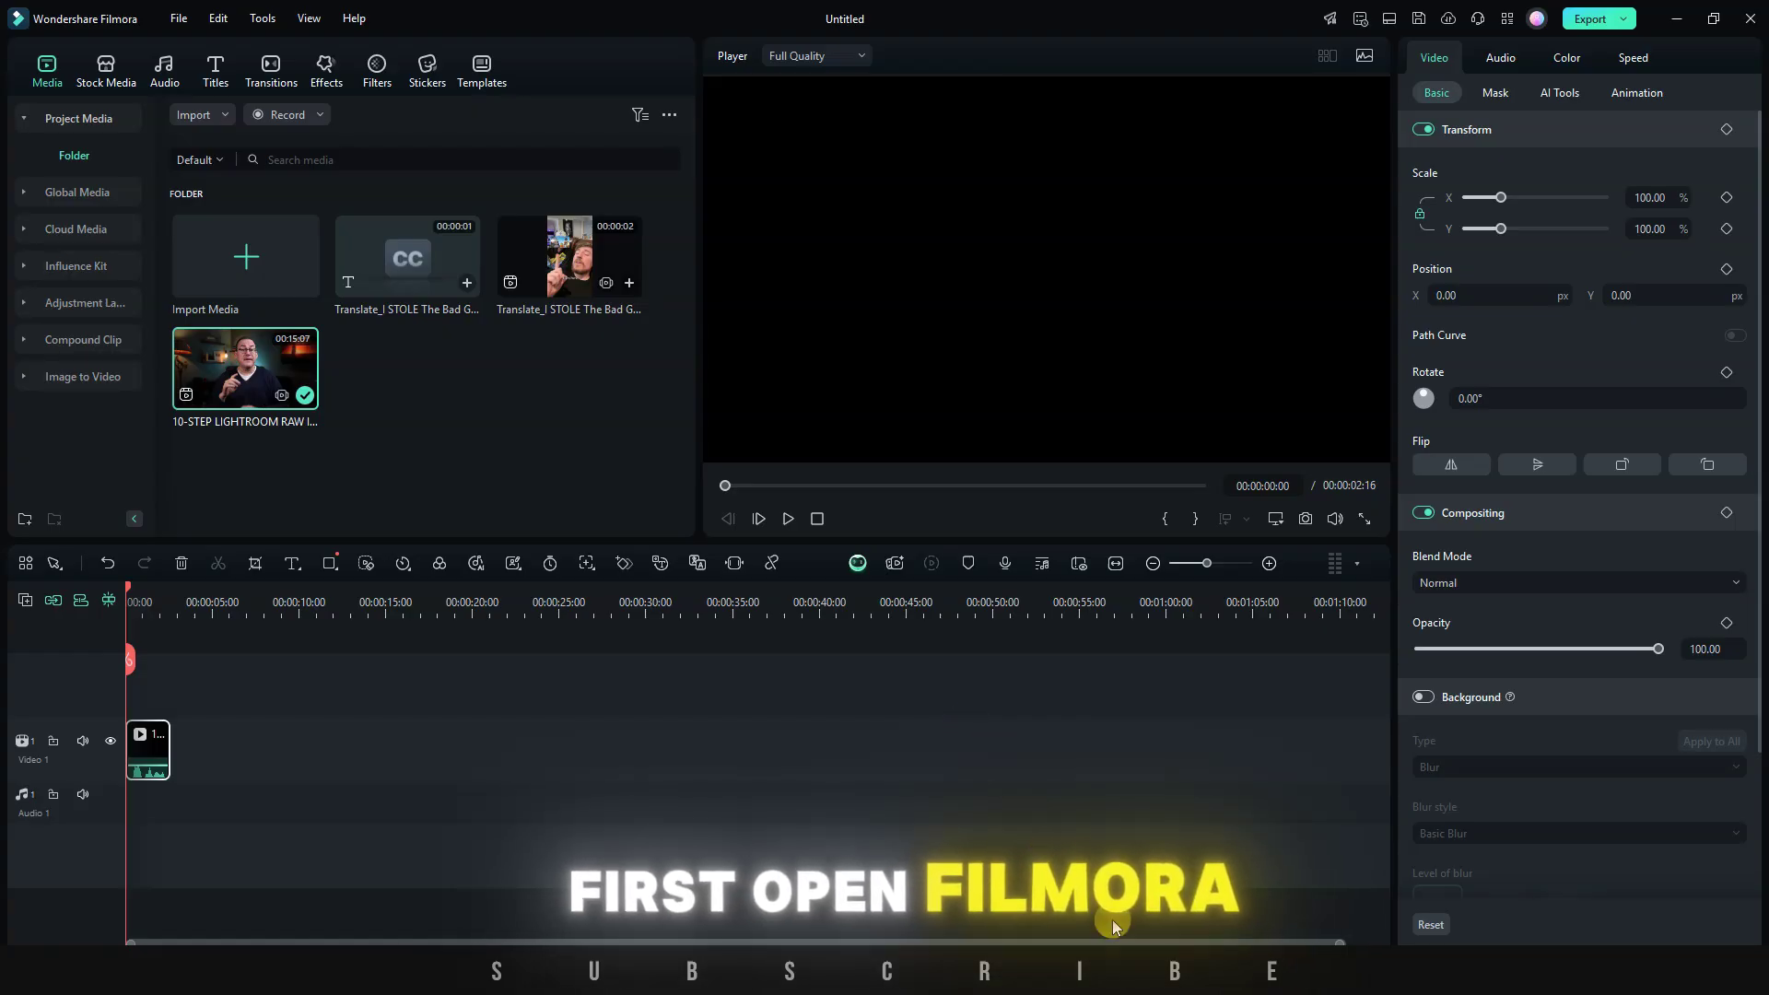
AI-translate the clip's voice and captions from English (US) to French (France) with lip-sync
right_click(140, 763)
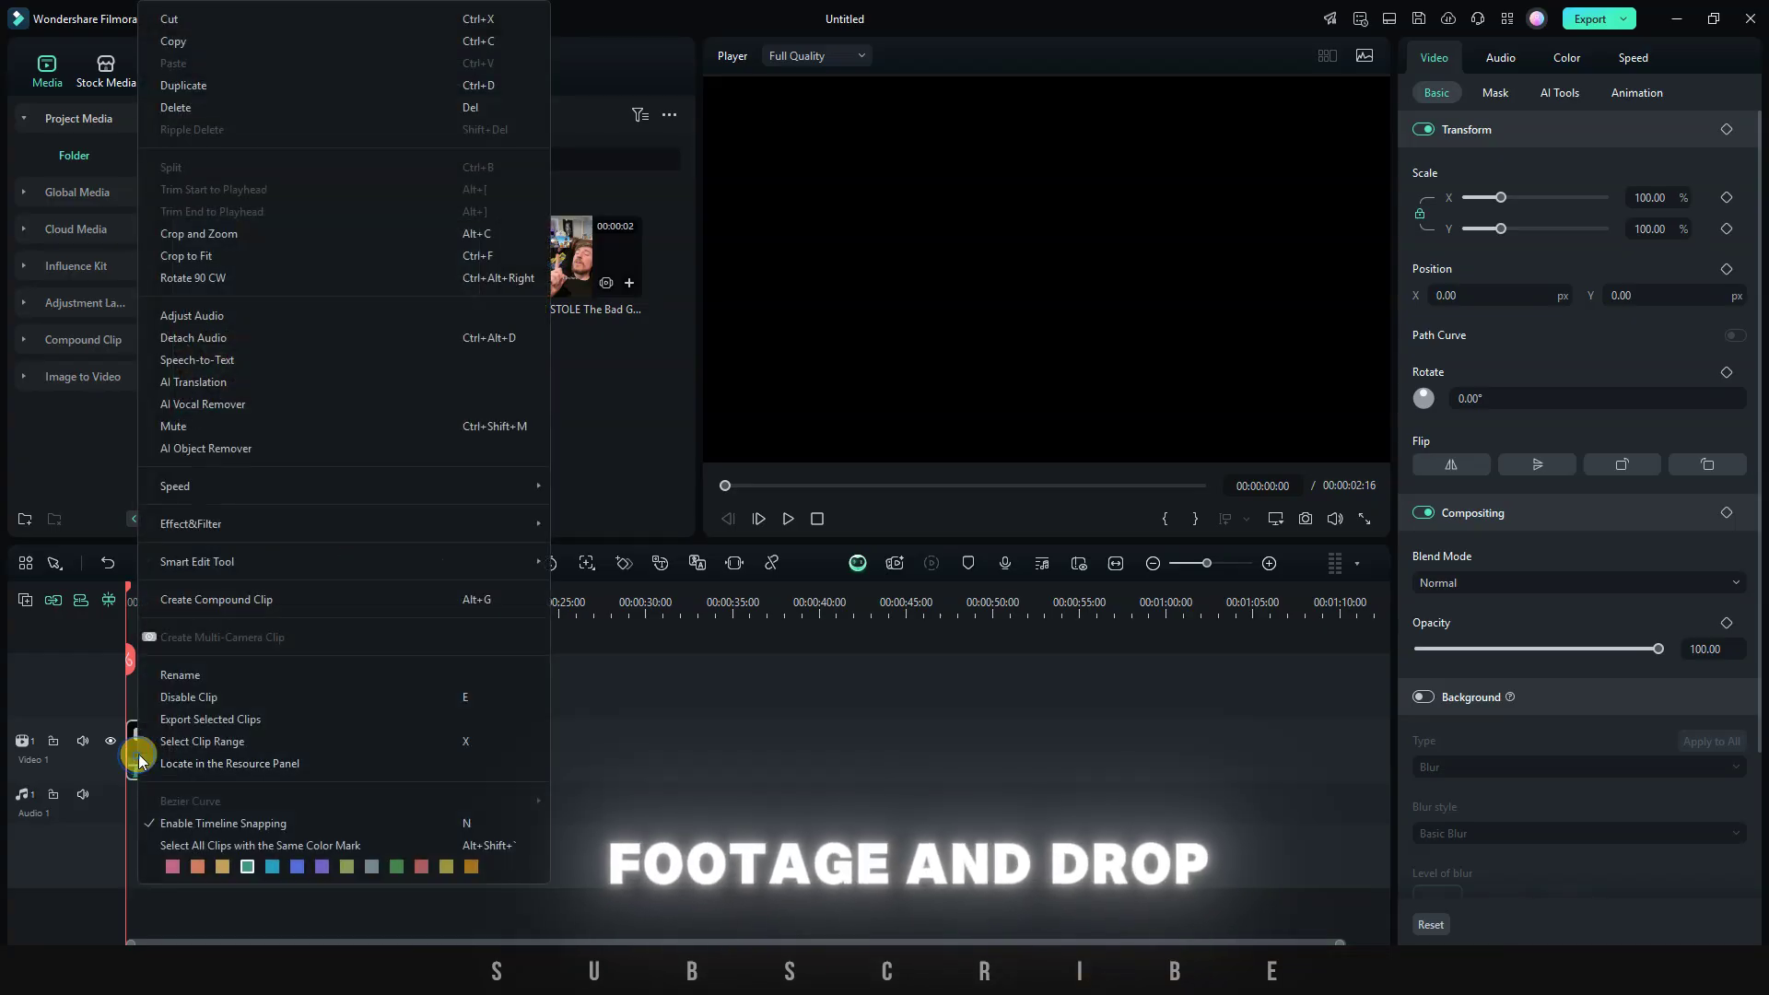
click(210, 384)
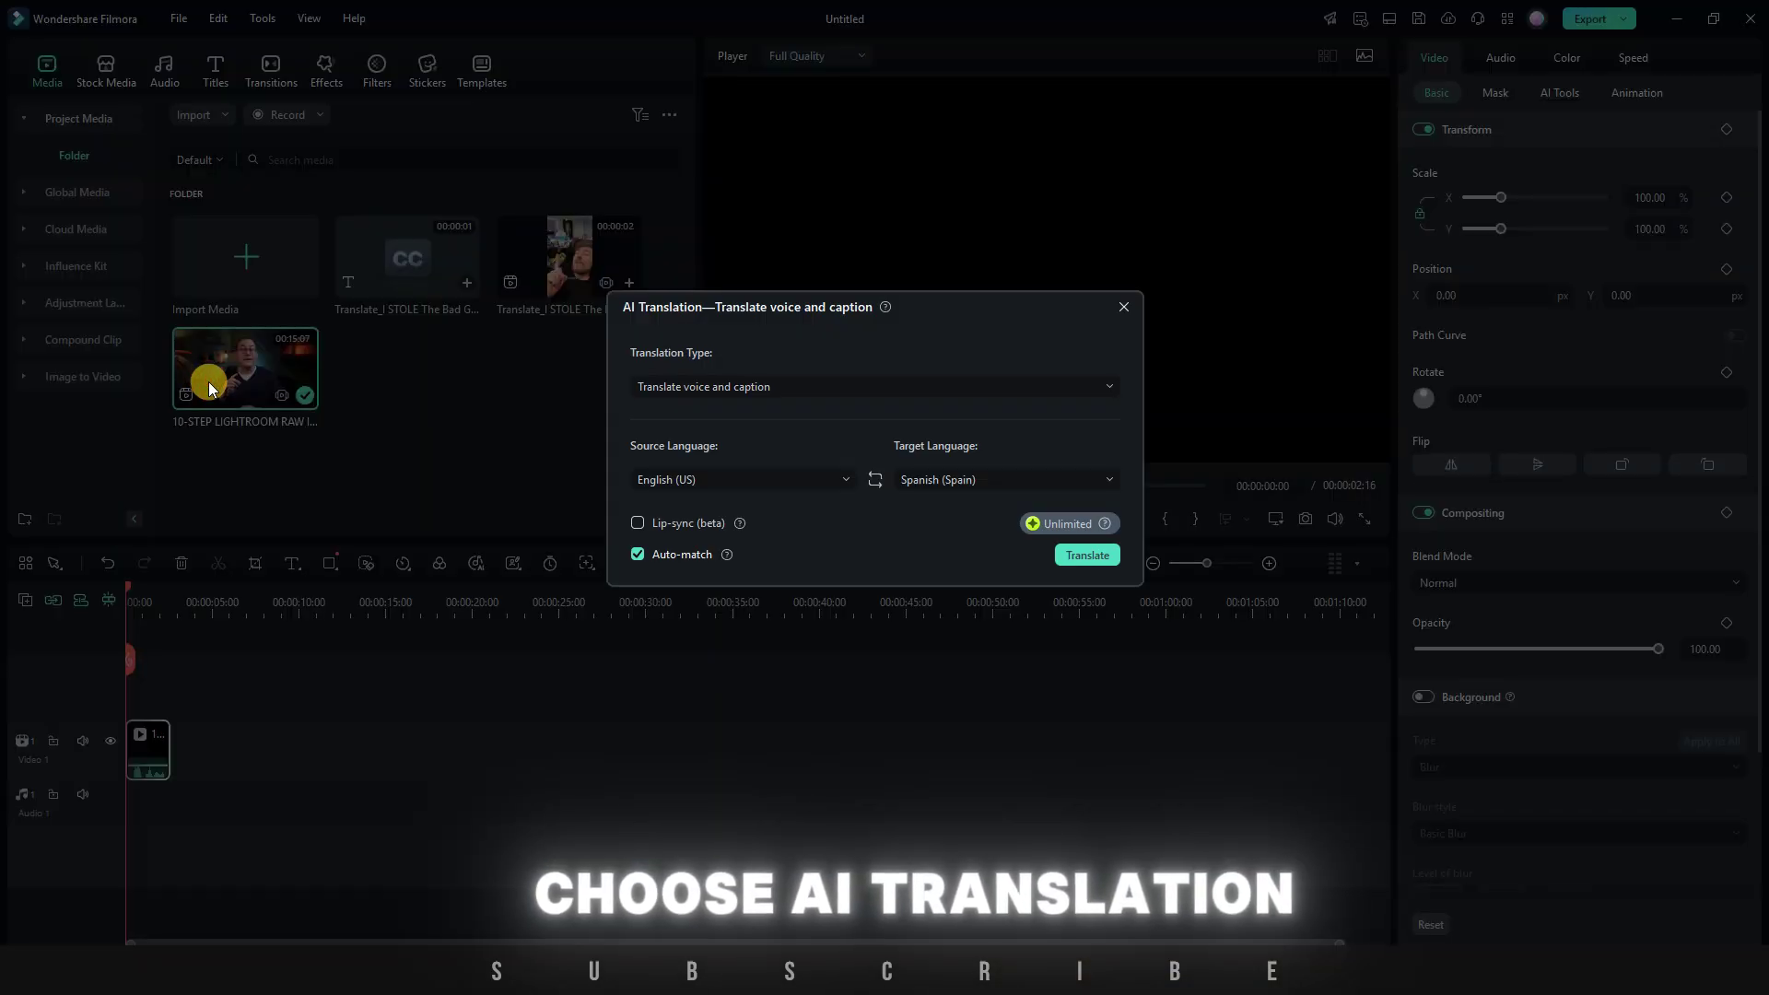
click(843, 389)
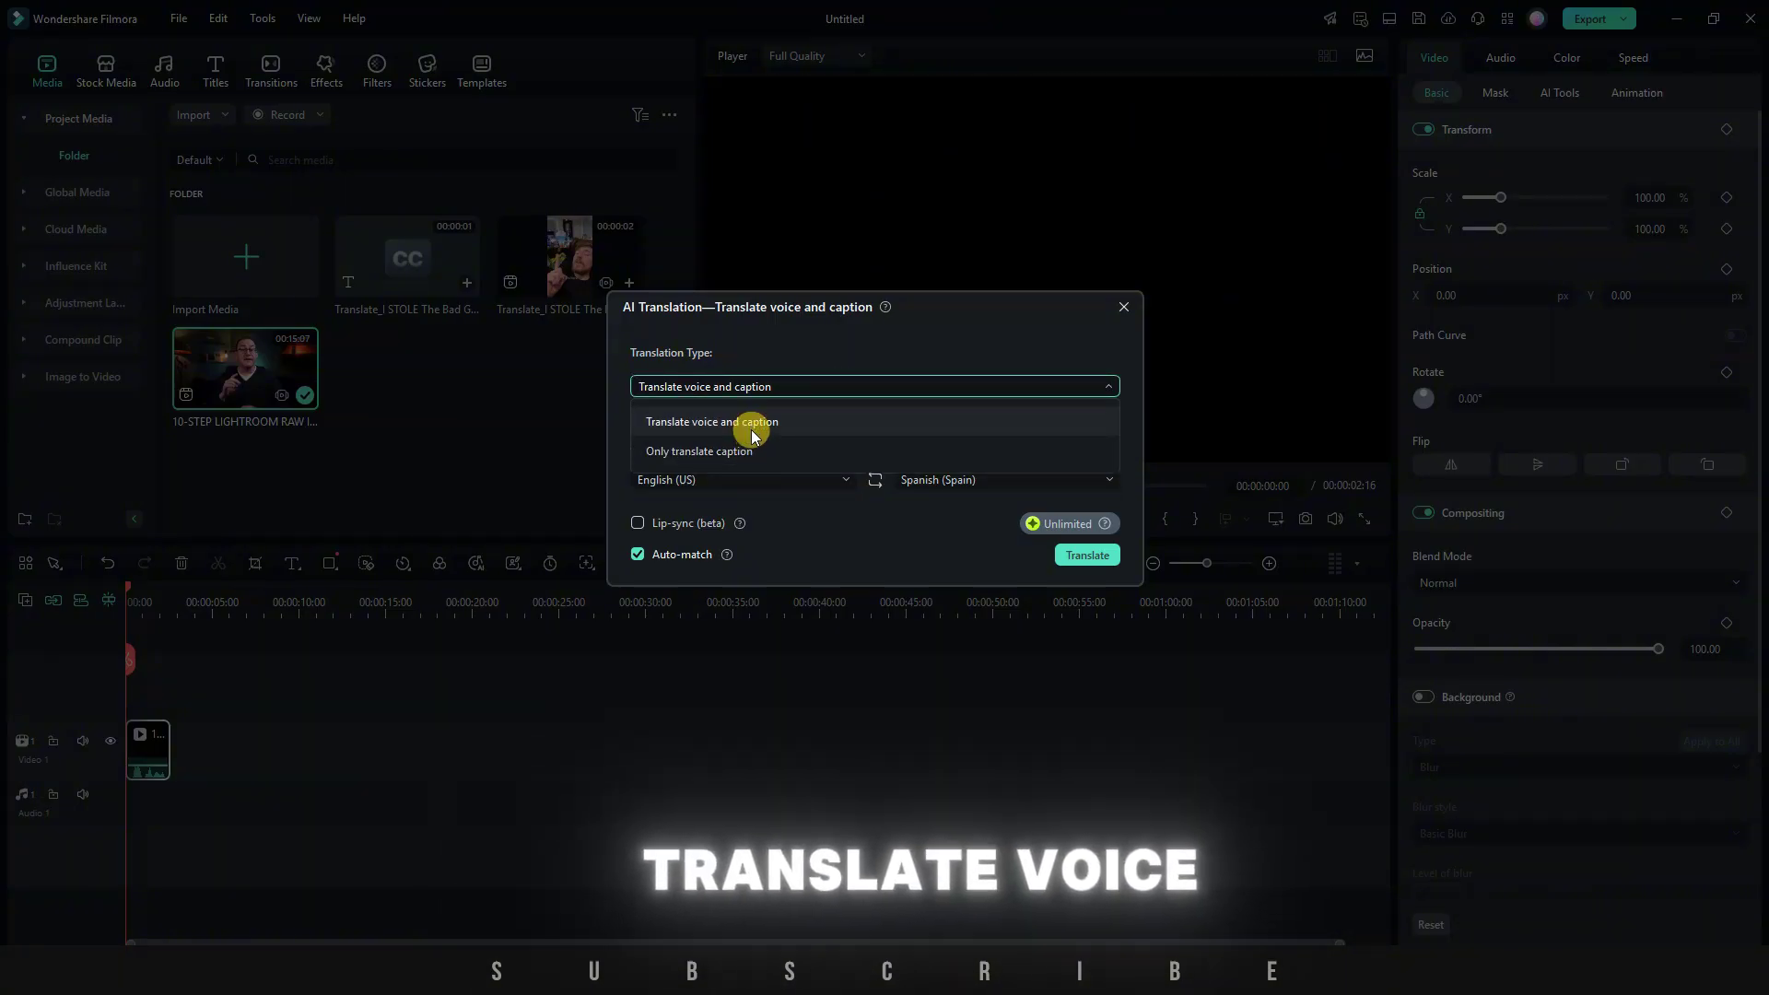
click(845, 424)
click(767, 480)
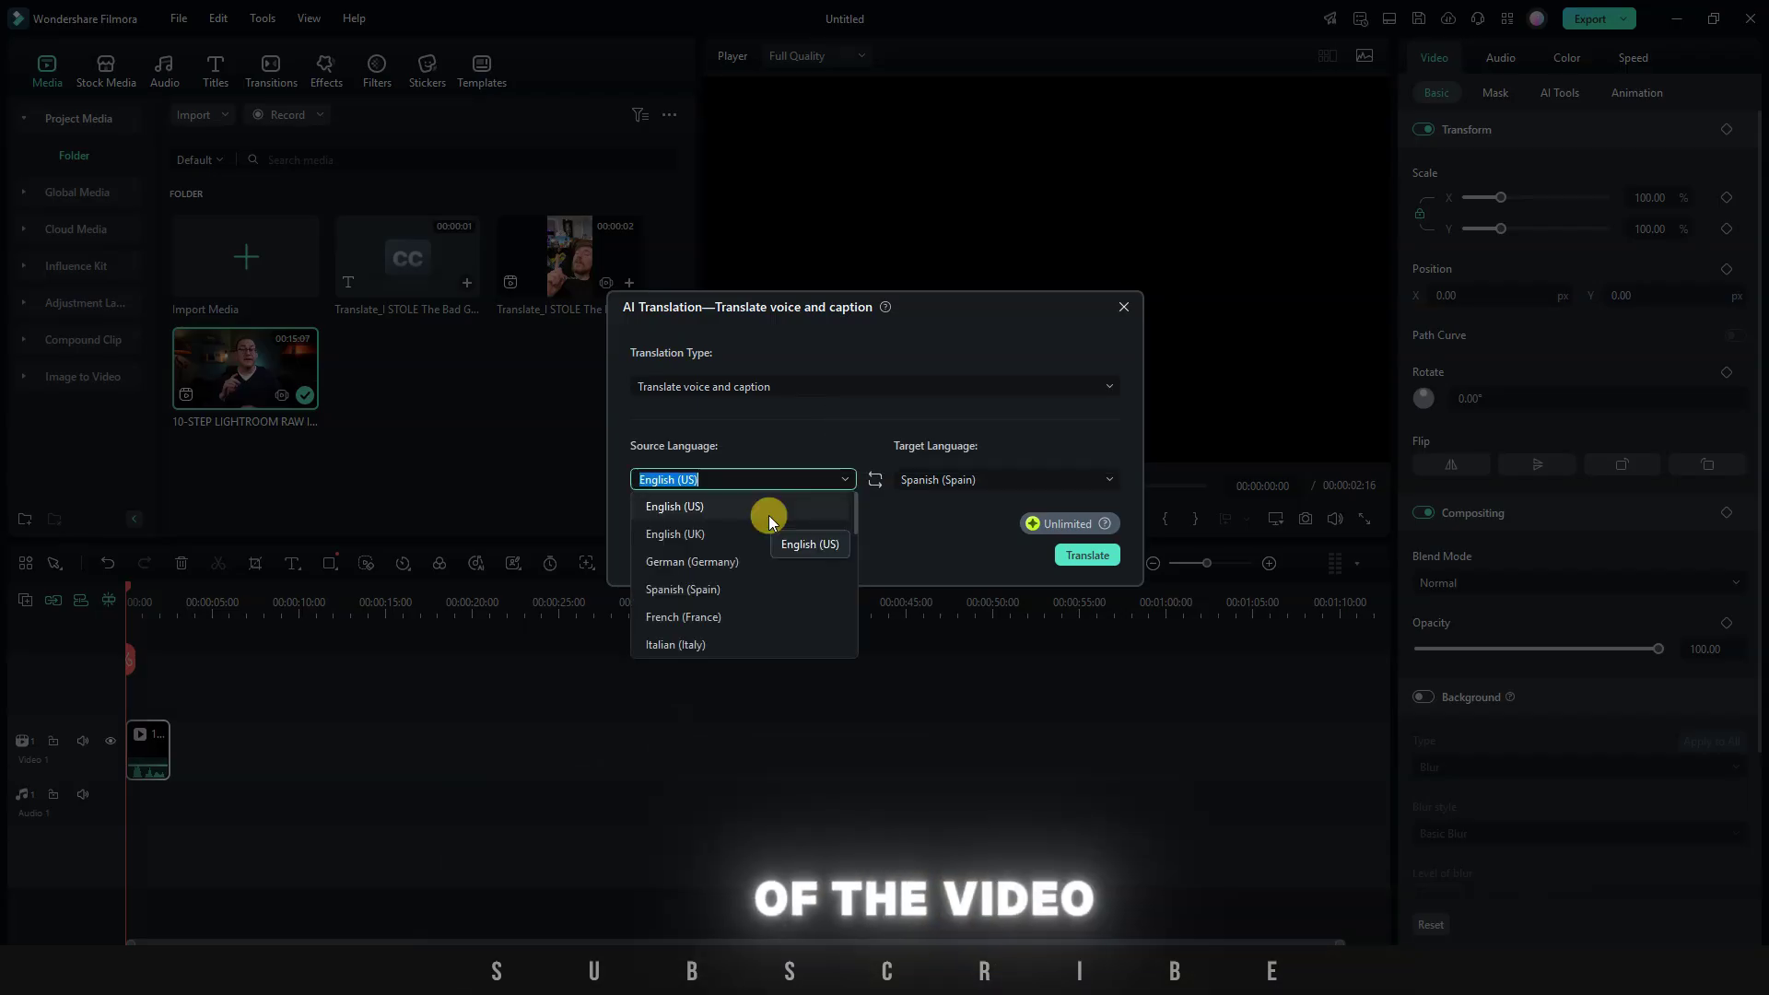
click(769, 516)
click(983, 476)
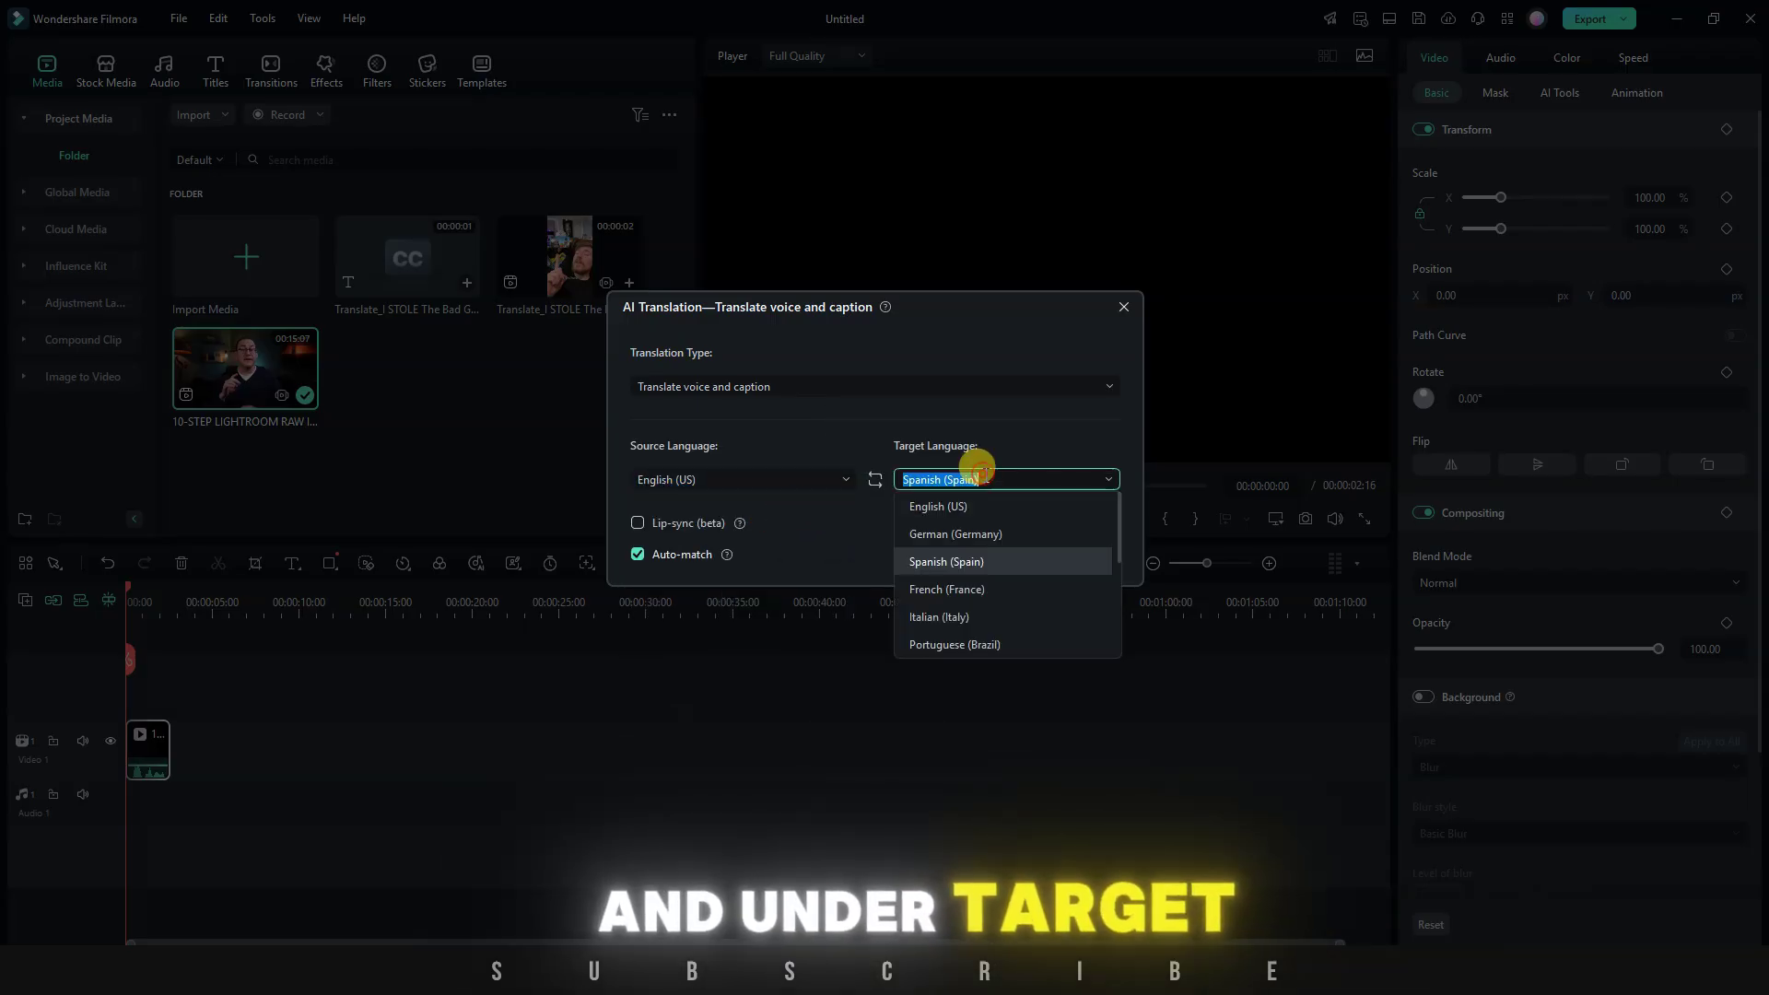
click(977, 598)
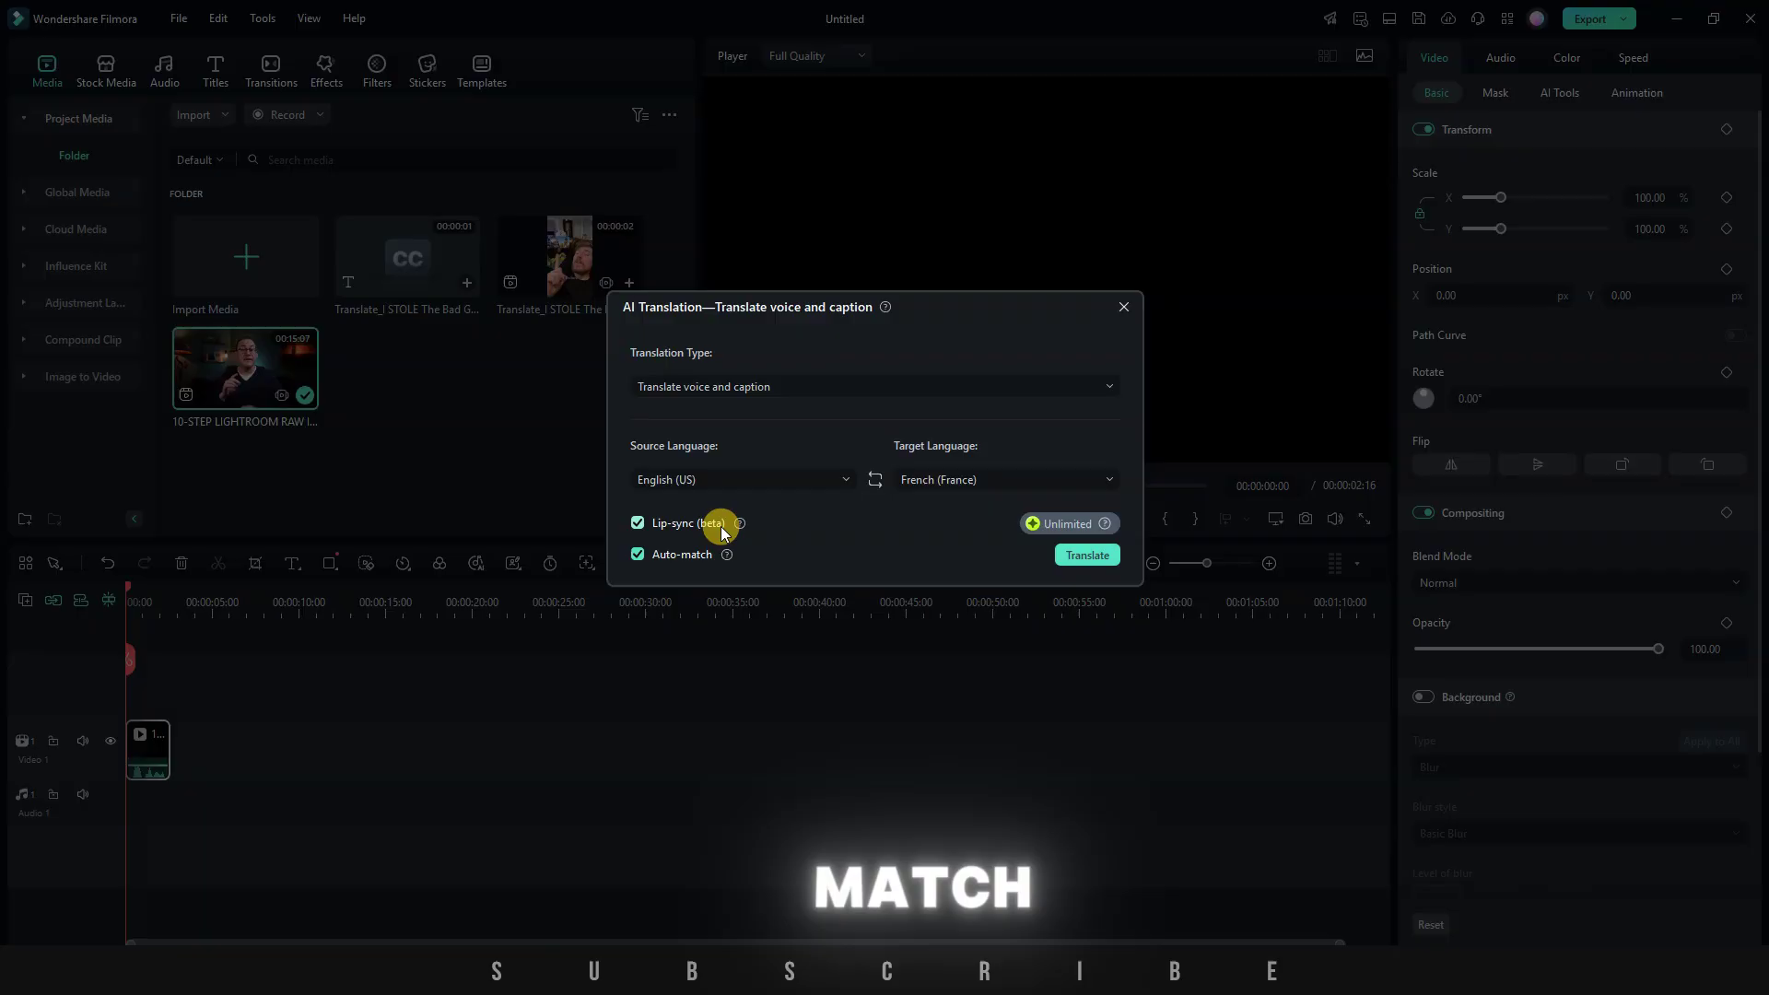
click(1099, 557)
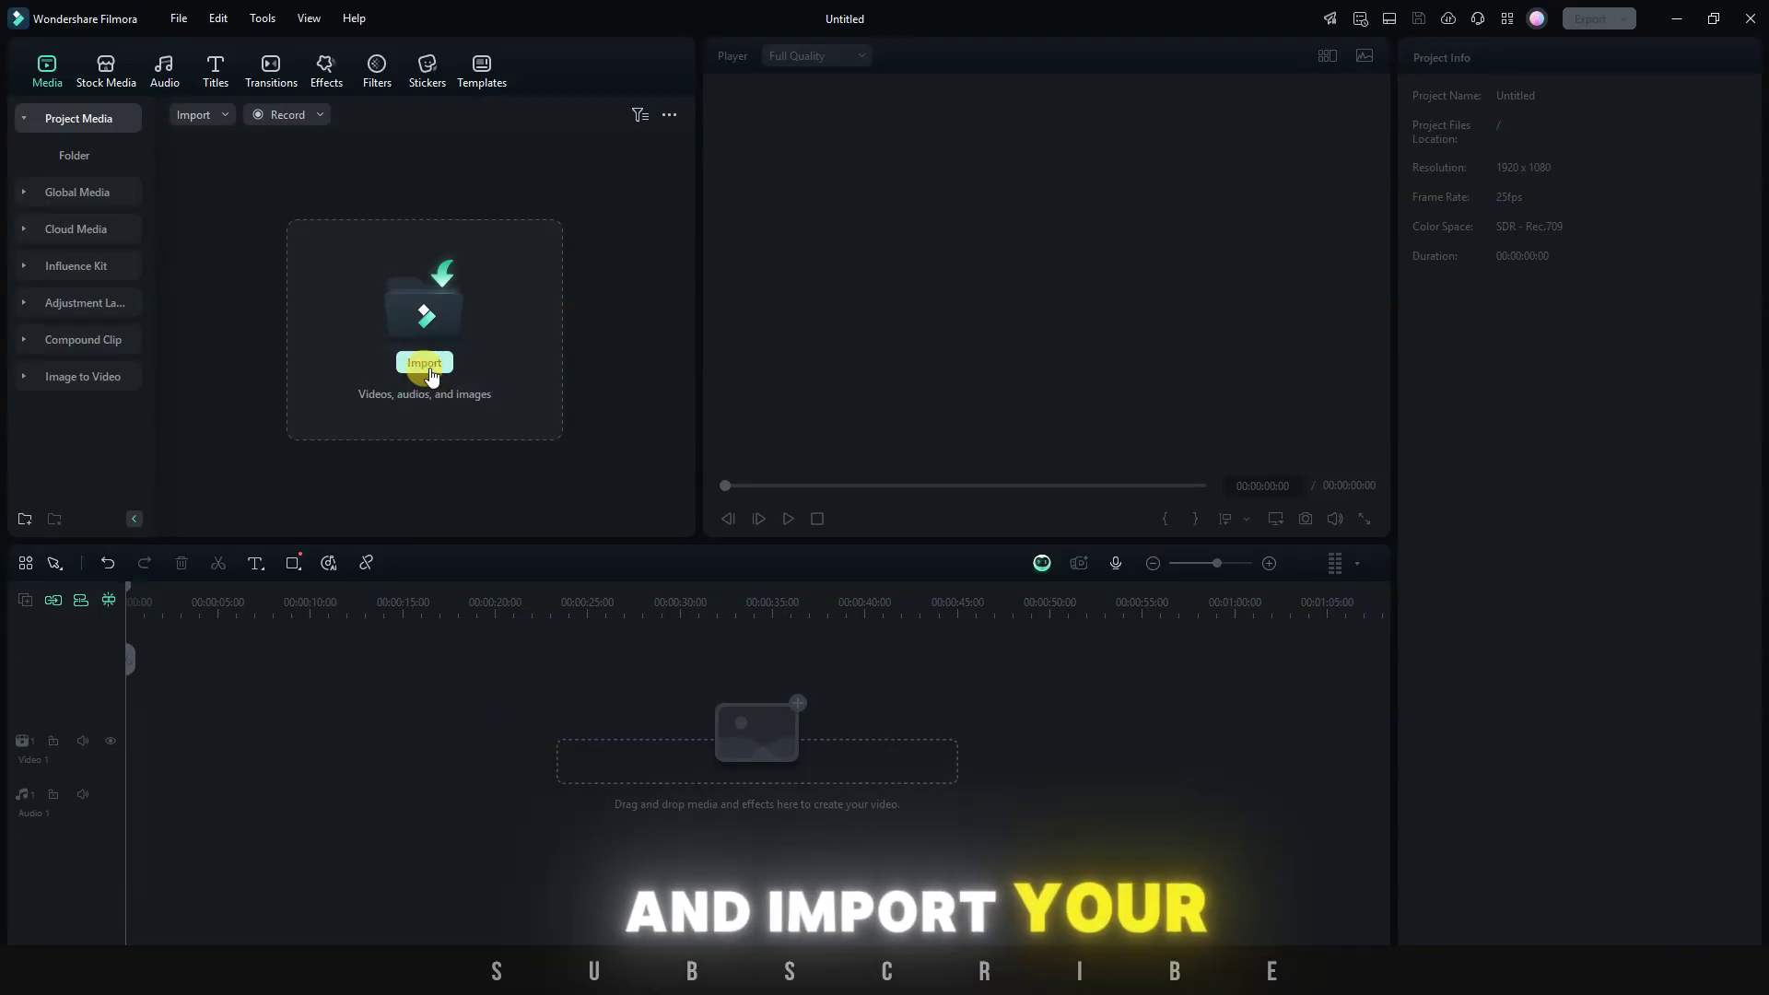
Import Video angle 1 and Video angle 2 and select both clips
click(426, 364)
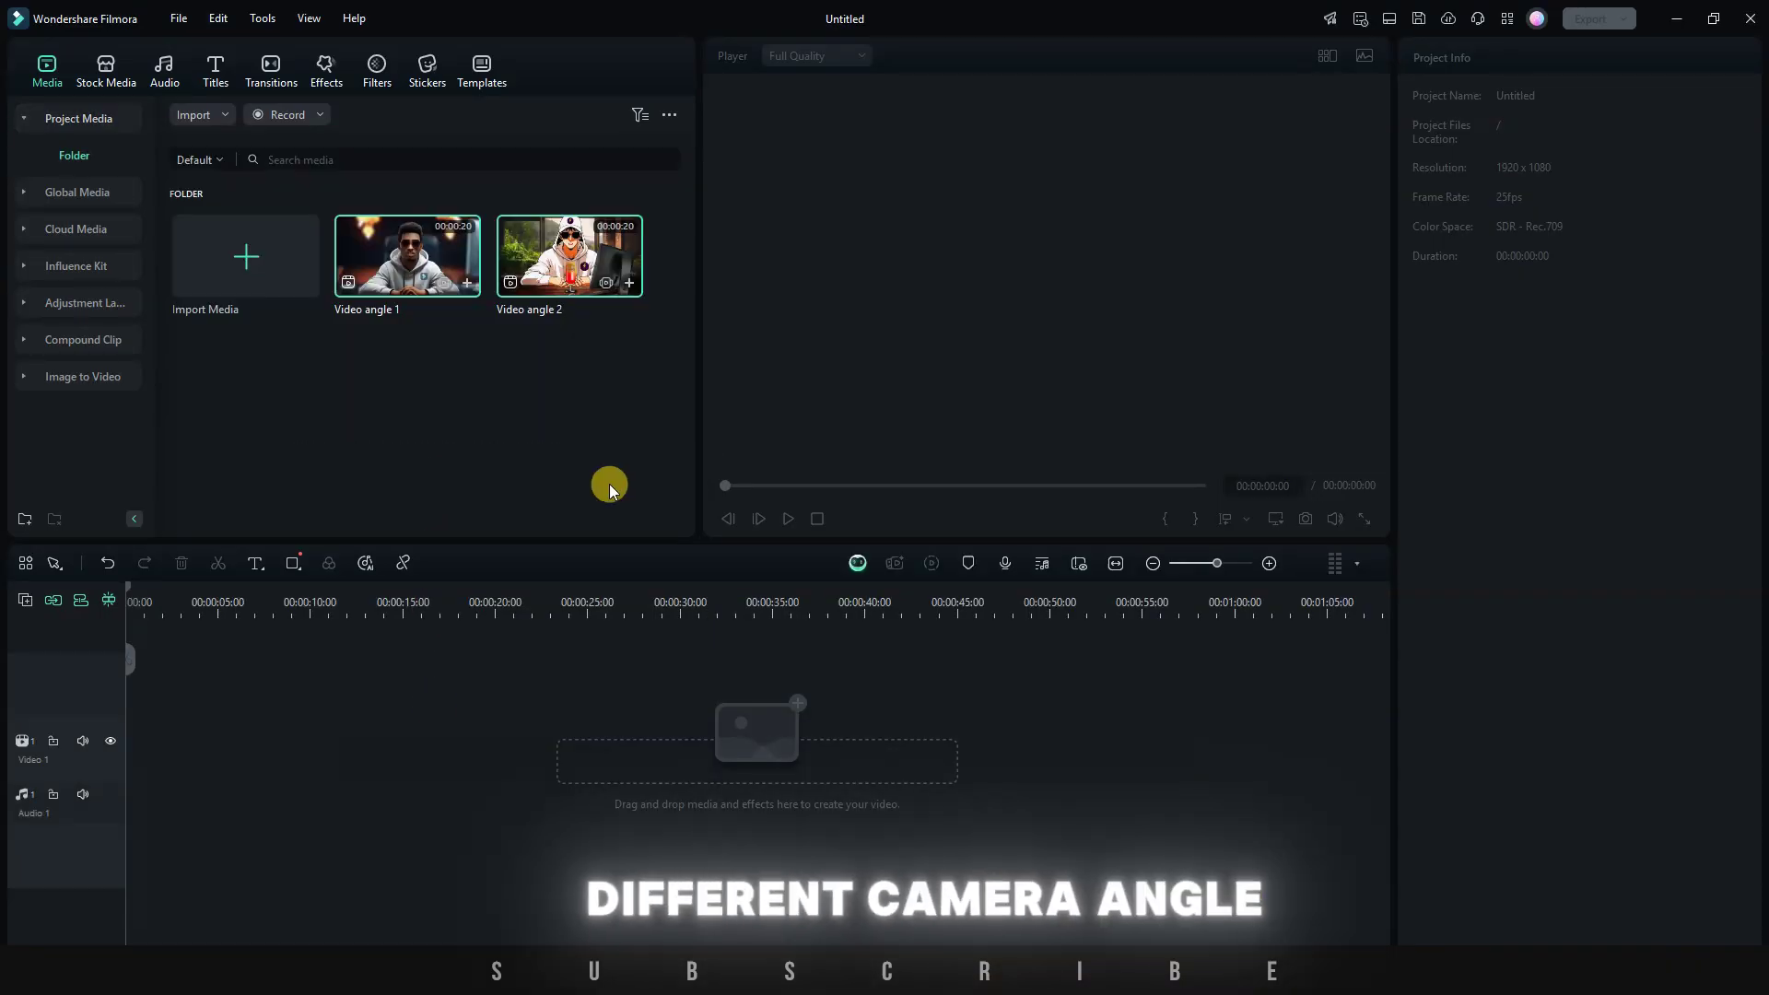
click(438, 371)
drag(479, 308, 588, 252)
Create a multi-camera clip named 'Filmora Review' synchronized by audio
right_click(557, 256)
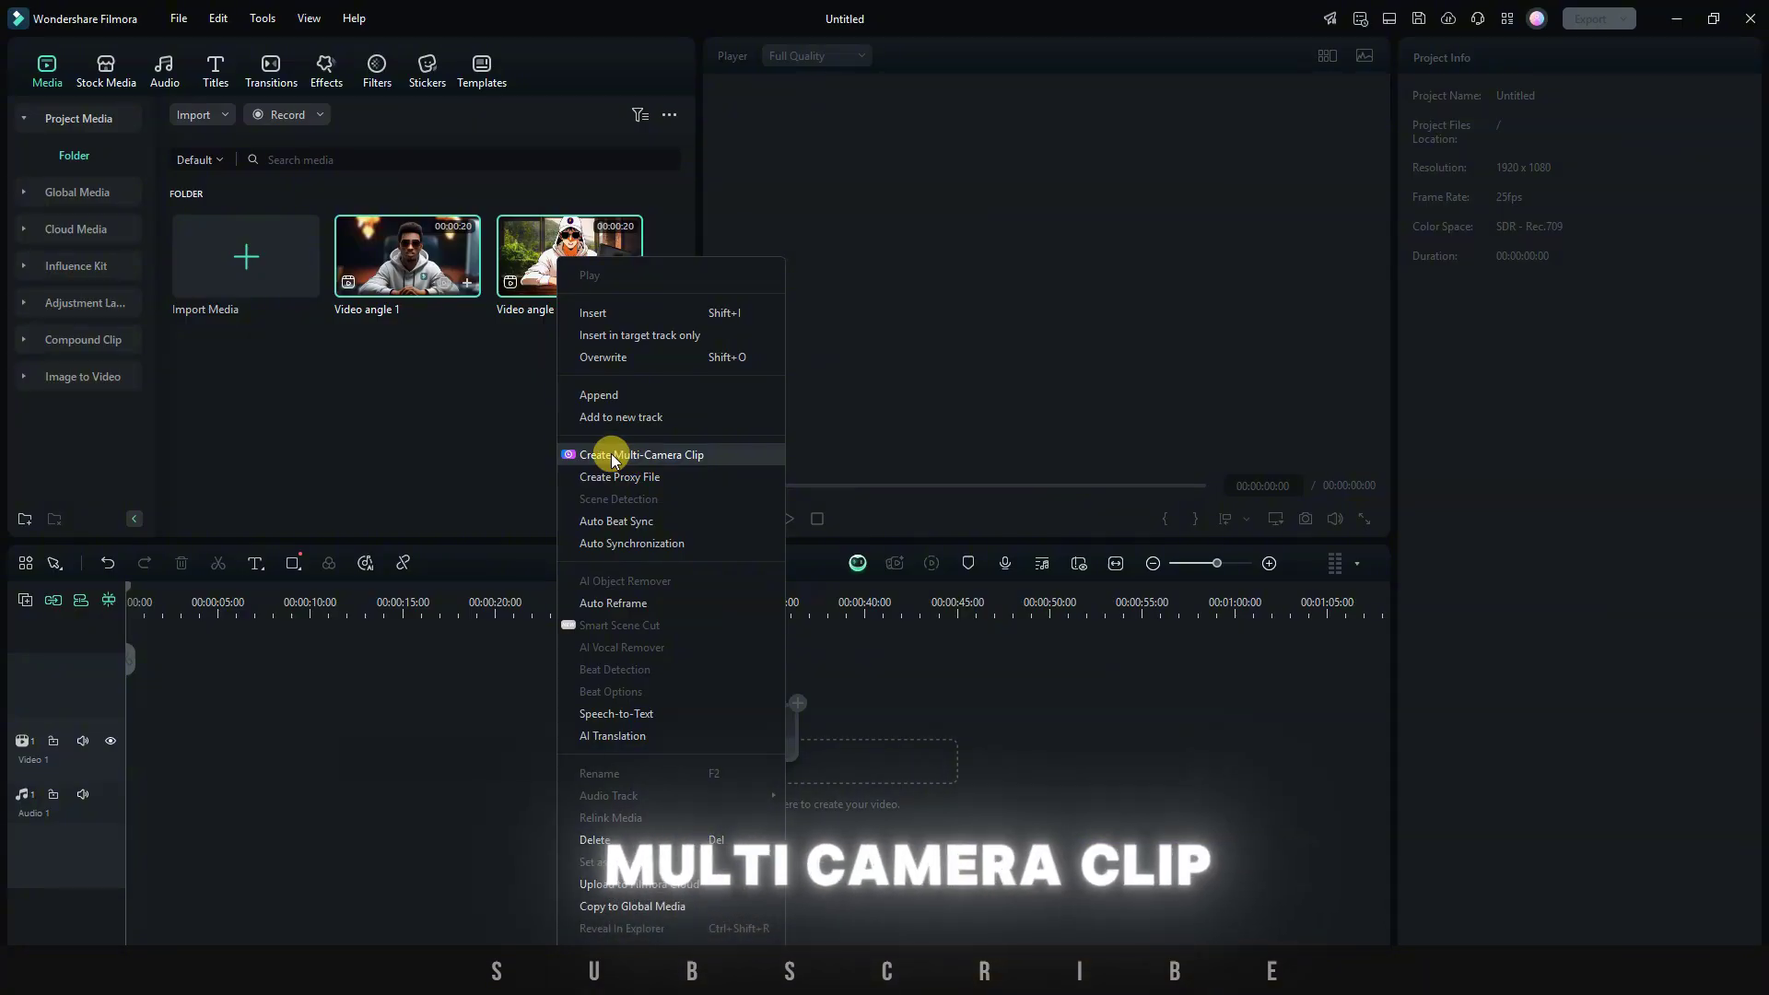
click(674, 457)
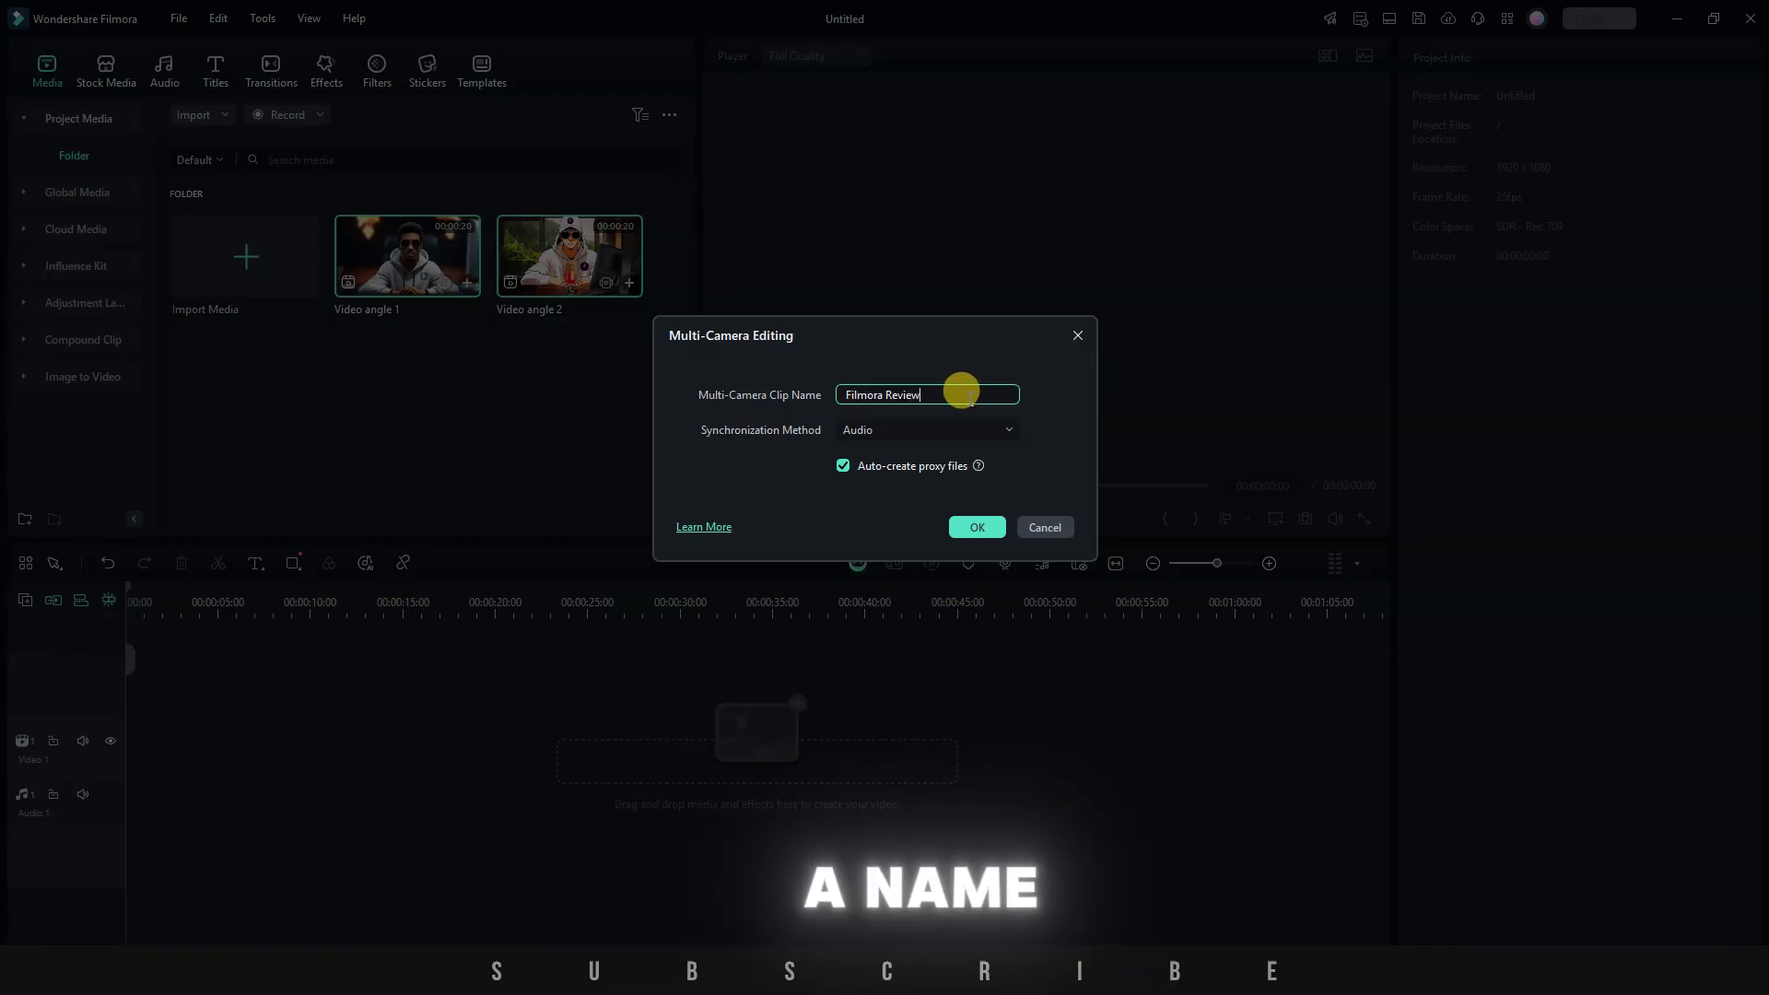
text(Filmora Review)
click(954, 429)
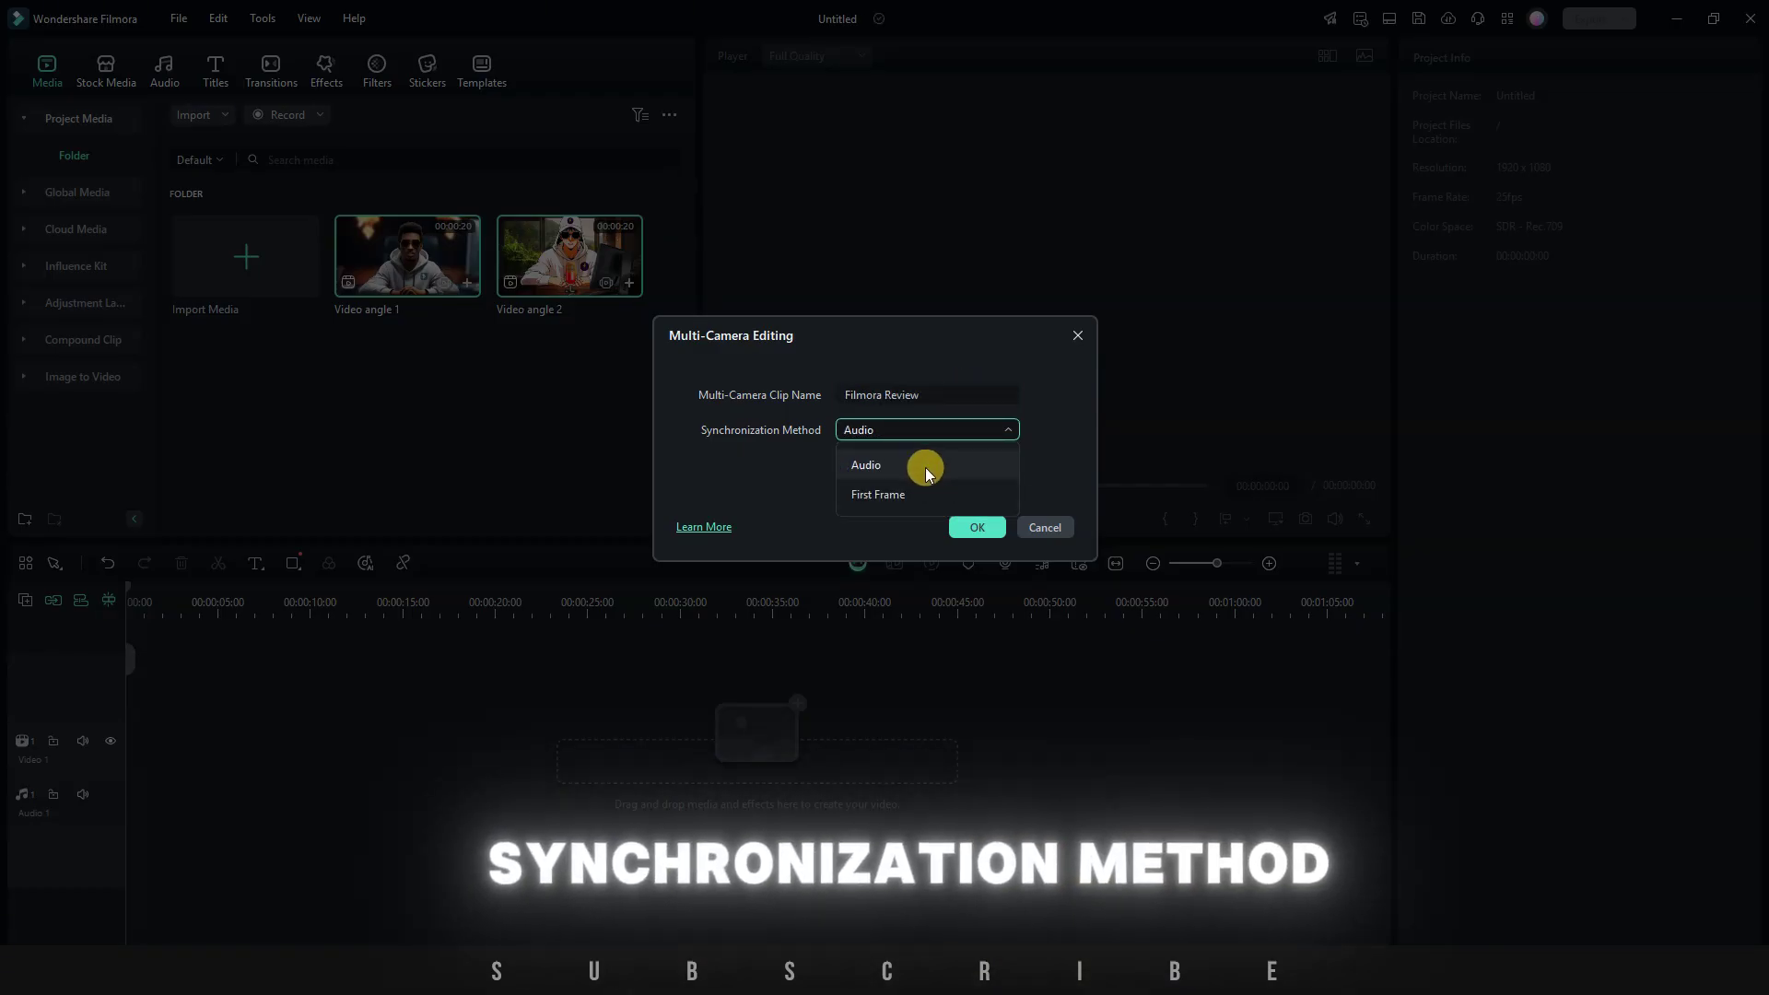
click(927, 465)
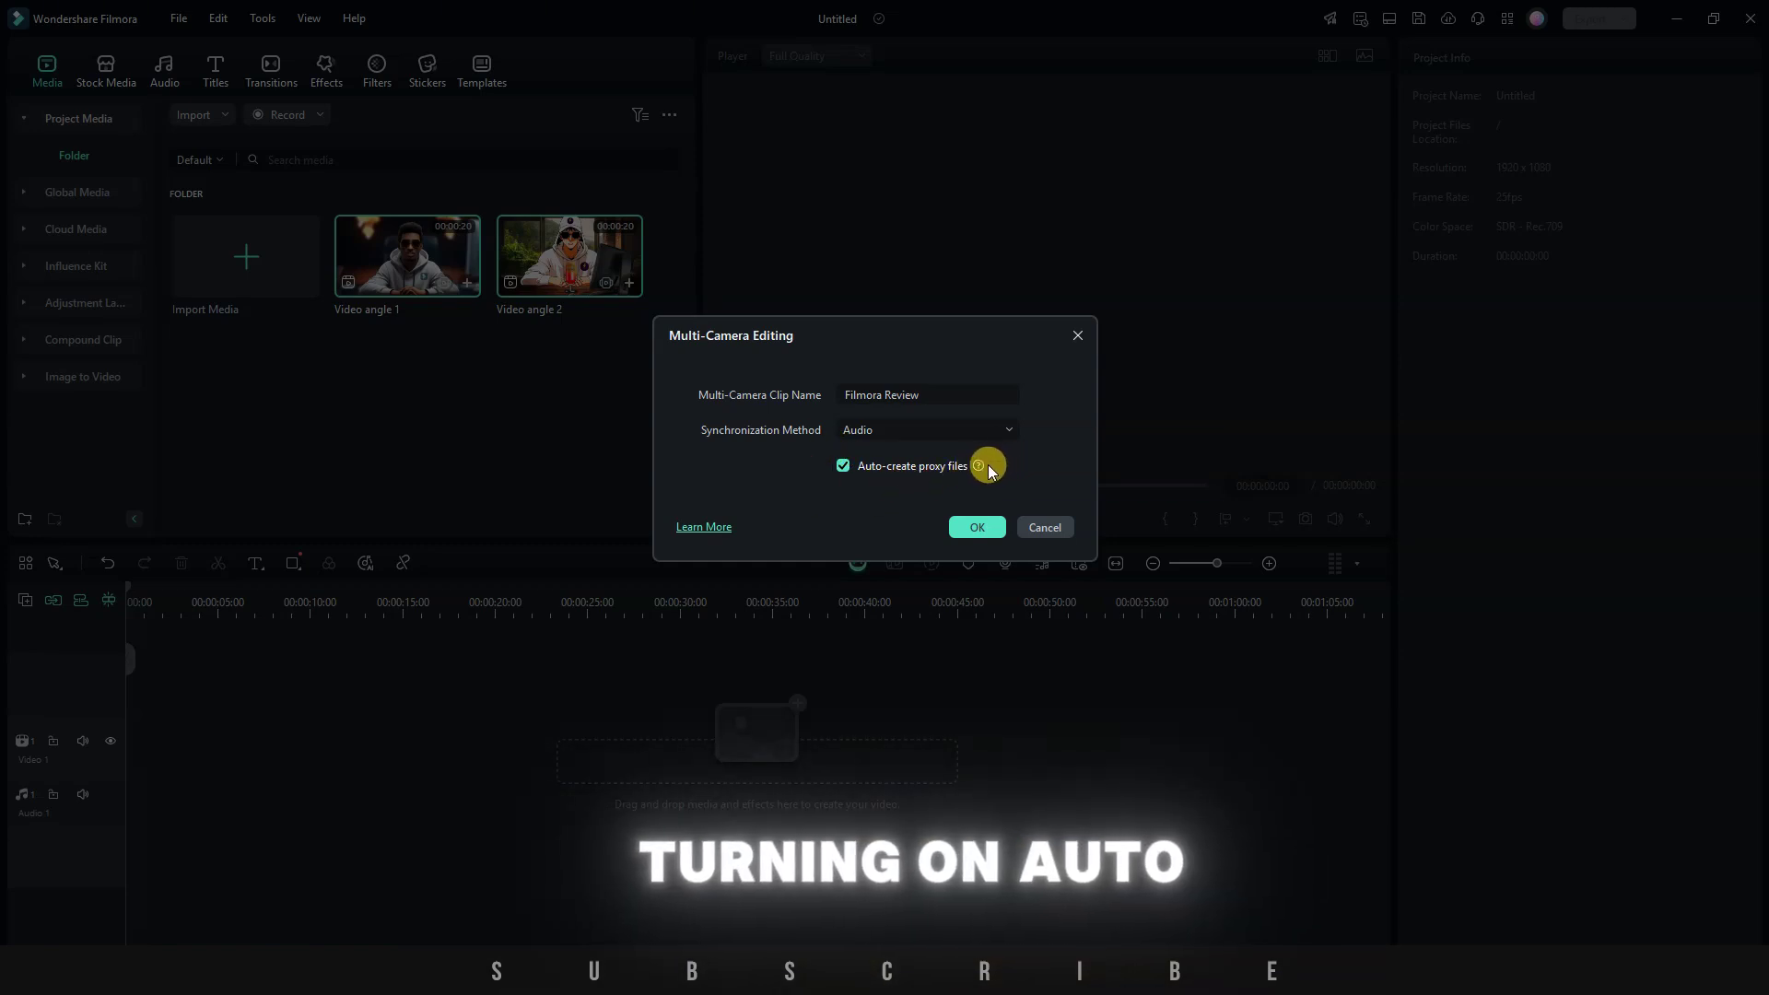
mouse_move(982, 468)
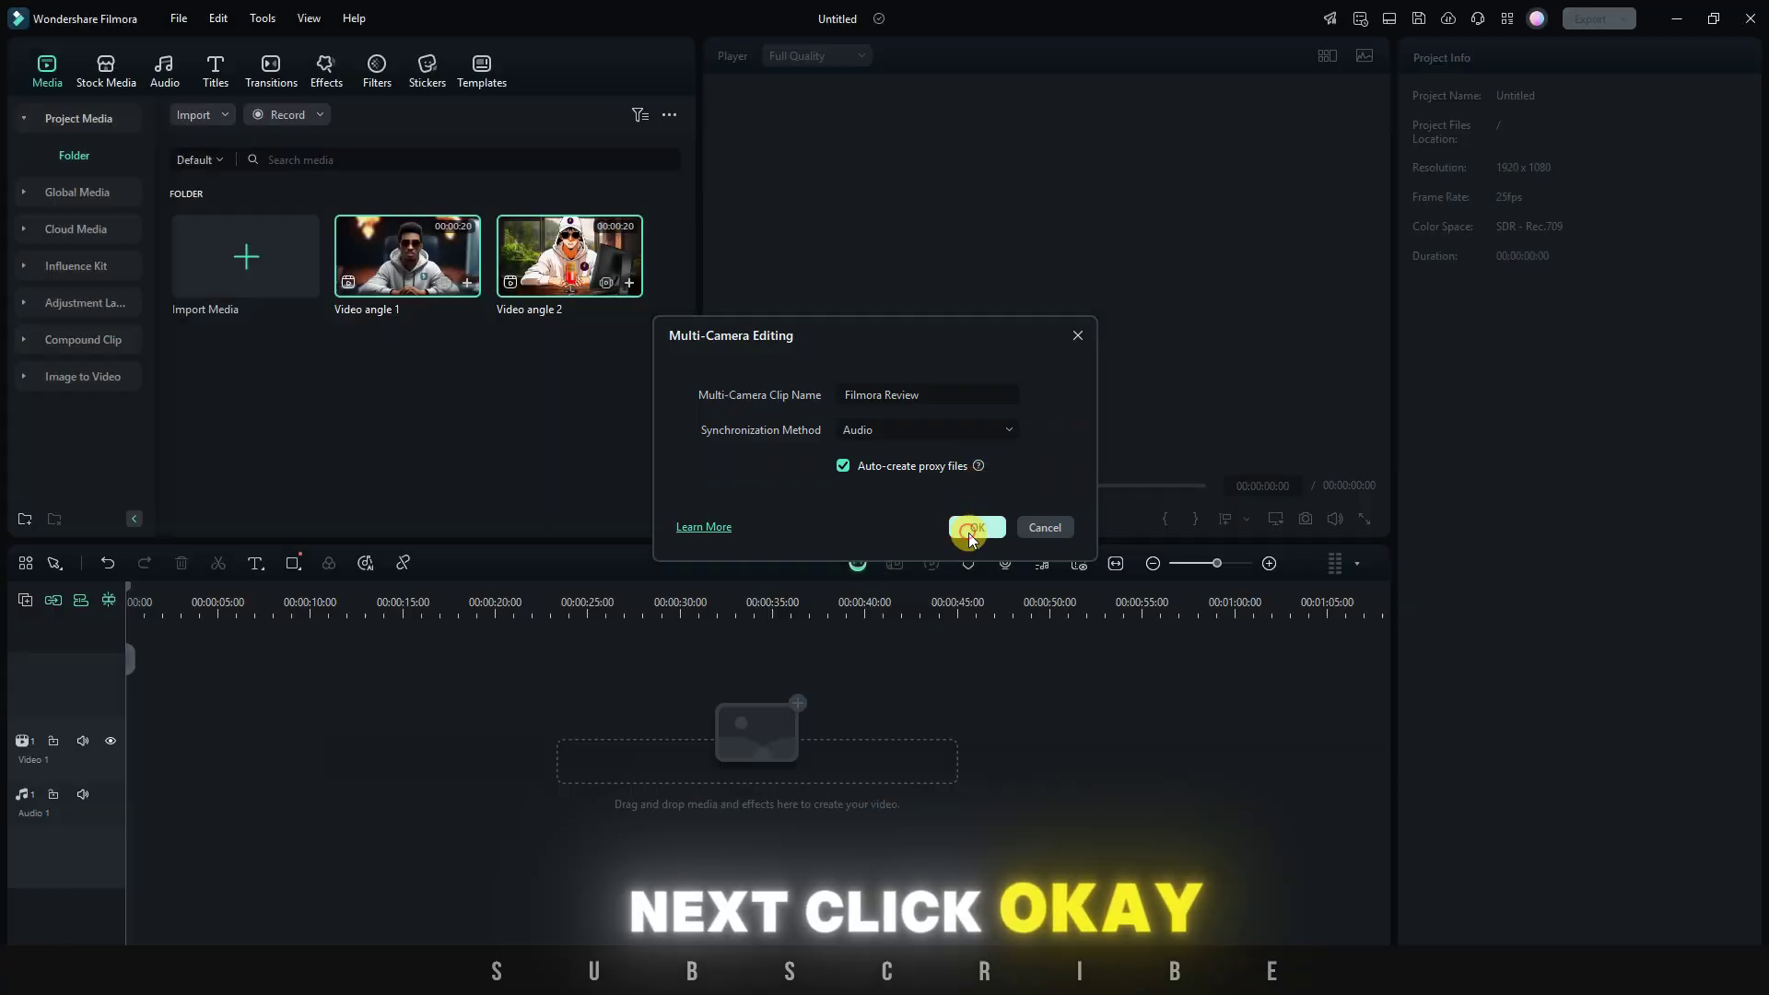
click(975, 528)
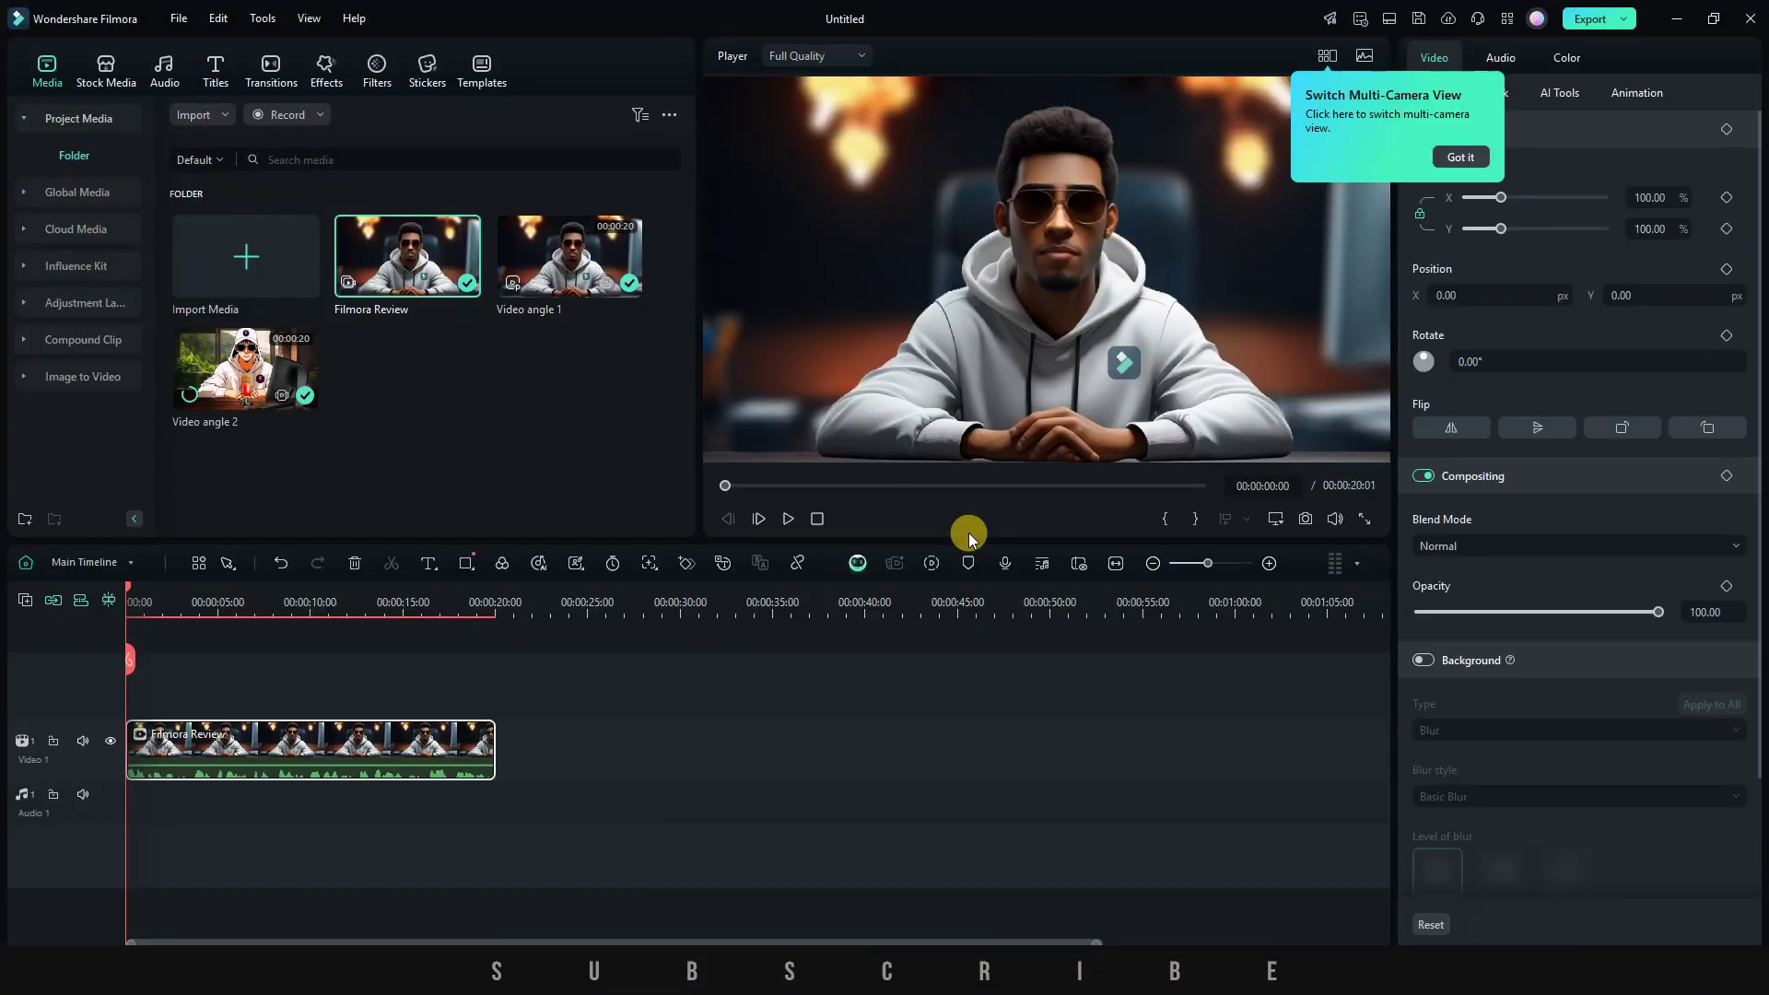
Switch the player to the multi-camera view showing both angles side by side
click(1460, 156)
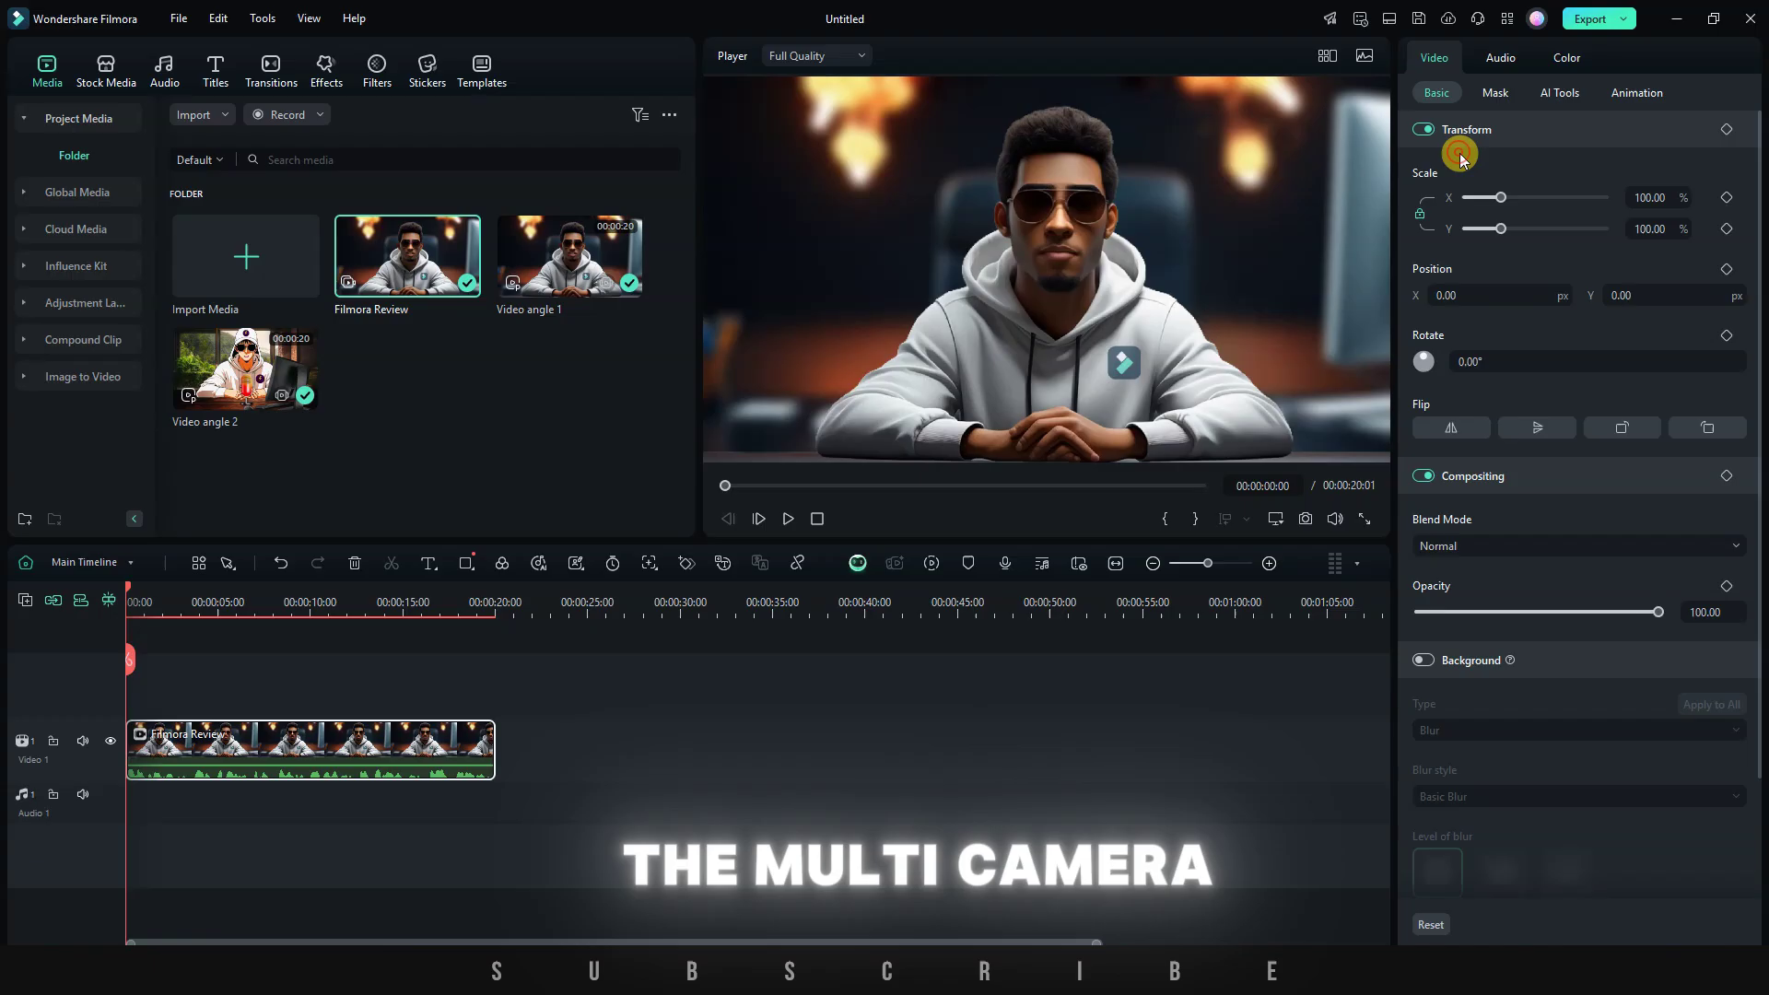
click(1327, 59)
click(1221, 482)
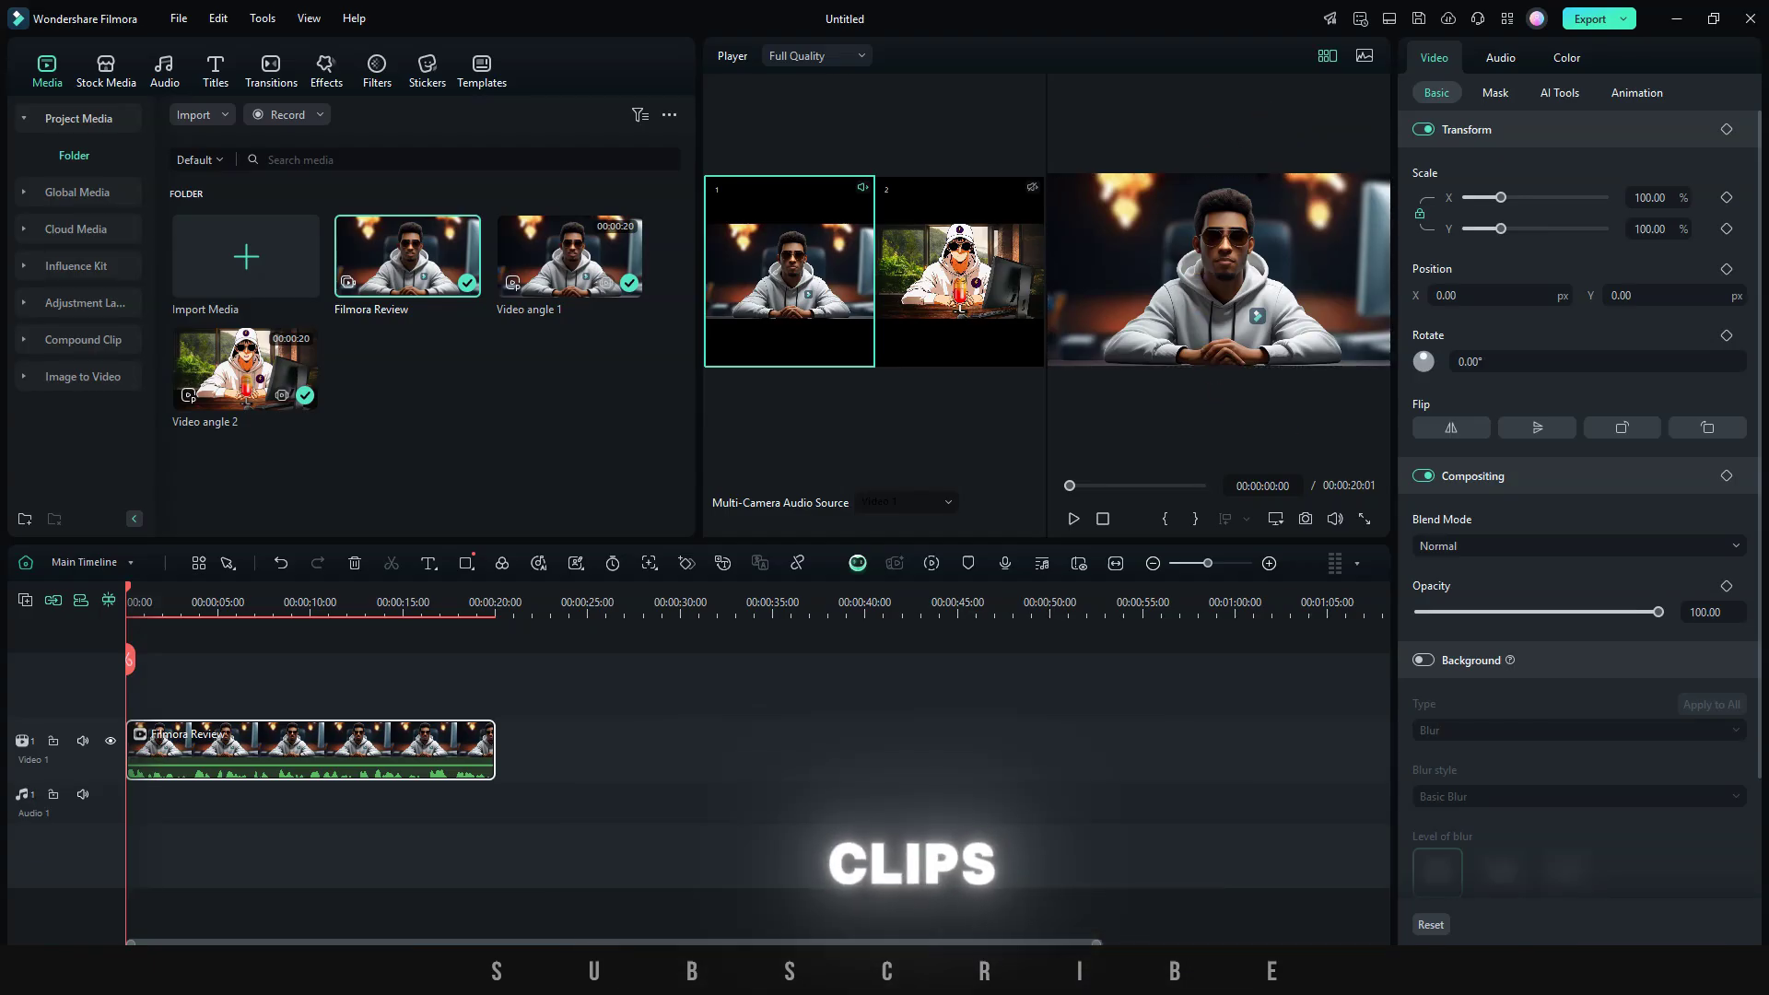
Play the clip while cutting alternately between angles 1 and 2, then return to single preview
click(1072, 519)
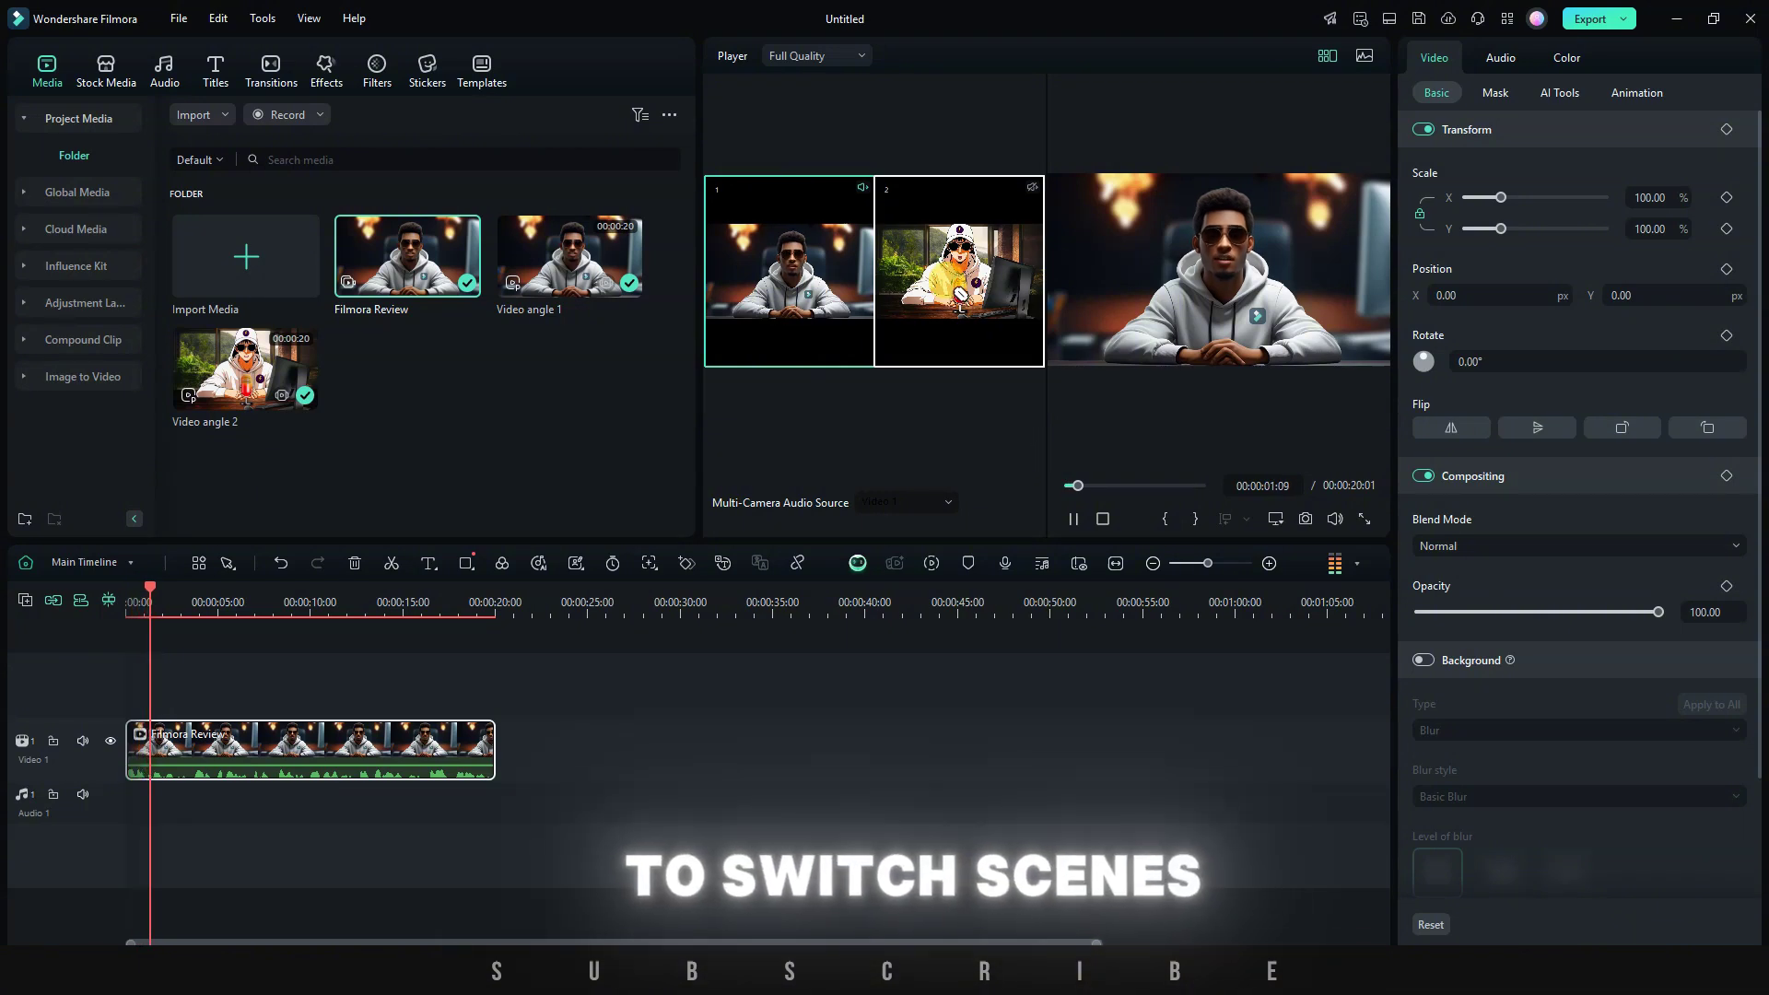
key(2)
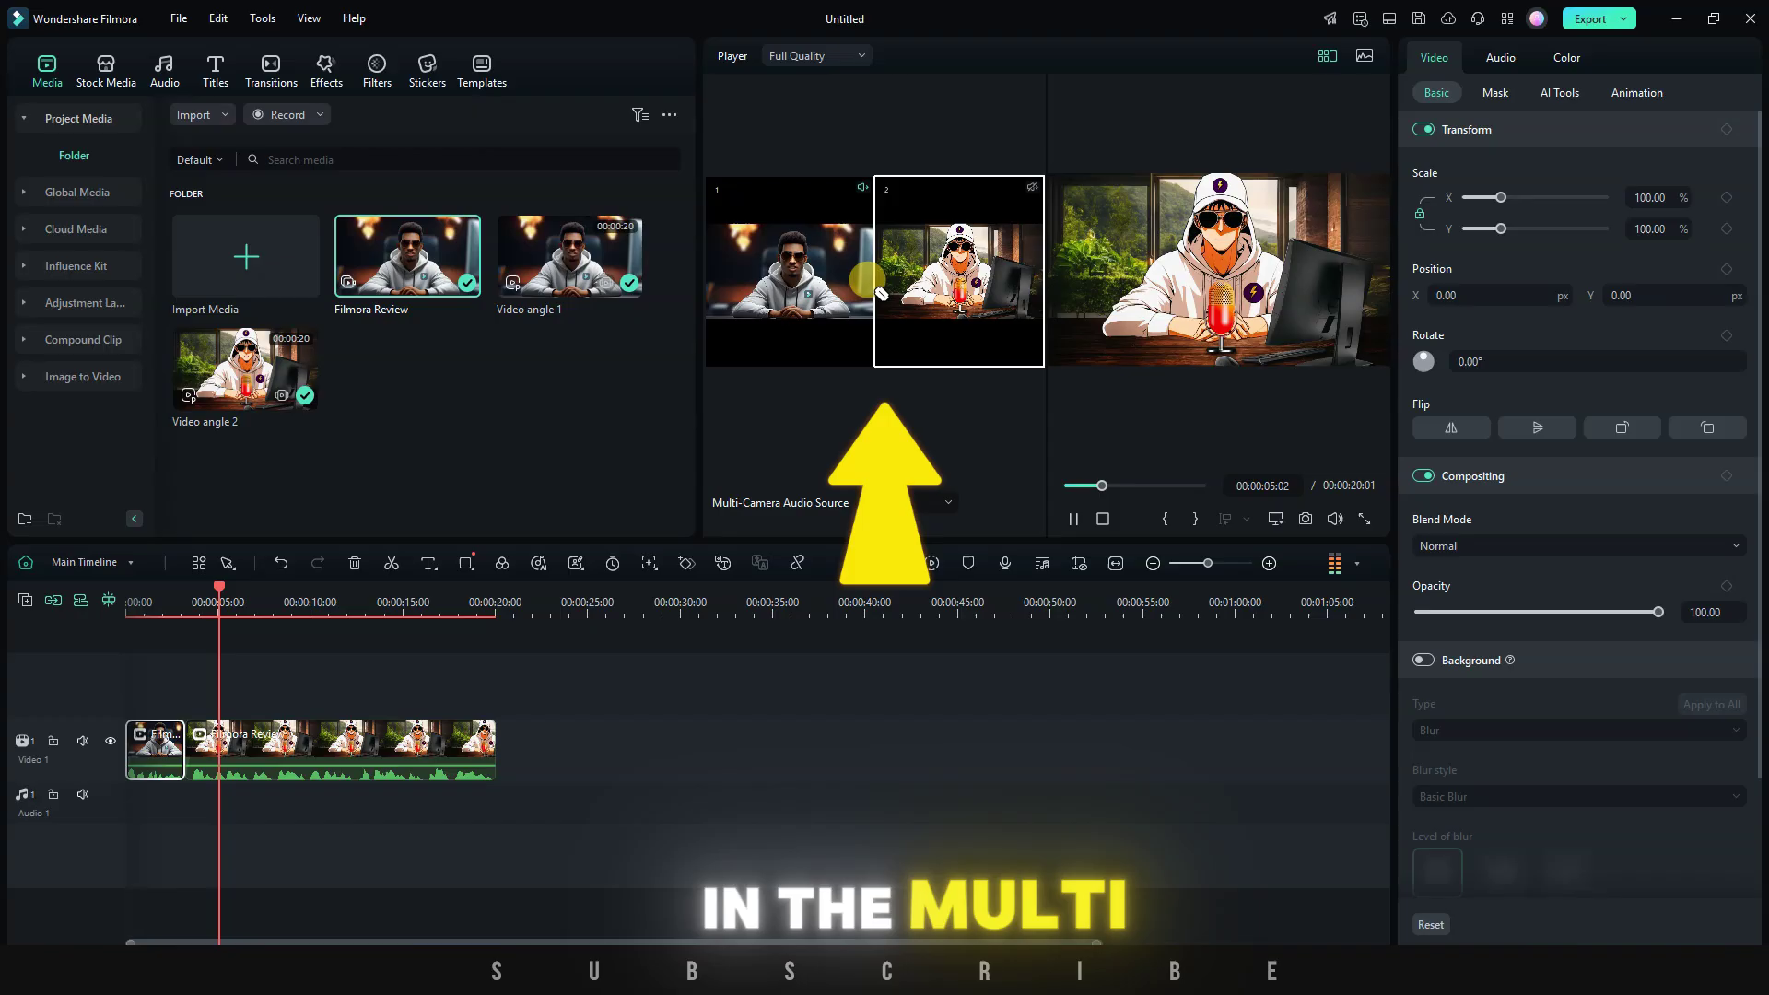
click(794, 297)
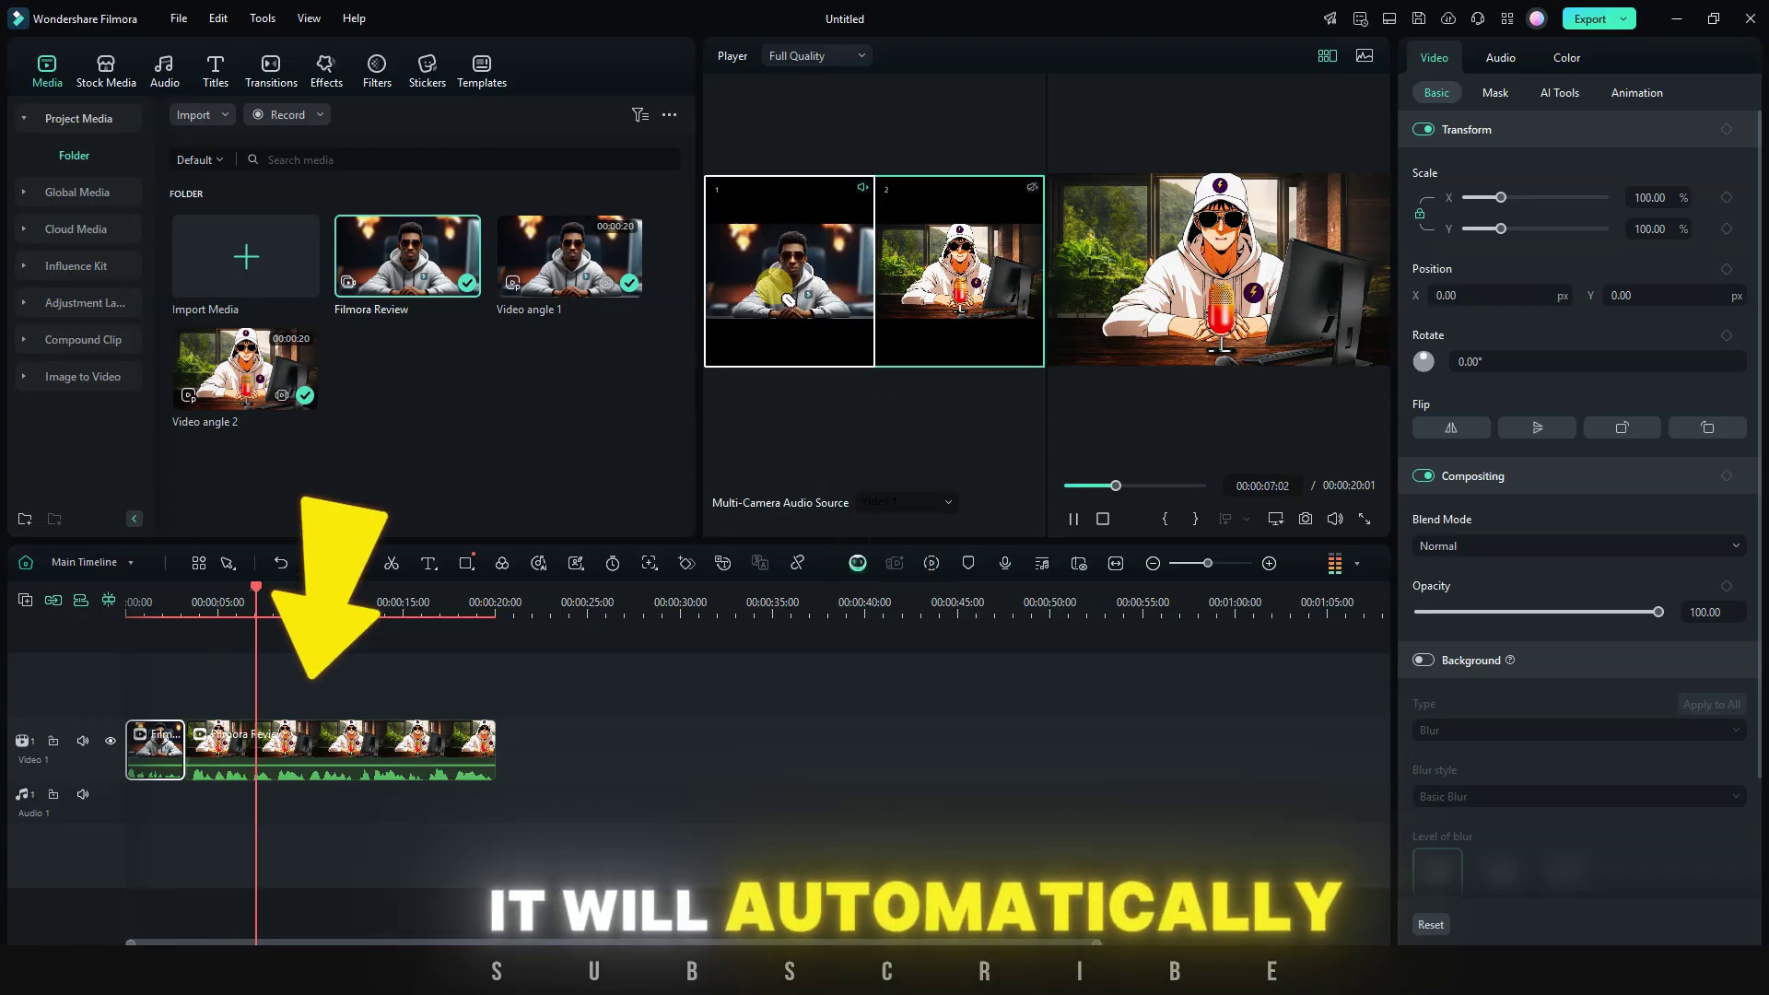
click(797, 291)
key(space)
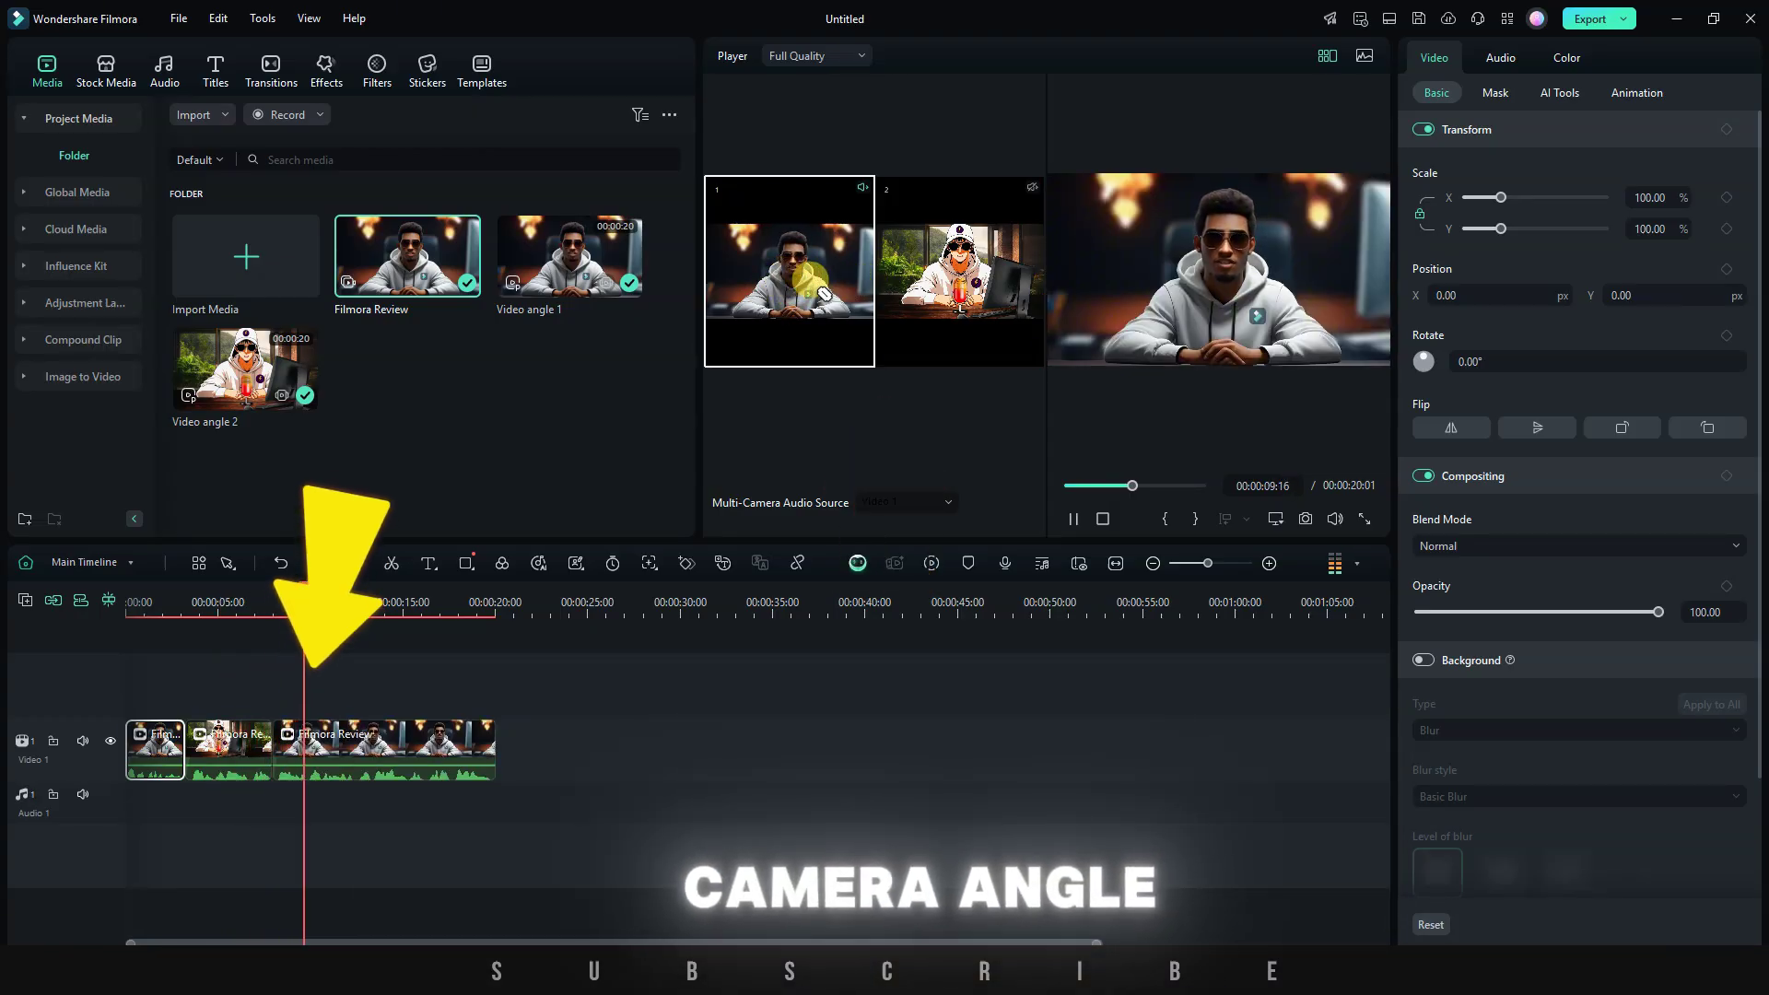
click(949, 286)
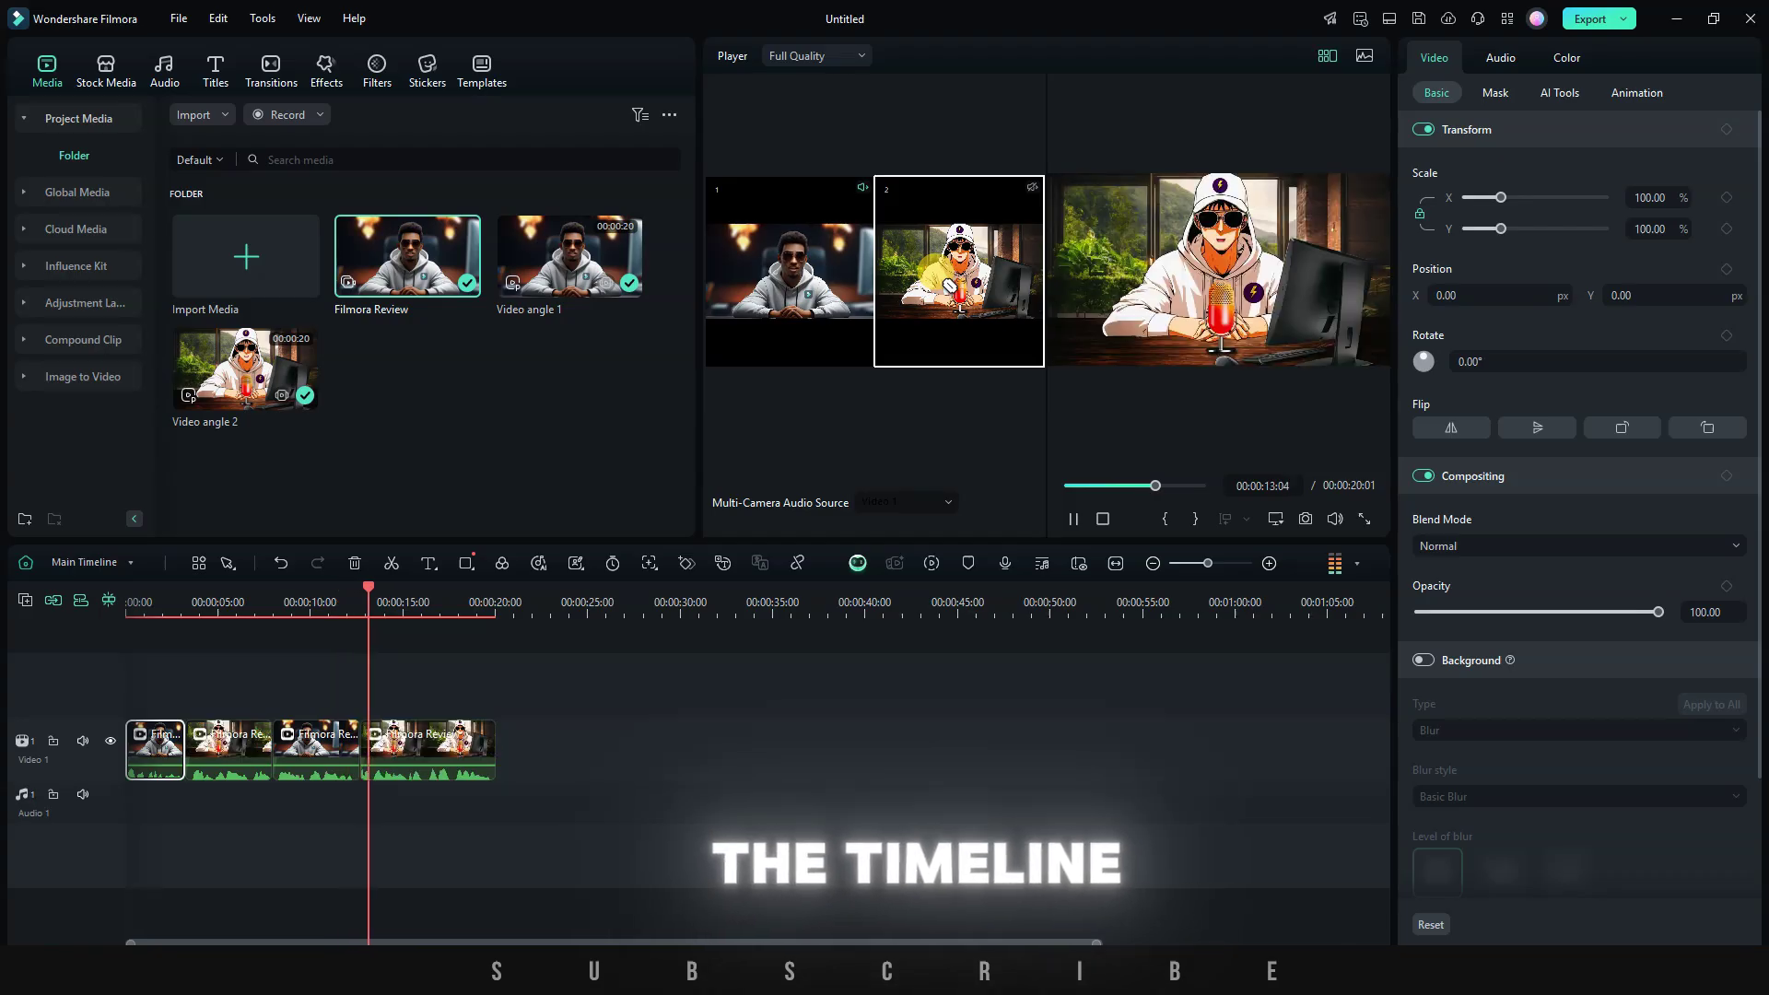
click(818, 272)
click(959, 277)
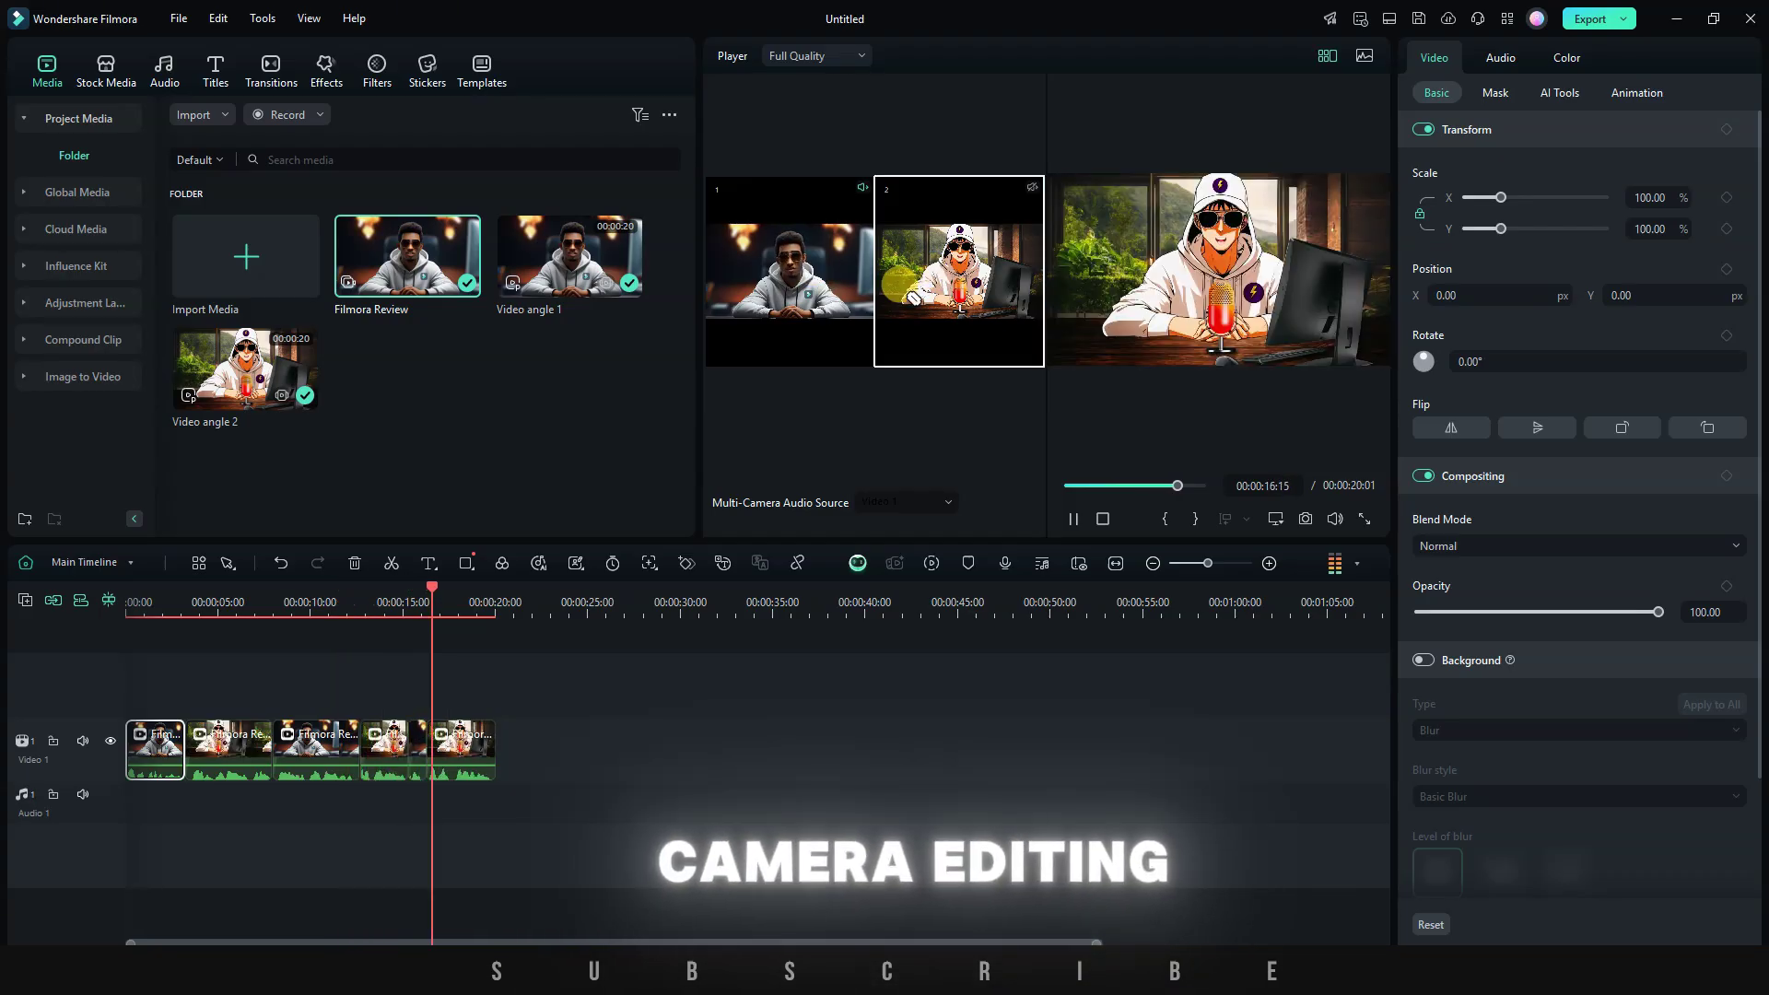
click(1365, 56)
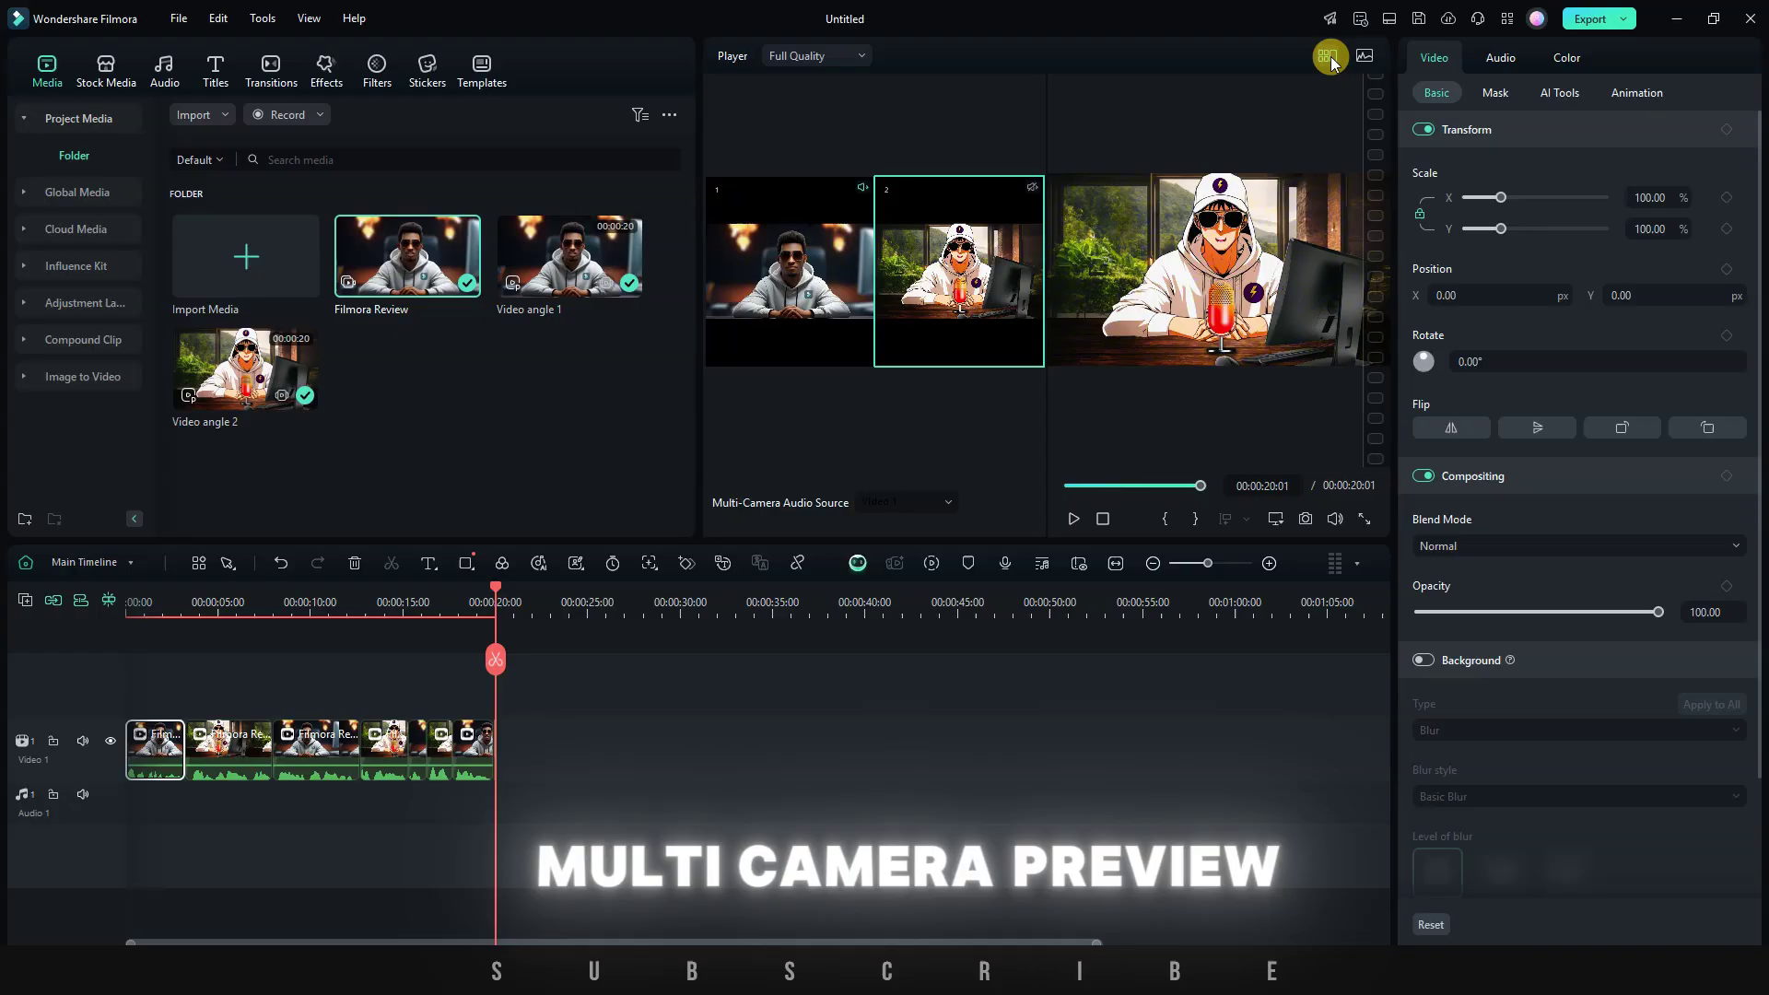
click(1331, 57)
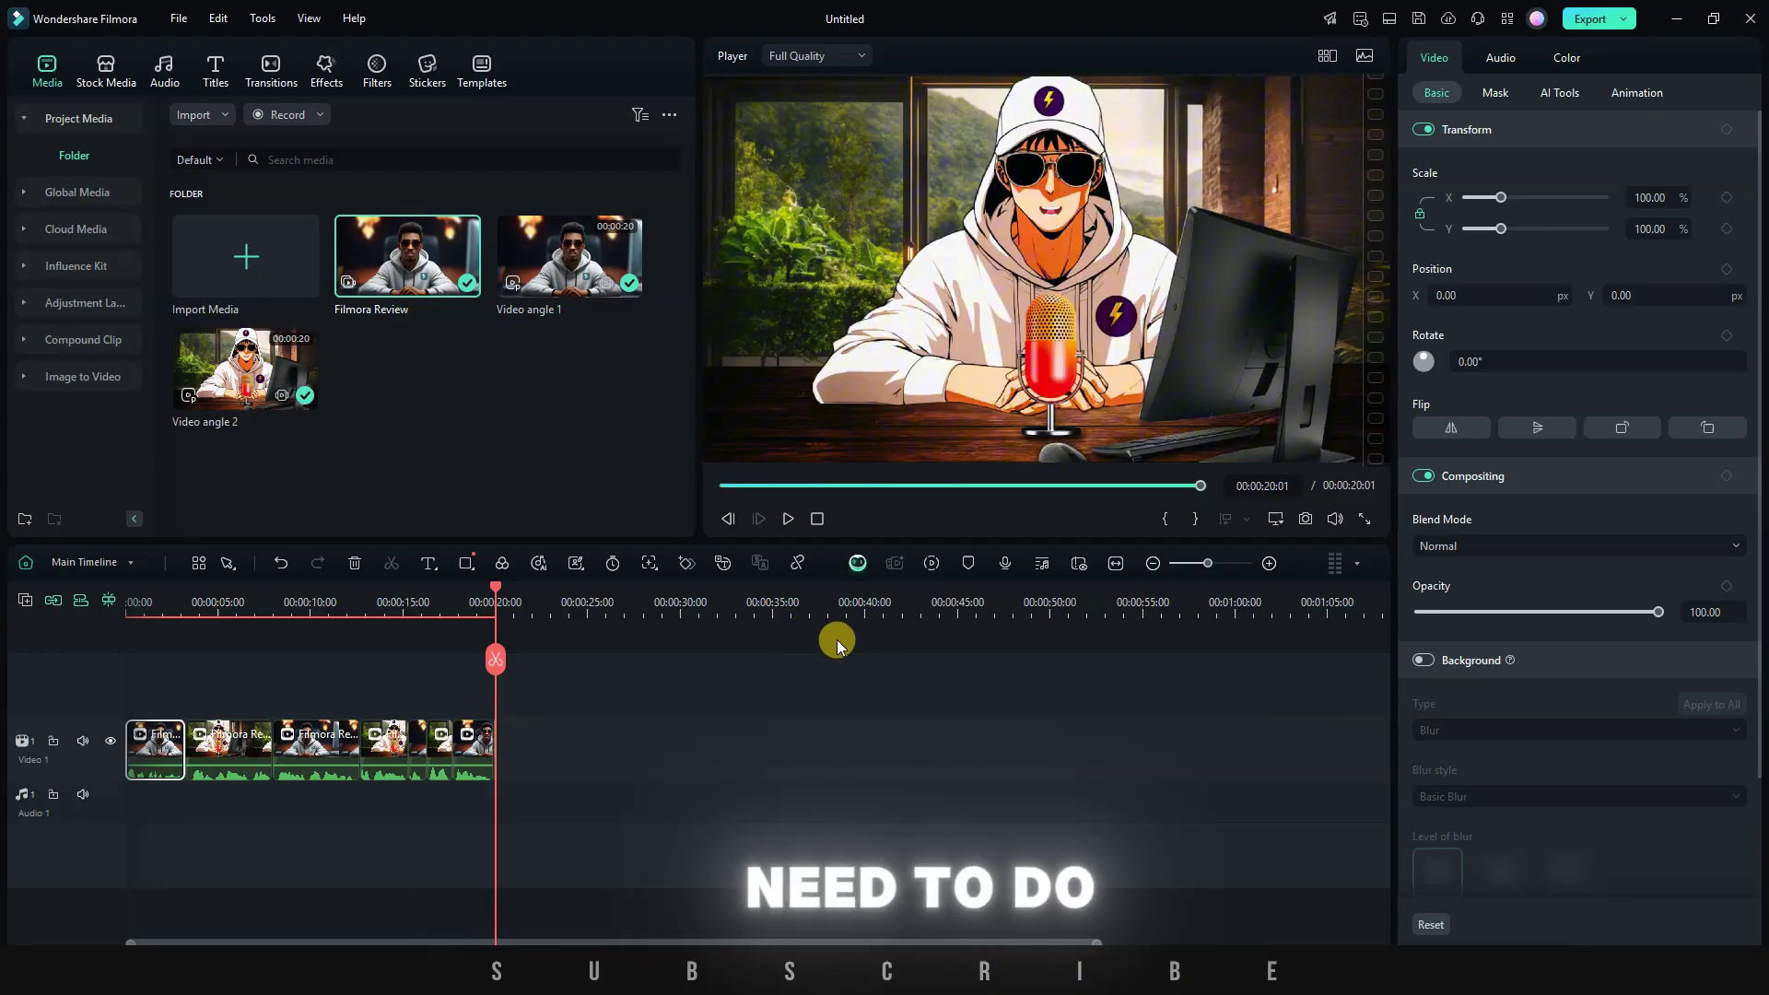
Play back the finished multicam edit and open the Export dialog
key(space)
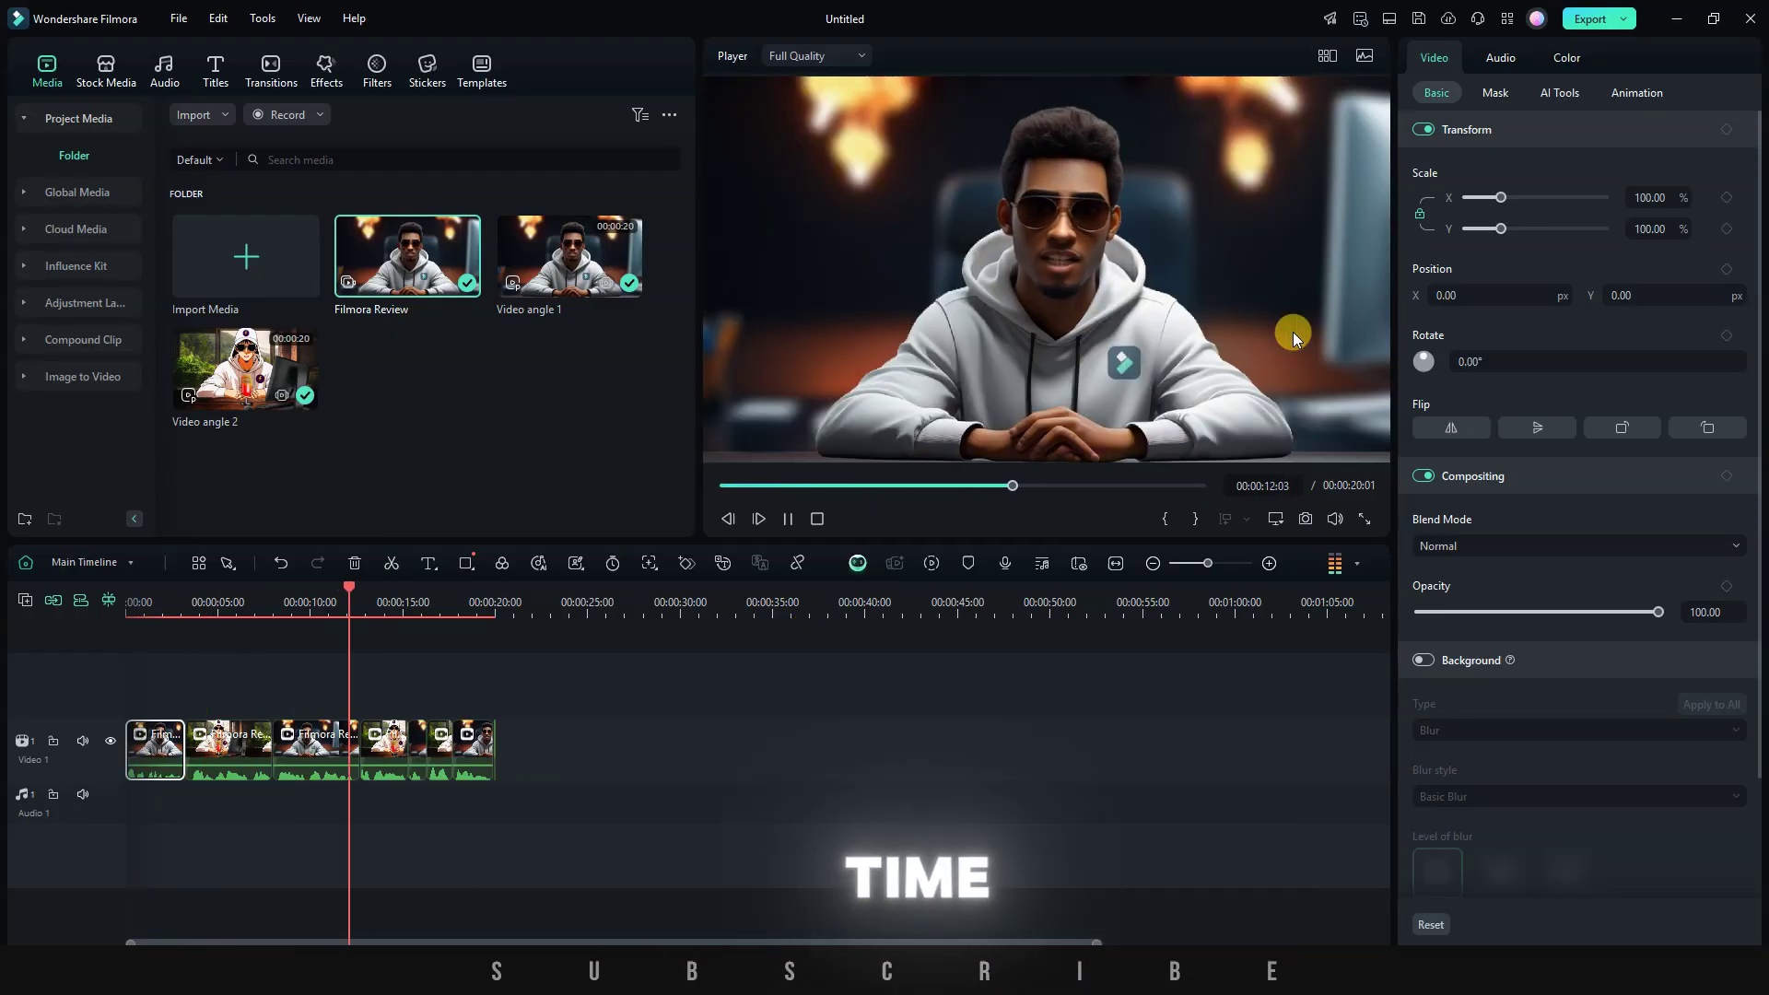
click(1594, 19)
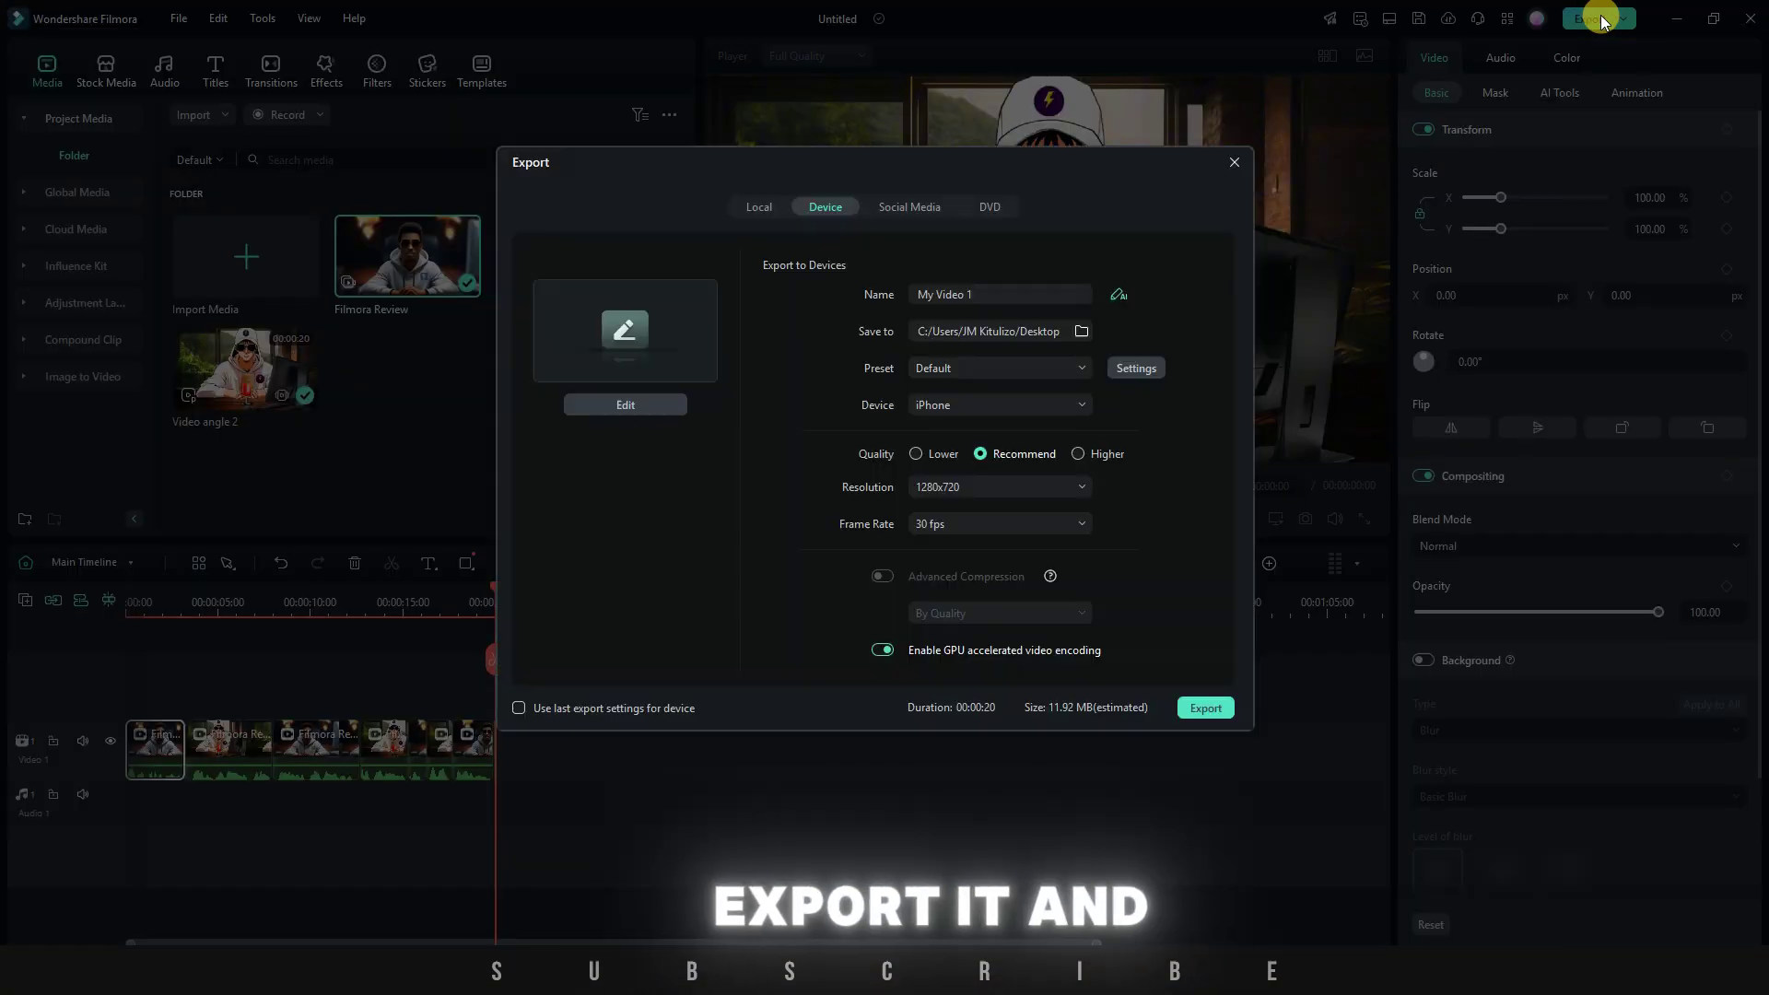